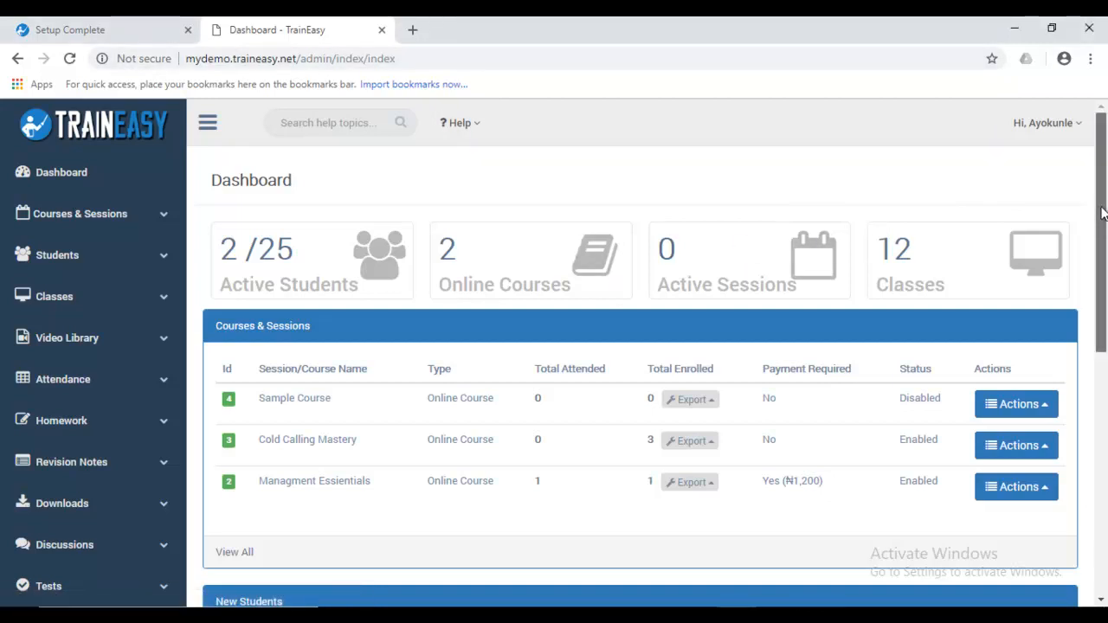
mouse_move(1102, 213)
mouse_down()
mouse_move(1103, 470)
mouse_move(1103, 230)
mouse_up()
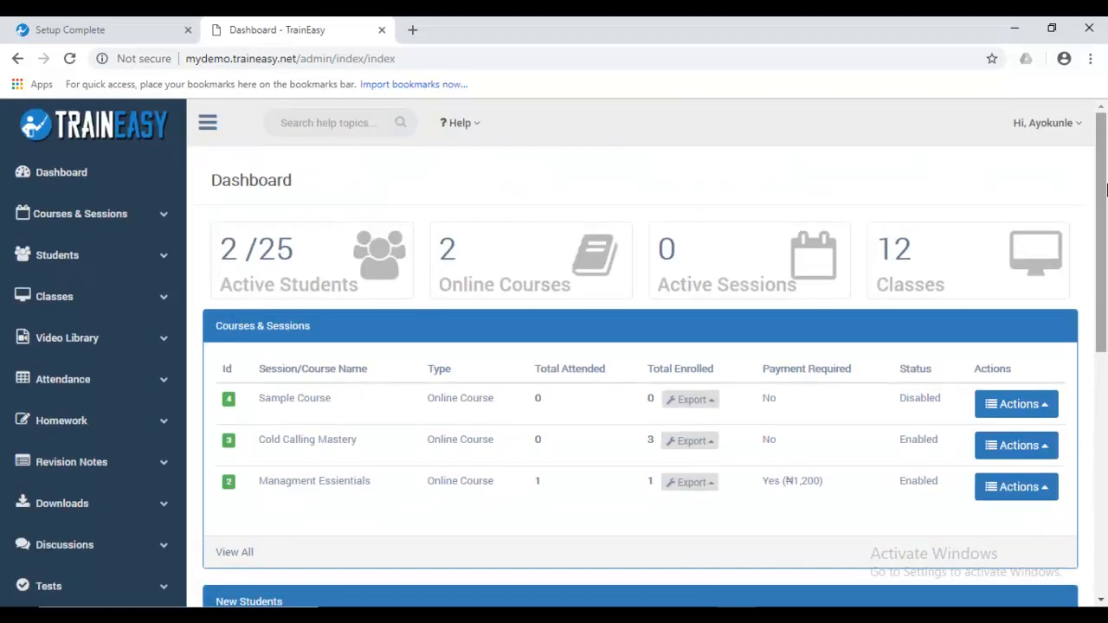
drag(299, 58, 122, 59)
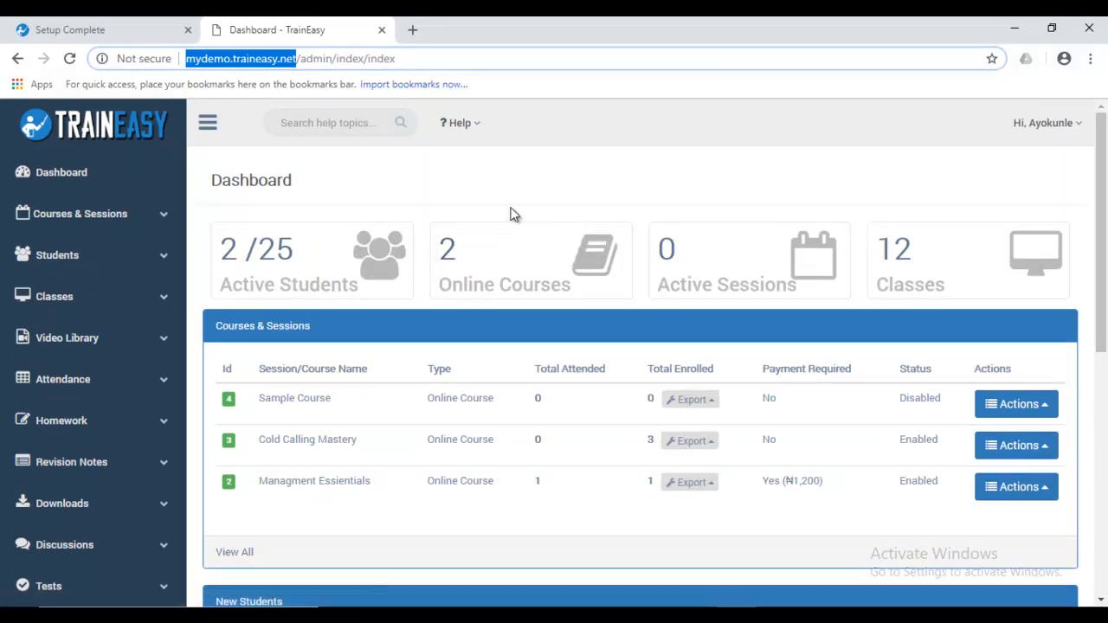
click(377, 177)
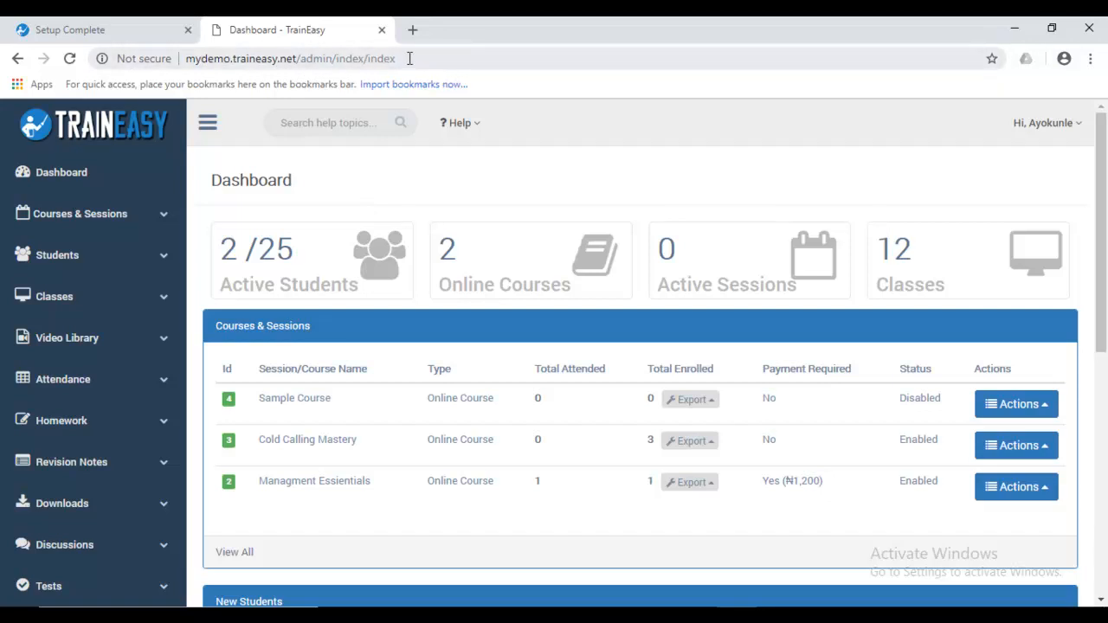
drag(297, 58, 185, 67)
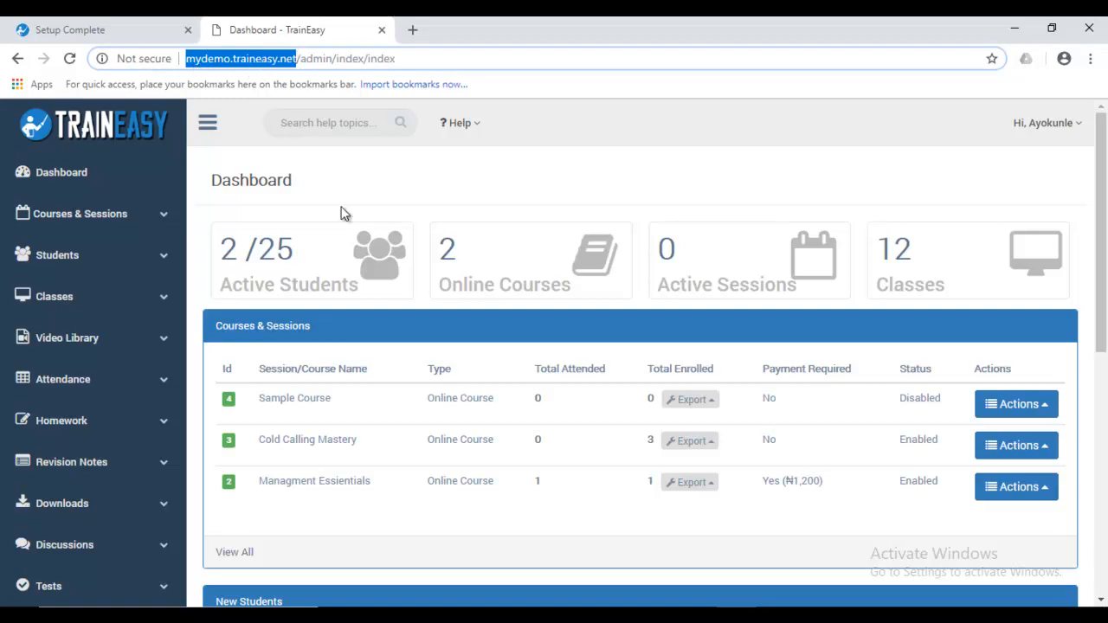
click(366, 188)
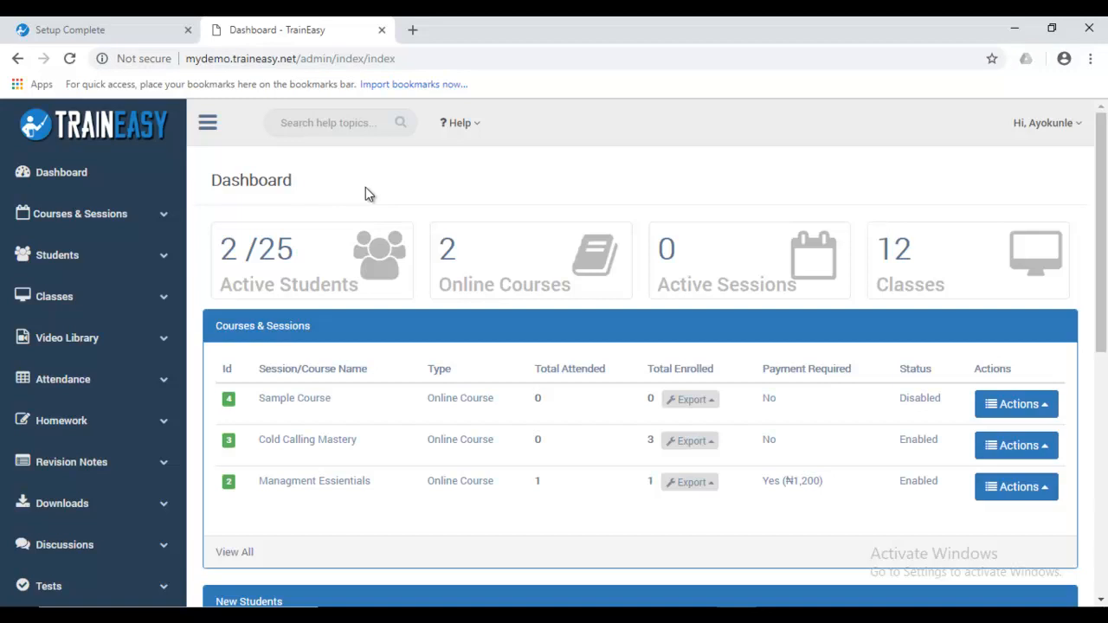
Open the mydemo.traineasy.net public homepage in a new browser tab and view it.
right_click(113, 126)
click(132, 136)
click(446, 28)
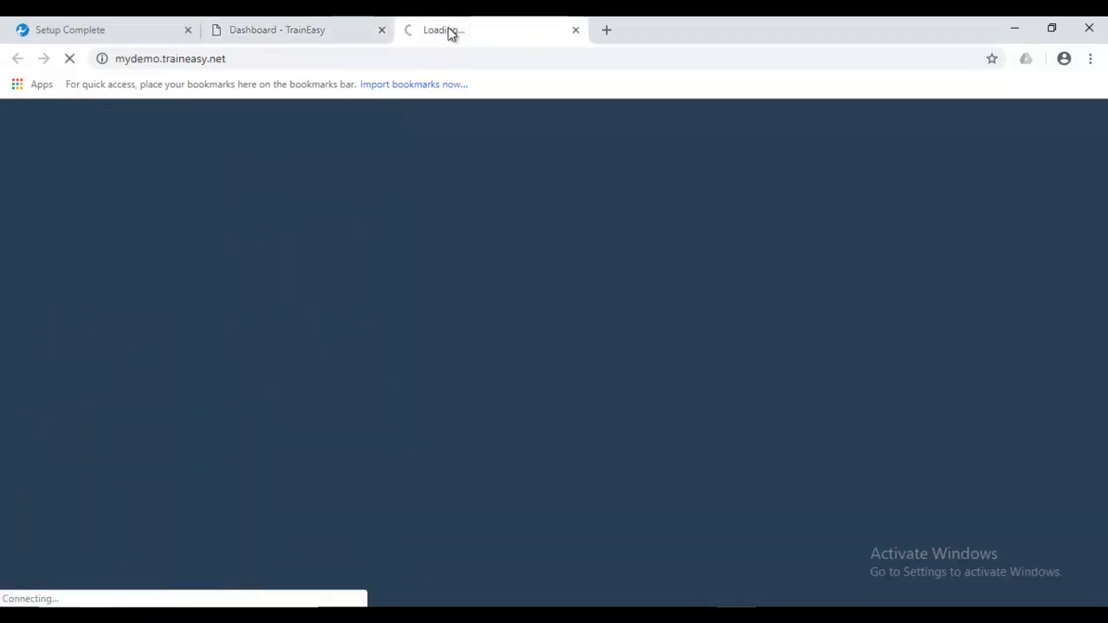
click(318, 23)
click(485, 23)
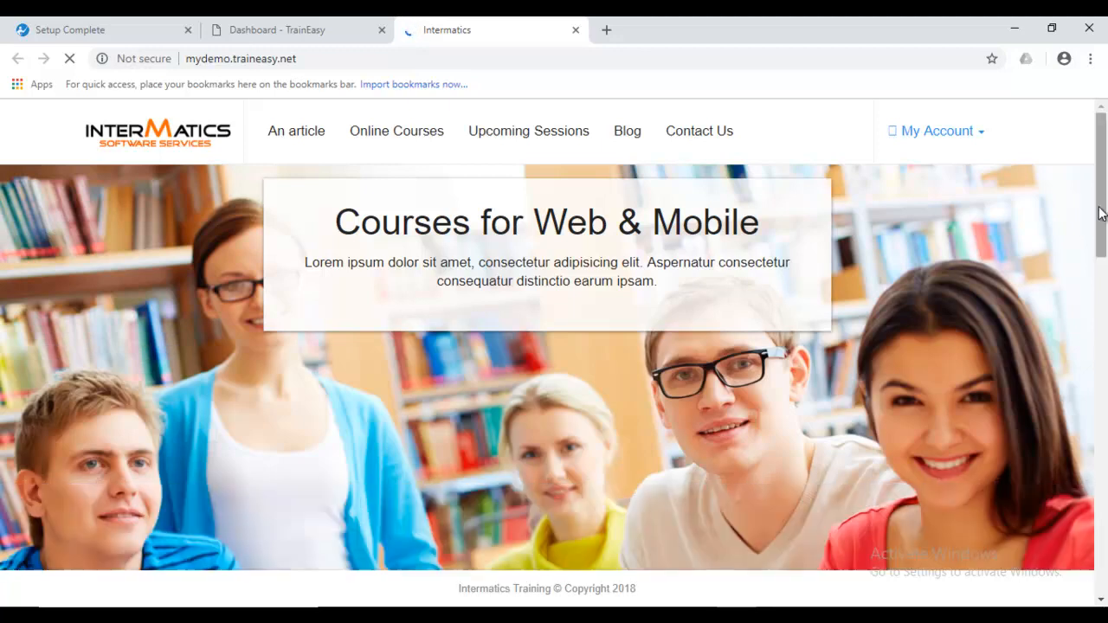
mouse_move(1100, 210)
mouse_down()
mouse_move(1105, 176)
mouse_move(1104, 244)
mouse_move(1105, 183)
mouse_move(1104, 241)
mouse_move(1103, 193)
mouse_up()
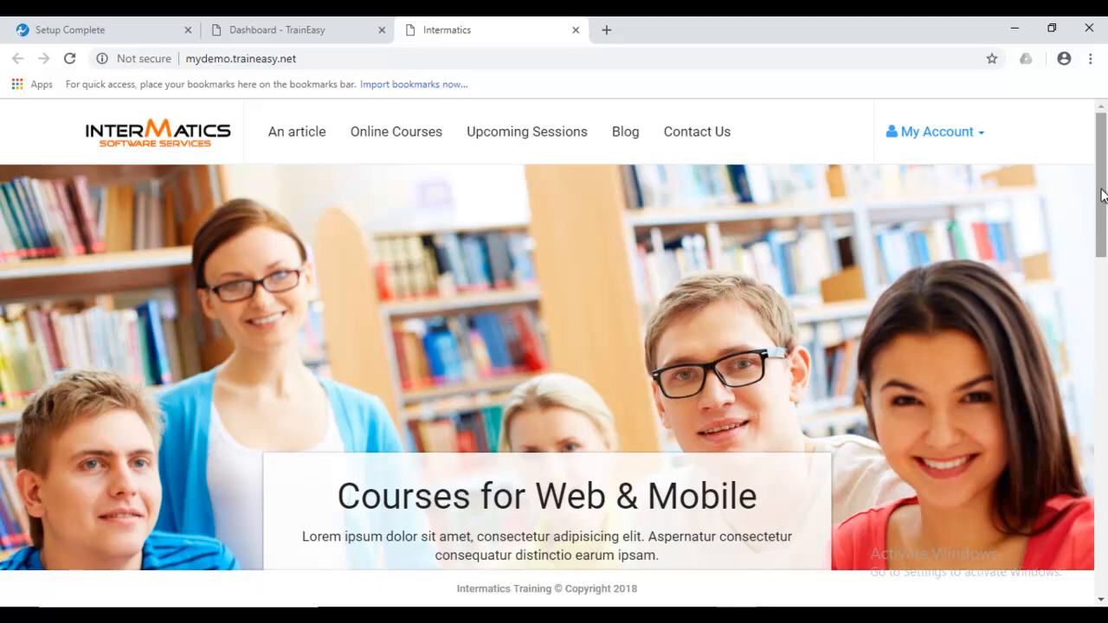
Return to the admin dashboard and open the Homepage Widgets settings page.
click(334, 22)
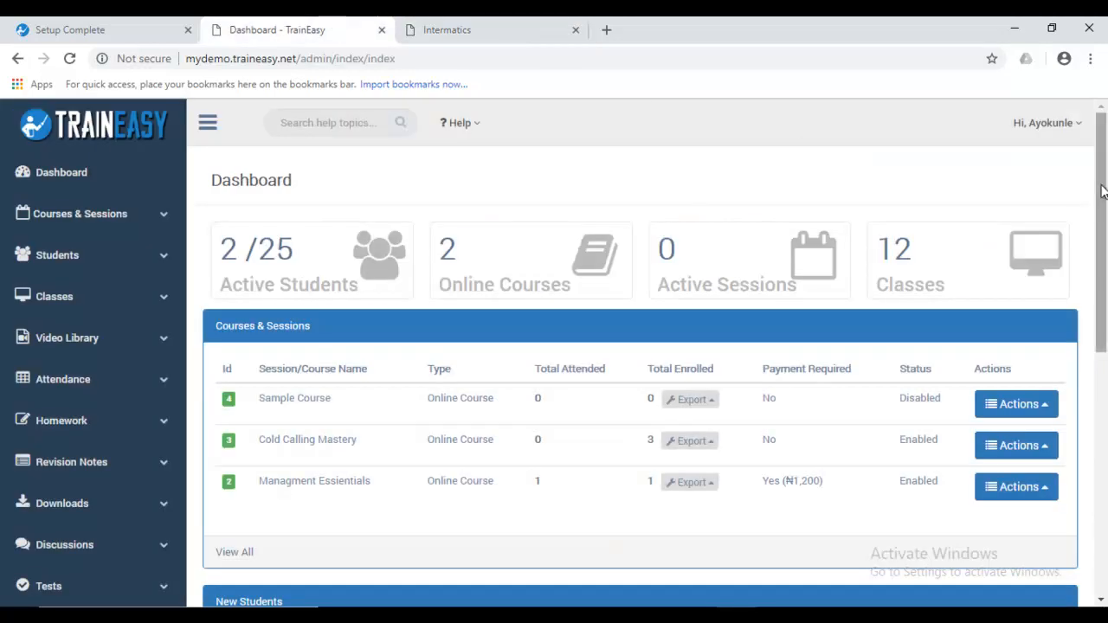
scroll(1104, 191, down, 5)
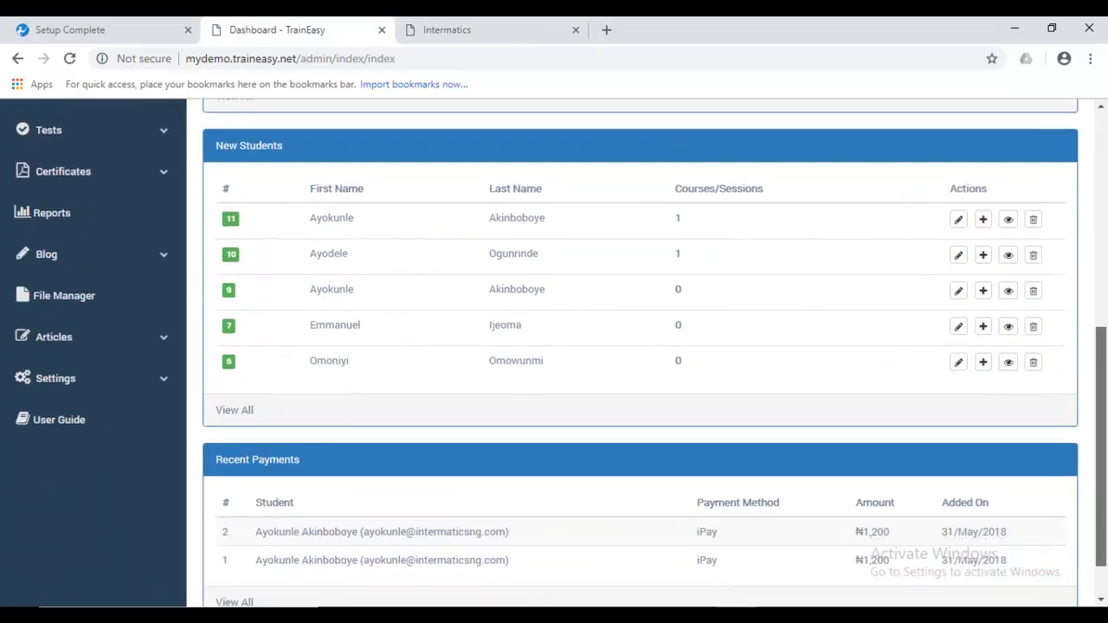
click(134, 386)
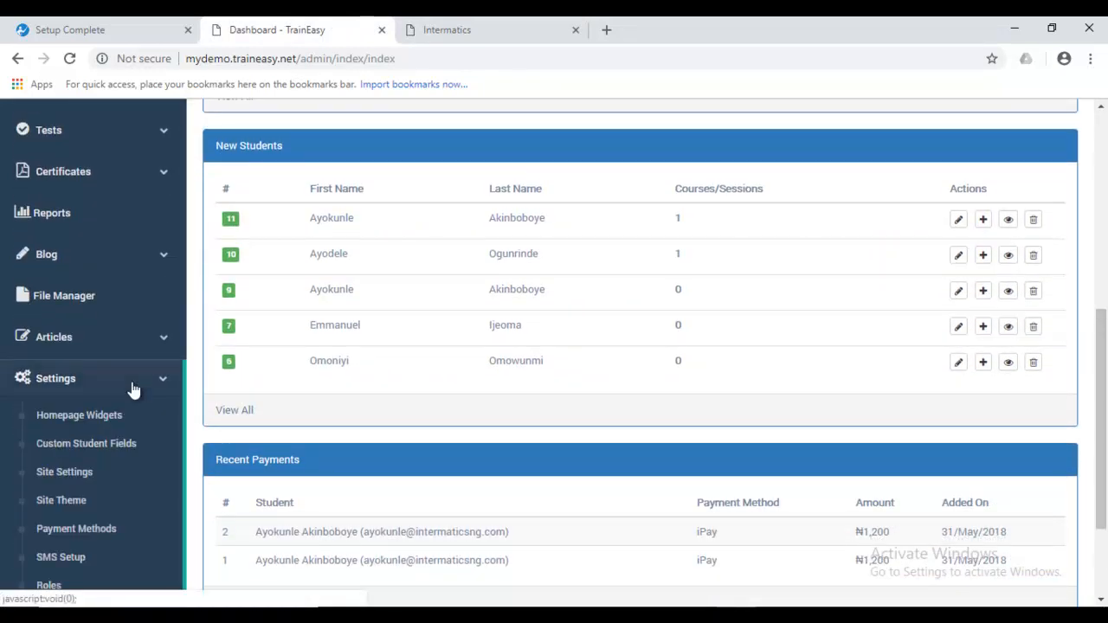
scroll(149, 330, down, 2)
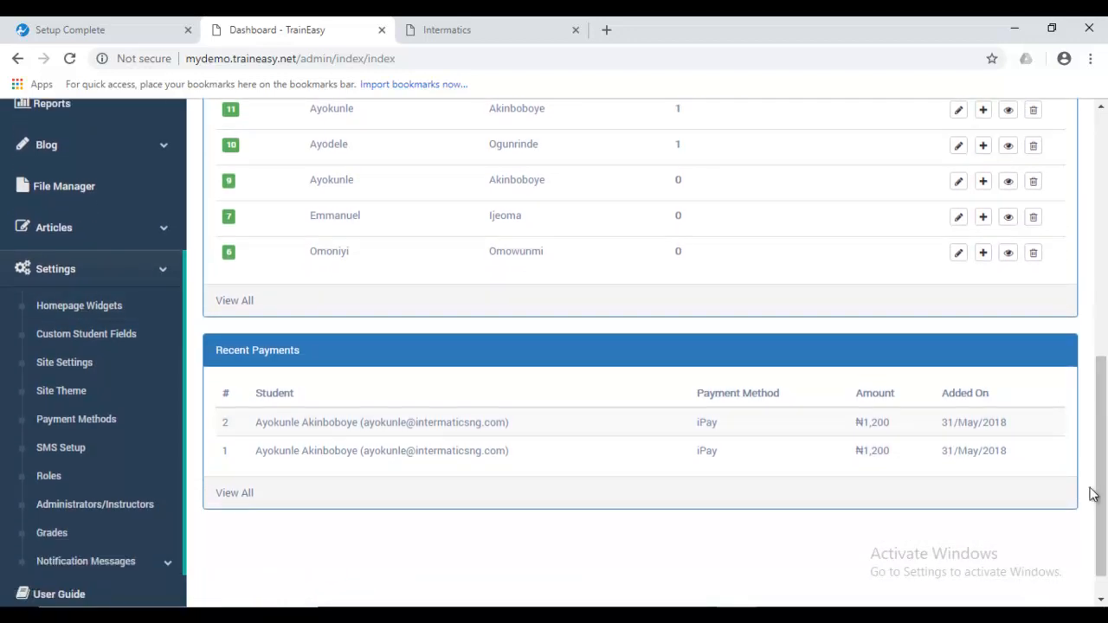
scroll(1106, 509, down, 1)
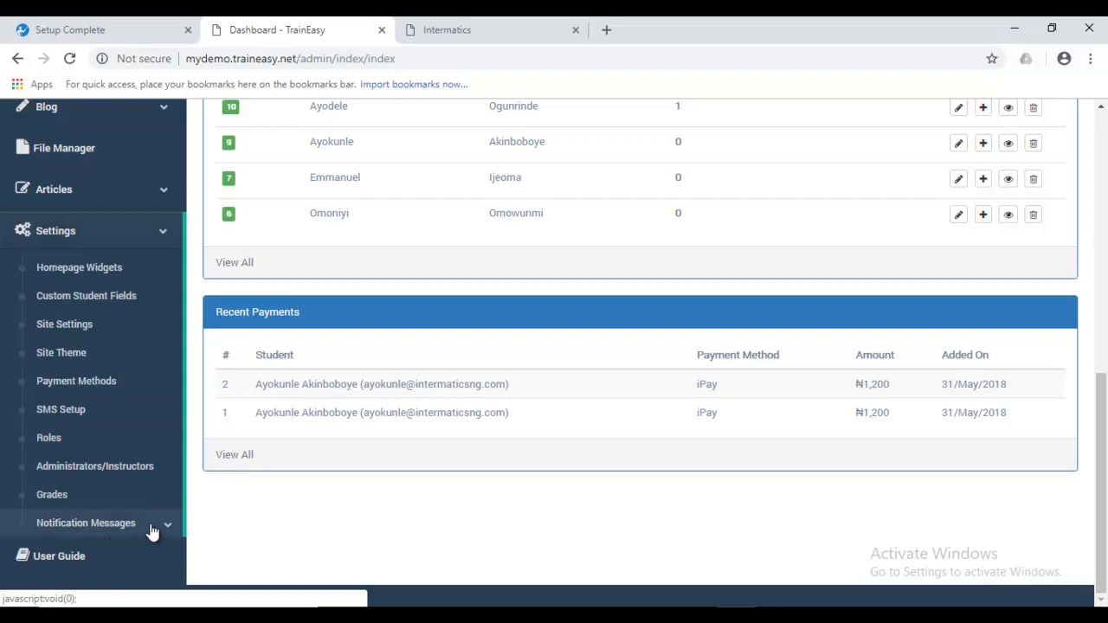
click(96, 273)
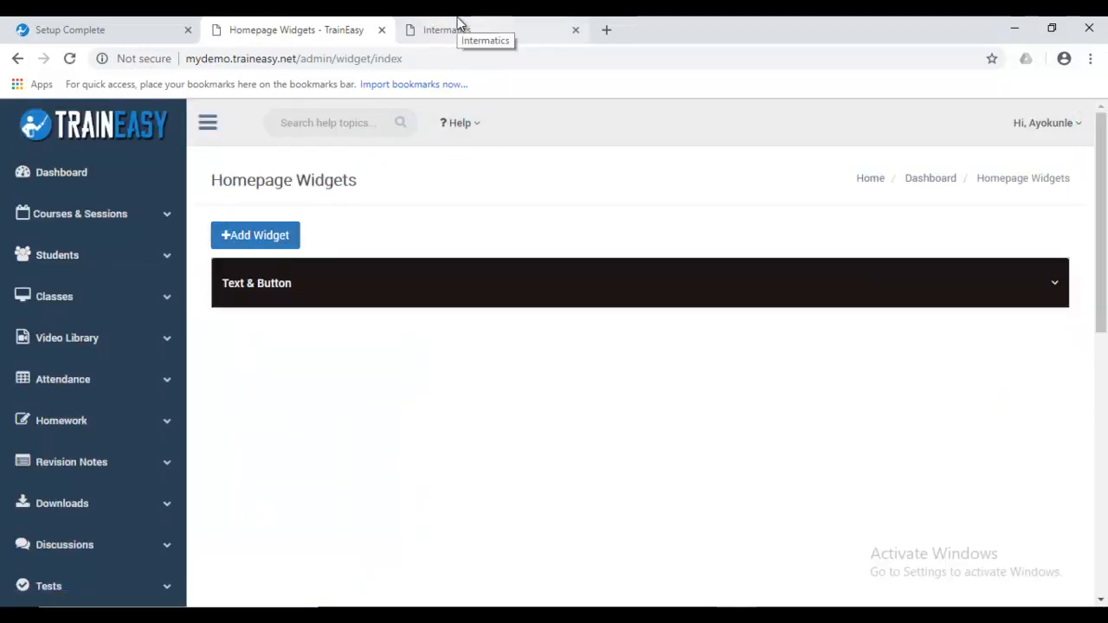
Examine the public homepage's sections from the header banner through the text block and testimonials to the footer.
click(459, 26)
drag(1104, 189, 1106, 433)
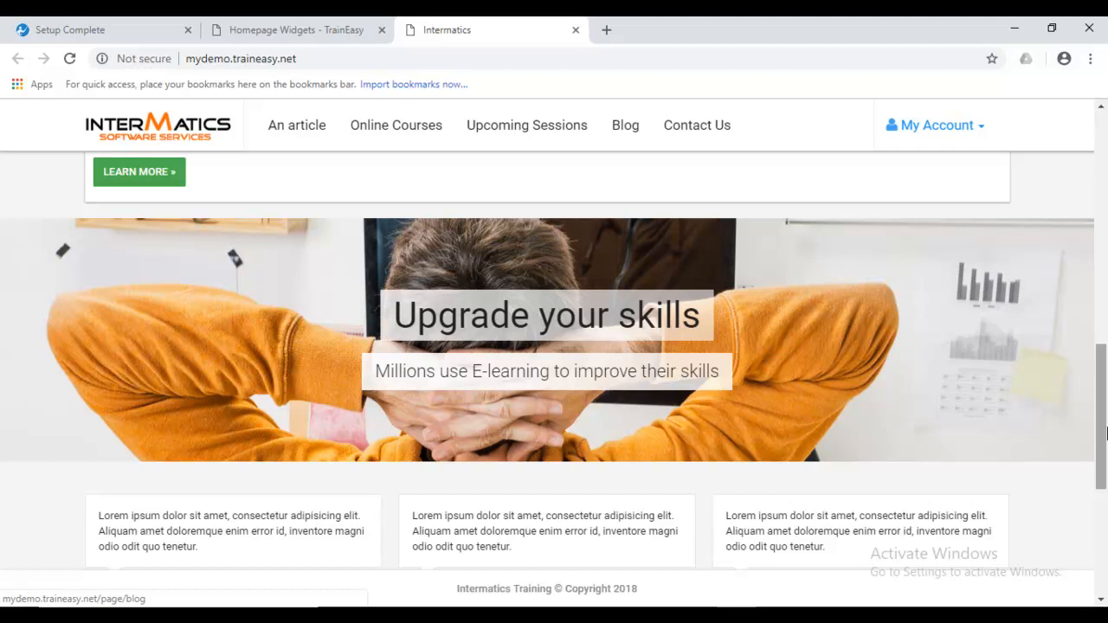
drag(1107, 433, 1106, 165)
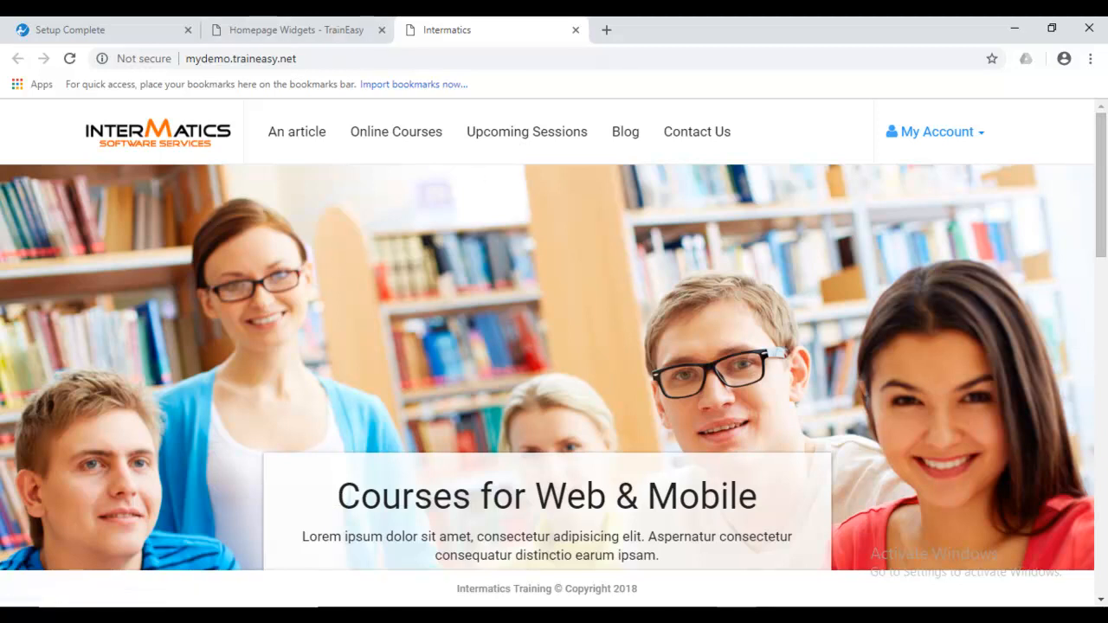
scroll(1098, 198, down, 1)
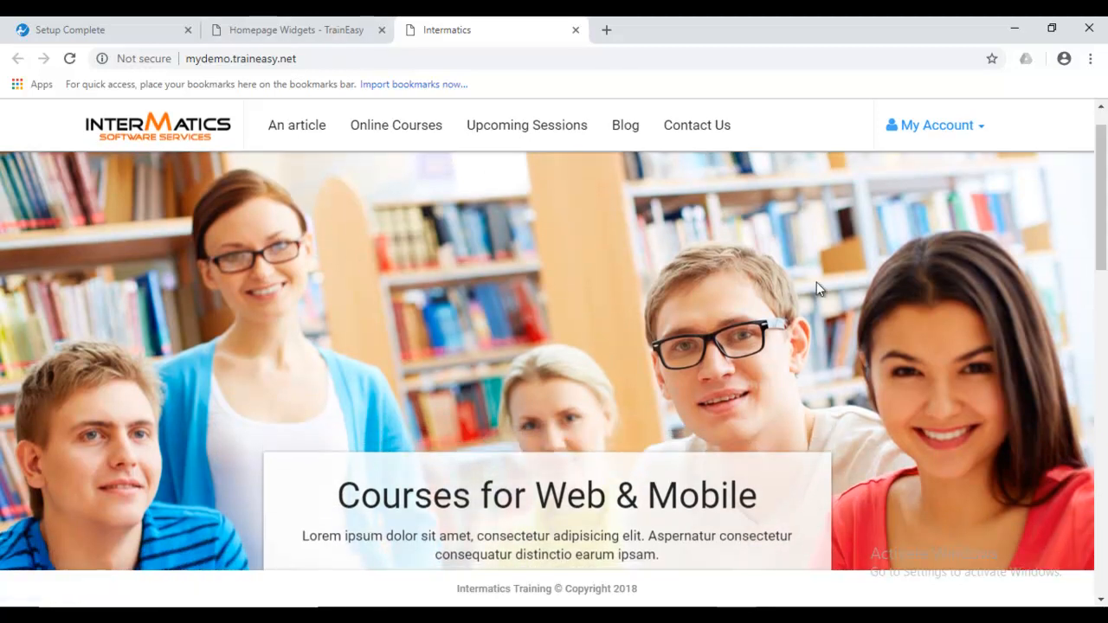
mouse_move(1104, 251)
mouse_down()
mouse_move(1104, 284)
mouse_move(1104, 245)
mouse_up()
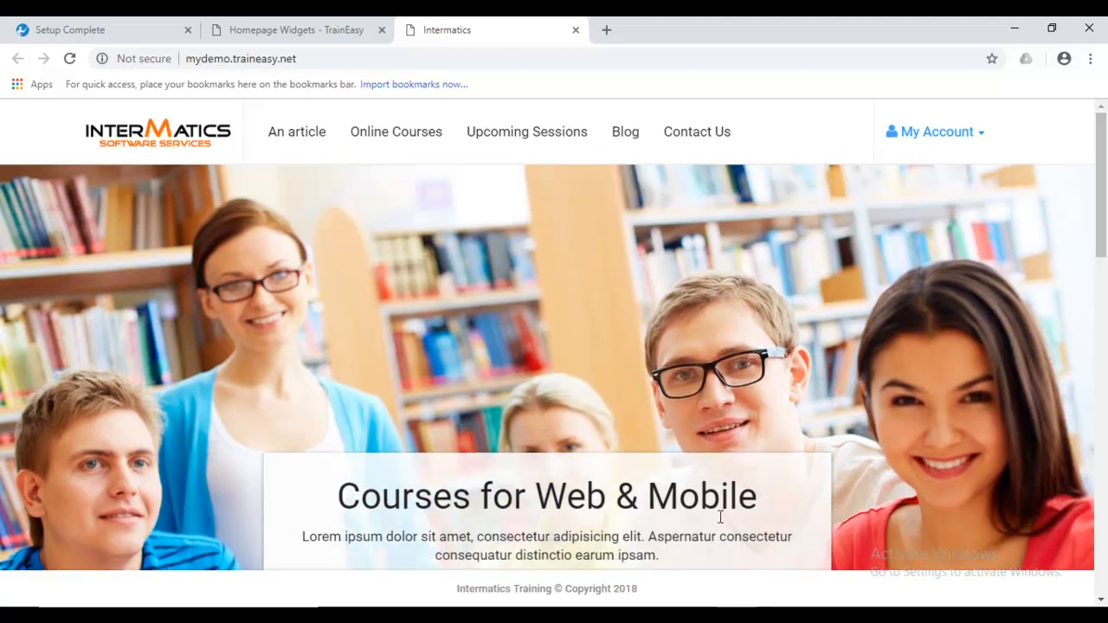
drag(1104, 245, 1105, 494)
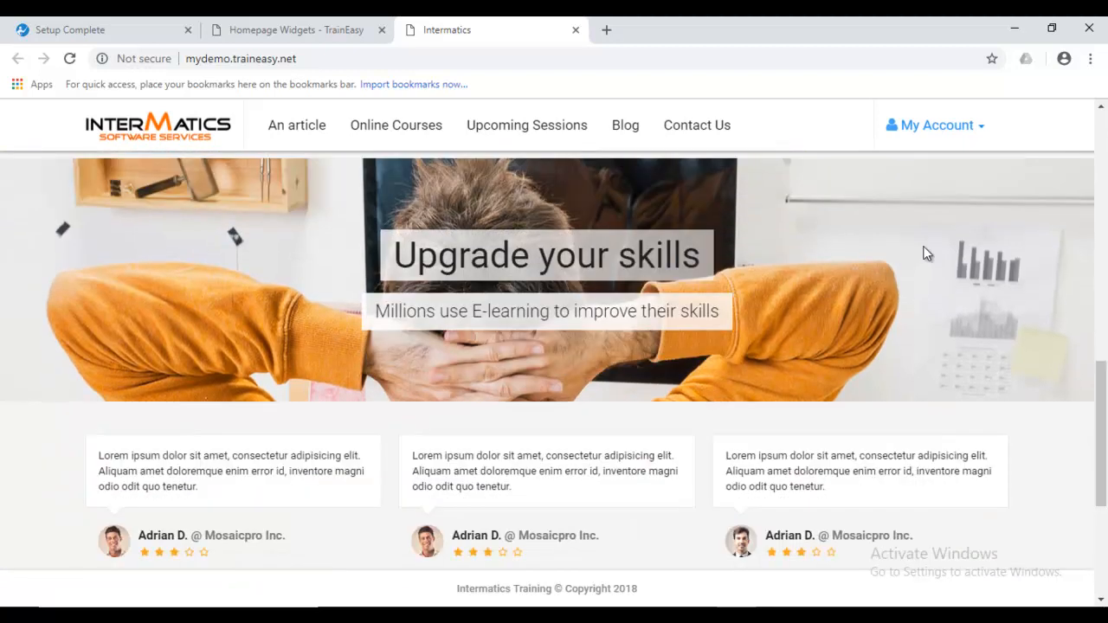
mouse_move(1106, 439)
mouse_down()
mouse_move(1106, 414)
mouse_move(1106, 424)
mouse_up()
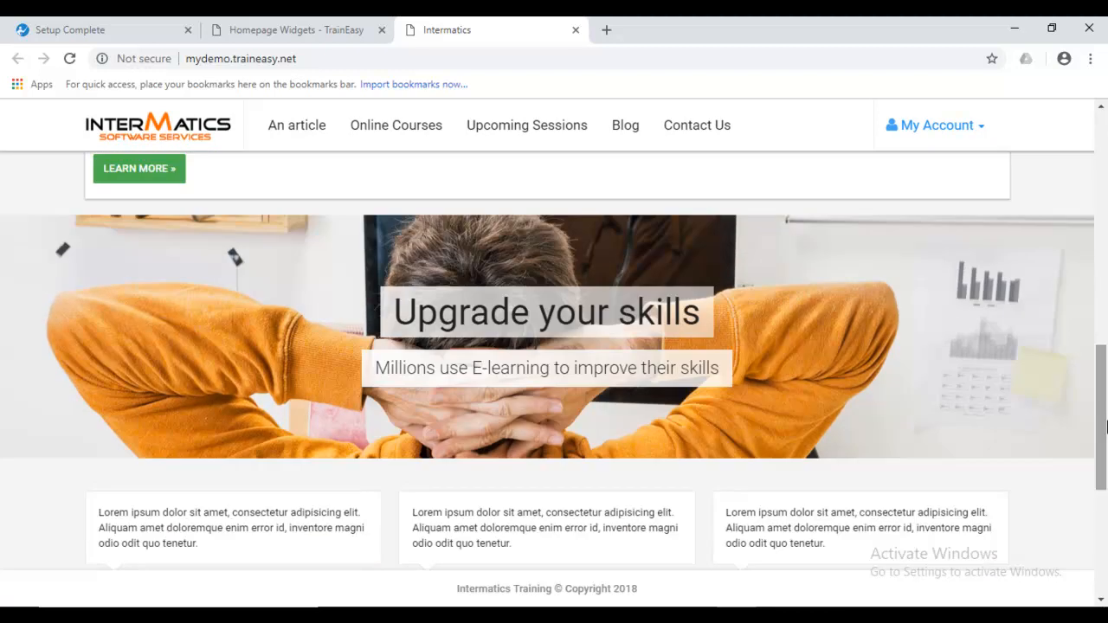
scroll(878, 367, down, 2)
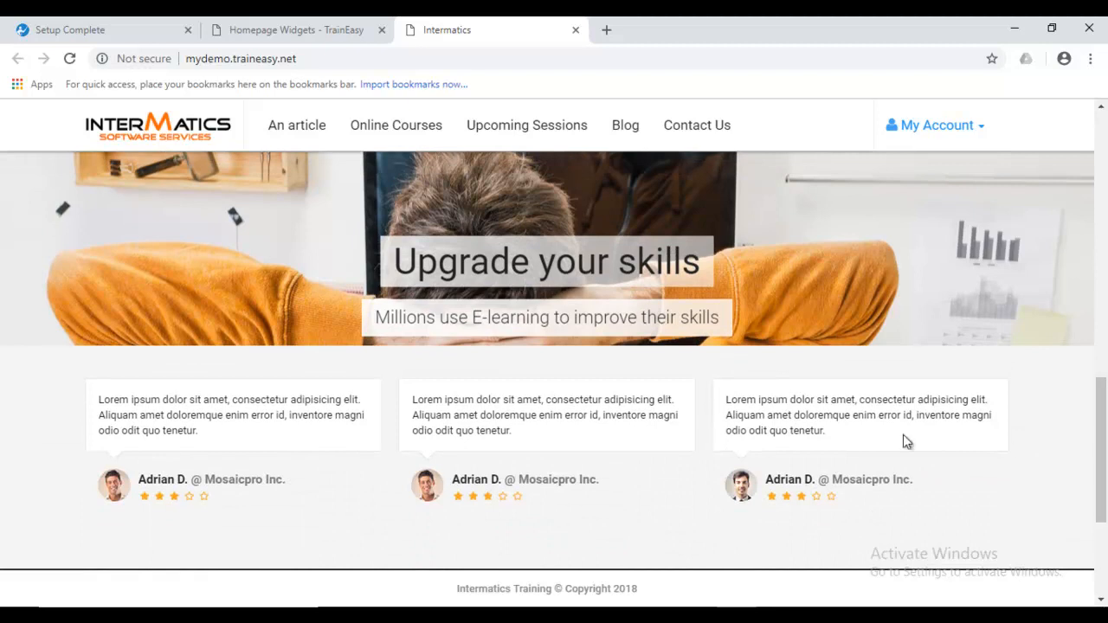
scroll(749, 435, down, 3)
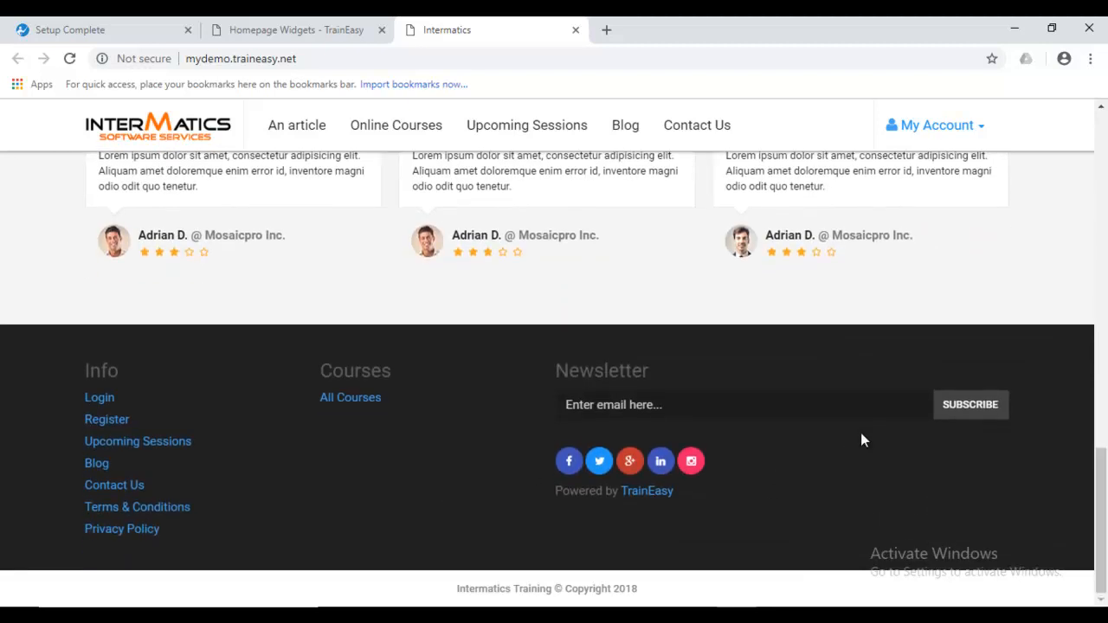
drag(1105, 511, 1105, 323)
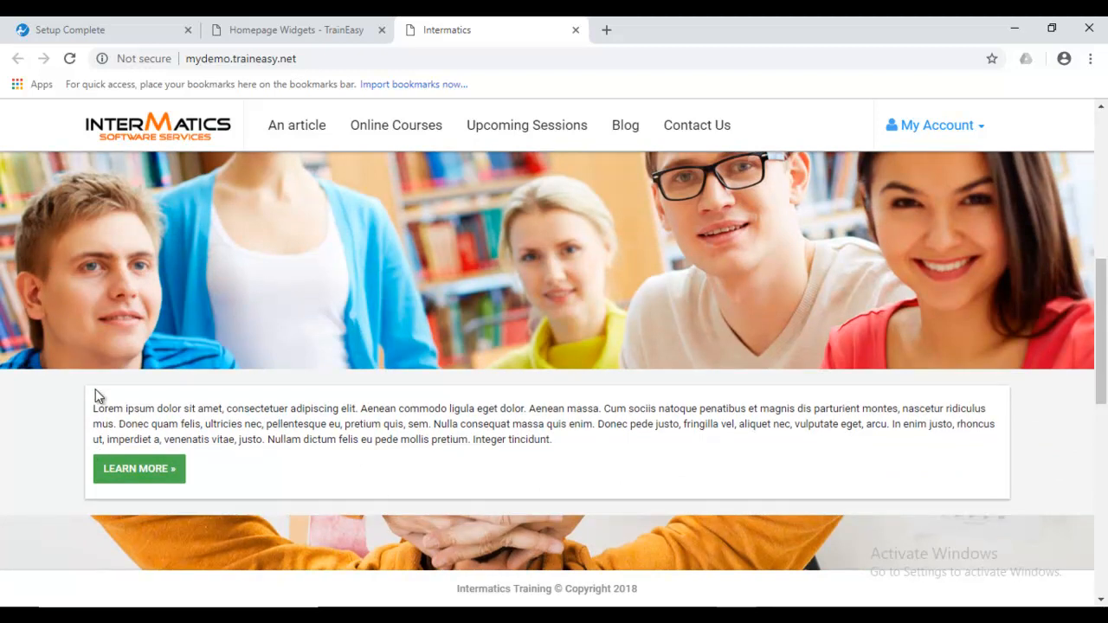
Expand the Text & Button widget, review its content, button text and button link, and compare them with the block on the public homepage.
click(298, 26)
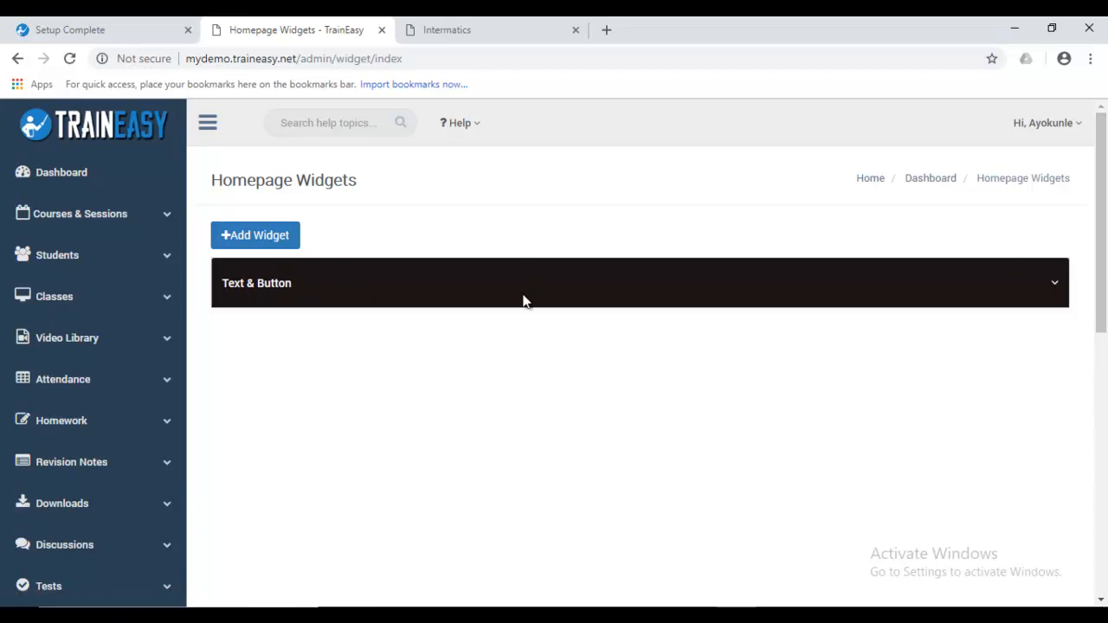
click(1057, 290)
scroll(1105, 322, down, 2)
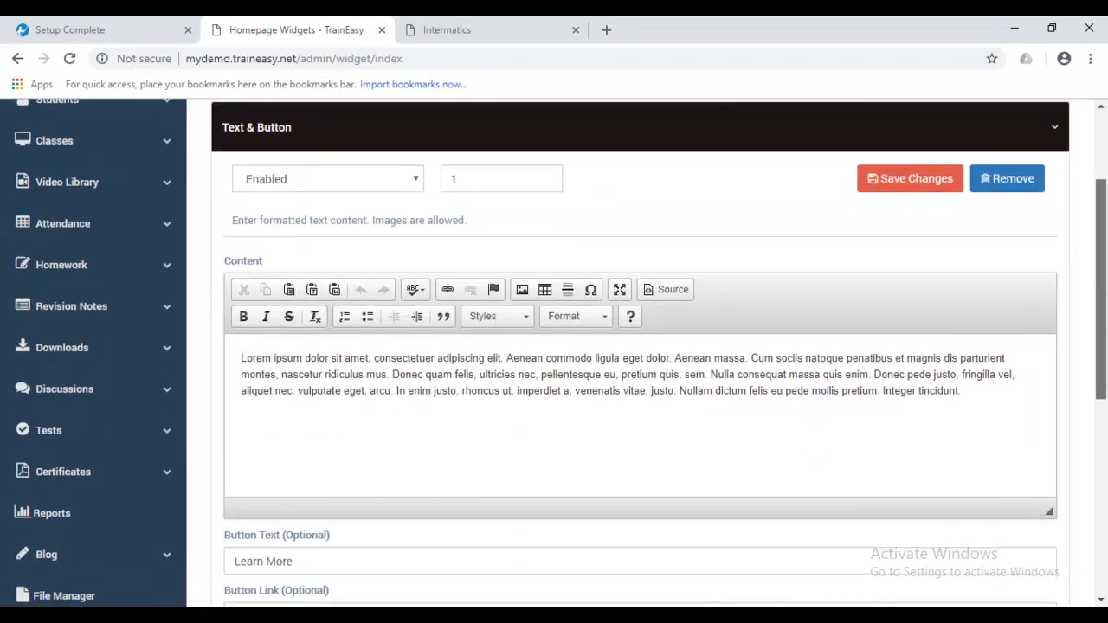
scroll(1105, 322, up, 1)
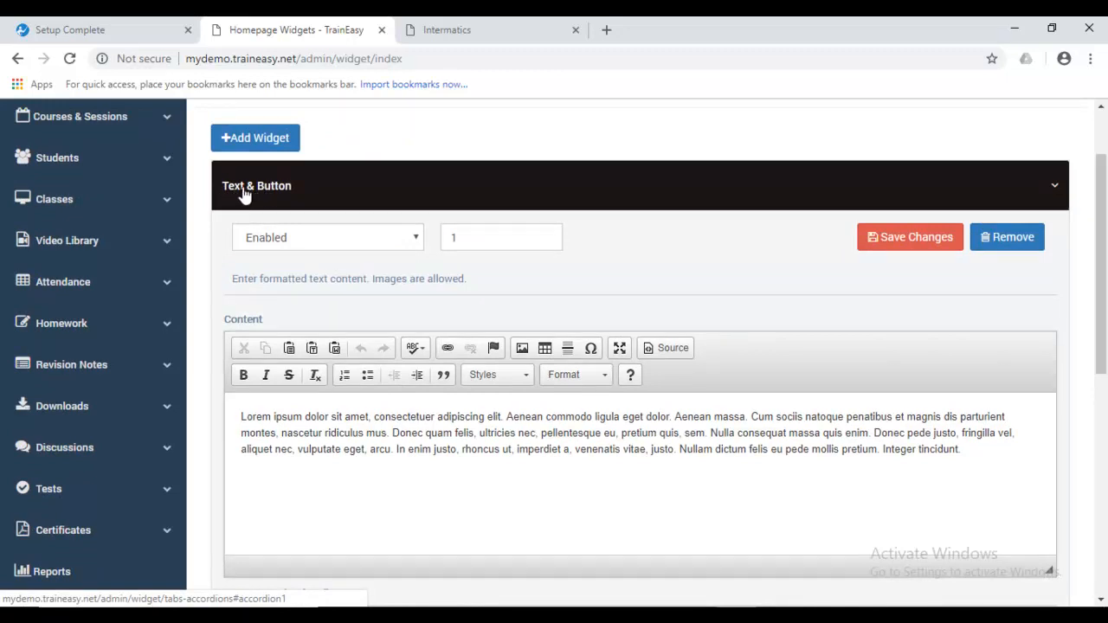
scroll(354, 352, down, 3)
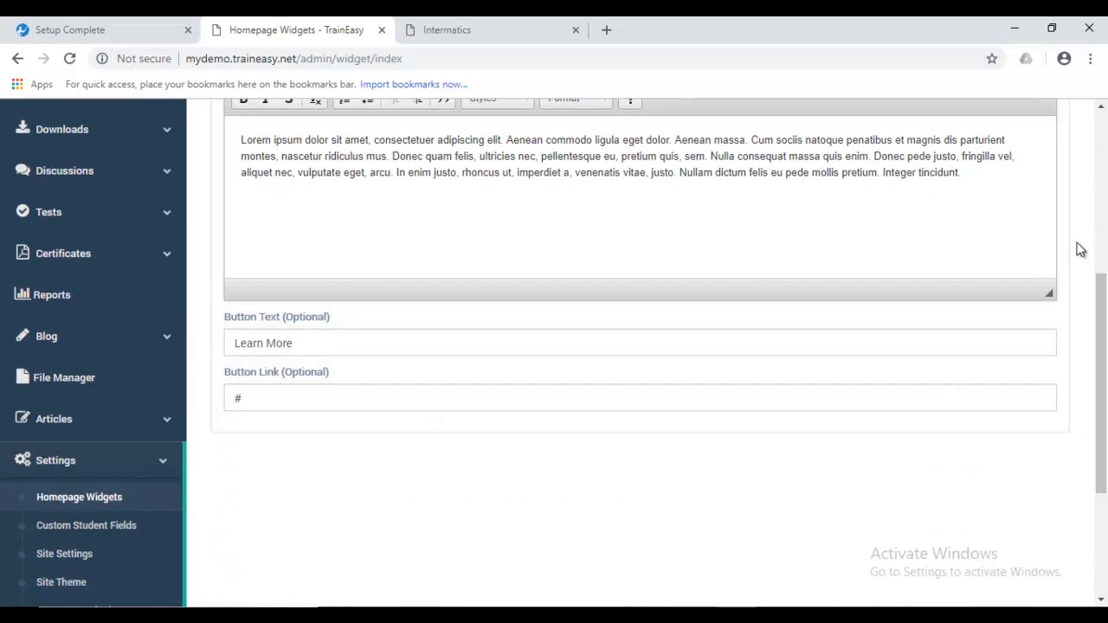
drag(989, 190, 342, 170)
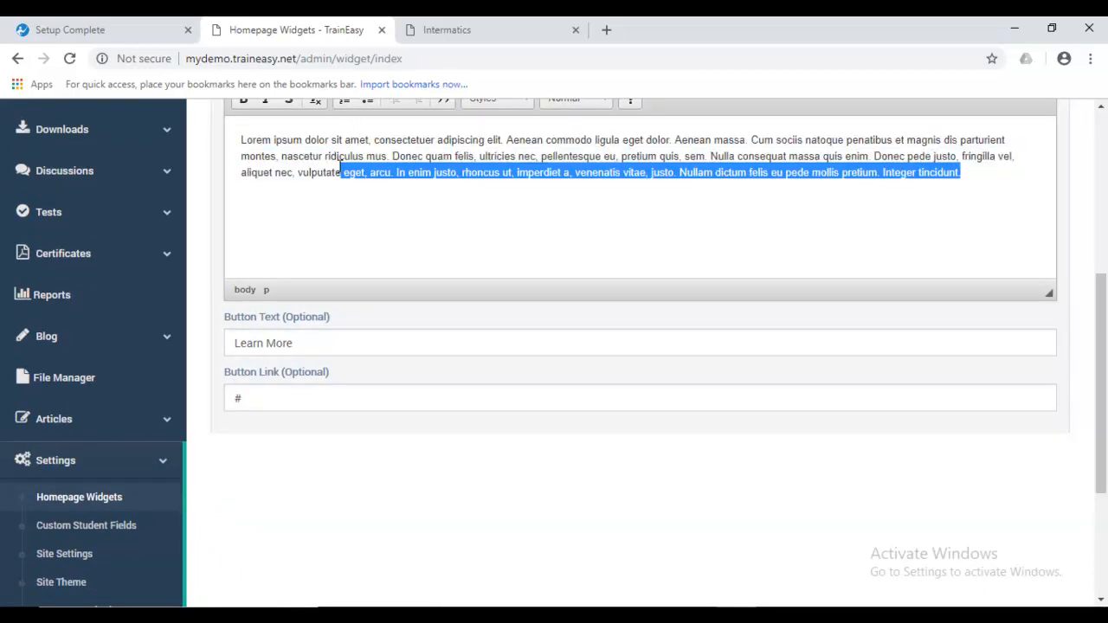
click(343, 260)
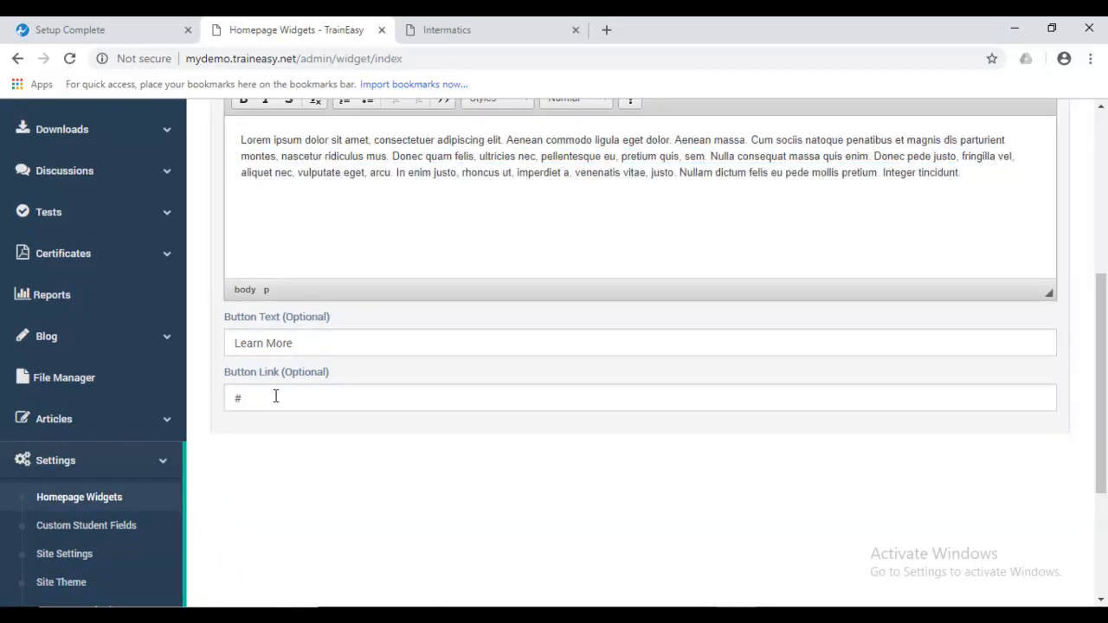
scroll(245, 397, up, 5)
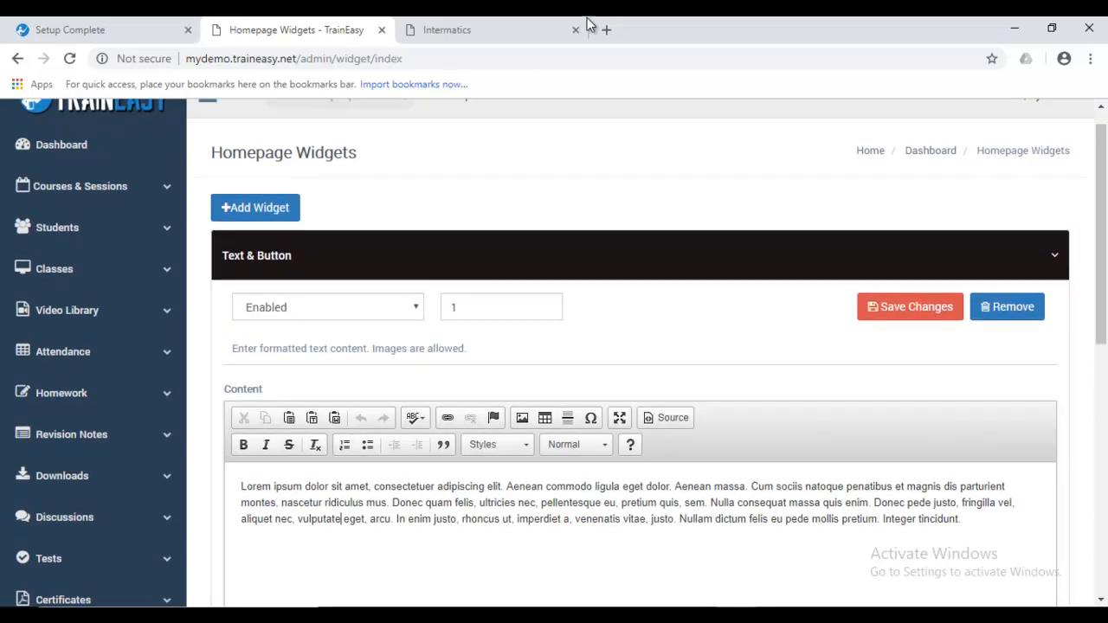
click(533, 26)
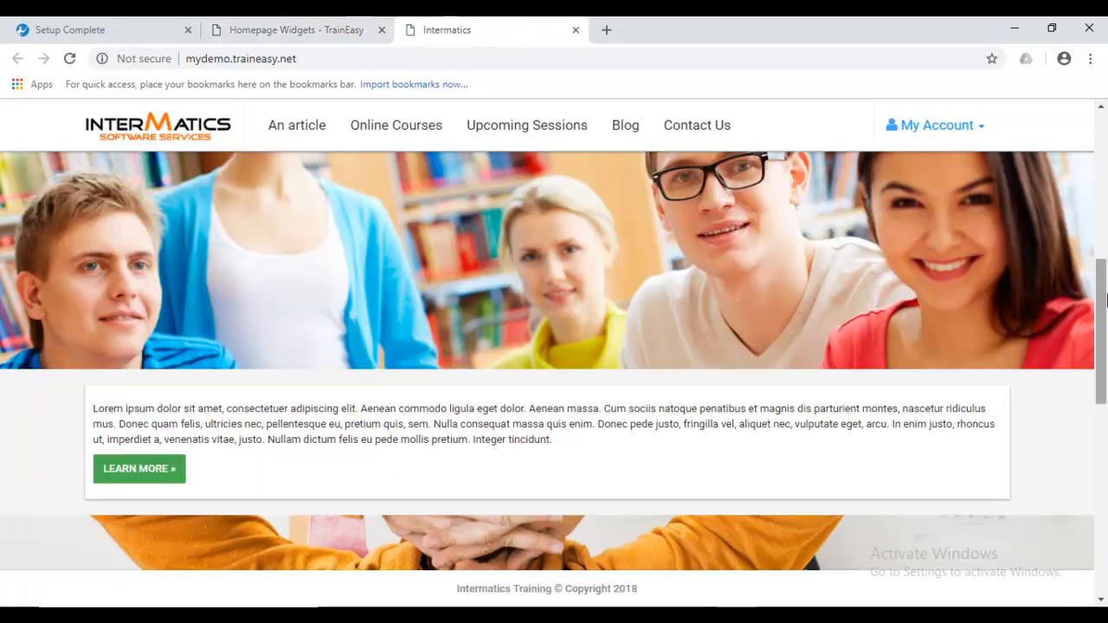
scroll(1106, 310, down, 2)
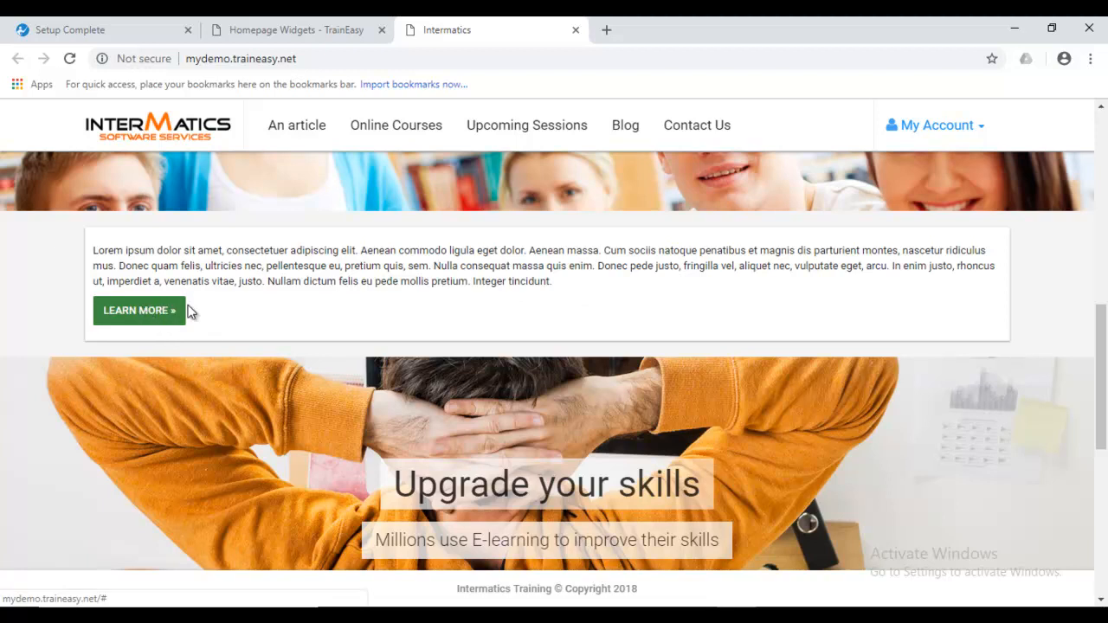
Return to the Homepage Widgets admin page and create a new widget of type Featured with sort order 1.
click(297, 27)
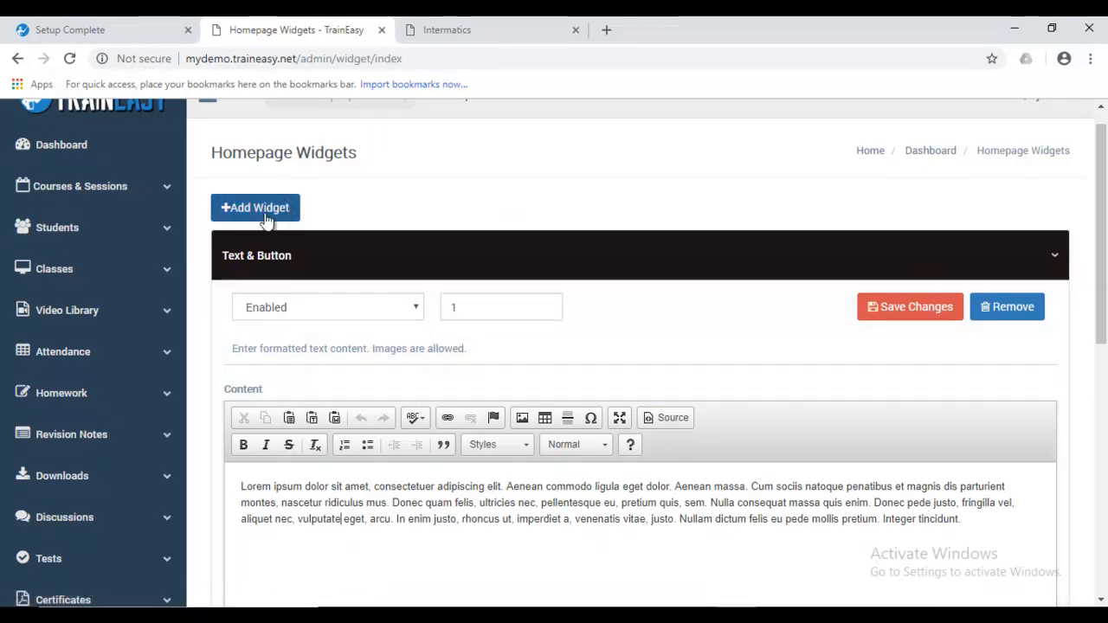
click(266, 216)
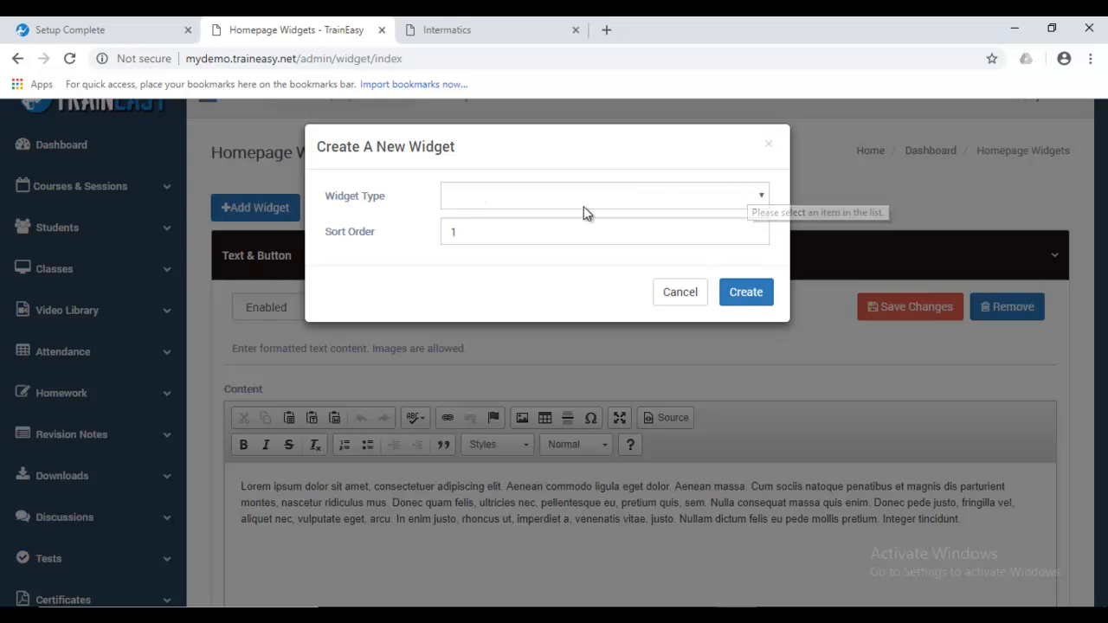
click(763, 198)
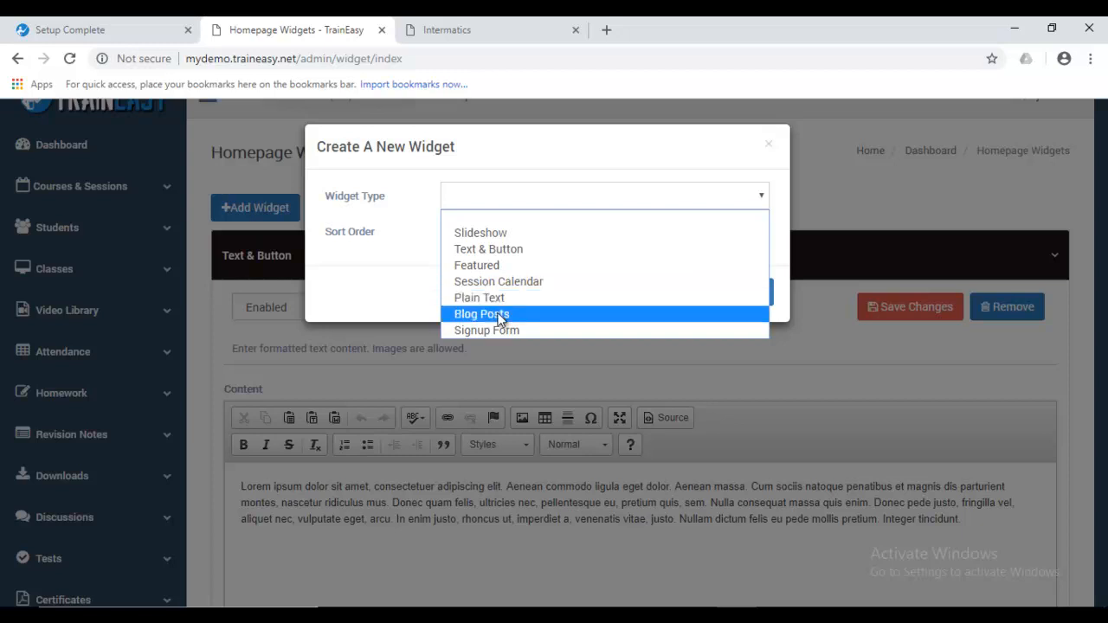
click(534, 266)
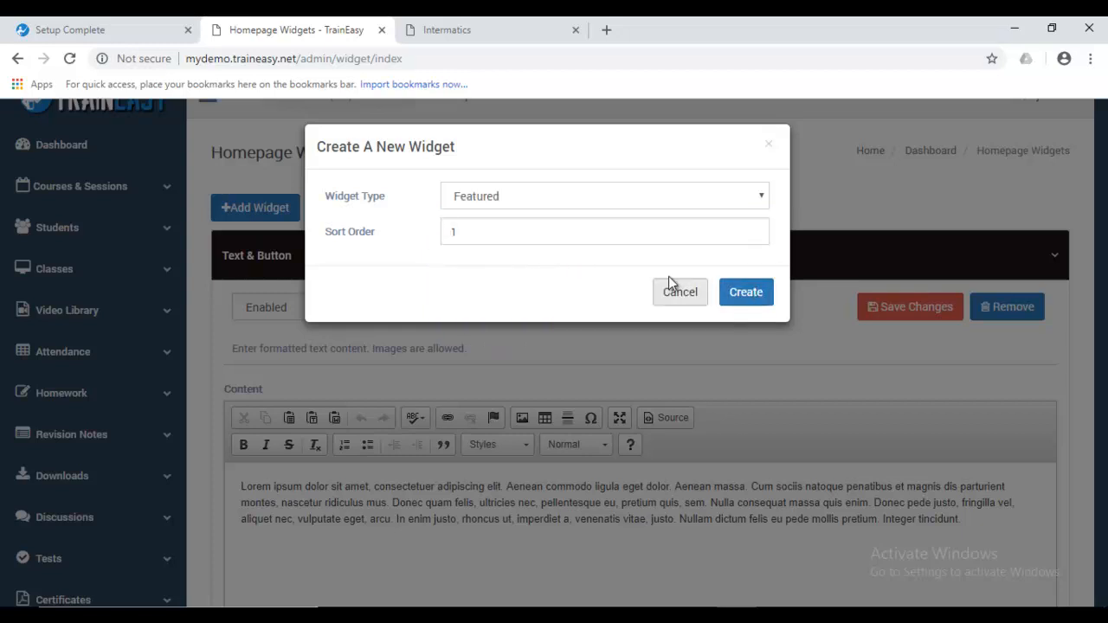
click(542, 230)
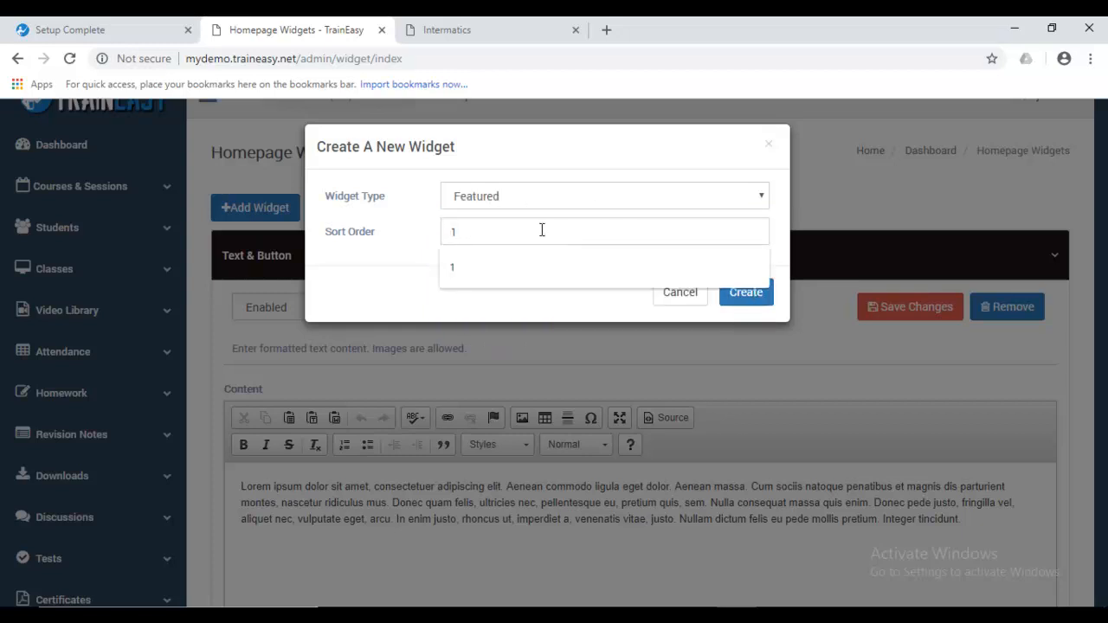
click(430, 200)
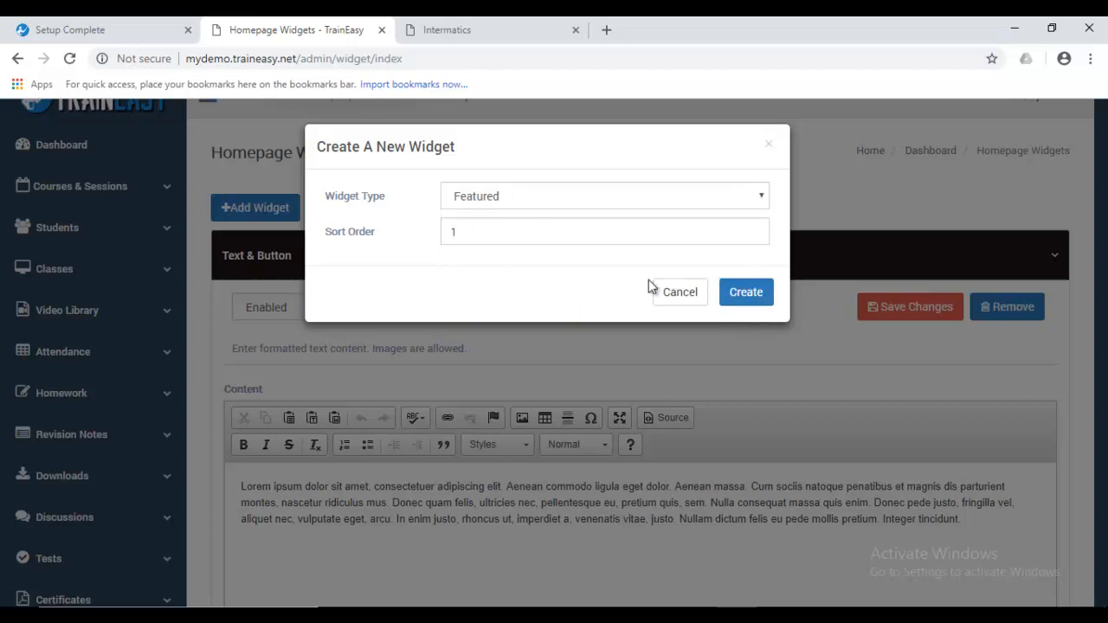
click(743, 295)
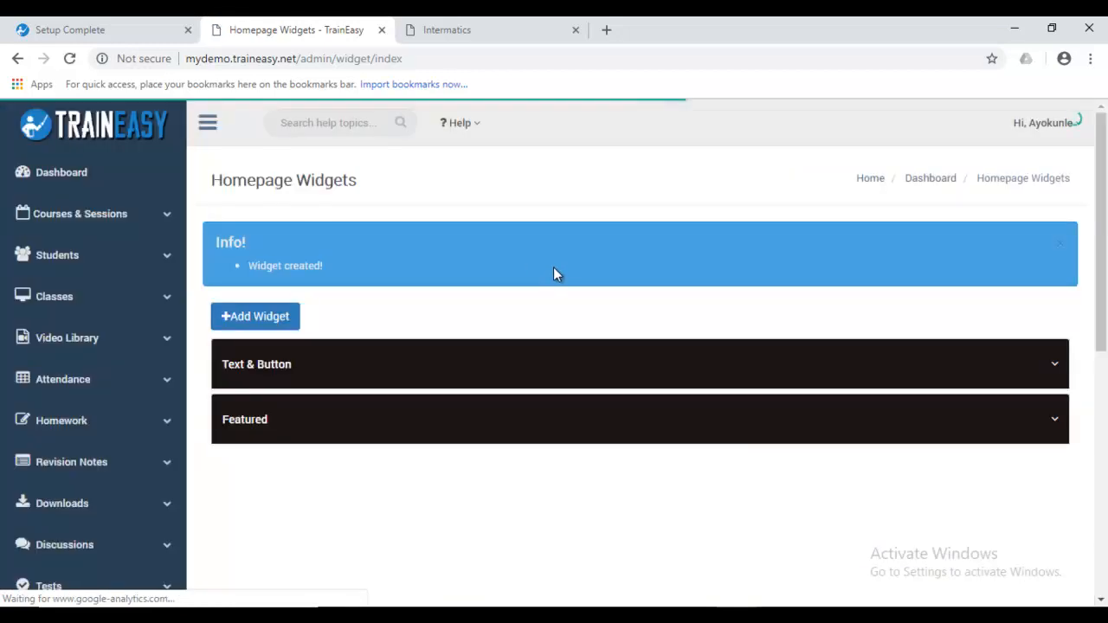
Expand the Featured and Text & Button widgets in turn and compare their sort orders.
drag(1105, 260, 1106, 317)
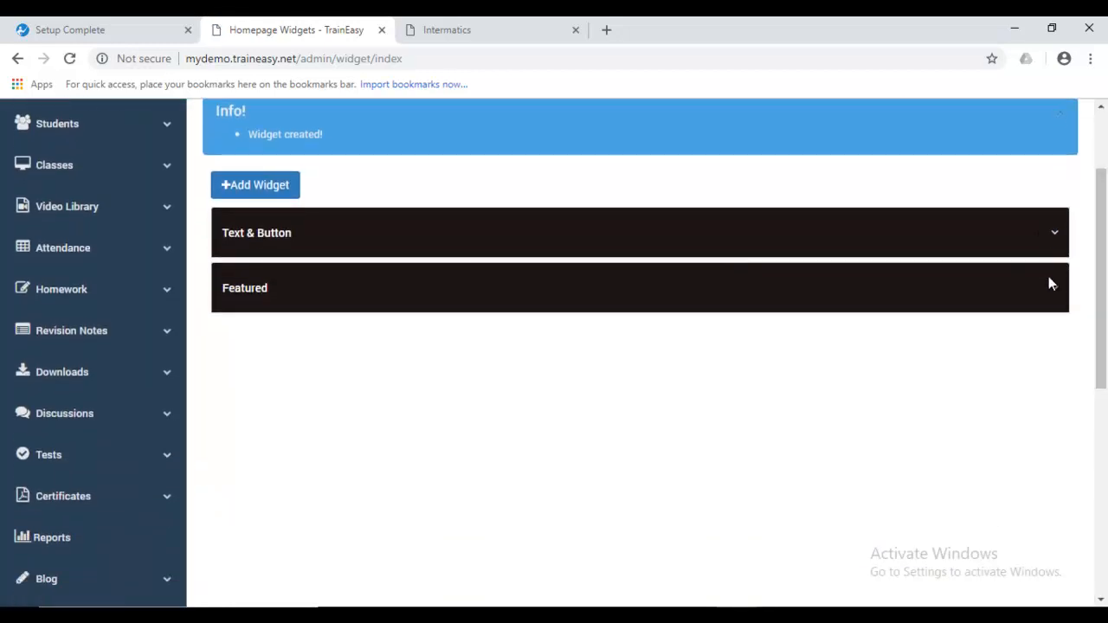
click(1050, 285)
drag(1106, 244, 1105, 279)
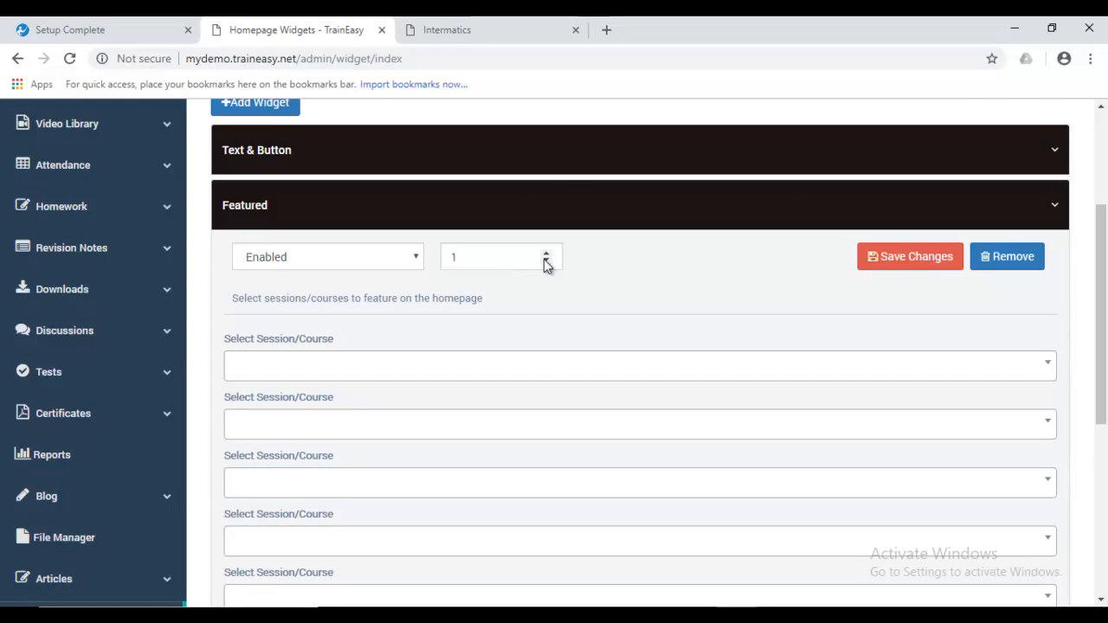
click(1055, 155)
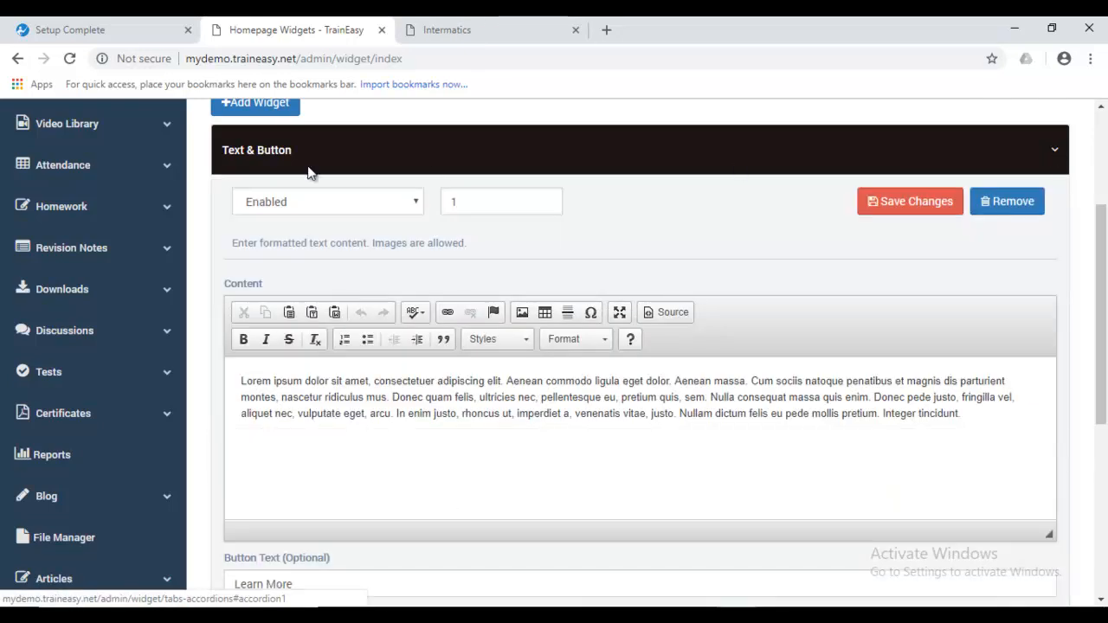
click(502, 200)
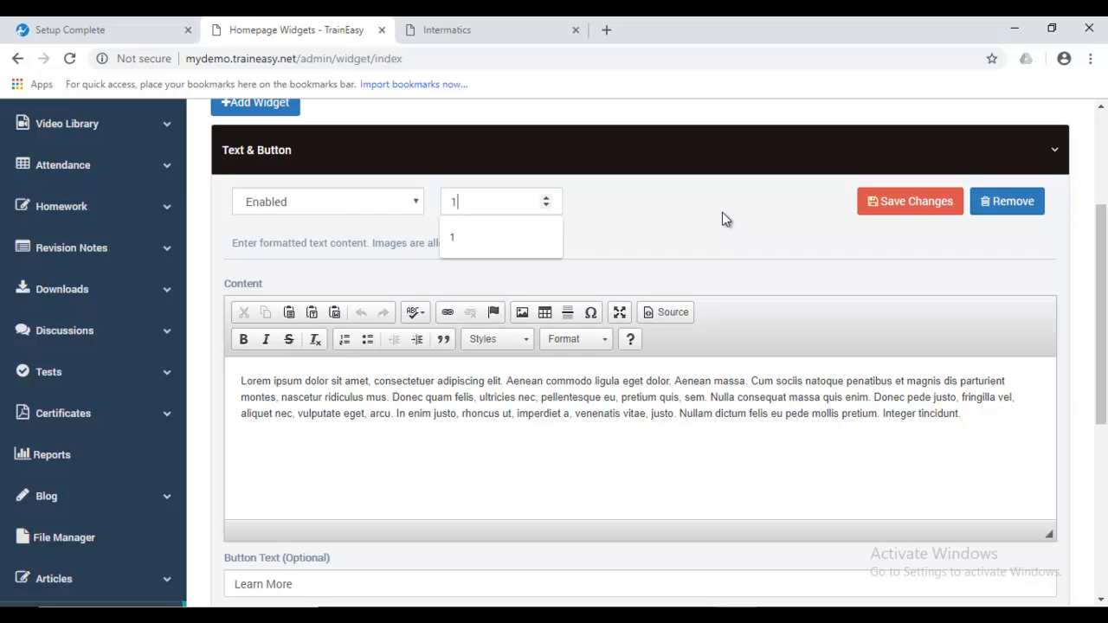
click(1079, 217)
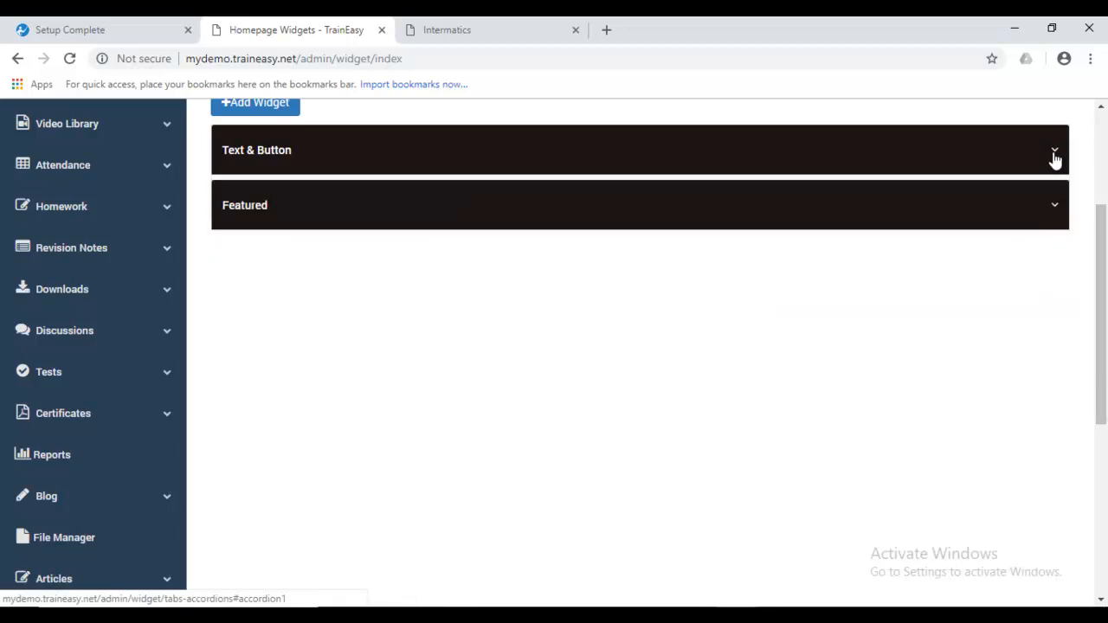
click(1053, 154)
Set the Featured widget's sort order to 2.
click(1053, 204)
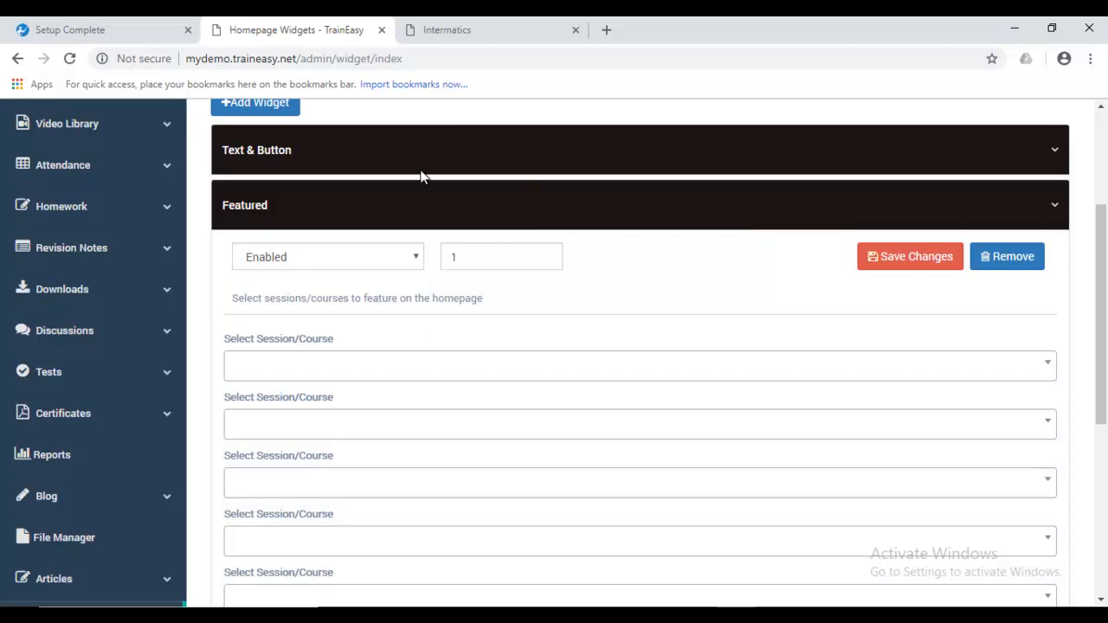
click(510, 262)
key(BackSpace)
text(2)
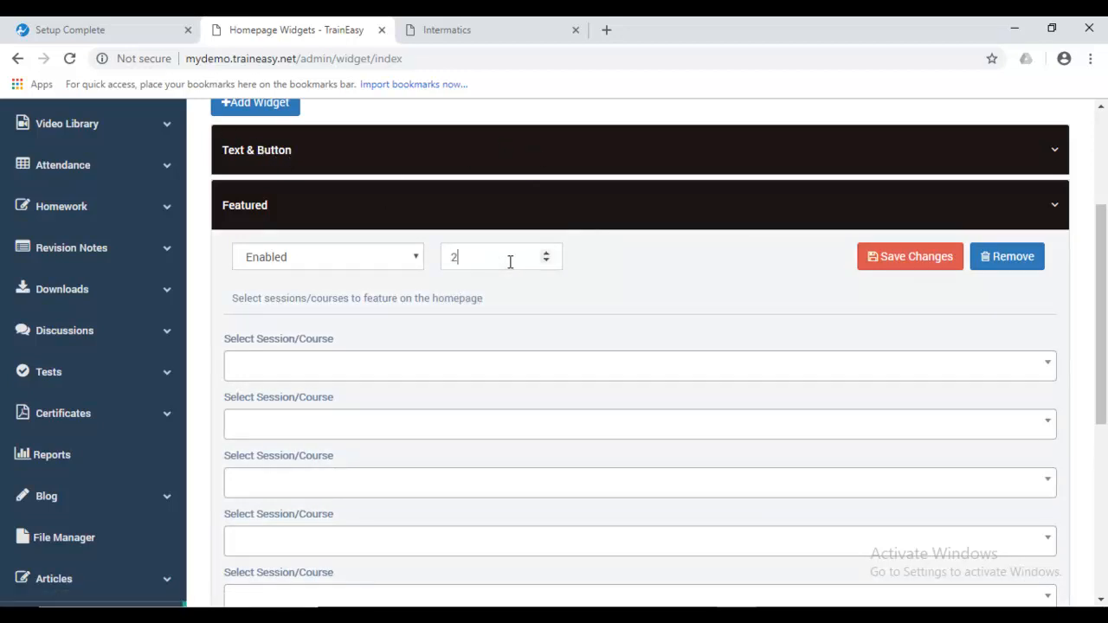
Select Cold Calling Mastery and Managment Essientials as the Featured widget's first two courses and save the changes.
drag(1106, 292, 1098, 317)
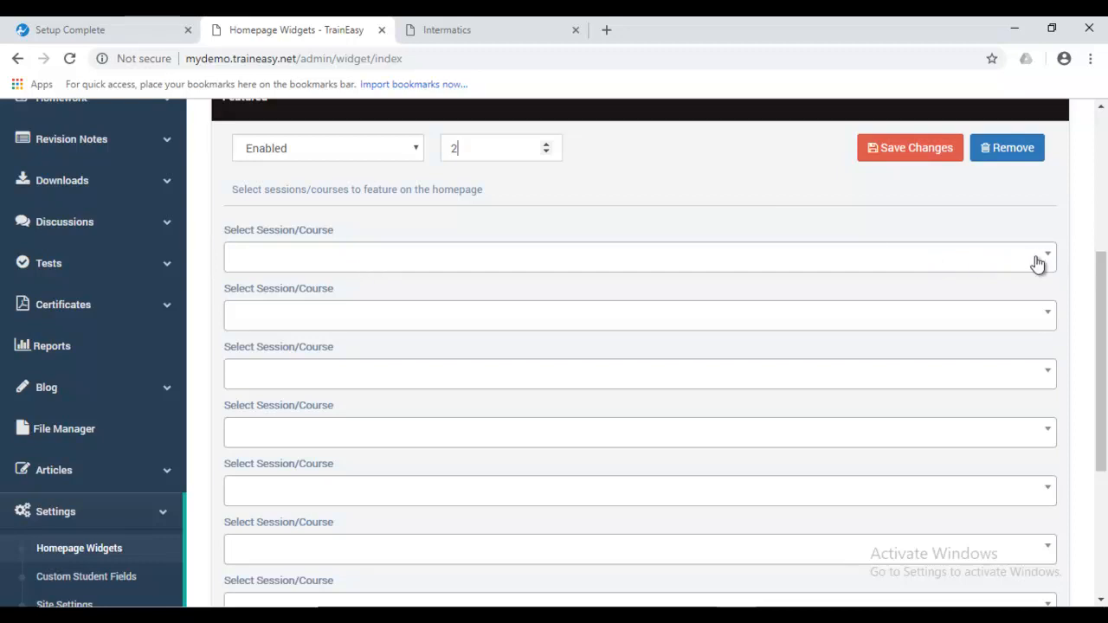
click(1038, 263)
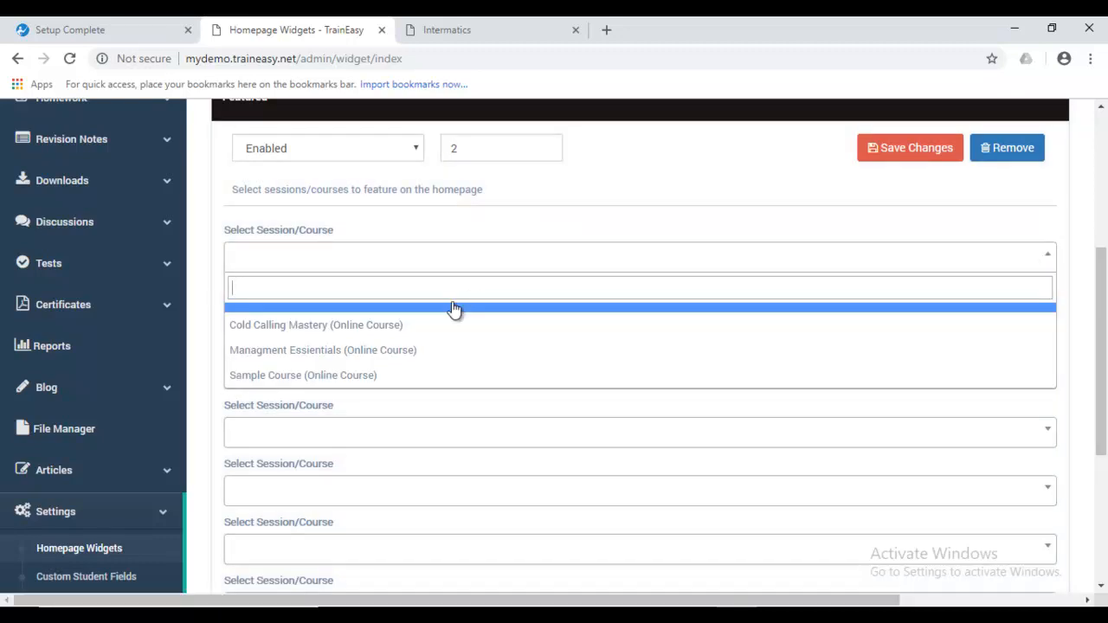
click(273, 329)
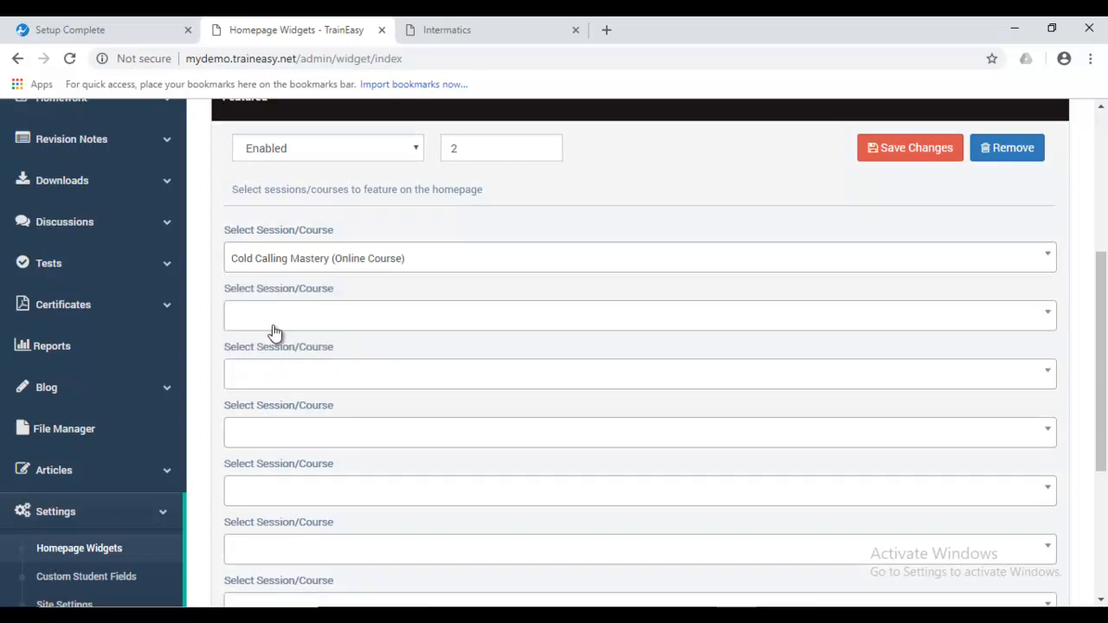
click(916, 316)
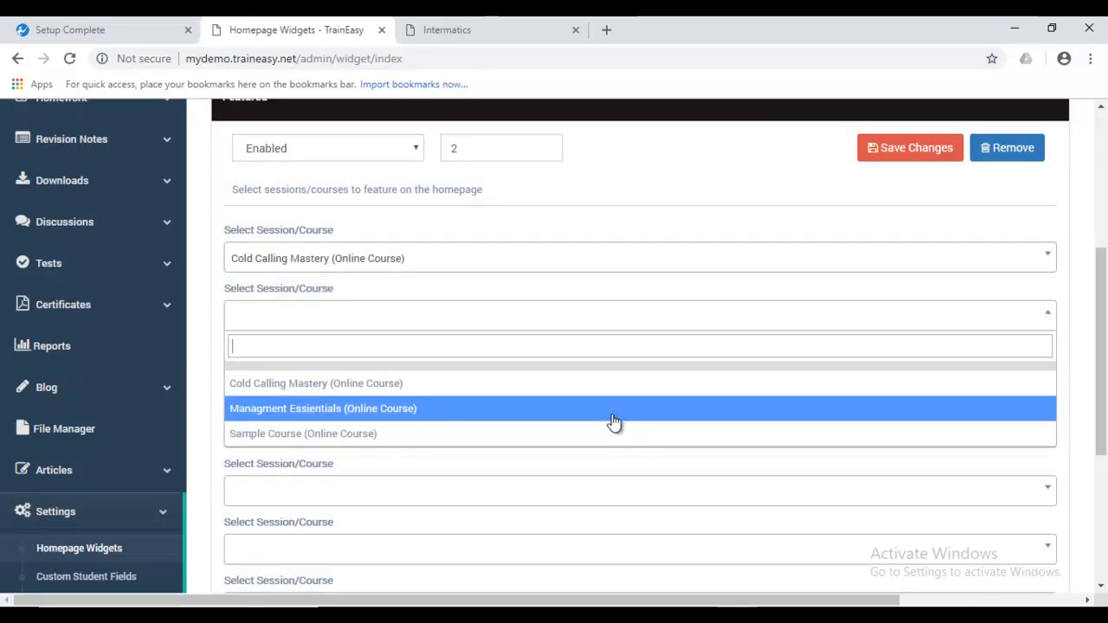
click(434, 415)
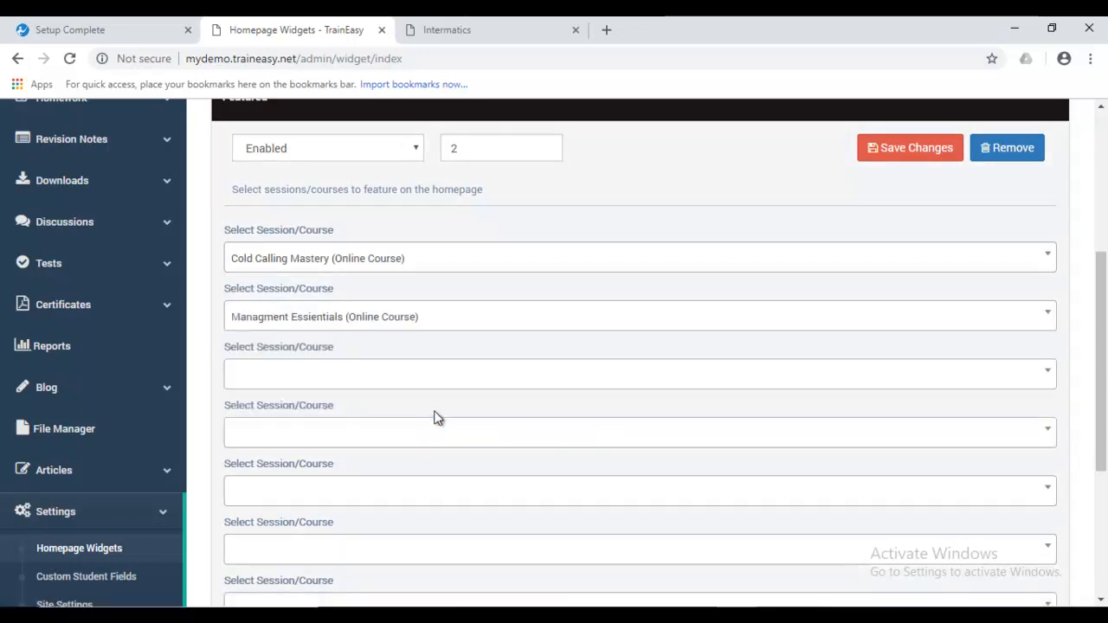
scroll(1104, 353, up, 2)
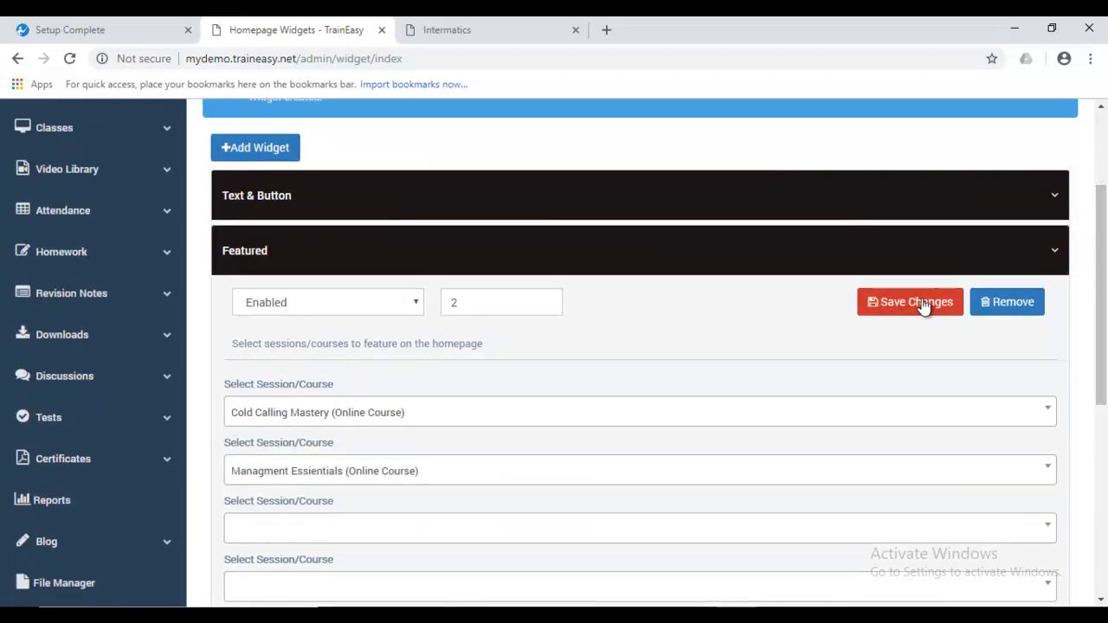
click(922, 304)
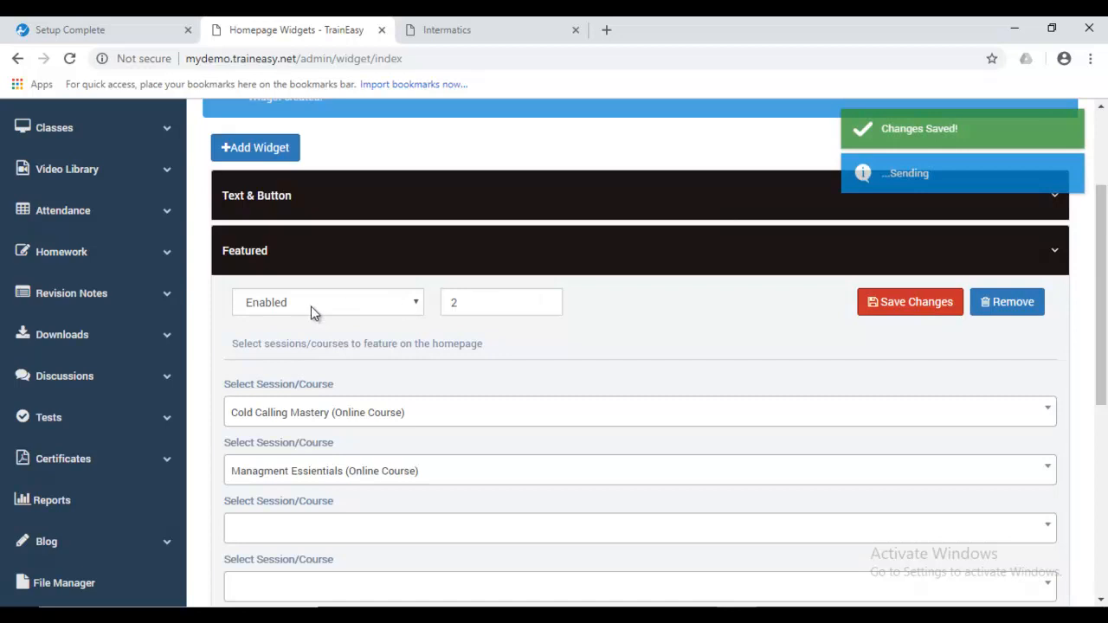
Check the Featured widget's status options, reload the public homepage and examine its Featured section.
click(409, 308)
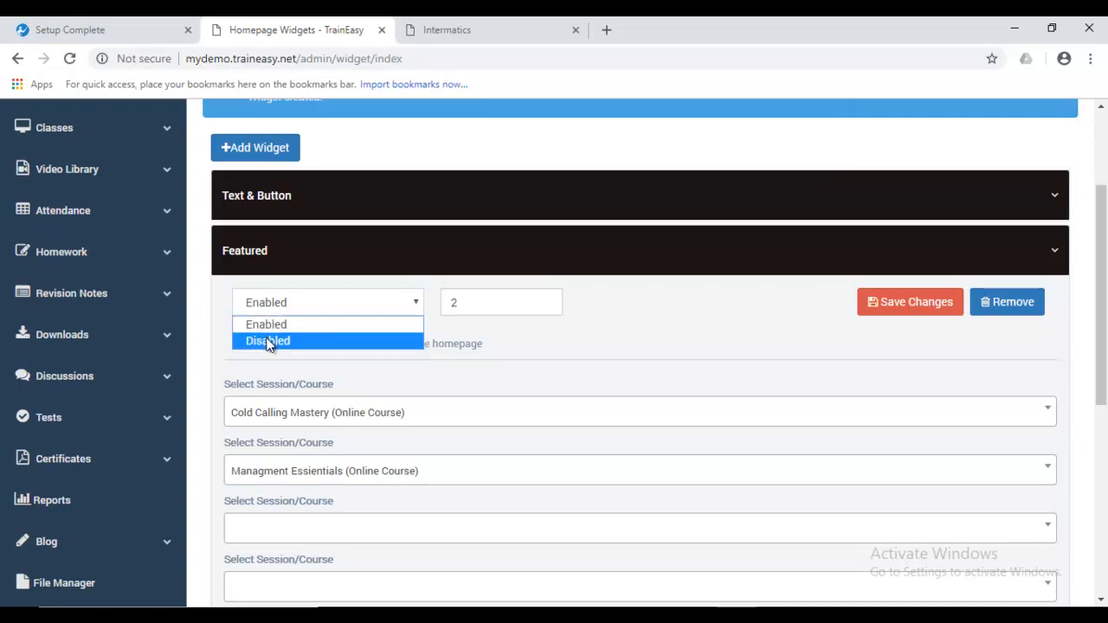
click(438, 313)
click(487, 24)
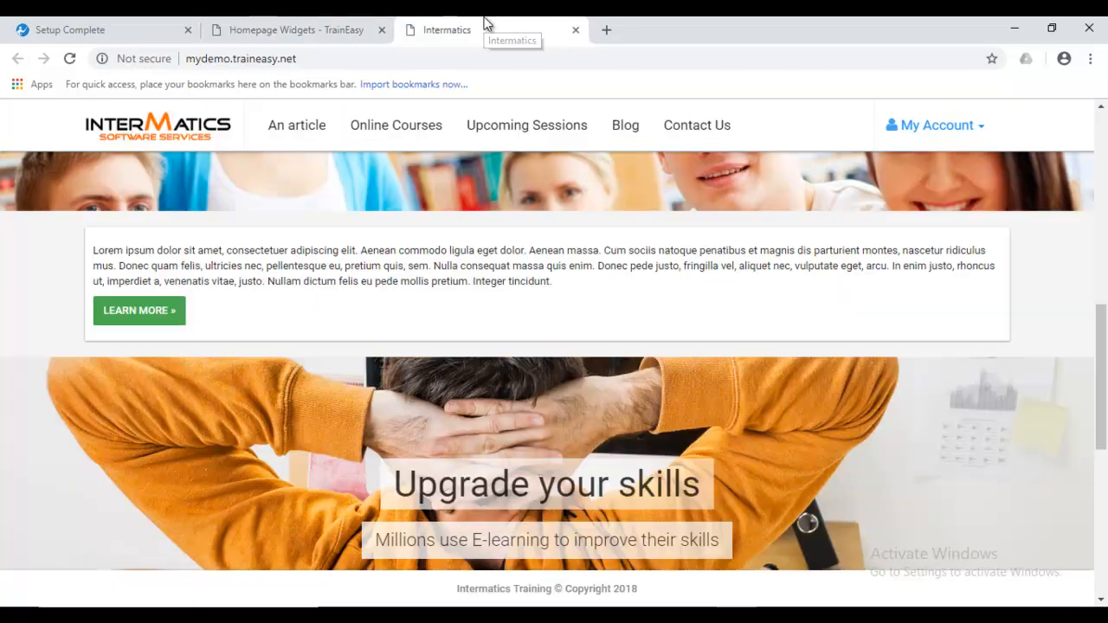
drag(1106, 360, 1104, 167)
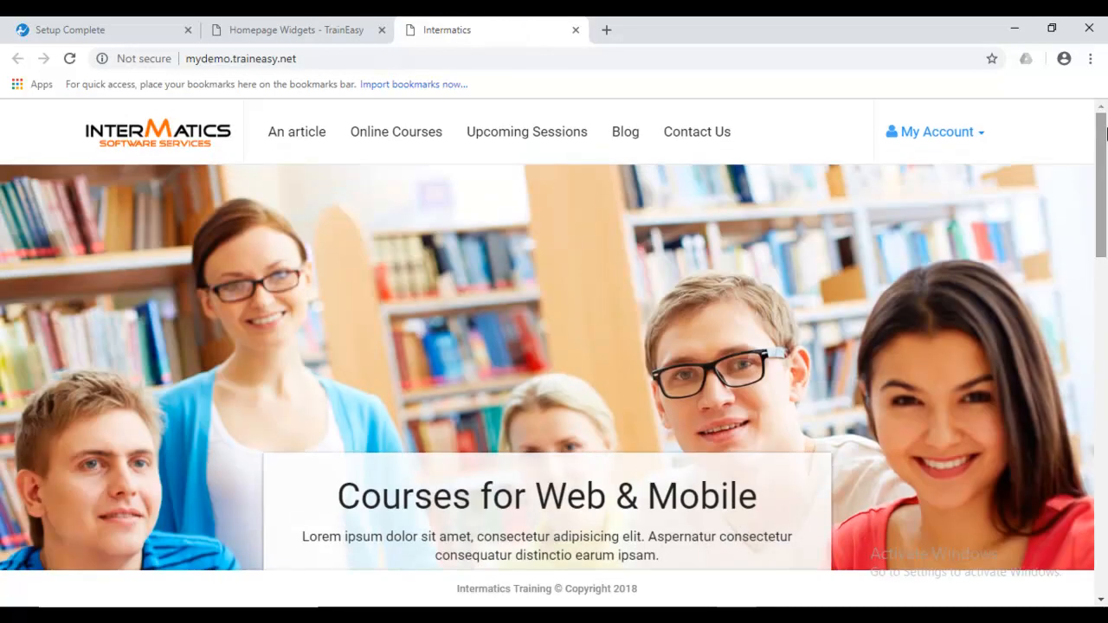
click(70, 61)
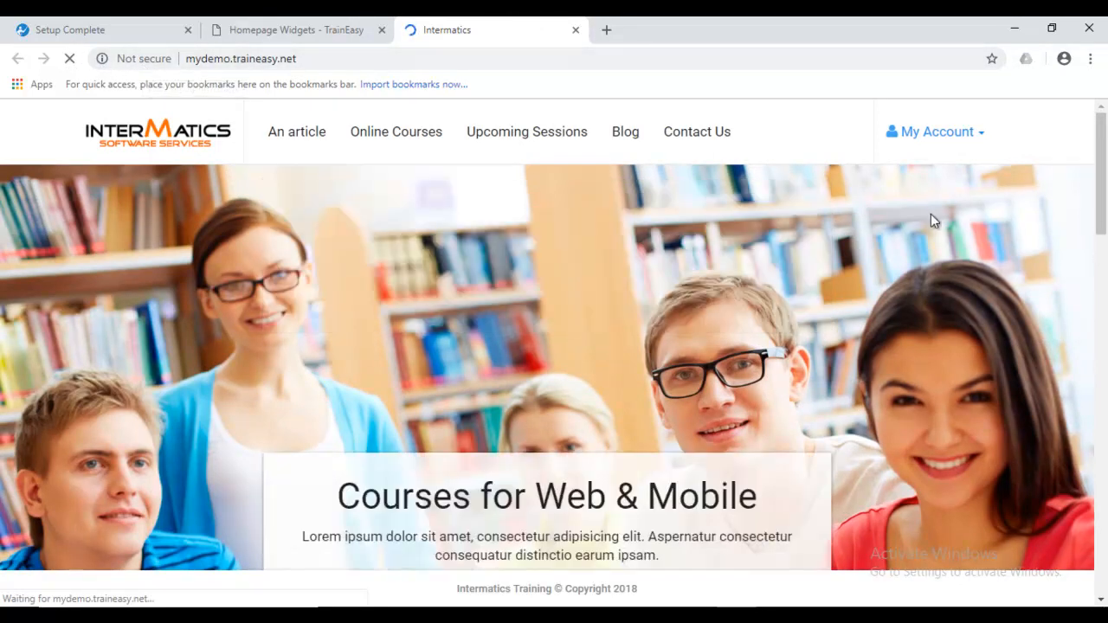
drag(1099, 154, 1105, 364)
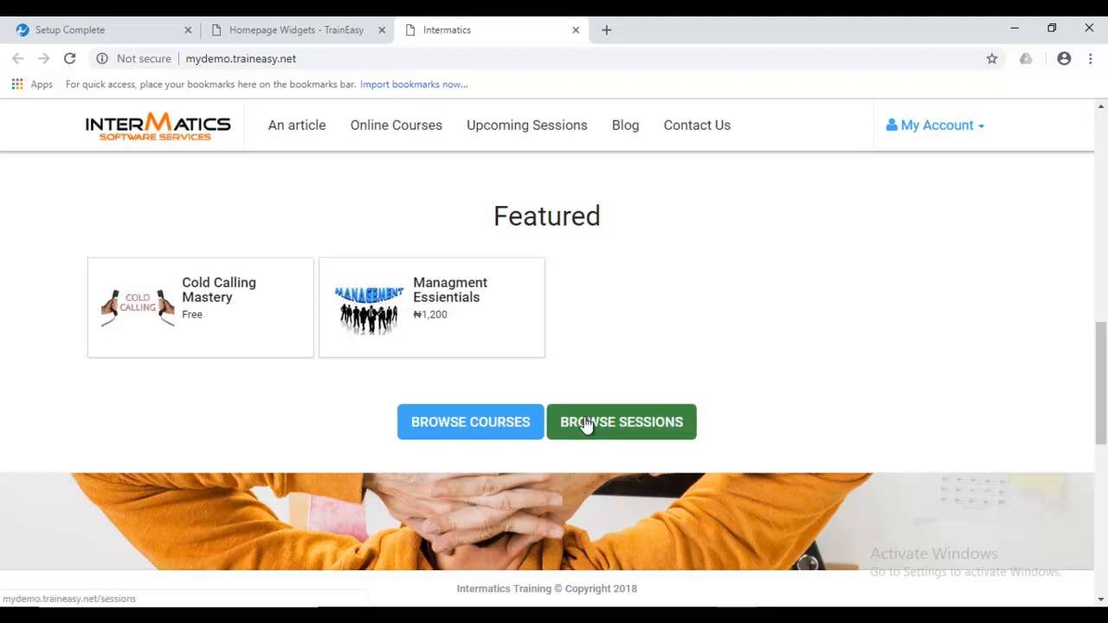
Return to the admin area, open the Custom Student Fields settings page and keep its tab beside the public site's tab.
click(321, 20)
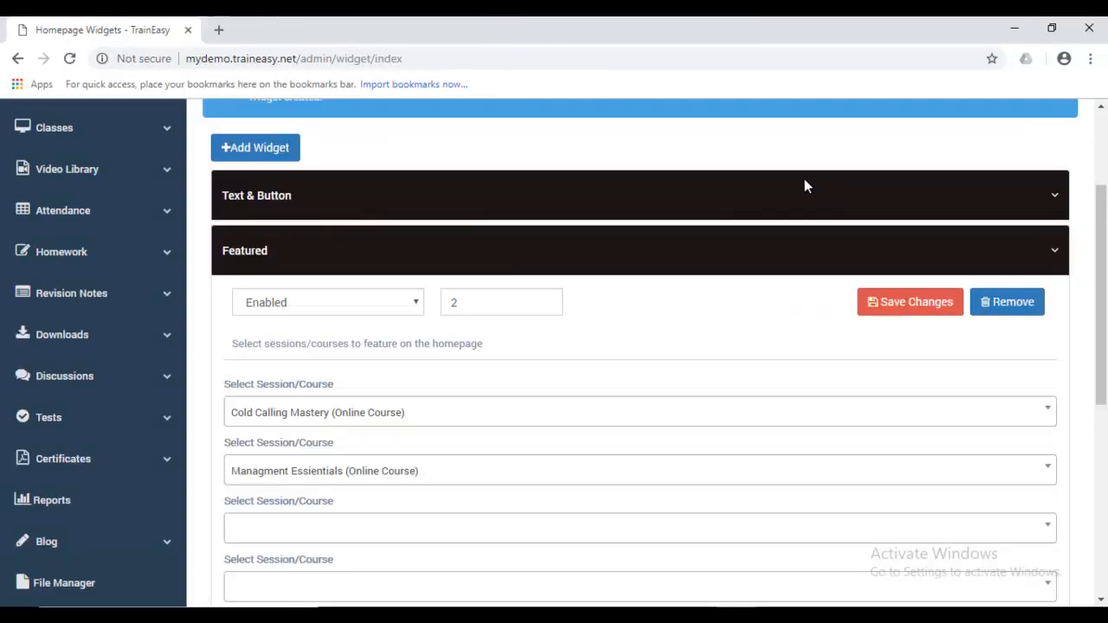
scroll(1105, 249, up, 2)
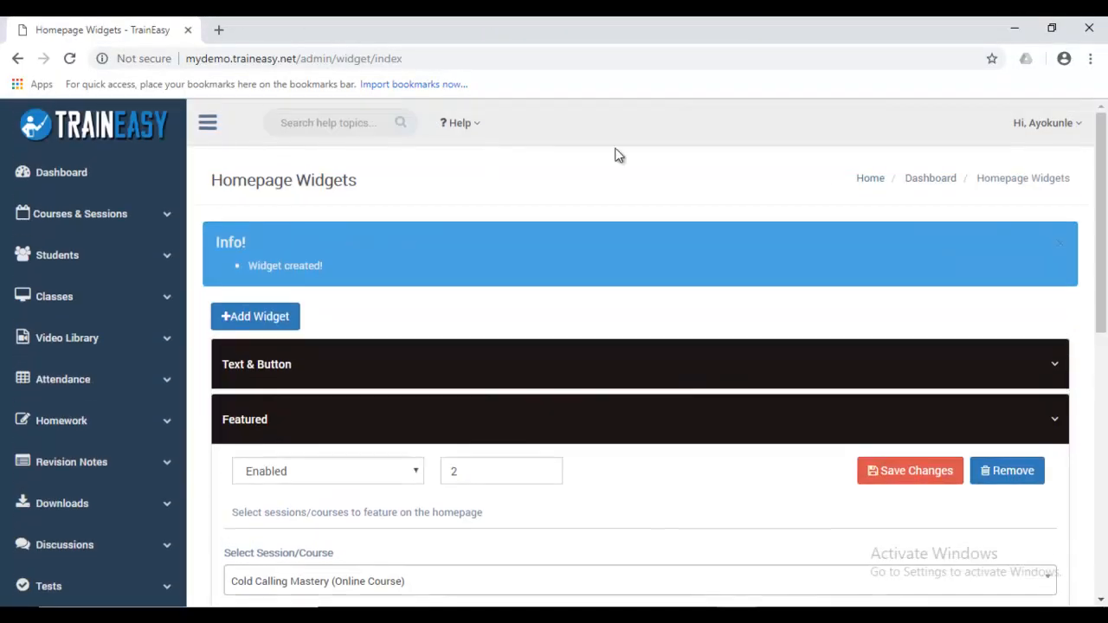
drag(1105, 212, 1106, 456)
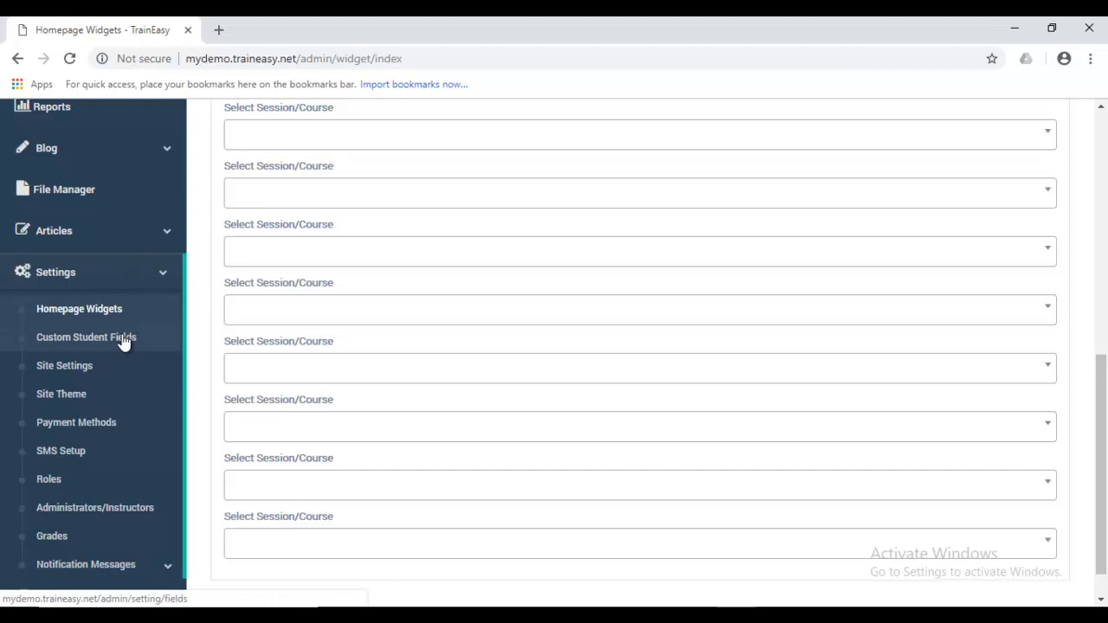
click(65, 337)
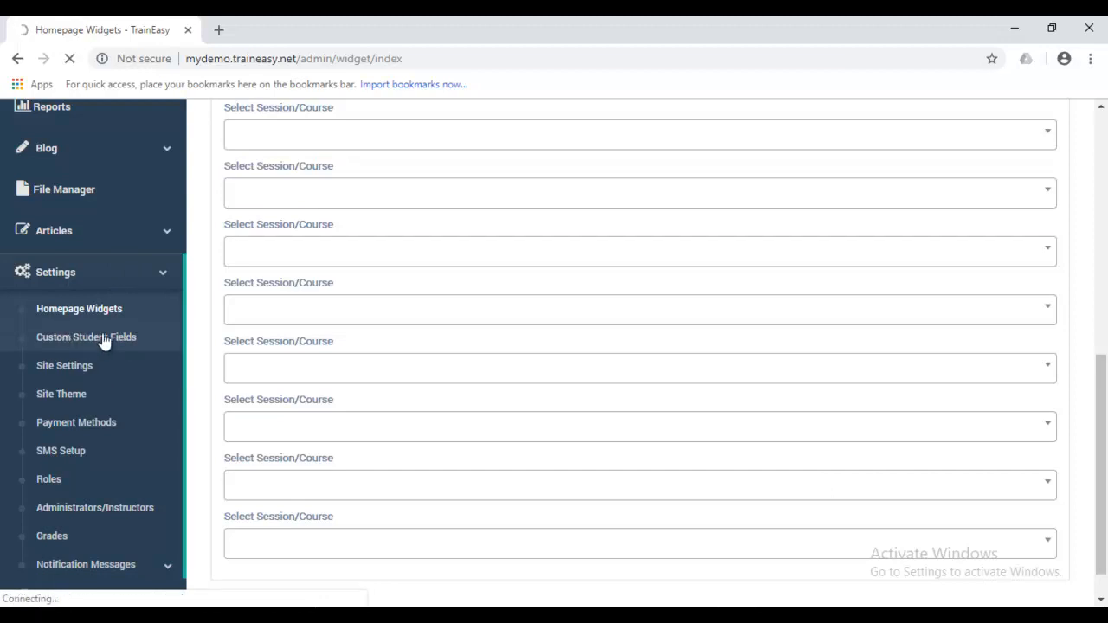
drag(325, 125, 407, 29)
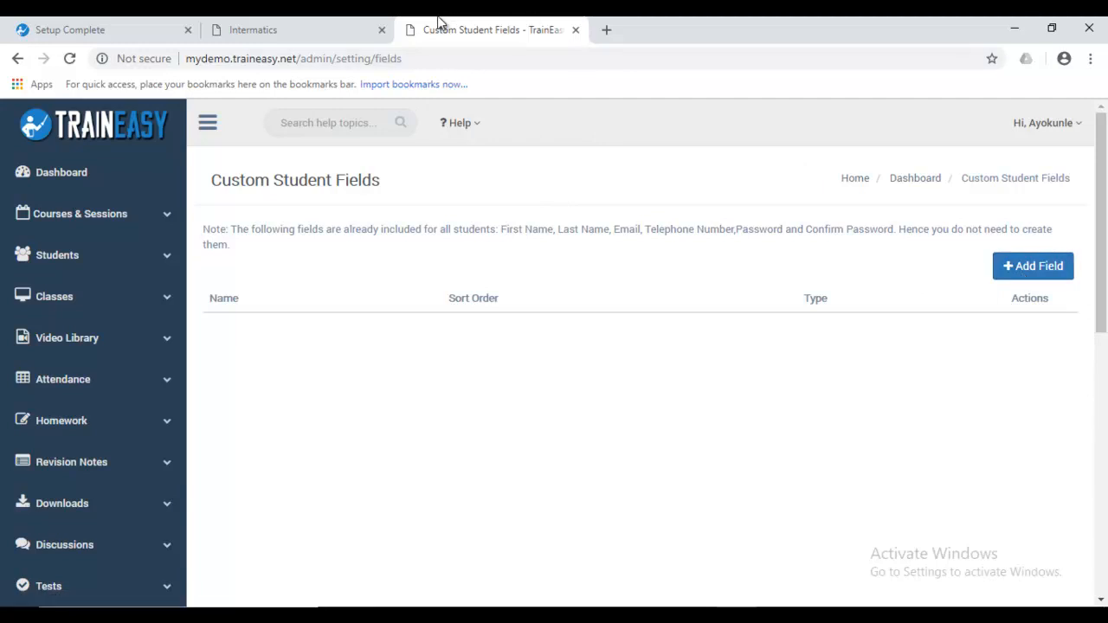
Open the student registration form from the public homepage's account options.
click(321, 23)
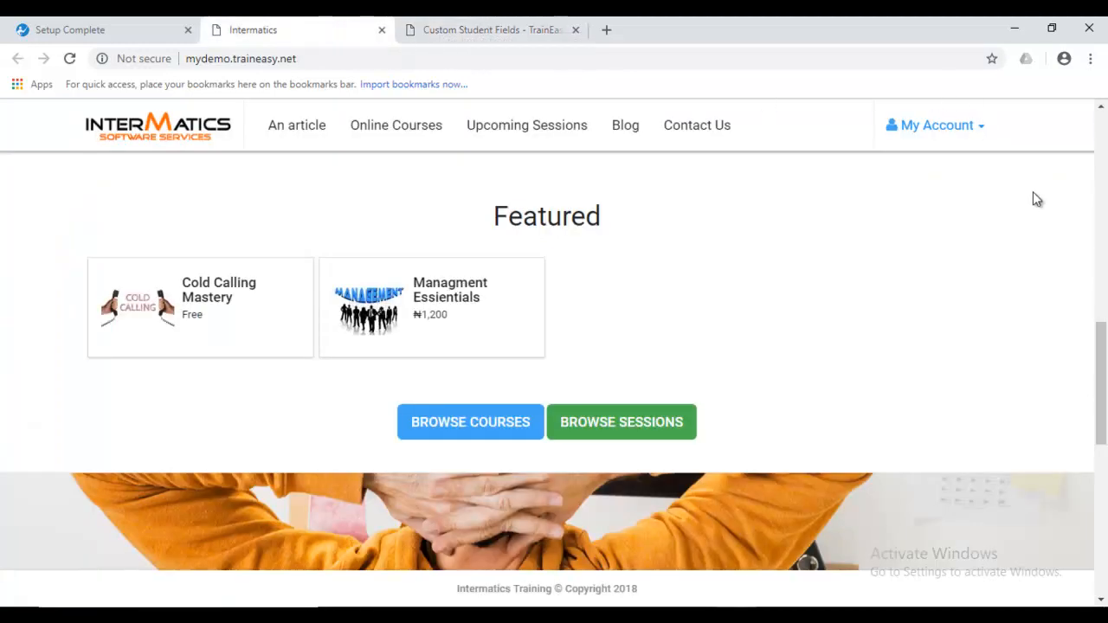
drag(1101, 344, 1105, 134)
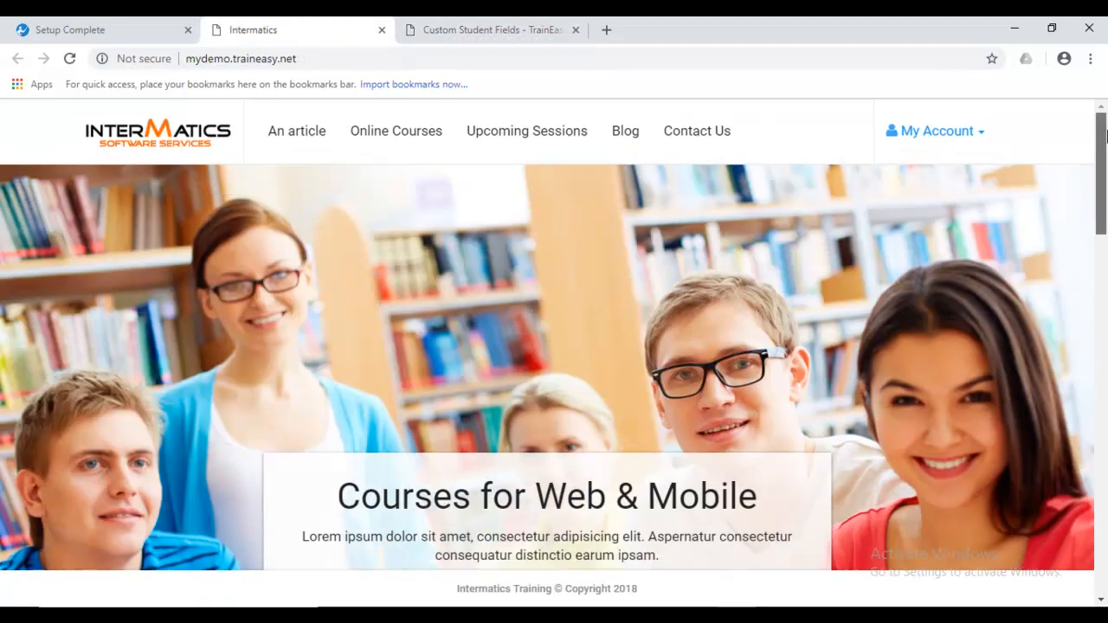
click(950, 136)
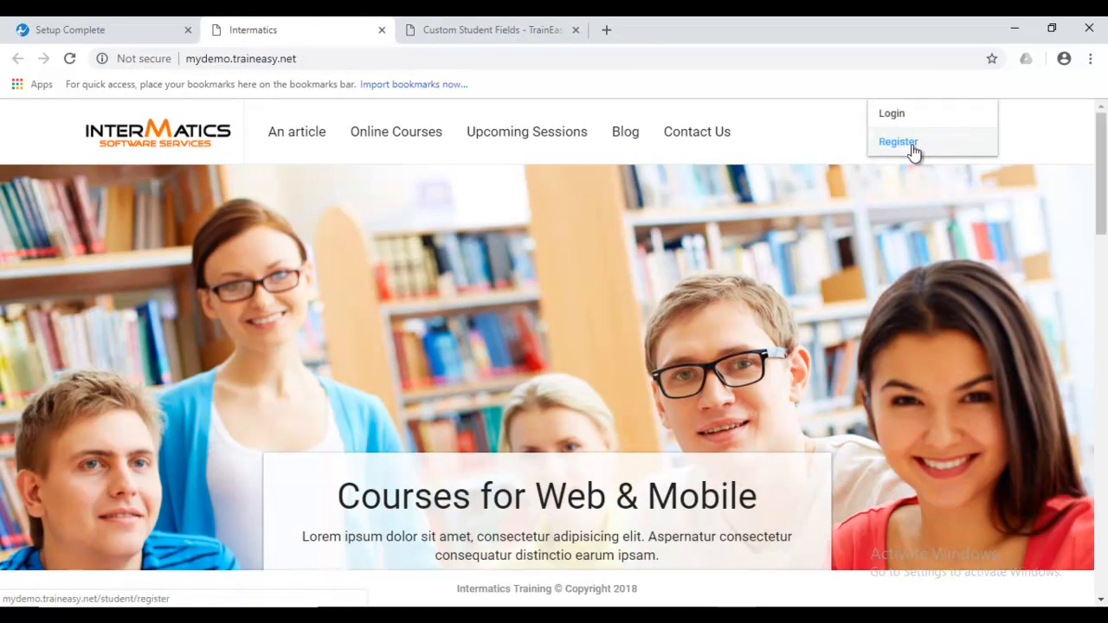
click(911, 146)
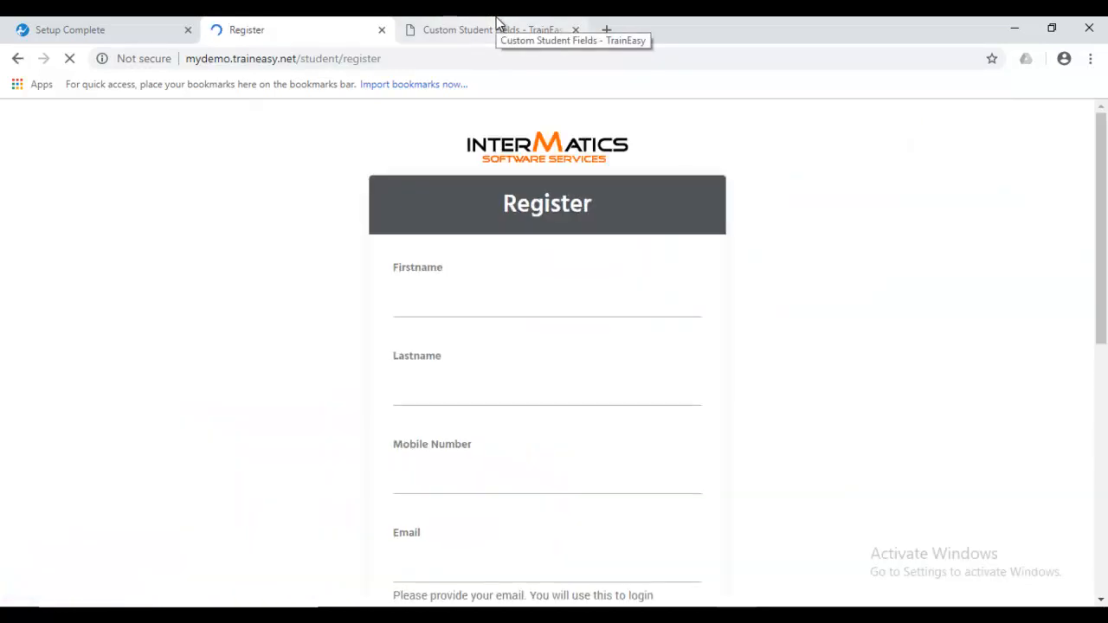
Examine the default fields of the student registration form, from Firstname down to the human verification and terms acceptance.
mouse_move(1104, 191)
mouse_down()
mouse_move(1106, 379)
mouse_move(1106, 212)
mouse_up()
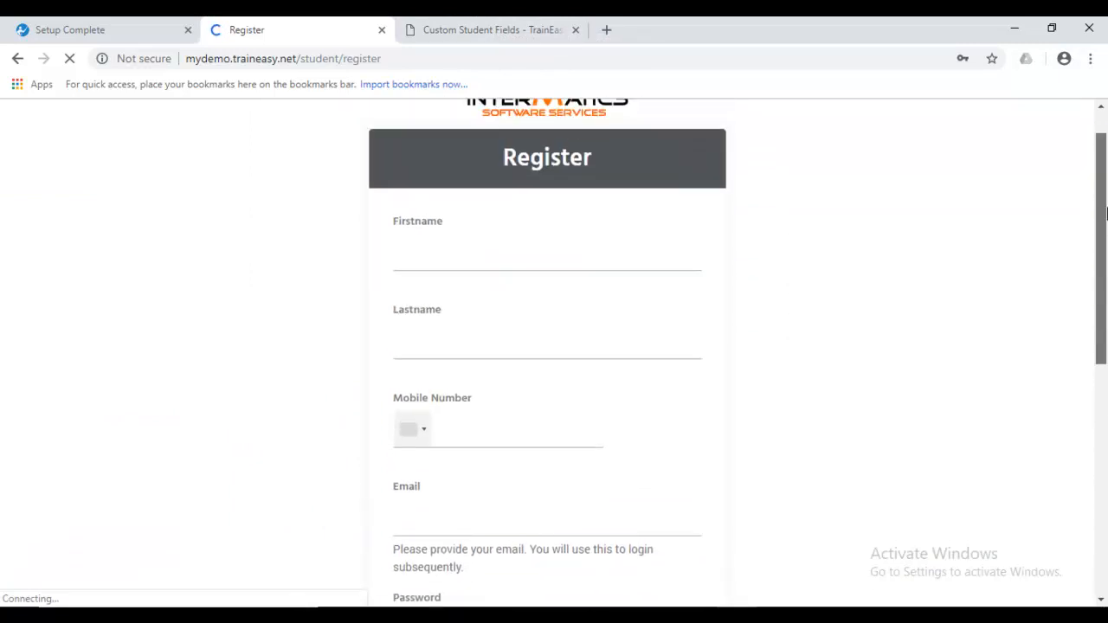
click(520, 256)
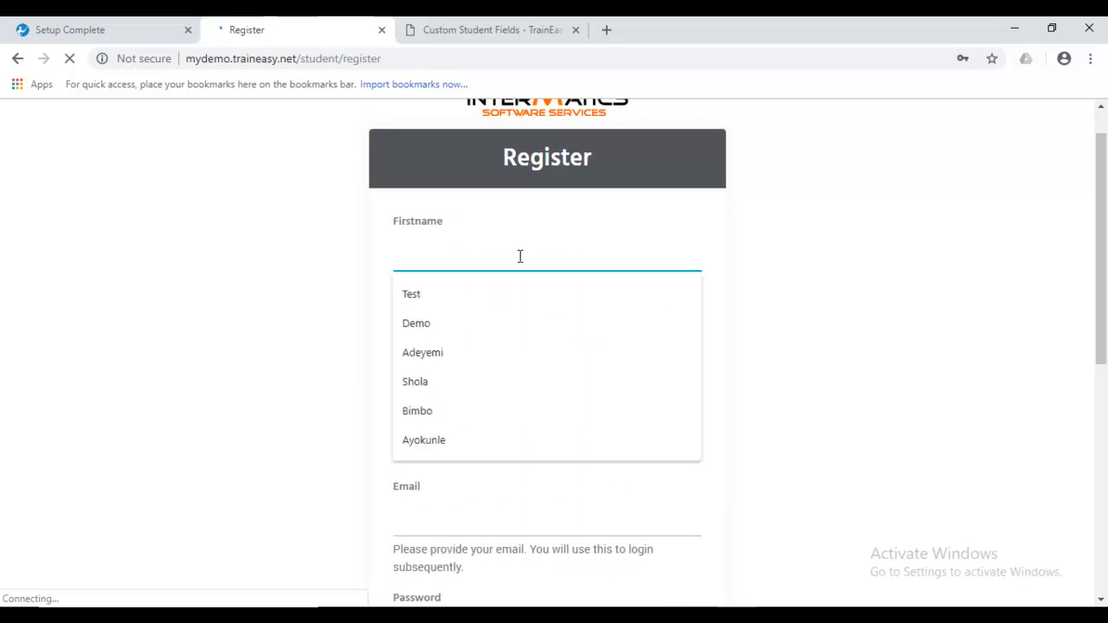
click(563, 256)
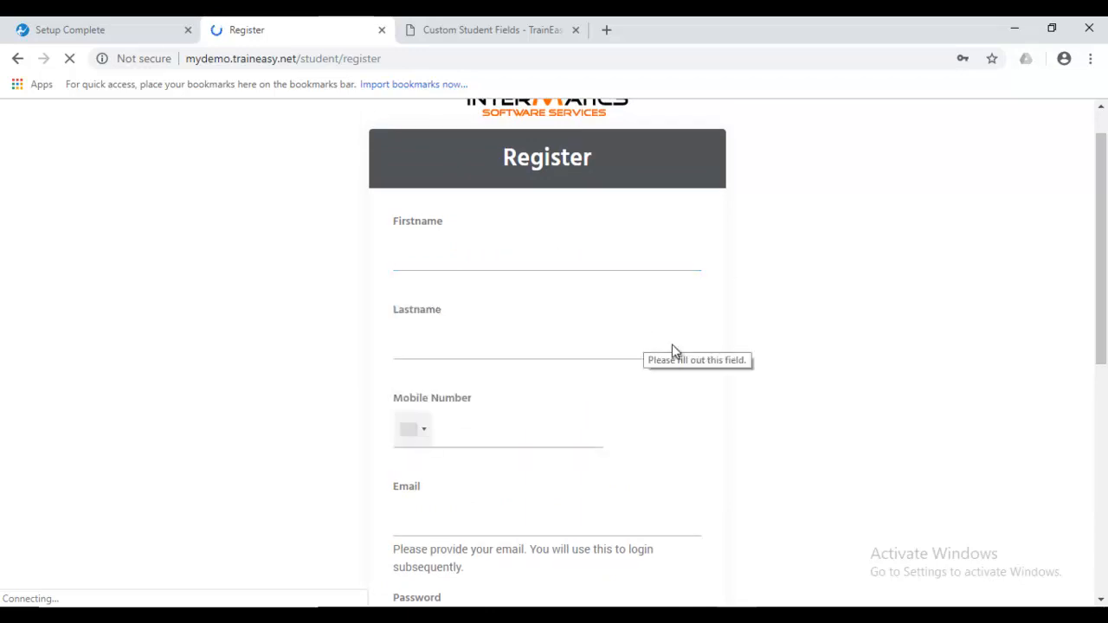
scroll(646, 347, down, 2)
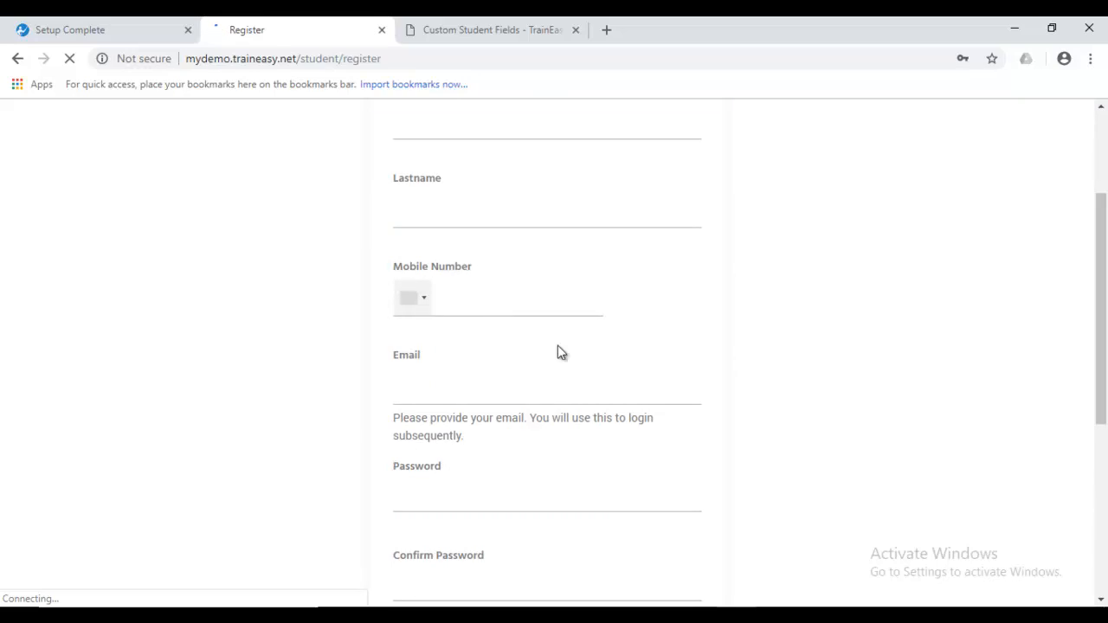
drag(1105, 342, 1106, 440)
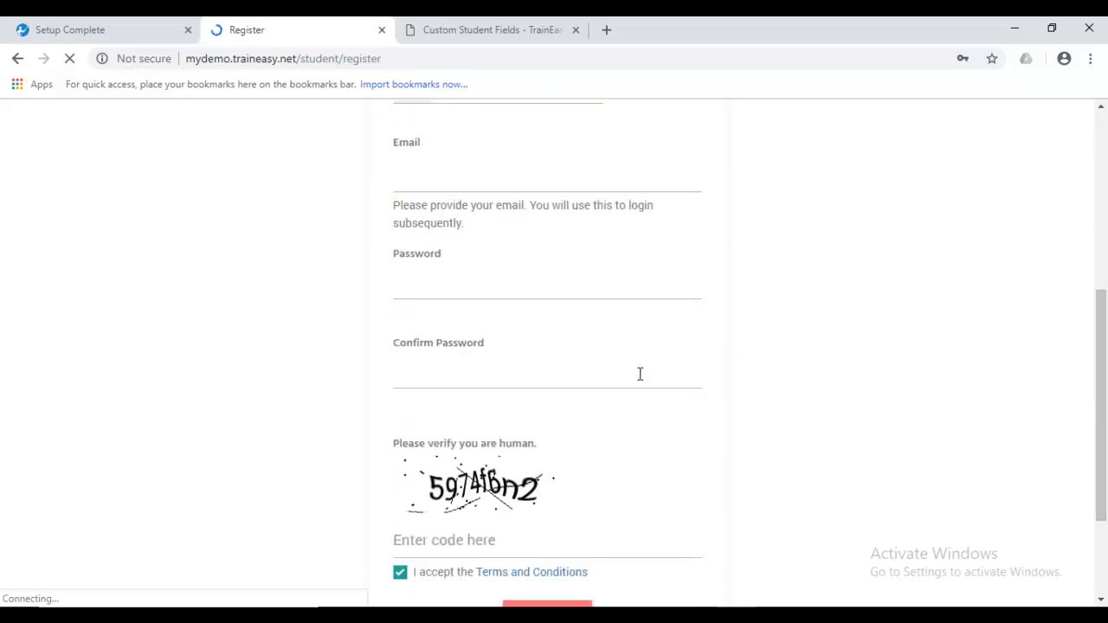
scroll(529, 419, down, 2)
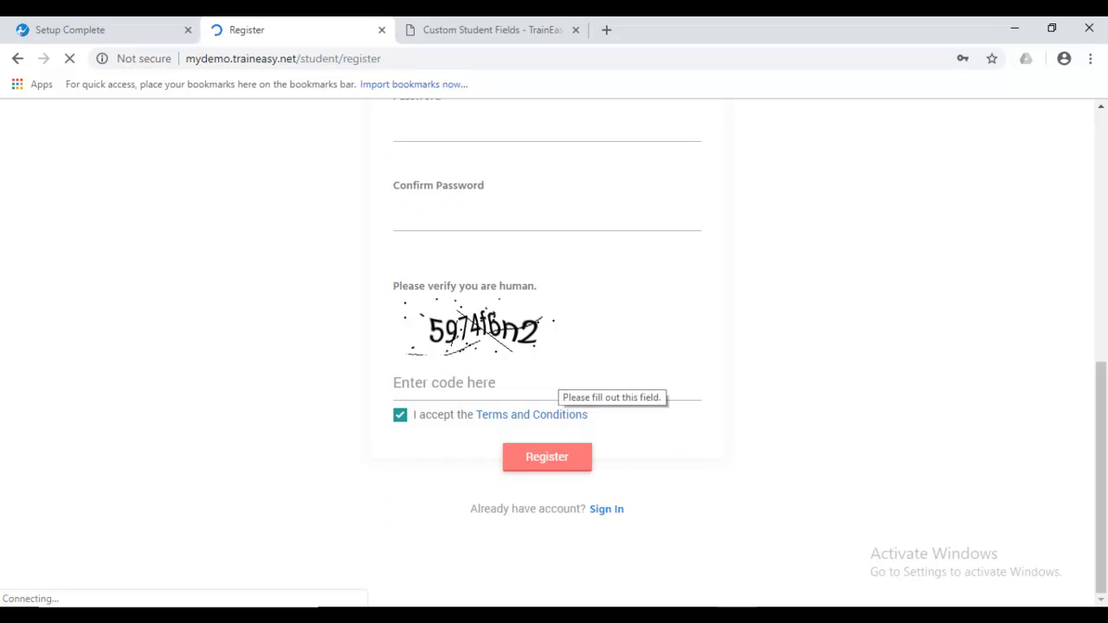
drag(1106, 445, 1106, 220)
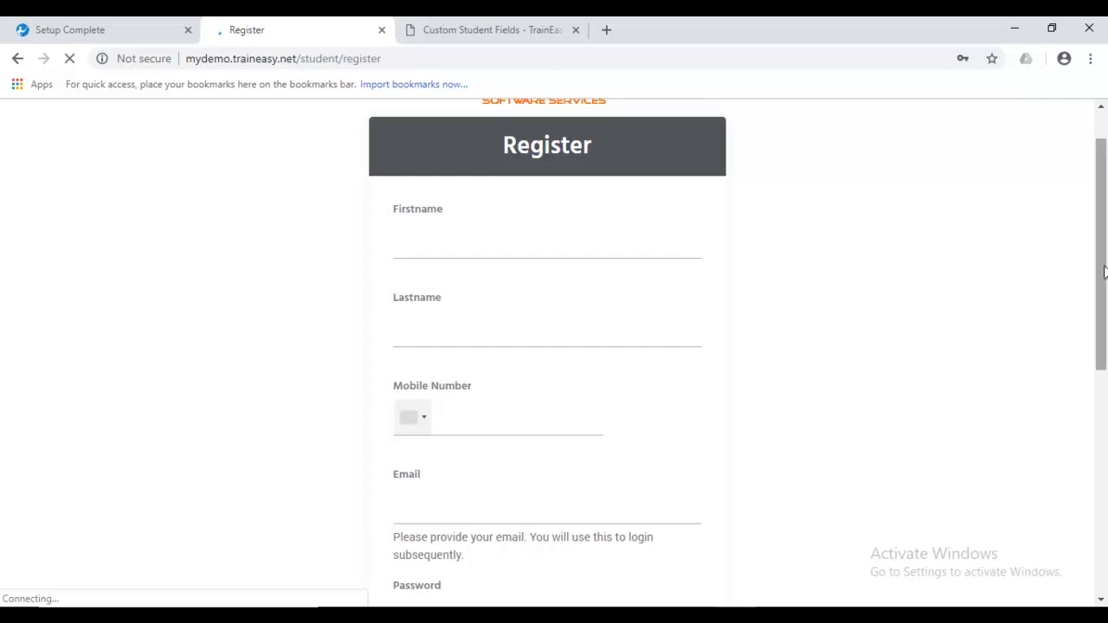
mouse_move(1105, 272)
mouse_down()
mouse_move(1106, 355)
mouse_move(1106, 284)
mouse_up()
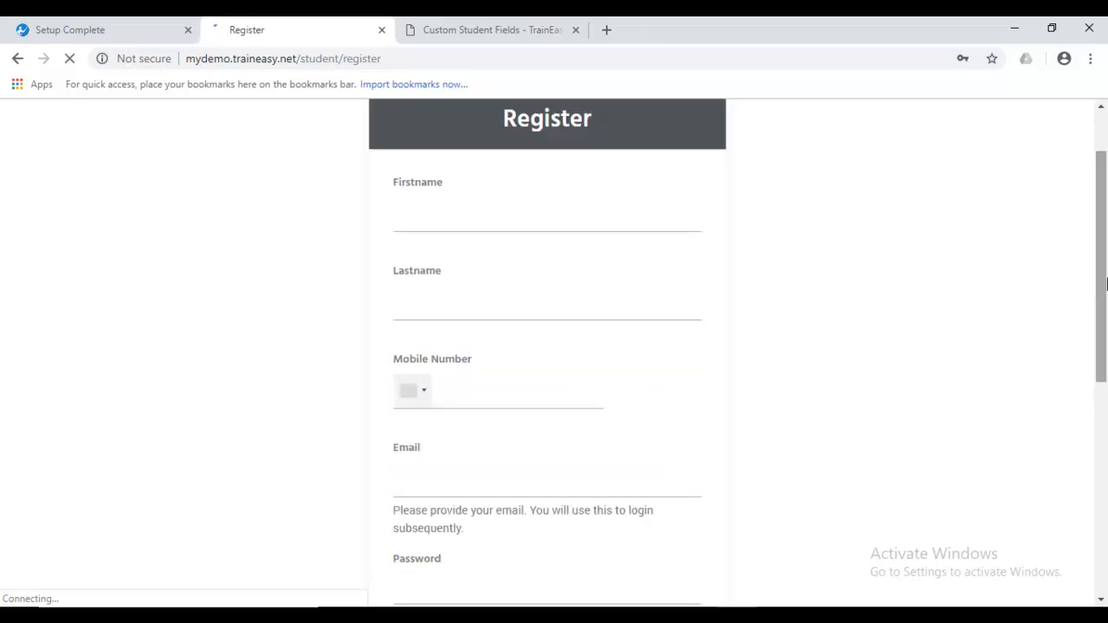
drag(1106, 285, 1106, 246)
Return to the Custom Student Fields page and start a new field labelled Home Address.
click(459, 25)
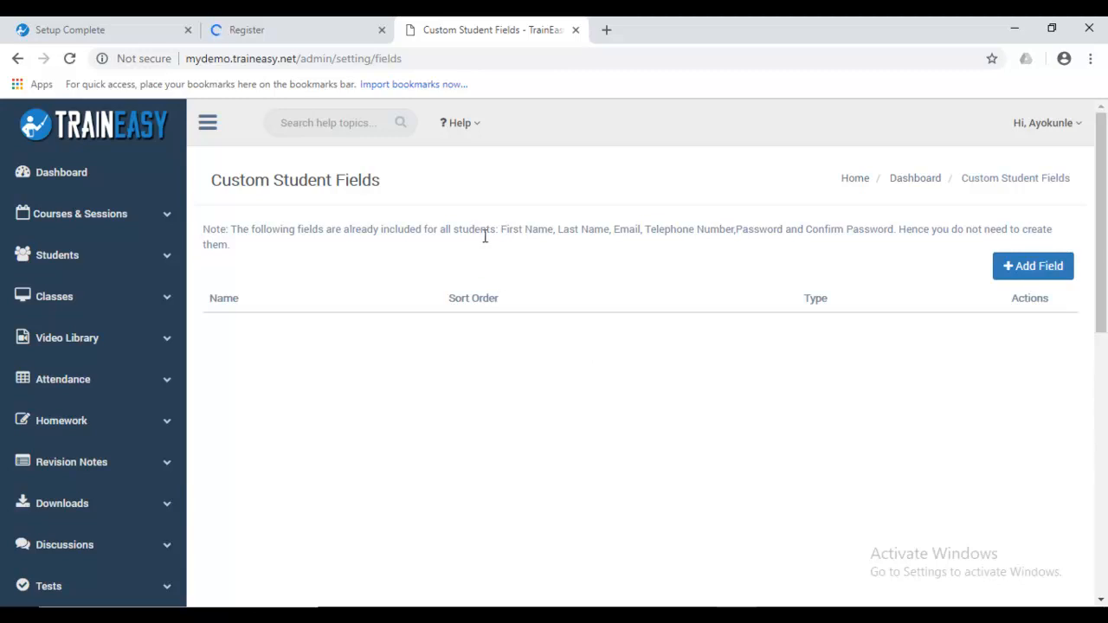
click(1048, 277)
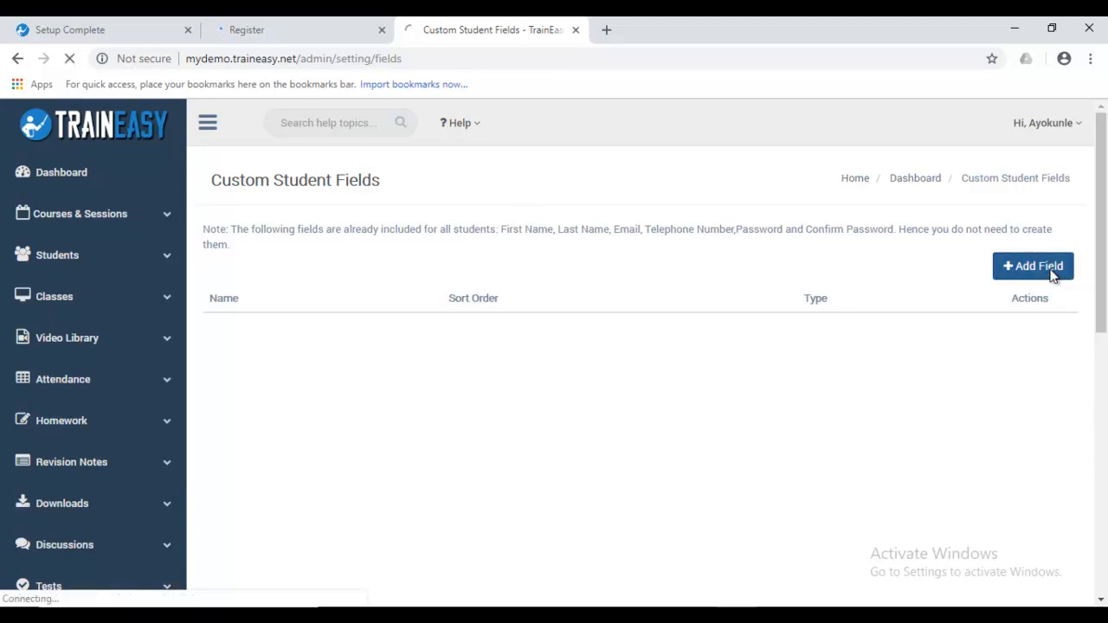
drag(1104, 209, 1106, 232)
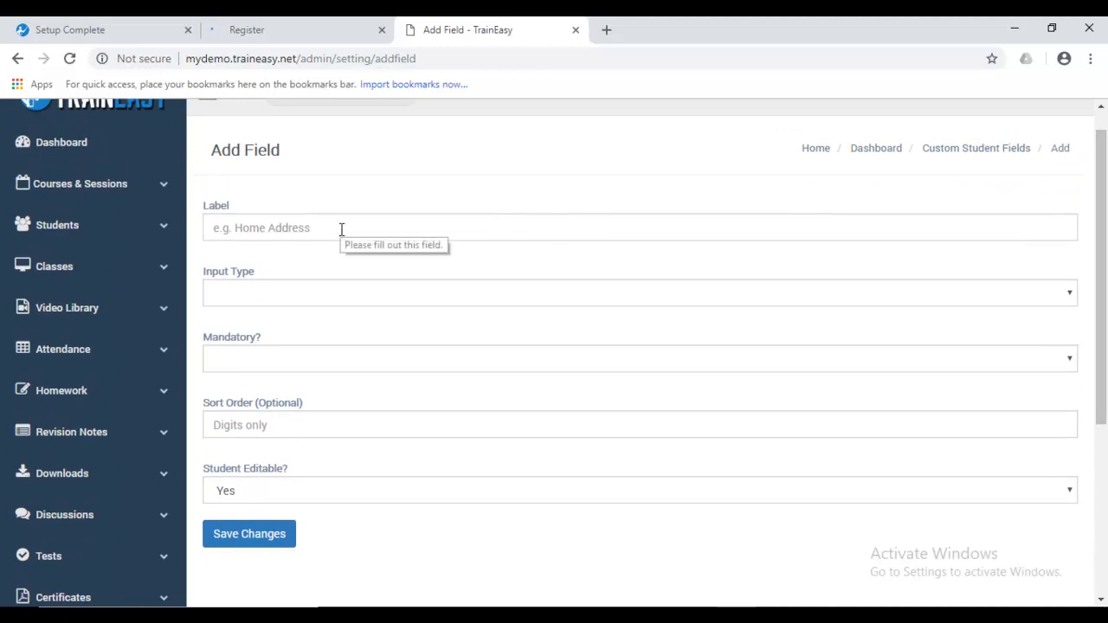
click(239, 223)
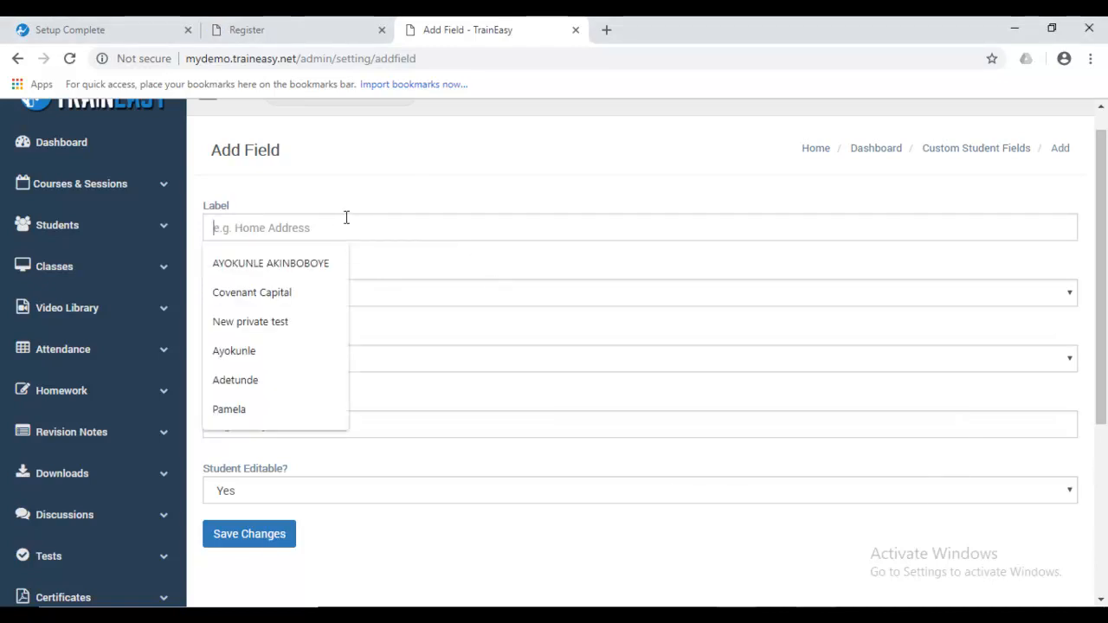
click(390, 187)
click(377, 224)
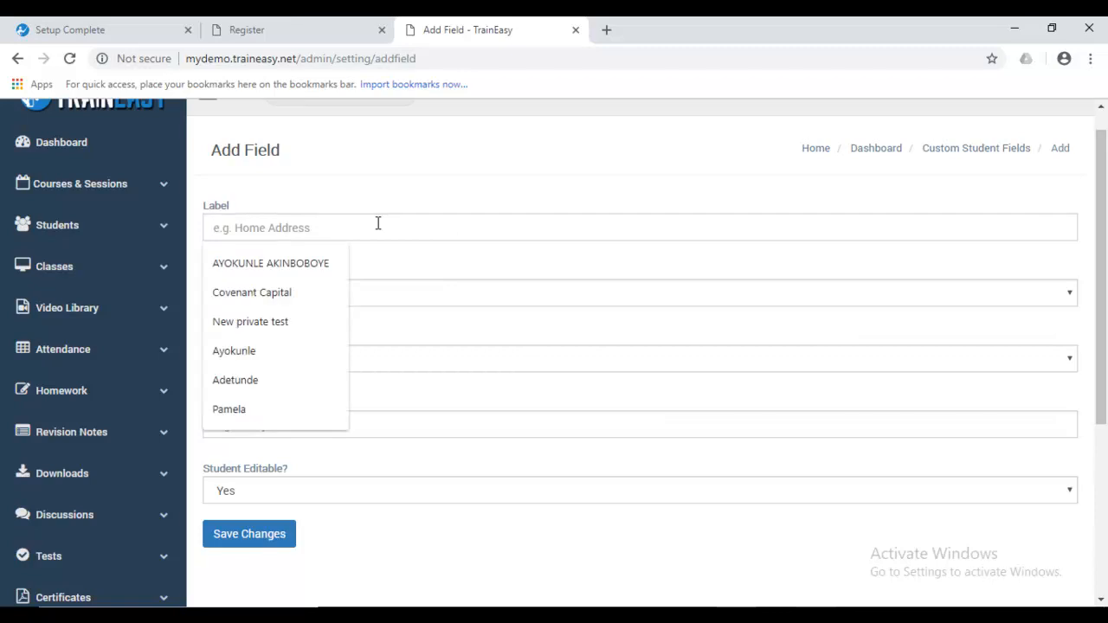
text(H)
key(BackSpace)
text(Home)
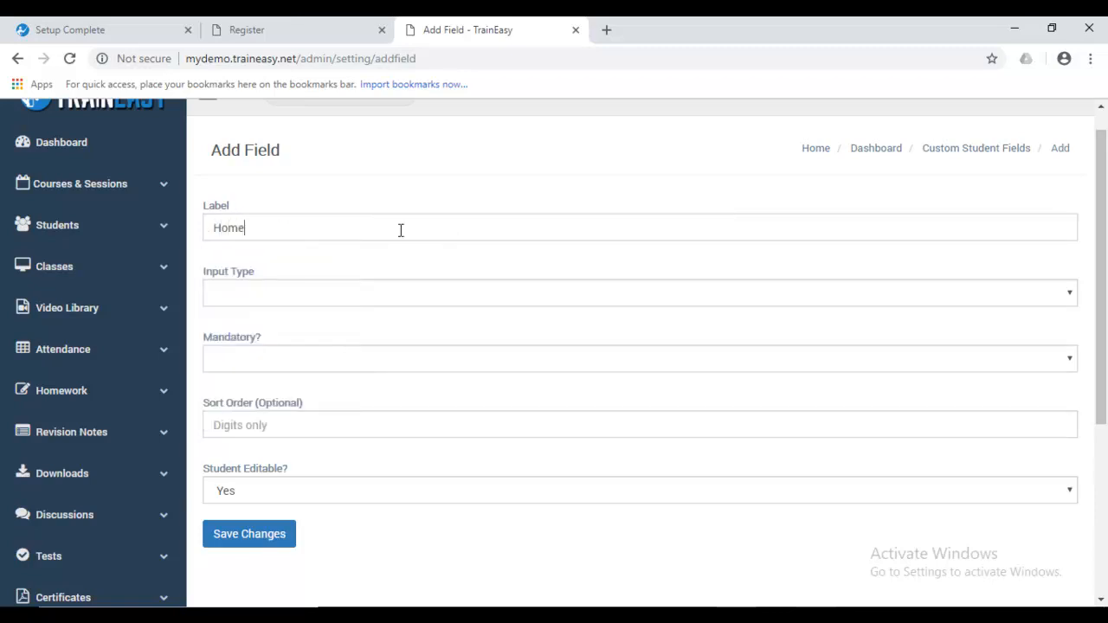
text( Address)
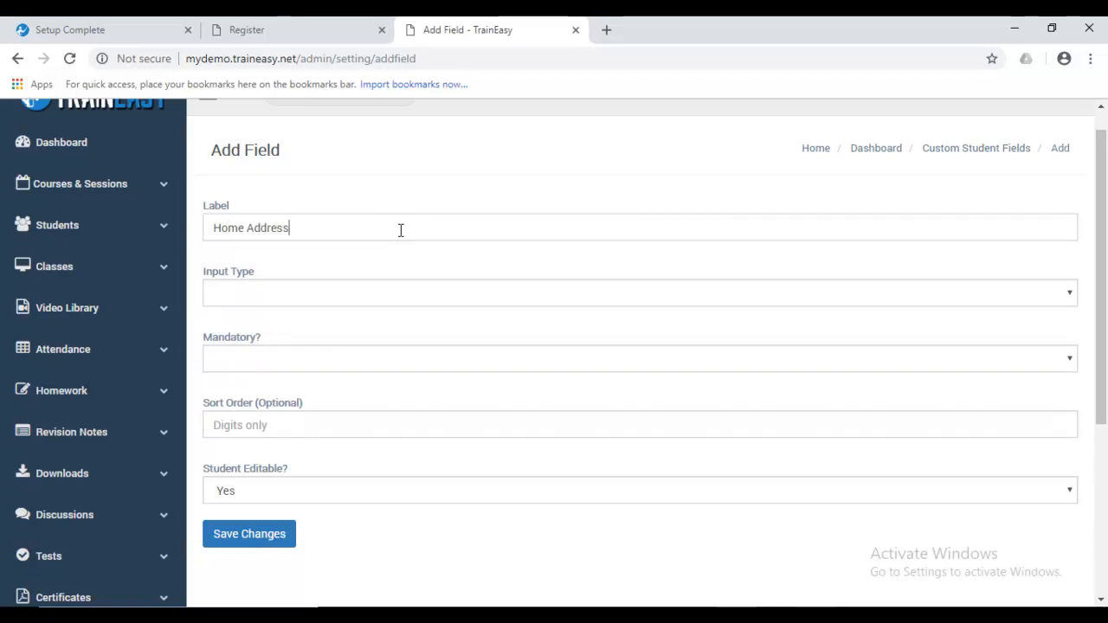
Set the Home Address field's input type to Text Area and make the field mandatory.
click(515, 295)
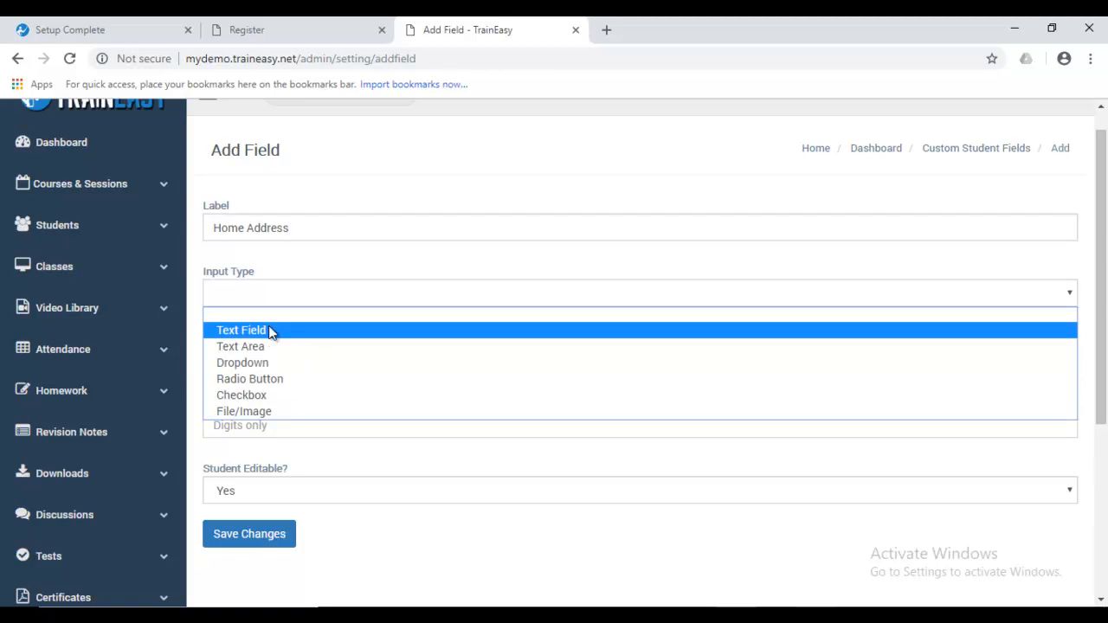
click(368, 234)
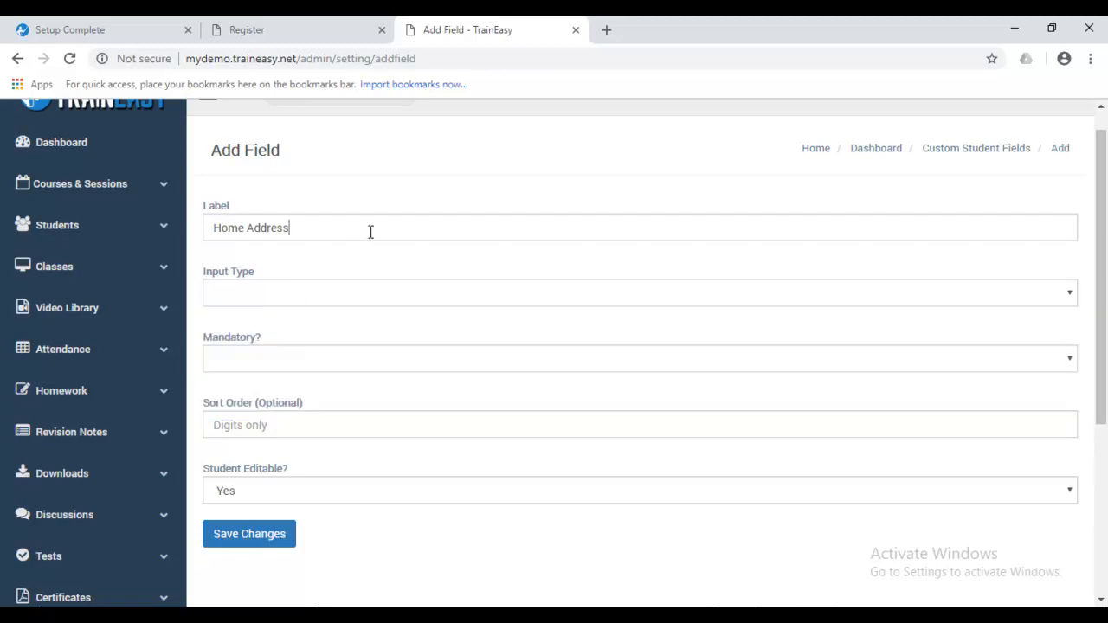
click(274, 301)
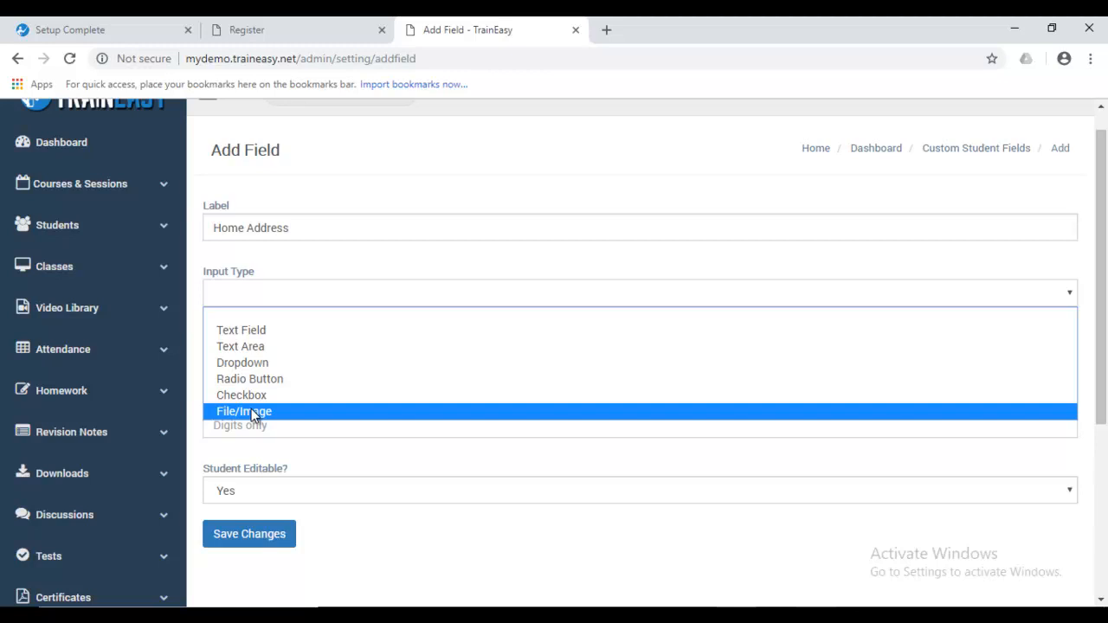
click(279, 348)
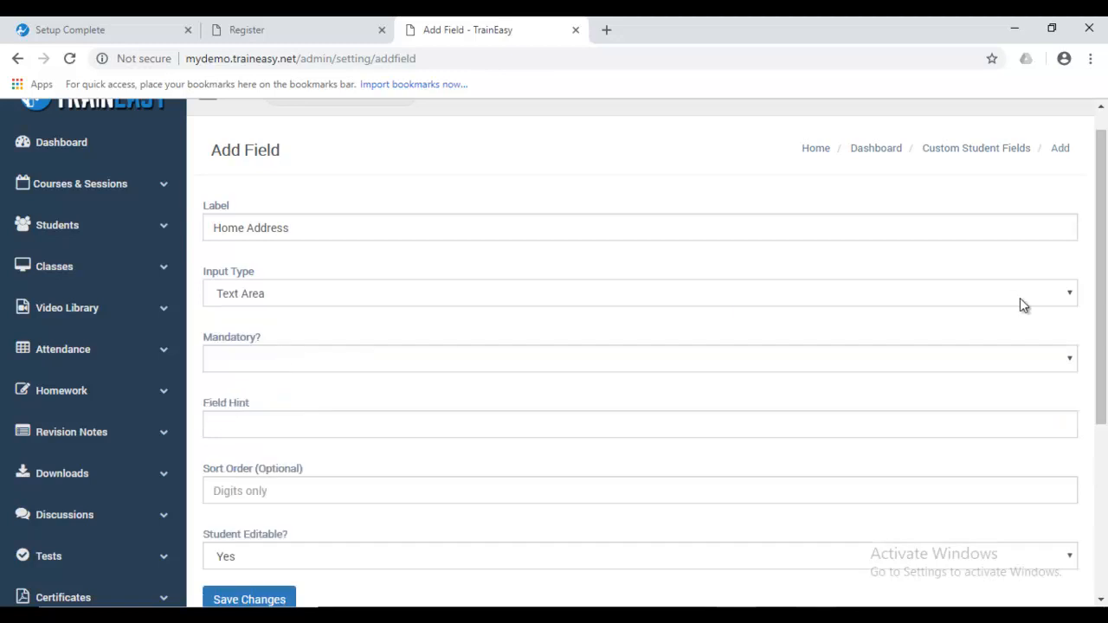
scroll(1015, 346, down, 1)
click(1073, 291)
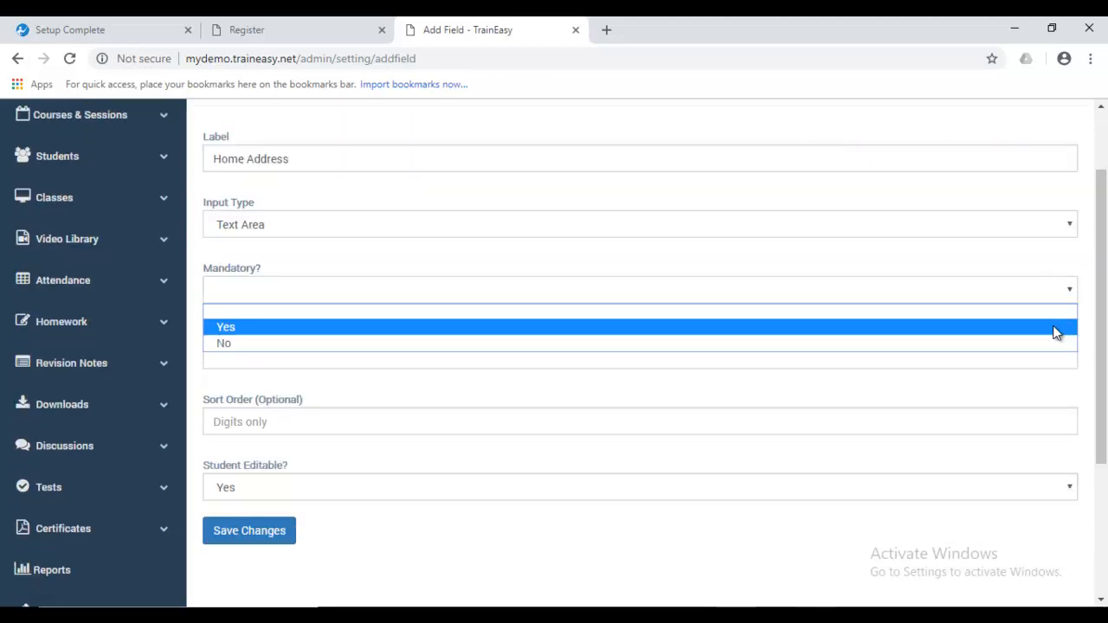
click(488, 326)
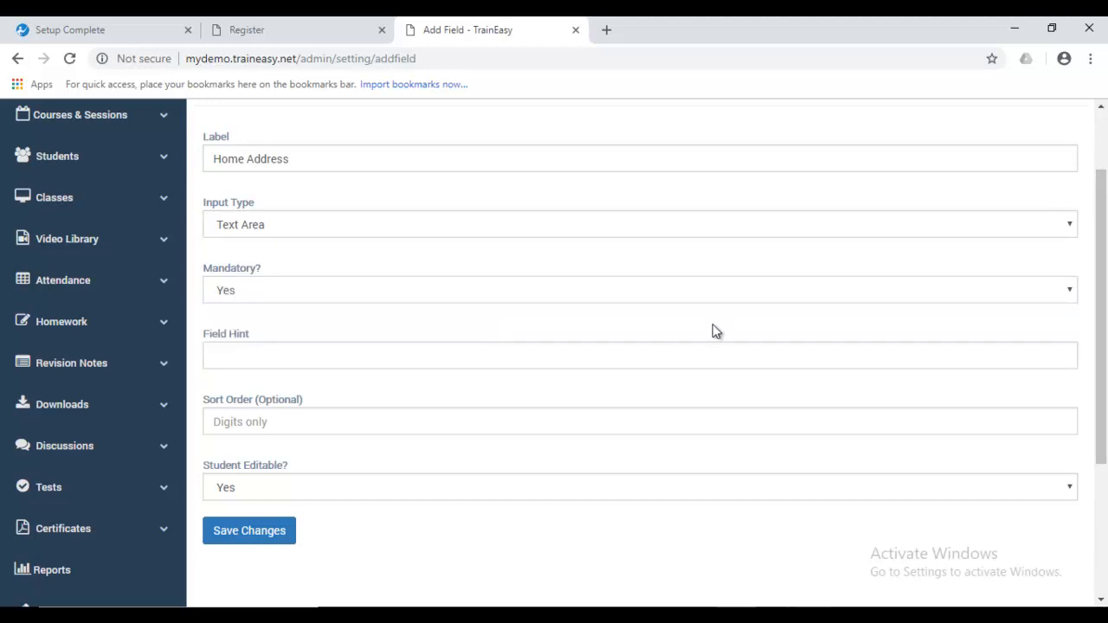
Copy and clear the new field's label to check its placeholder example, and paste Home Address back in.
scroll(715, 327, down, 1)
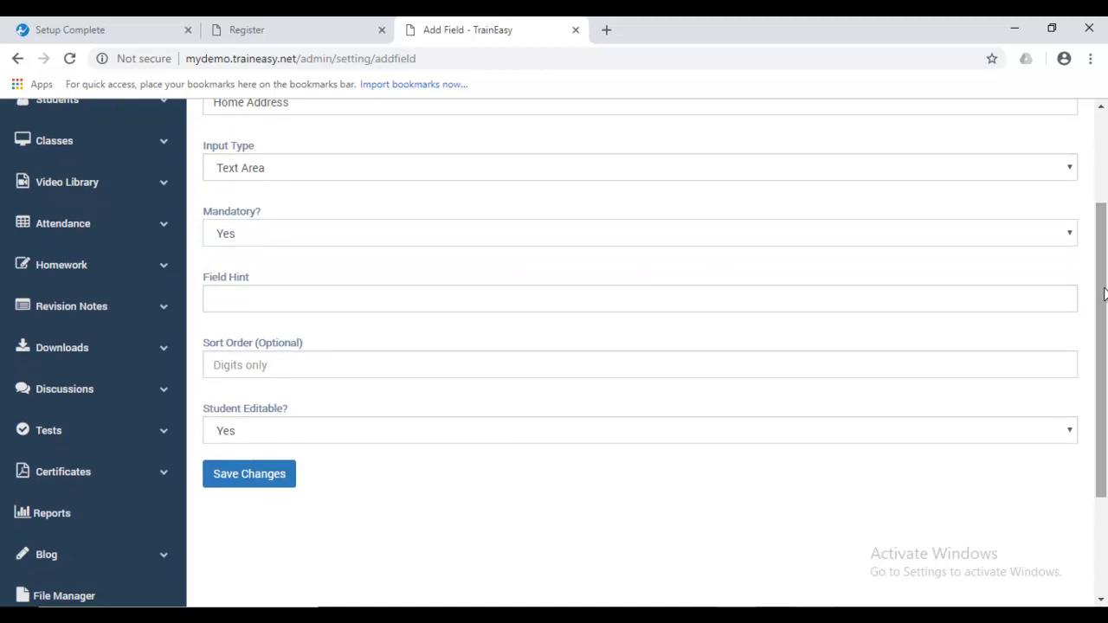
click(892, 300)
scroll(1098, 304, up, 1)
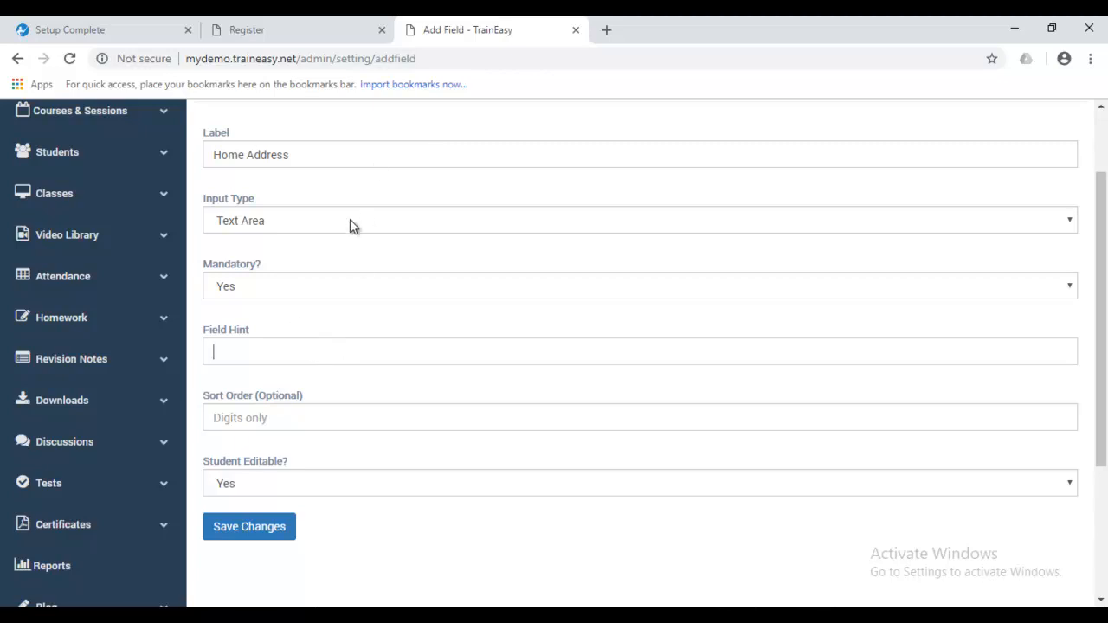
drag(333, 151, 116, 128)
key(ctrl+c)
key(BackSpace)
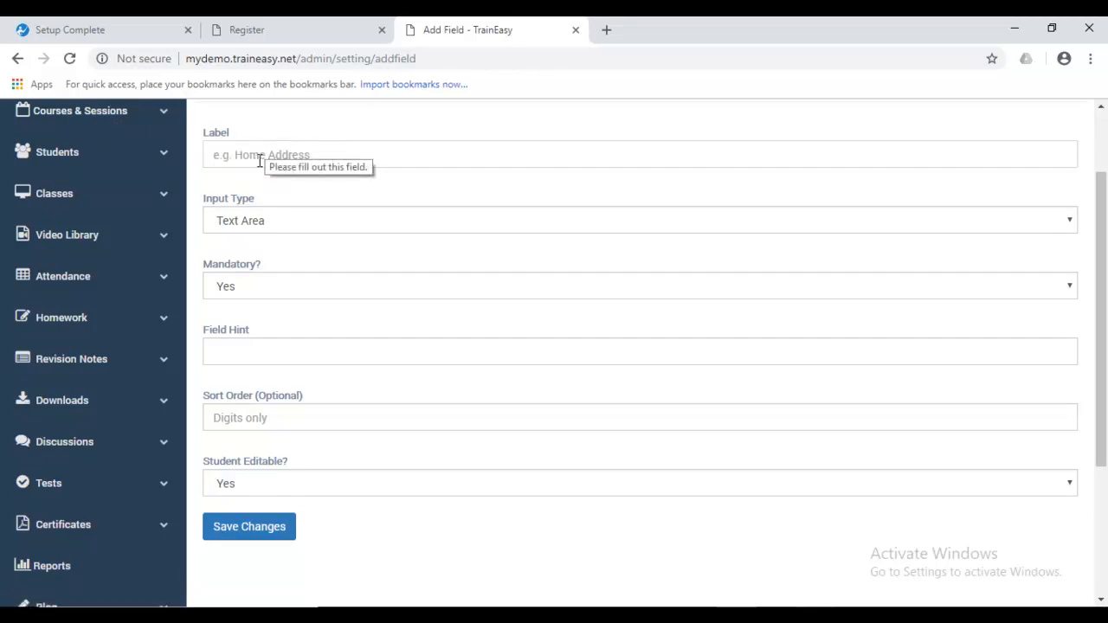
click(367, 156)
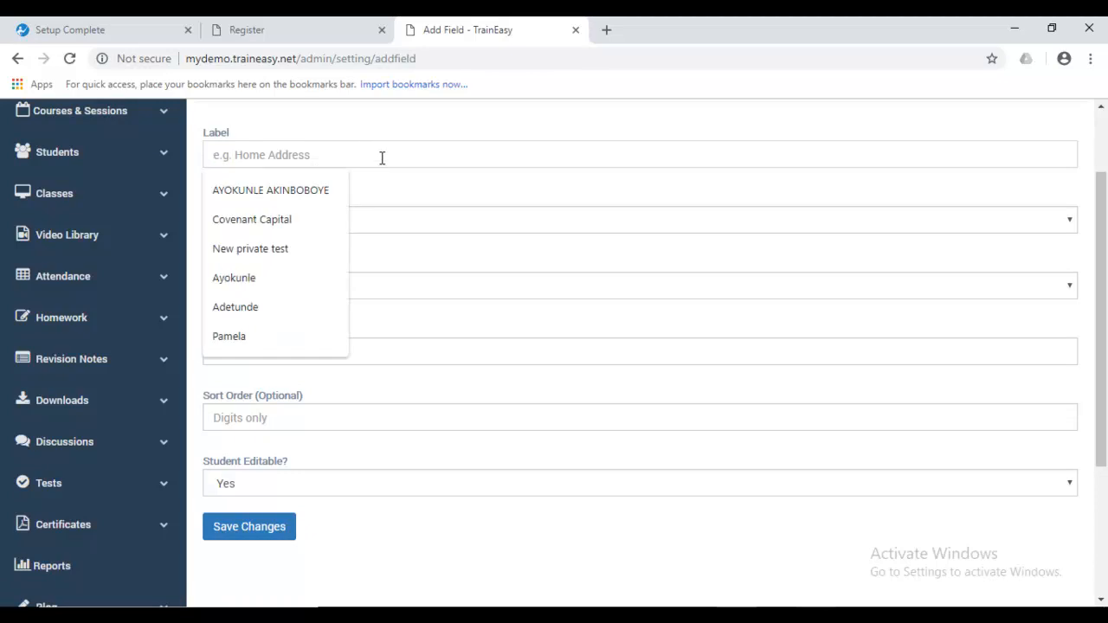
key(ctrl+v)
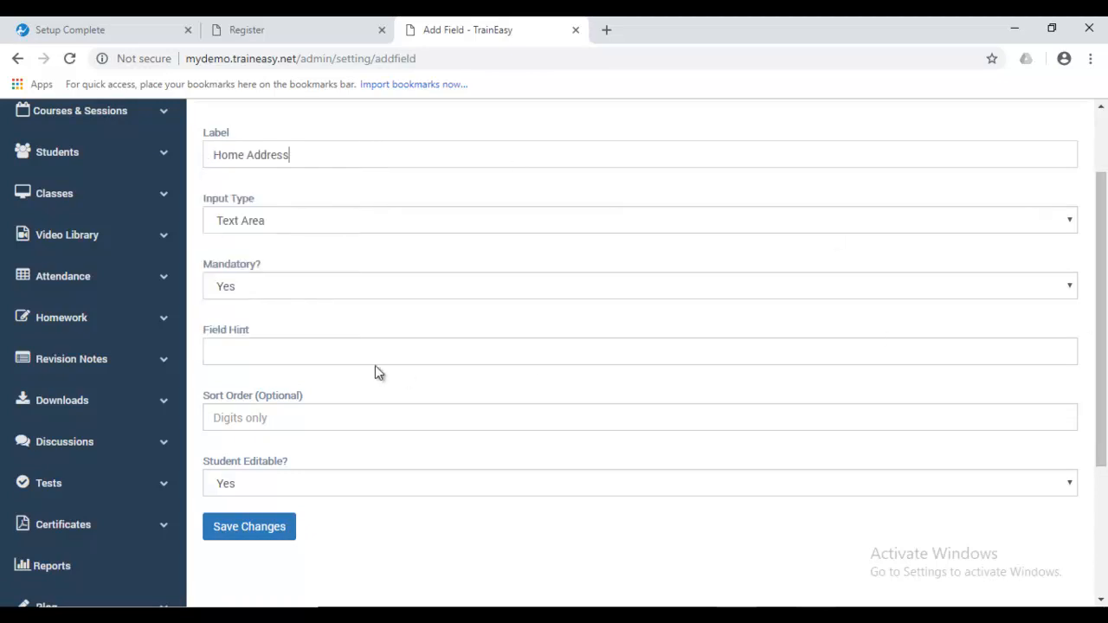
Enter "Let us have your residential address" as the Home Address field's hint.
scroll(1106, 322, down, 1)
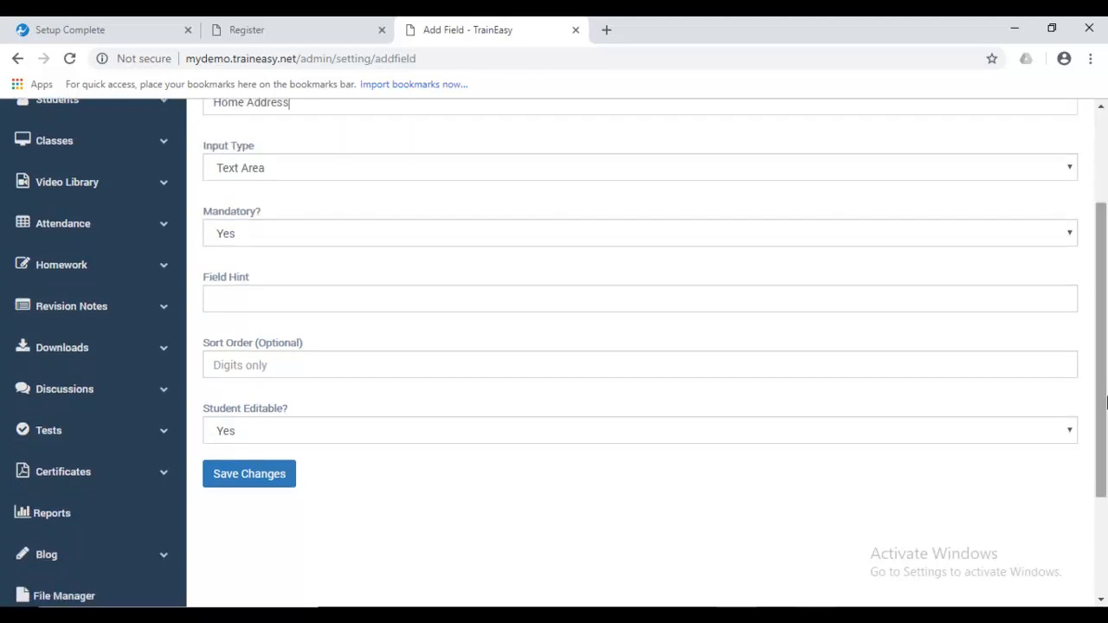
click(762, 297)
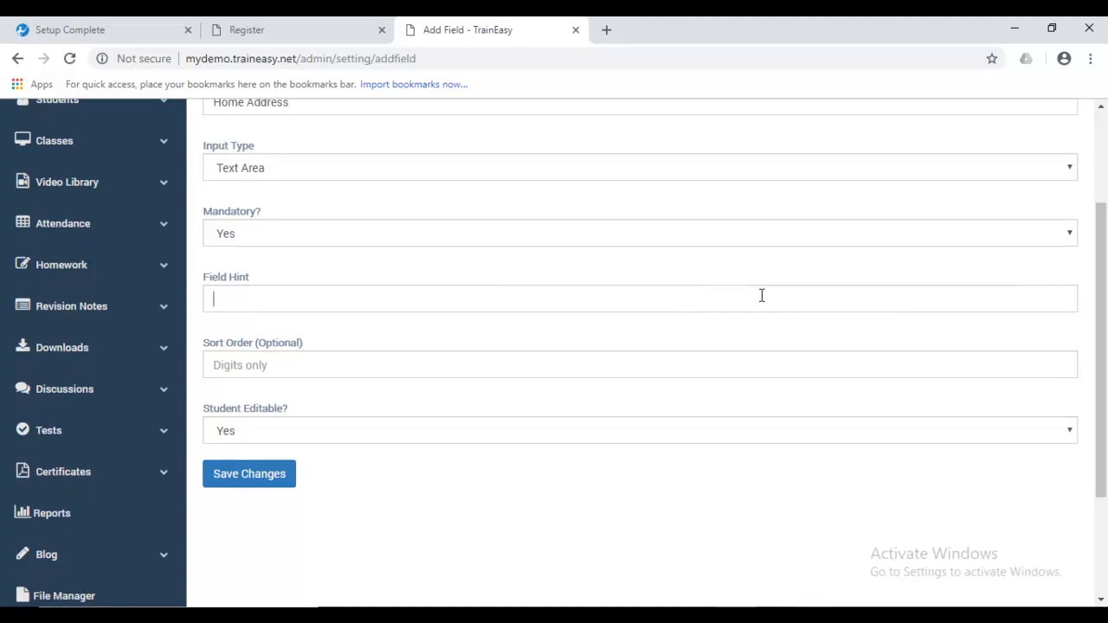
text(Let us have your residential address)
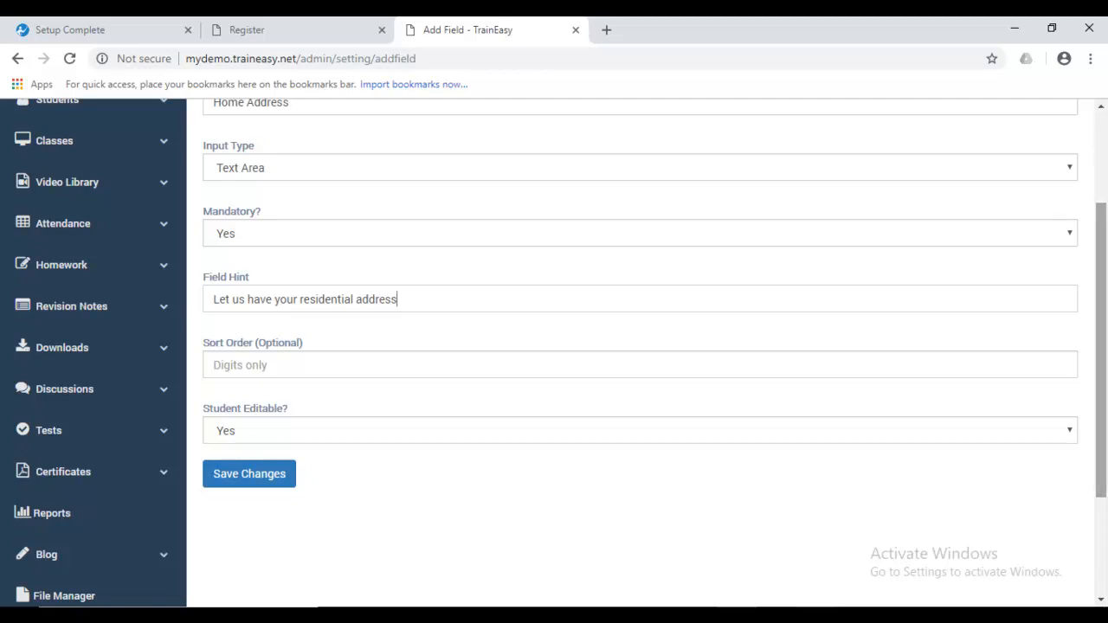
Set the Home Address field's sort order to 1 and review the remaining Student Editable setting.
scroll(921, 336, up, 1)
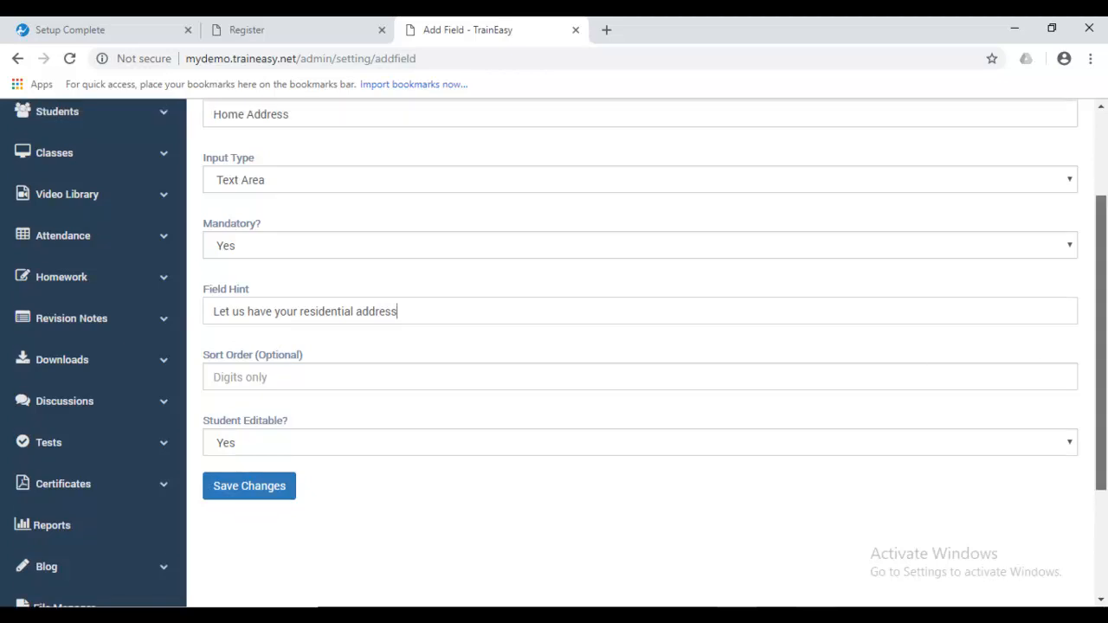
click(1064, 401)
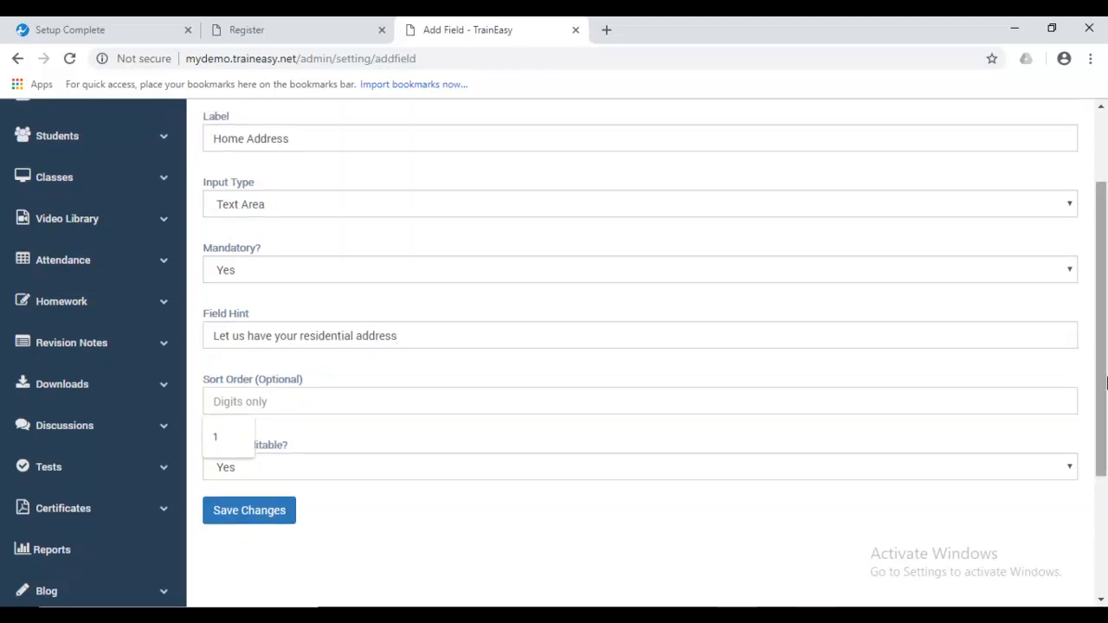
click(1086, 397)
click(947, 405)
text(1)
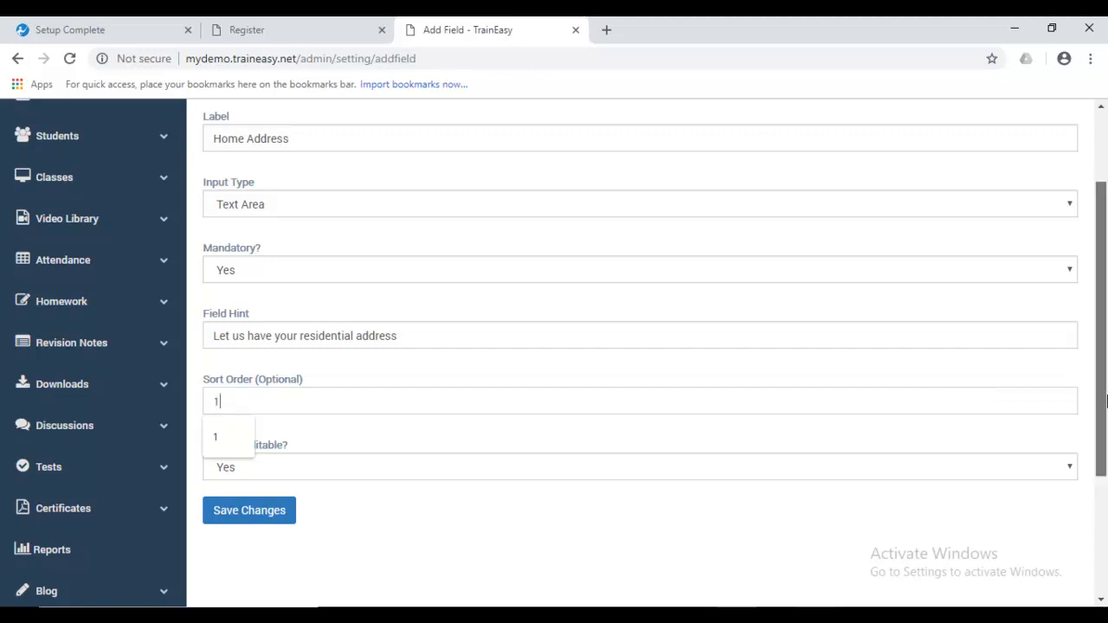
click(1055, 443)
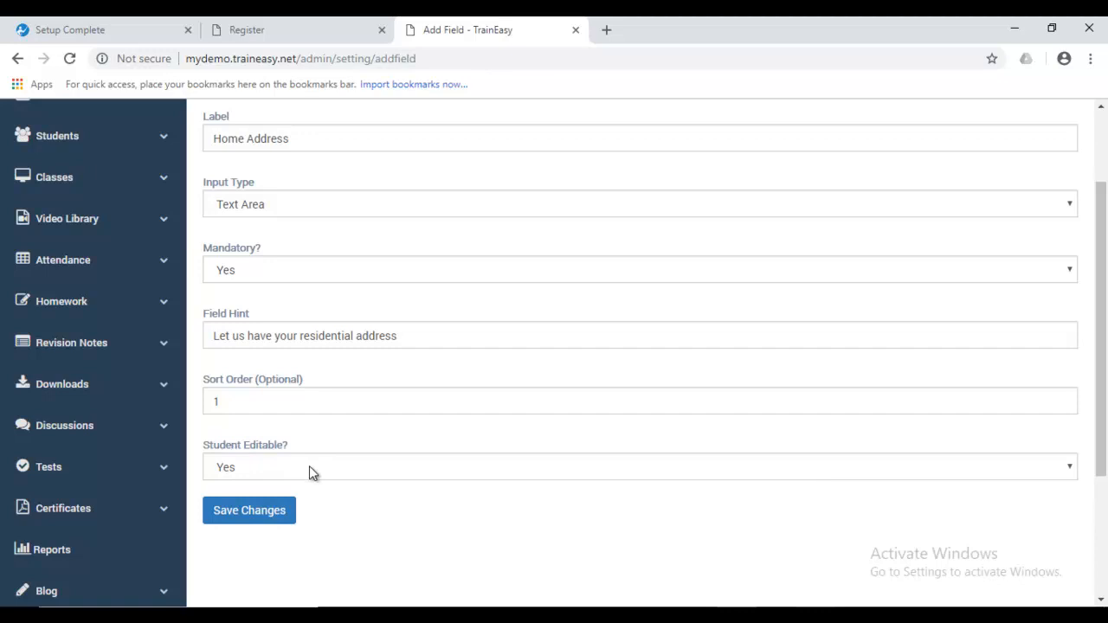
scroll(1106, 422, down, 1)
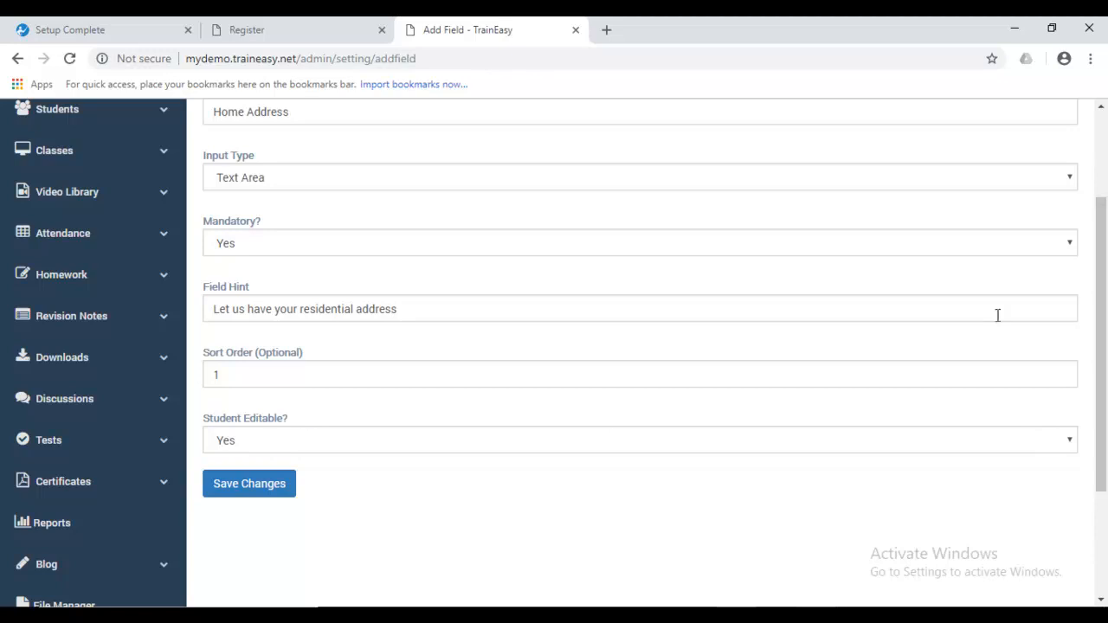
mouse_move(1105, 351)
mouse_down()
mouse_move(1106, 313)
mouse_move(1105, 325)
mouse_up()
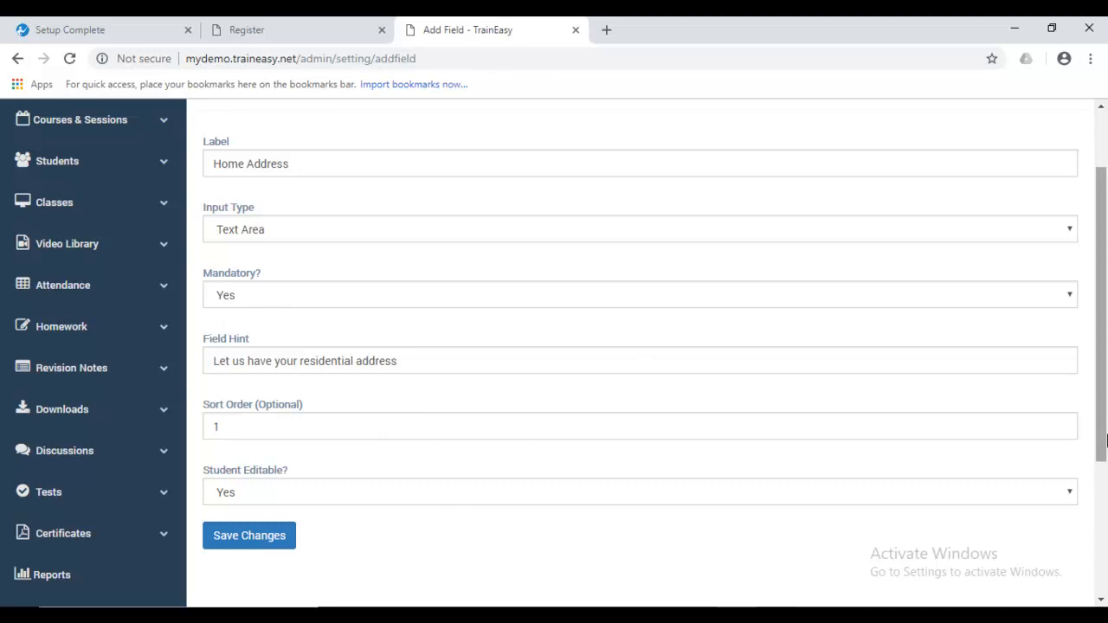
Keep Student Editable set to Yes for the Home Address field and save the new field.
mouse_move(1105, 442)
mouse_down()
mouse_move(1105, 416)
mouse_move(1105, 436)
mouse_up()
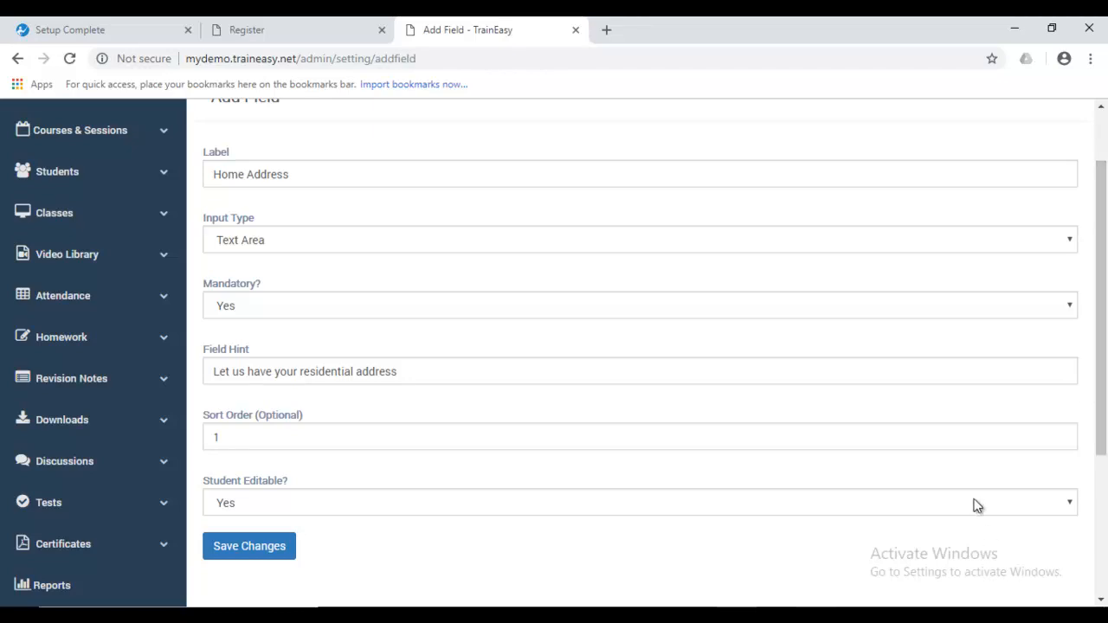
click(378, 506)
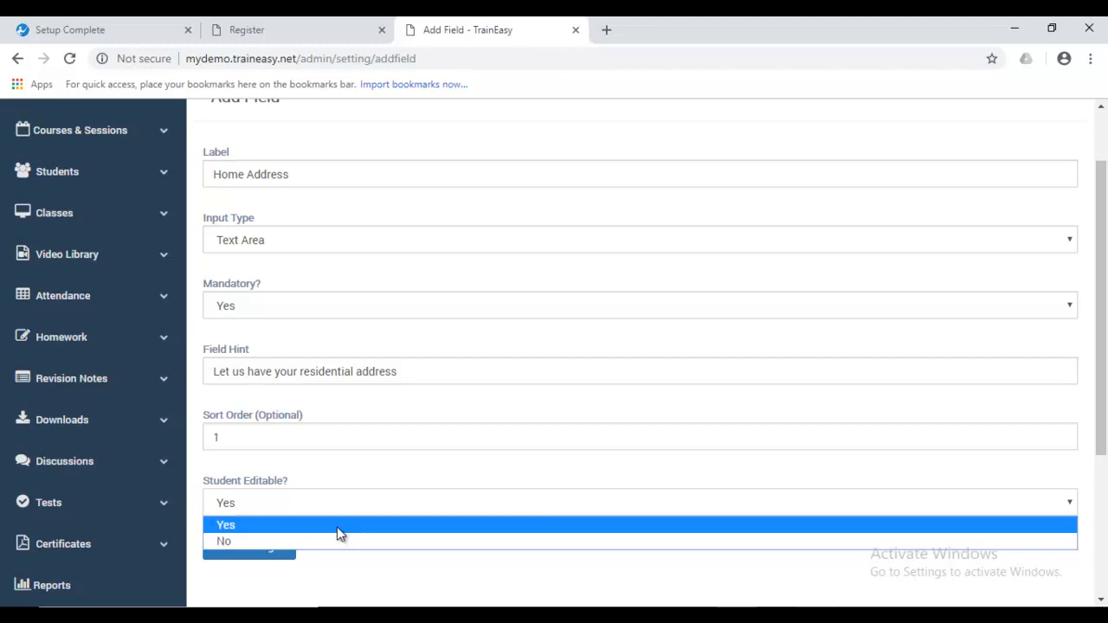
click(339, 526)
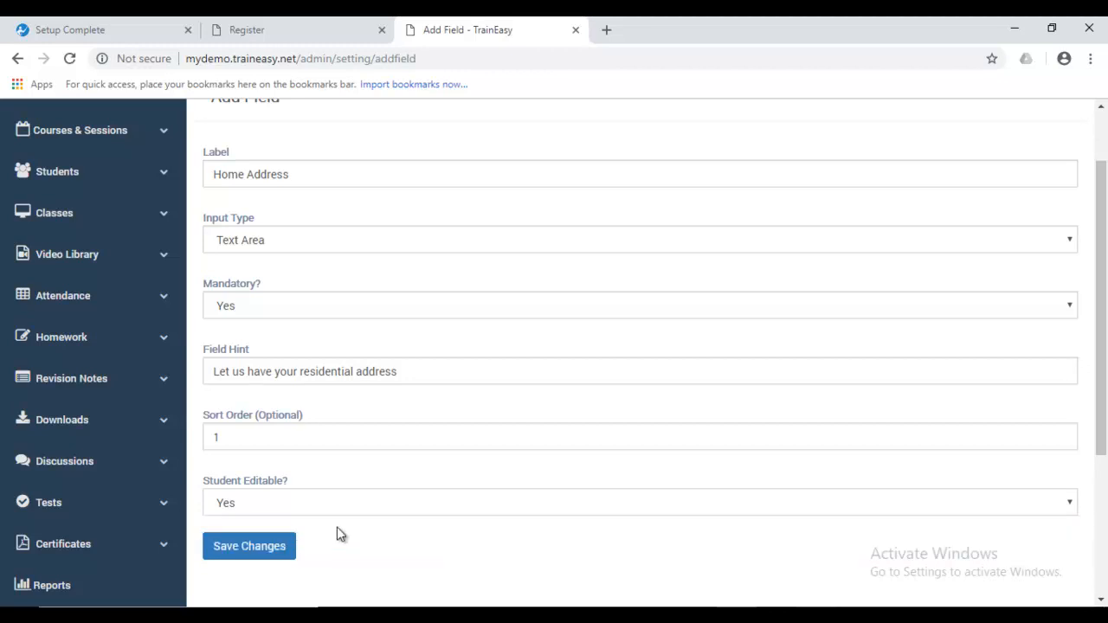
click(260, 548)
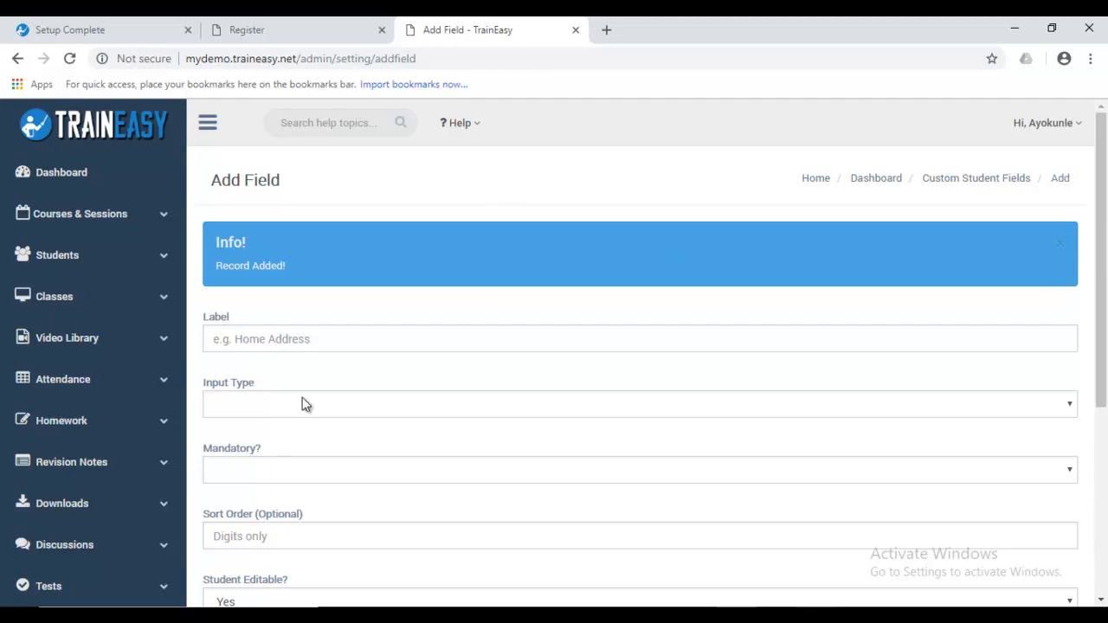
Reload the student registration page and examine the new Home Address field.
click(282, 28)
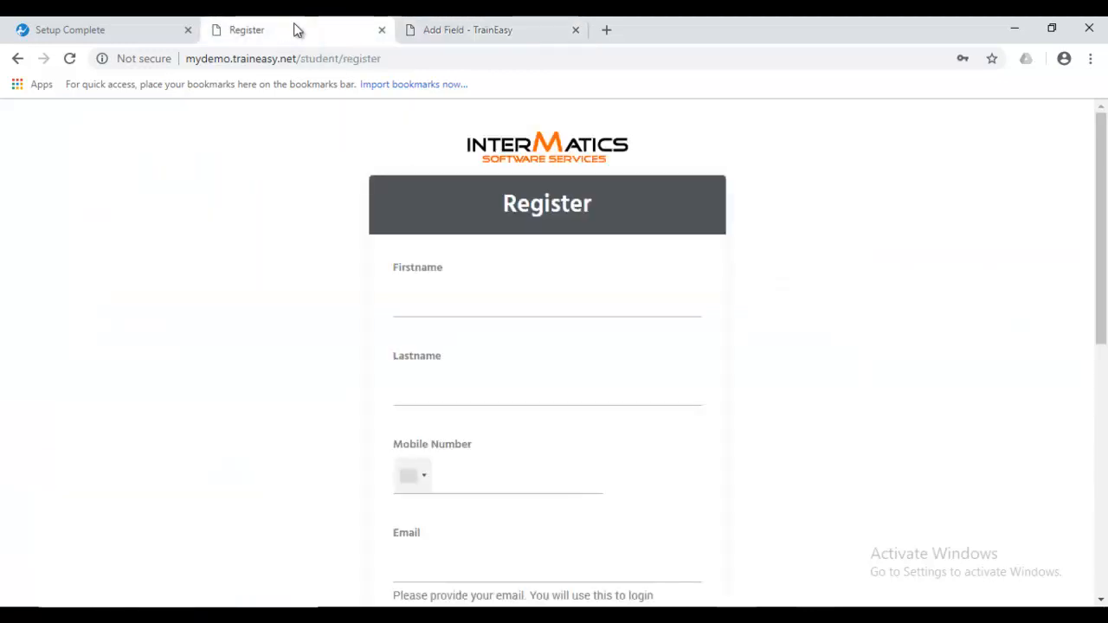
click(70, 59)
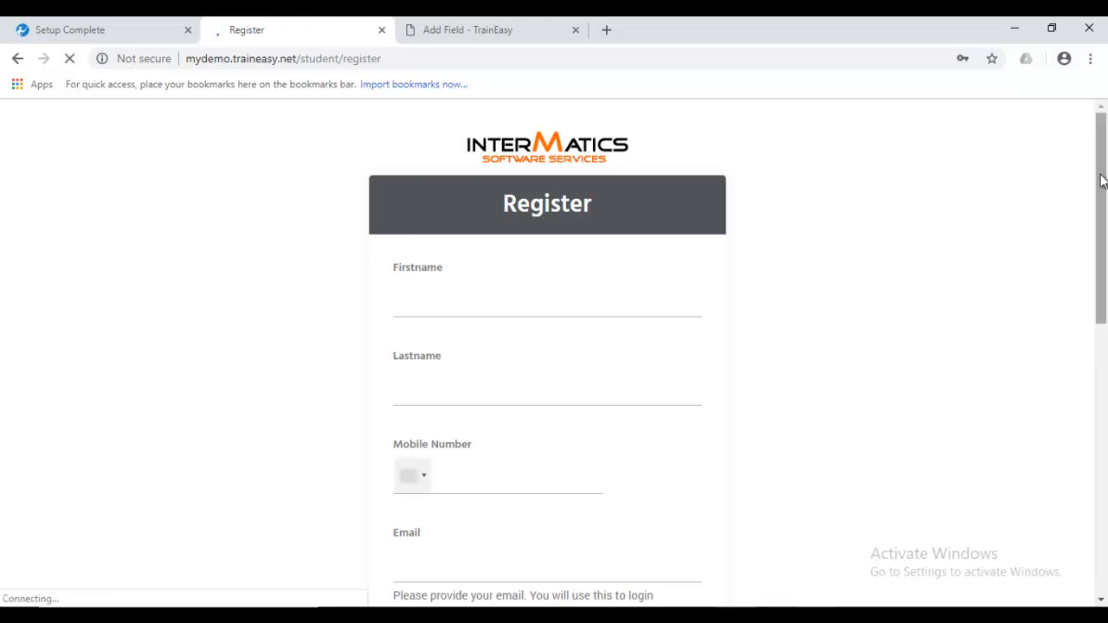
drag(1102, 182, 1106, 322)
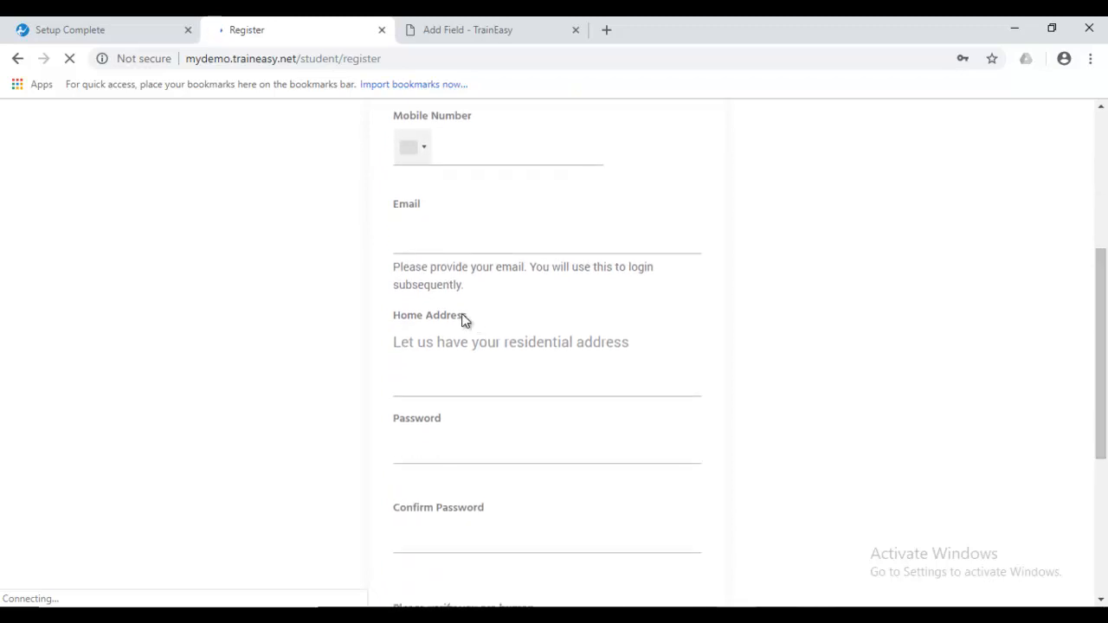
Try sample text such as "kjdkdj" in the registration form's Home Address field and clear it again.
click(427, 342)
click(657, 343)
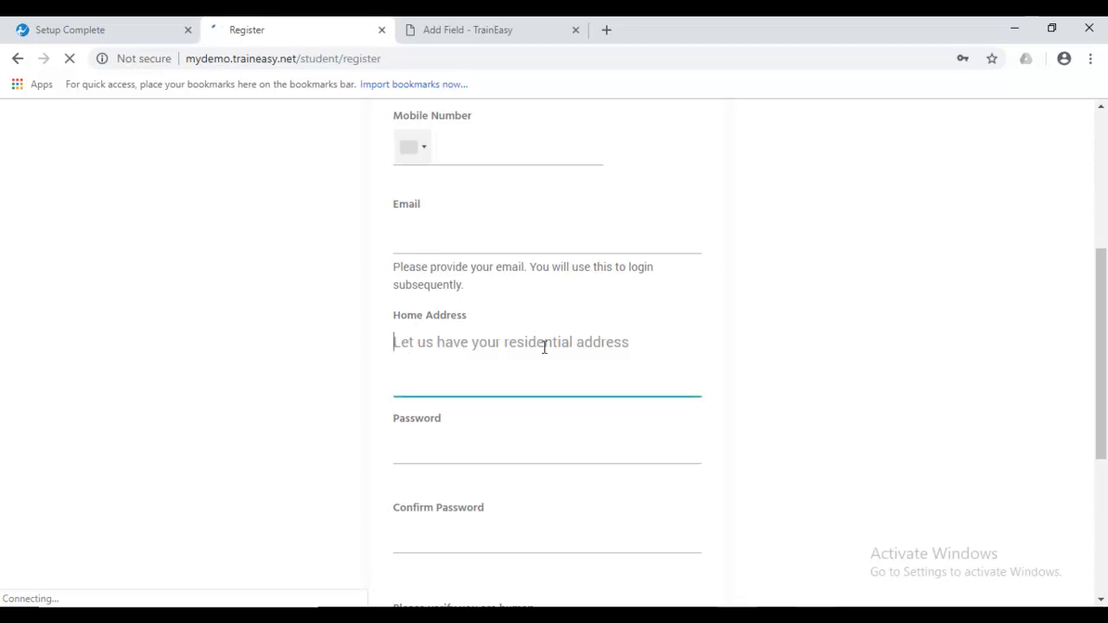
text(kjdk)
key(BackSpace)
key(BackSpace)
key(BackSpace)
text(kjdkdj)
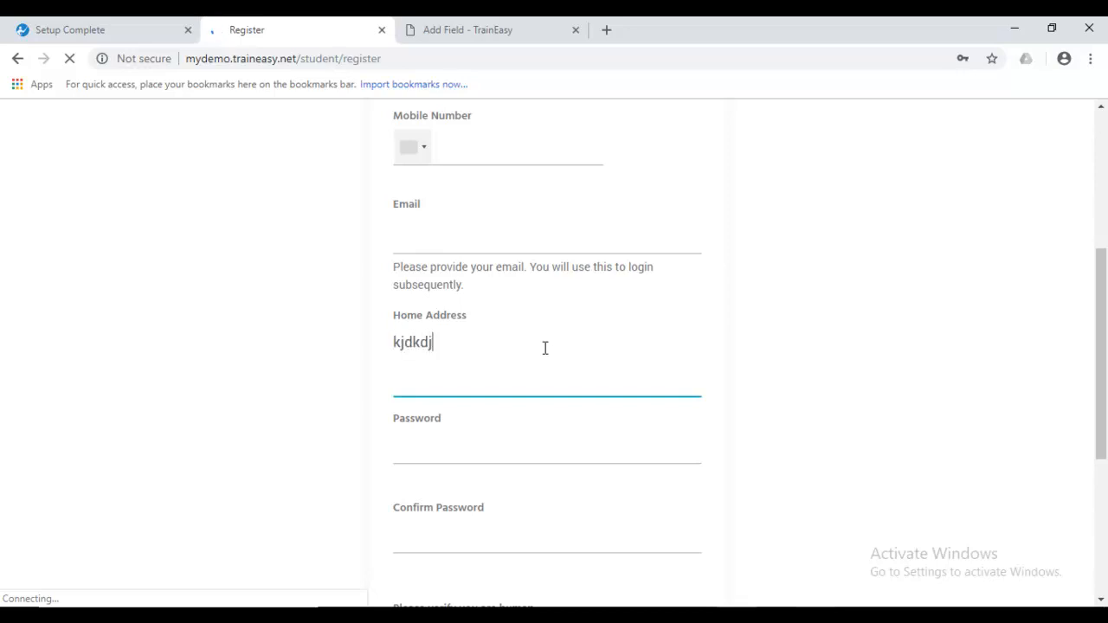
key(BackSpace)
key(BackSpace)
key(BackSpace)
key(BackSpace)
key(BackSpace)
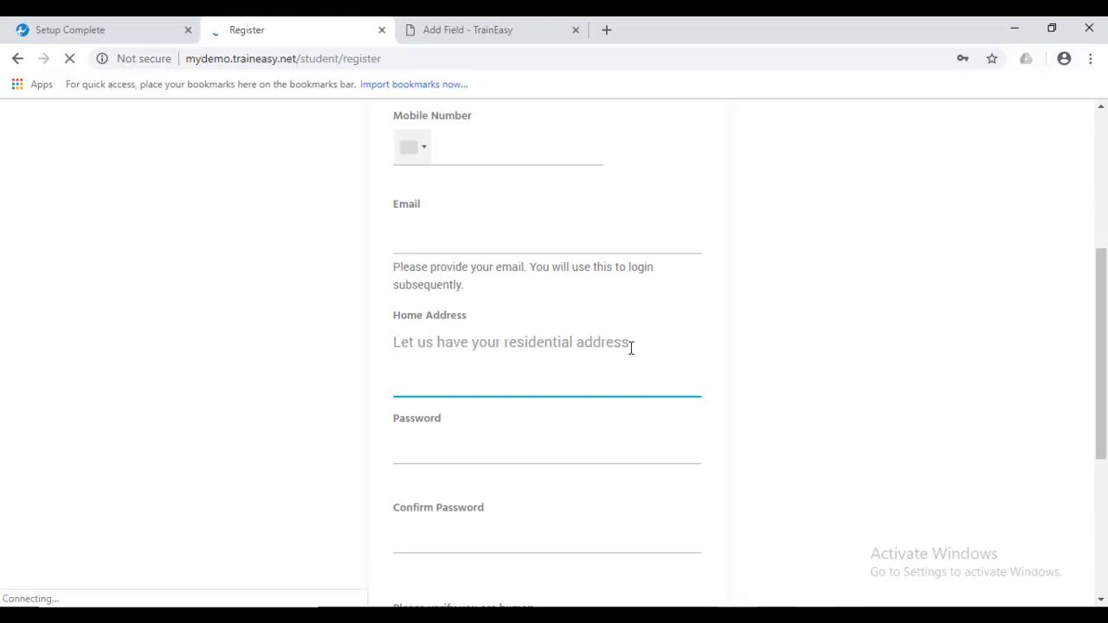
text(ak)
key(BackSpace)
key(BackSpace)
Return to the admin area and open the Site Settings page.
click(495, 31)
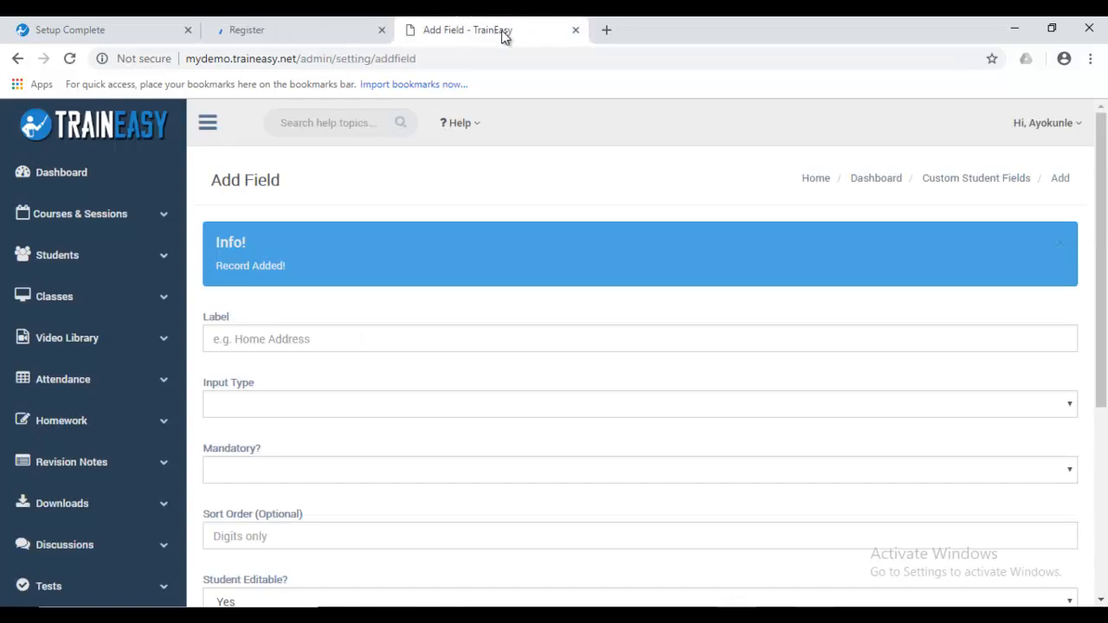
drag(1104, 201, 1107, 388)
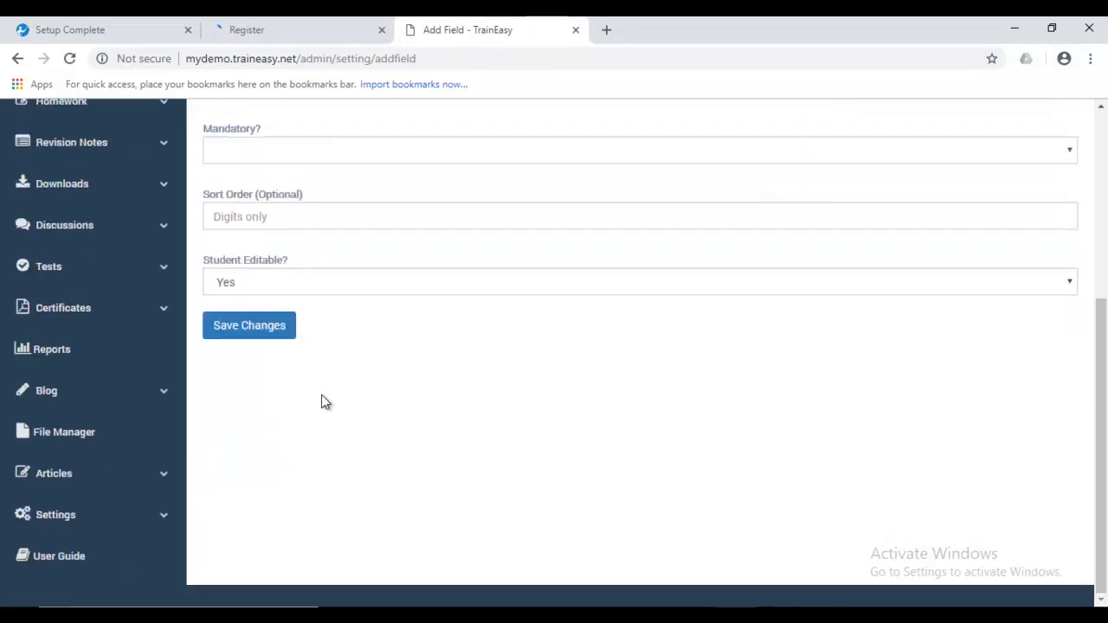
click(123, 514)
scroll(69, 390, down, 3)
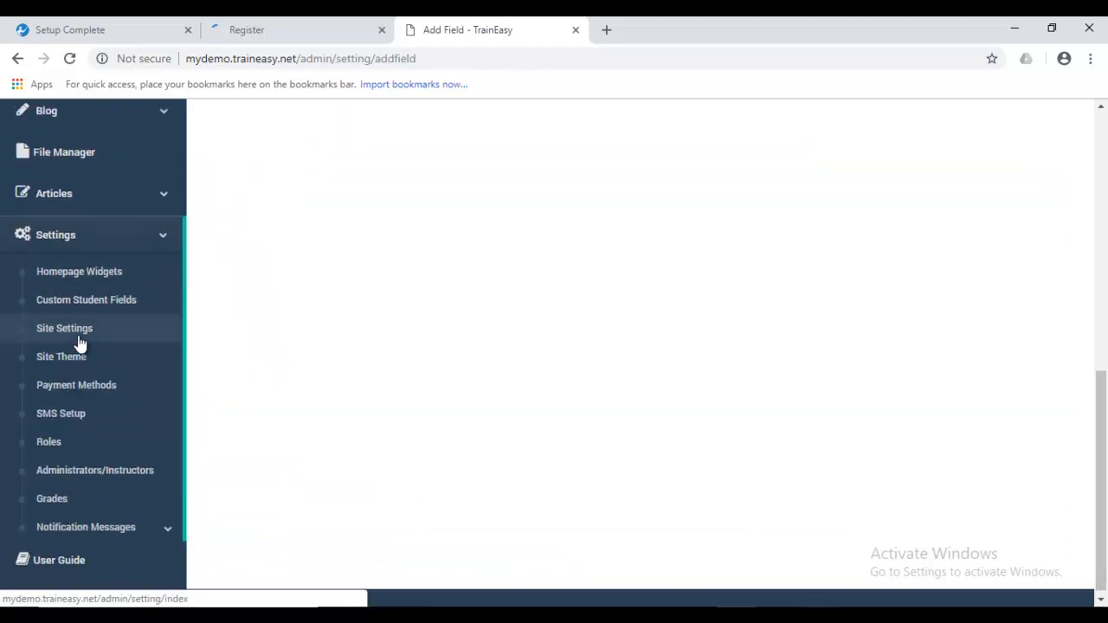
click(76, 340)
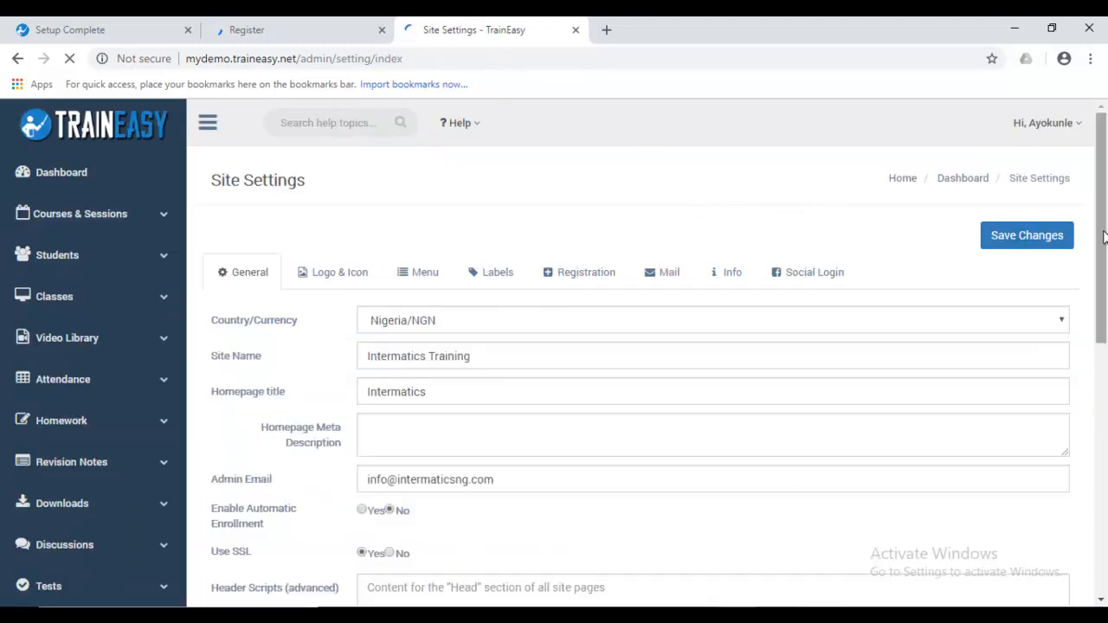
Examine the general site settings, especially the Country/Currency and Site Name fields.
drag(1104, 237, 1104, 247)
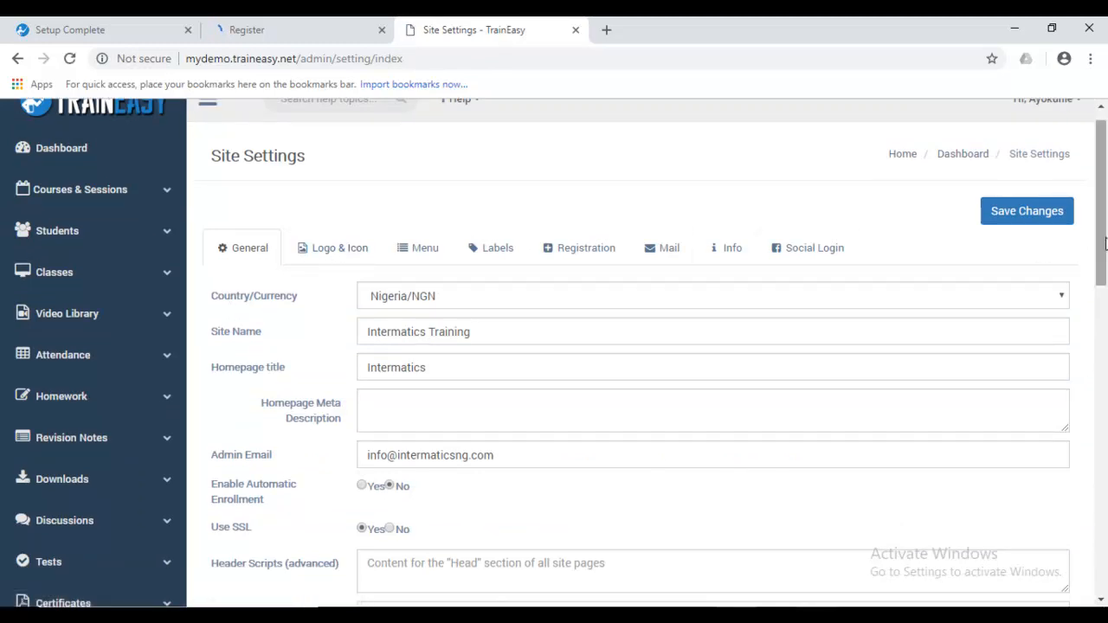
scroll(1105, 198, up, 1)
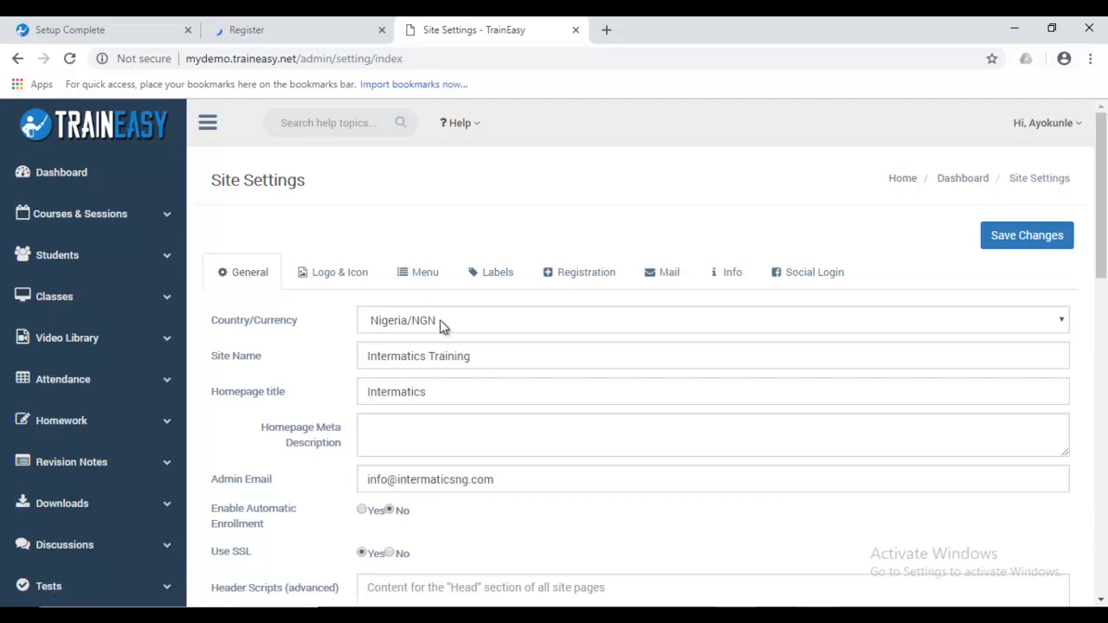
scroll(433, 303, down, 1)
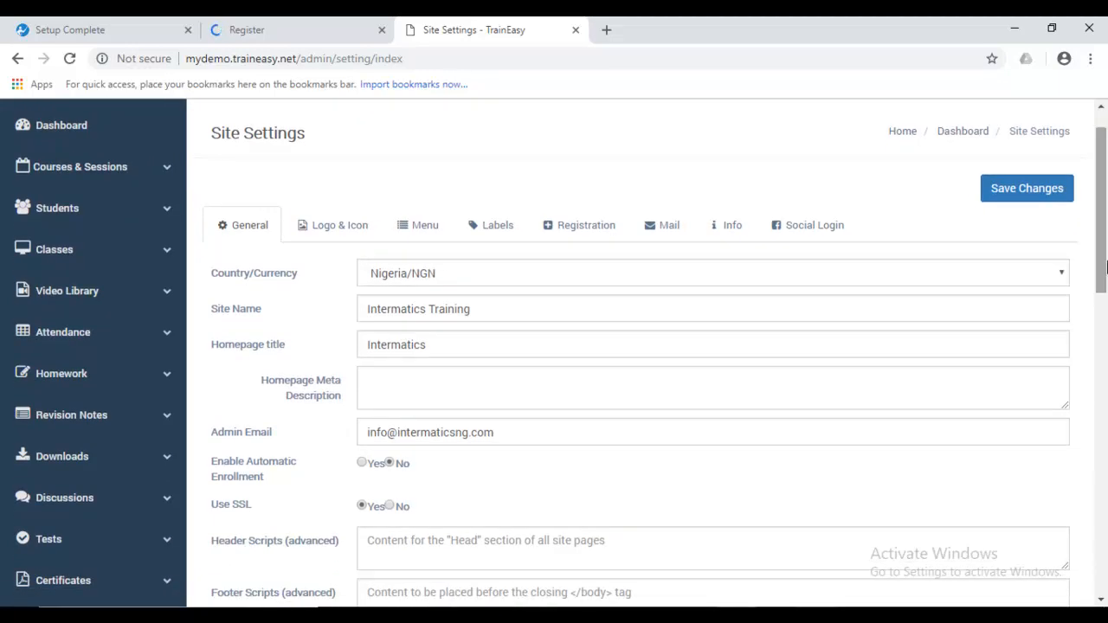
mouse_move(1103, 208)
mouse_down()
mouse_move(1105, 228)
mouse_move(1105, 194)
mouse_up()
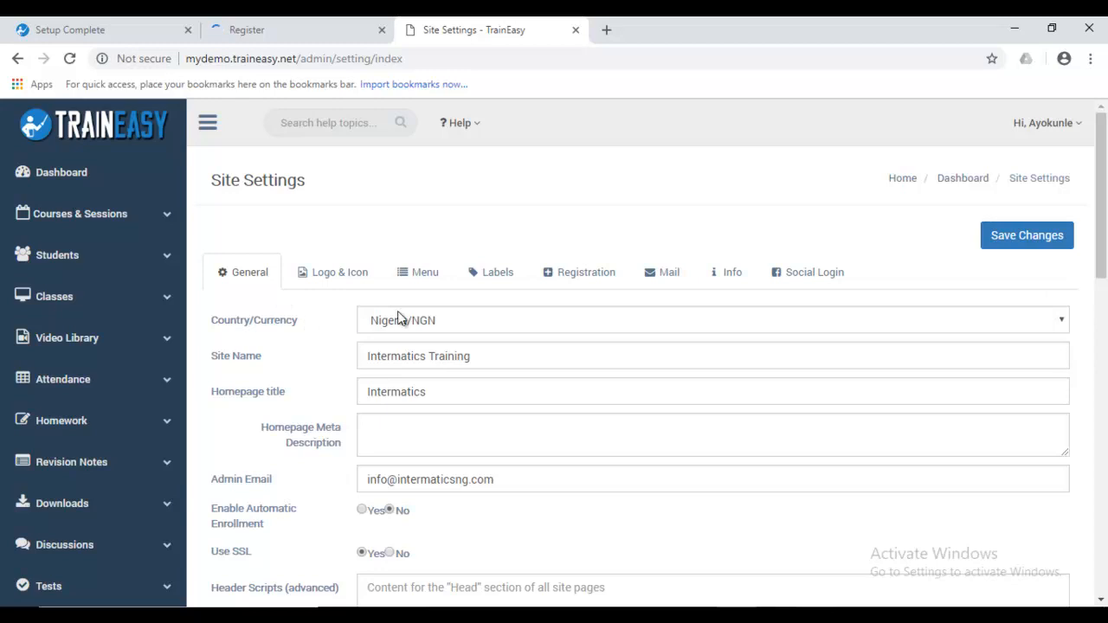
click(524, 348)
drag(504, 355, 367, 360)
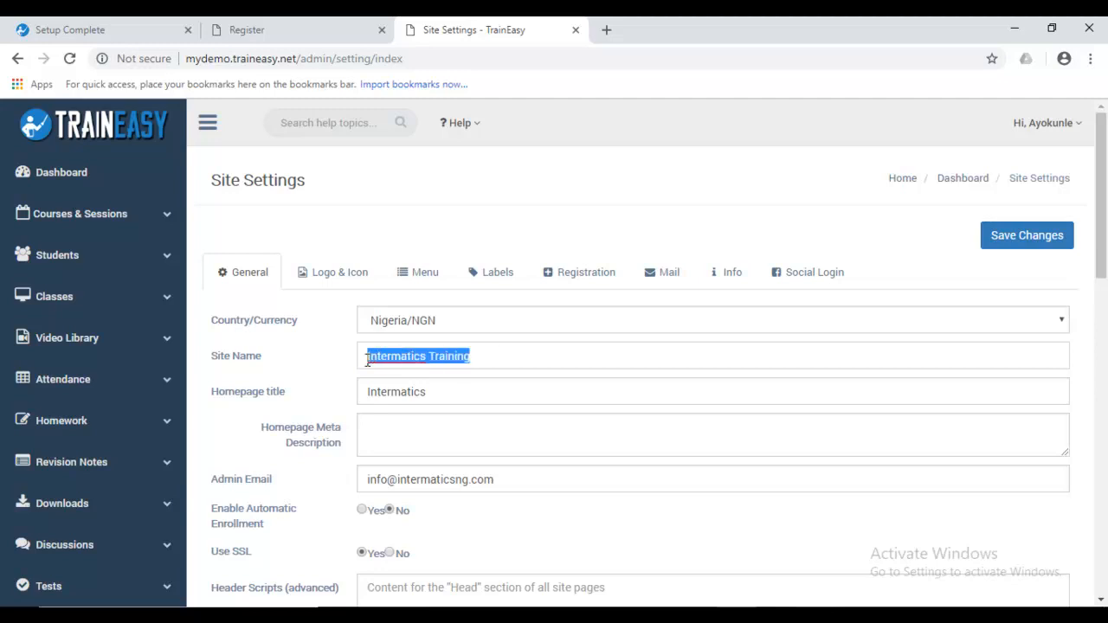
click(501, 353)
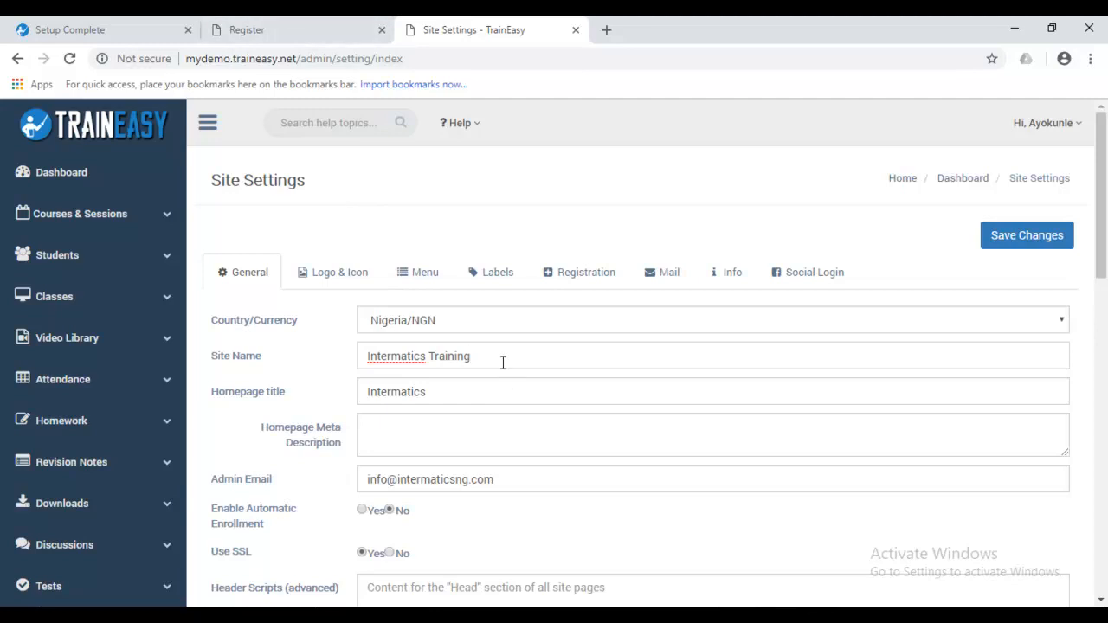
Open the site's homepage in a new browser tab from the registration page's logo and view it.
click(336, 38)
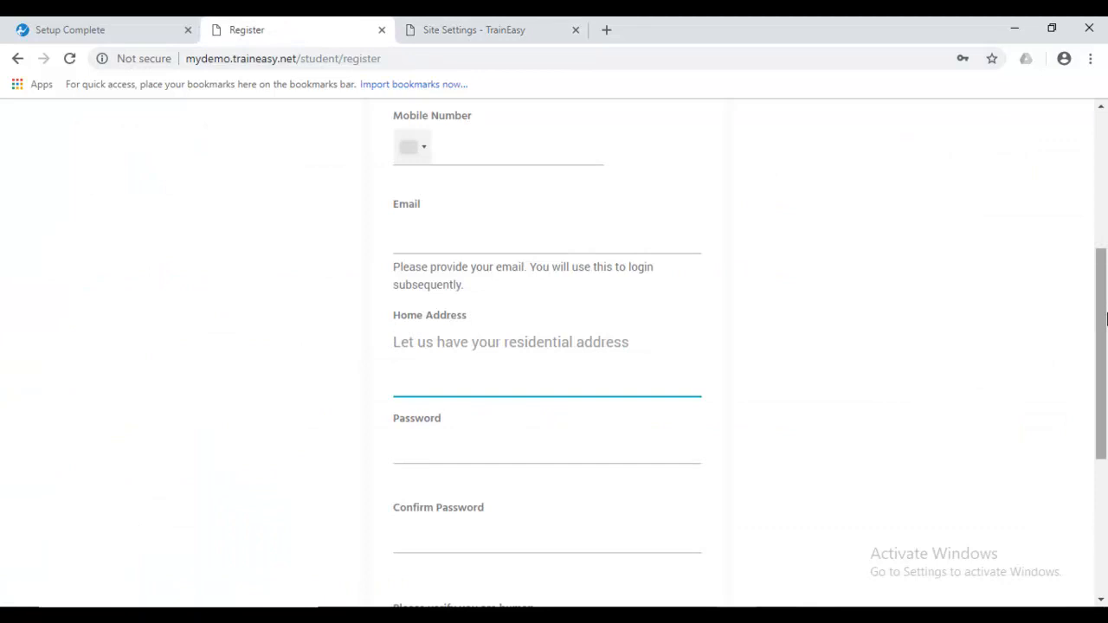
drag(1105, 312, 705, 190)
right_click(556, 133)
click(594, 146)
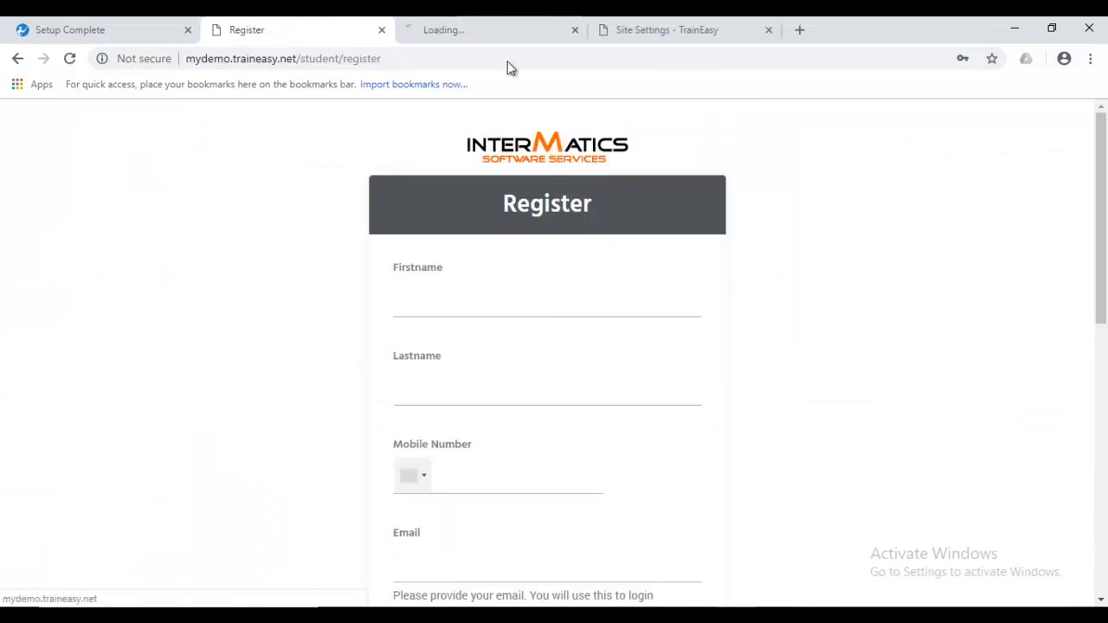
click(643, 25)
click(490, 24)
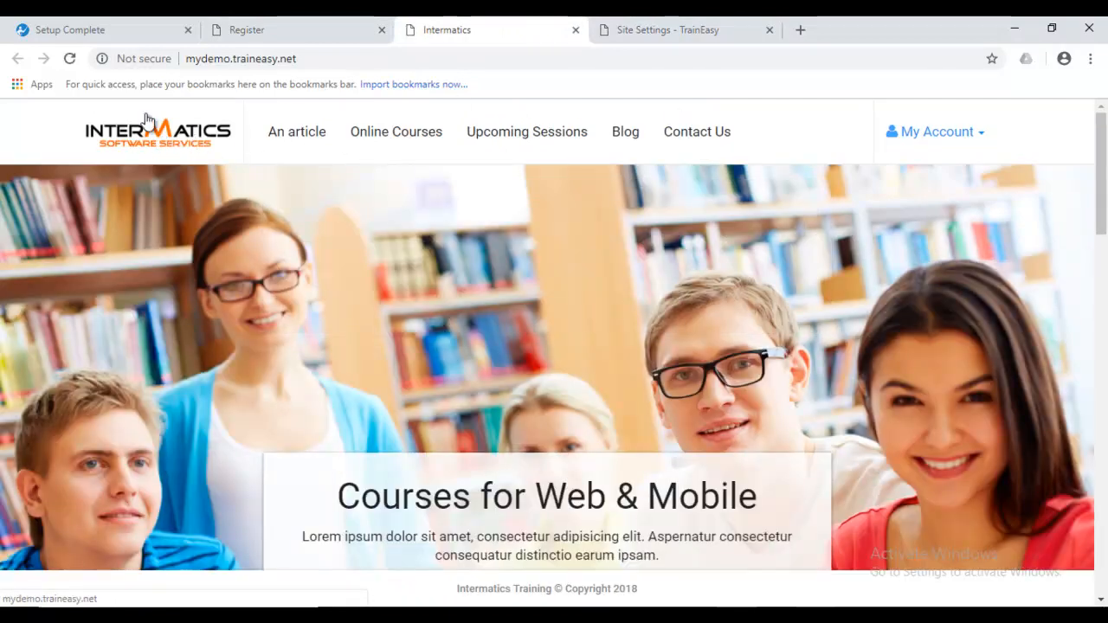
Compare the Site Name and Homepage title settings with the title shown on the homepage's browser tab.
click(684, 23)
scroll(1097, 190, down, 2)
click(525, 269)
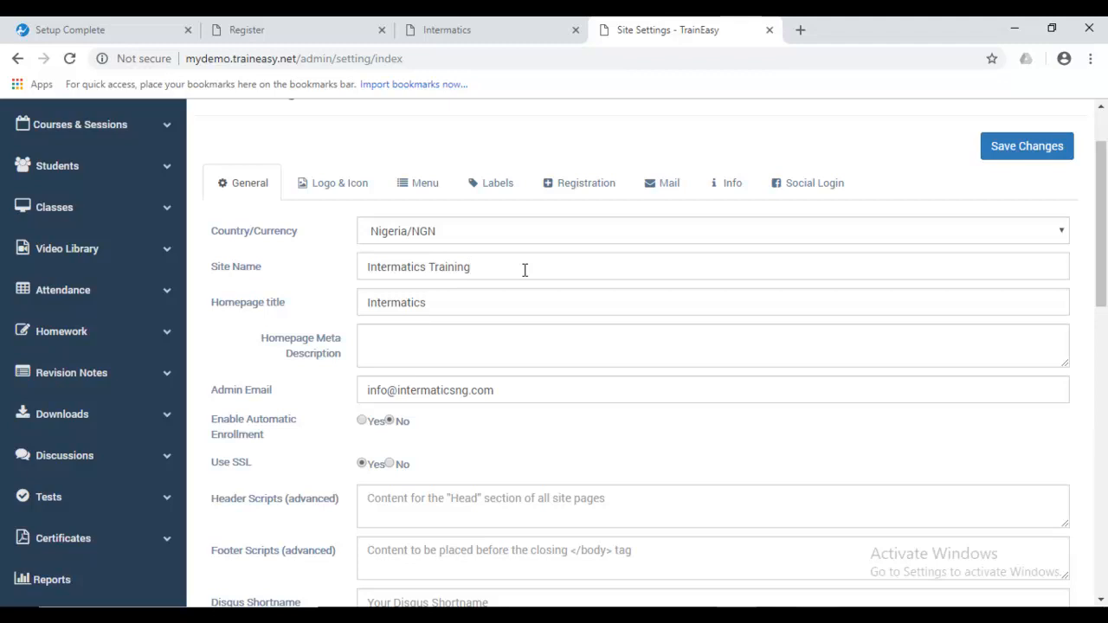
click(442, 309)
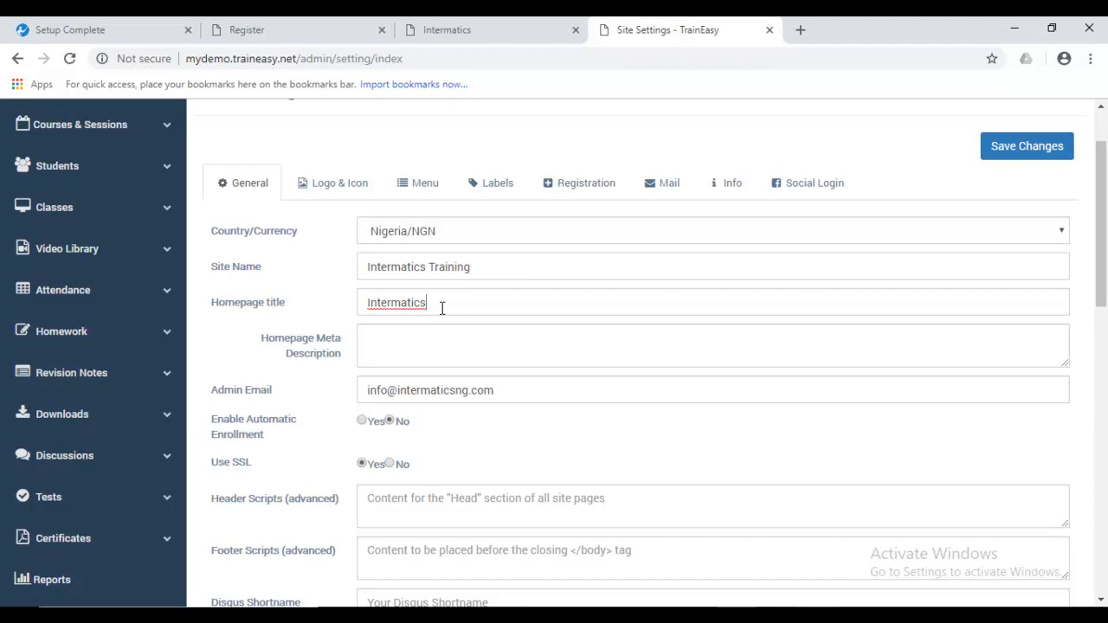
click(468, 36)
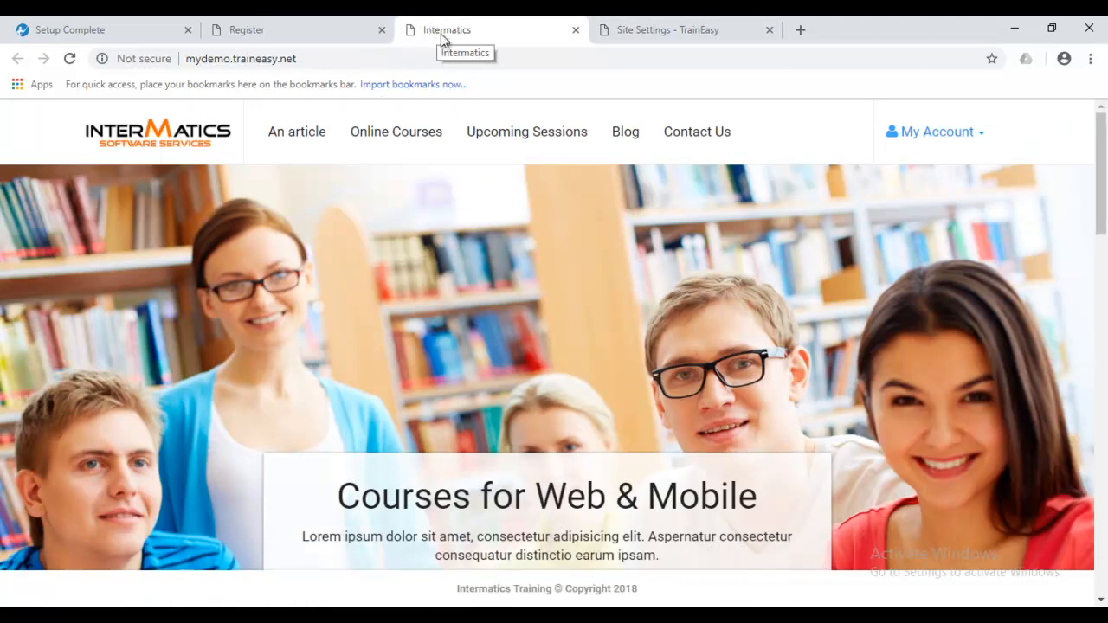
click(663, 29)
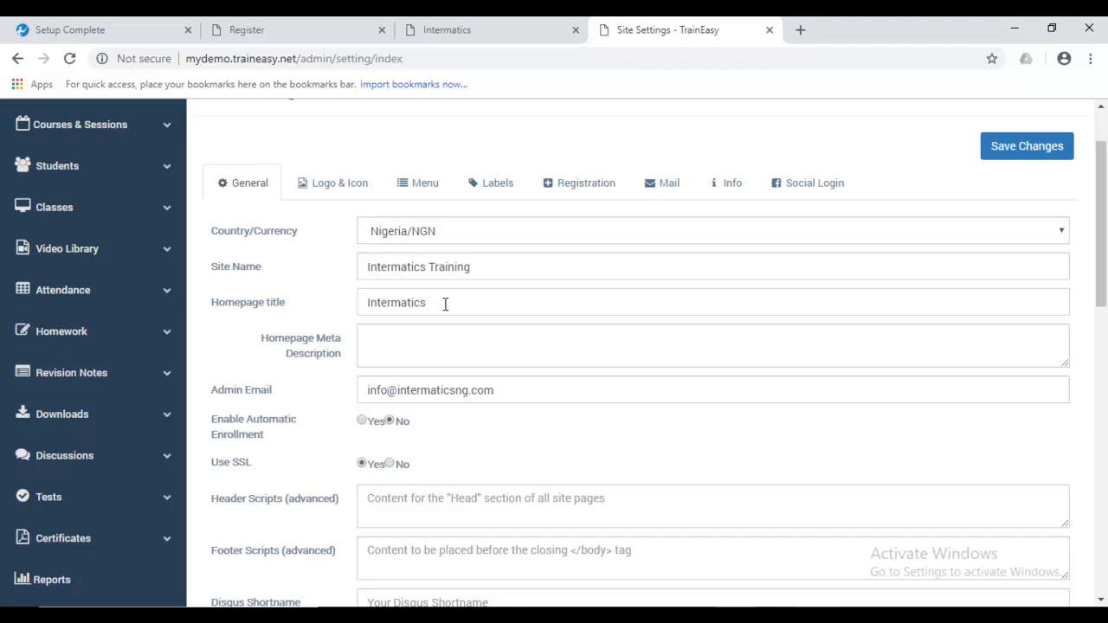
drag(367, 305, 452, 305)
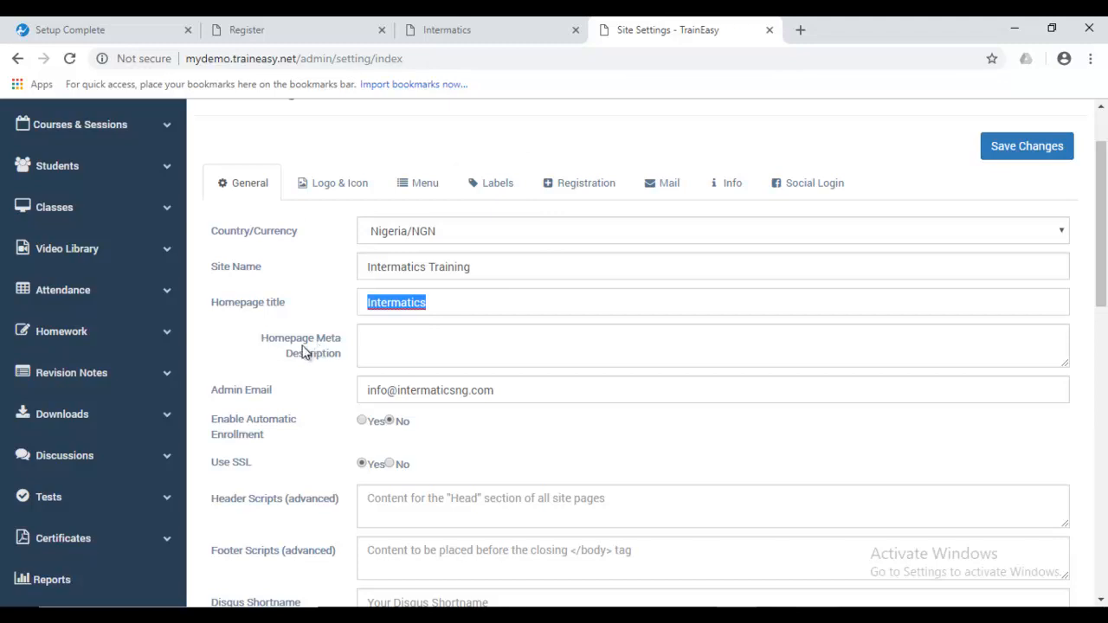
Examine the empty Homepage Meta Description setting alongside the live homepage.
click(386, 354)
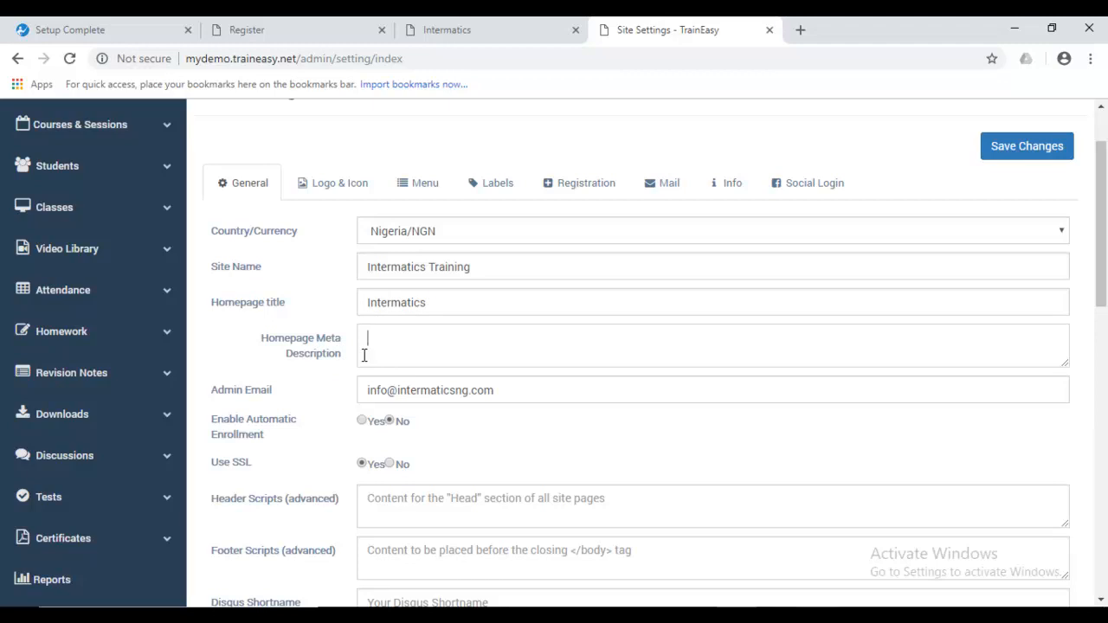
click(460, 39)
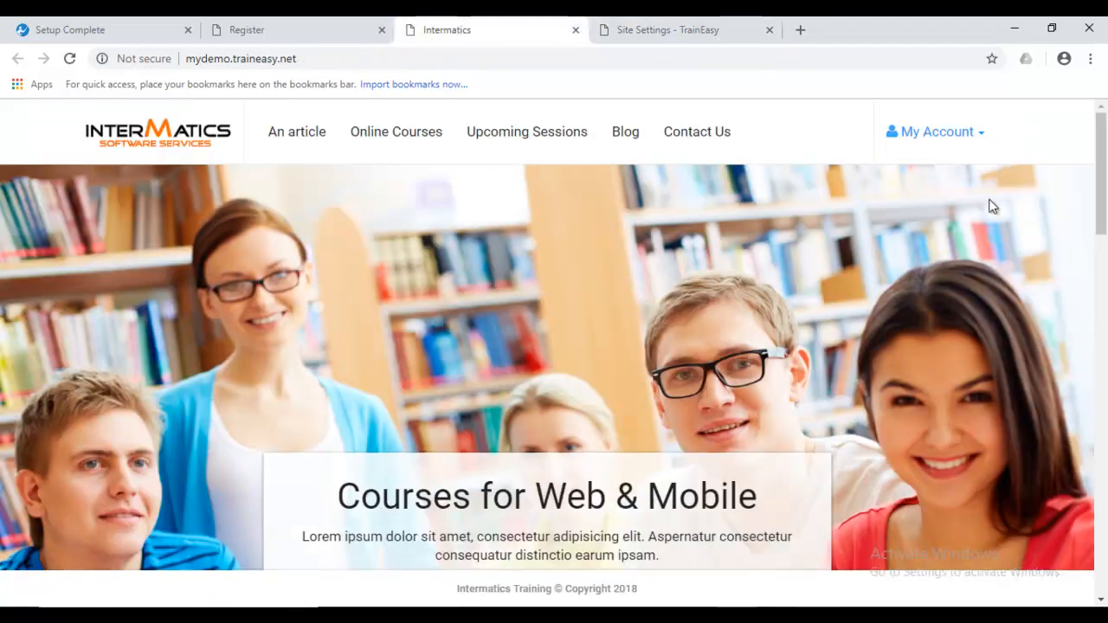
drag(1102, 199, 1093, 177)
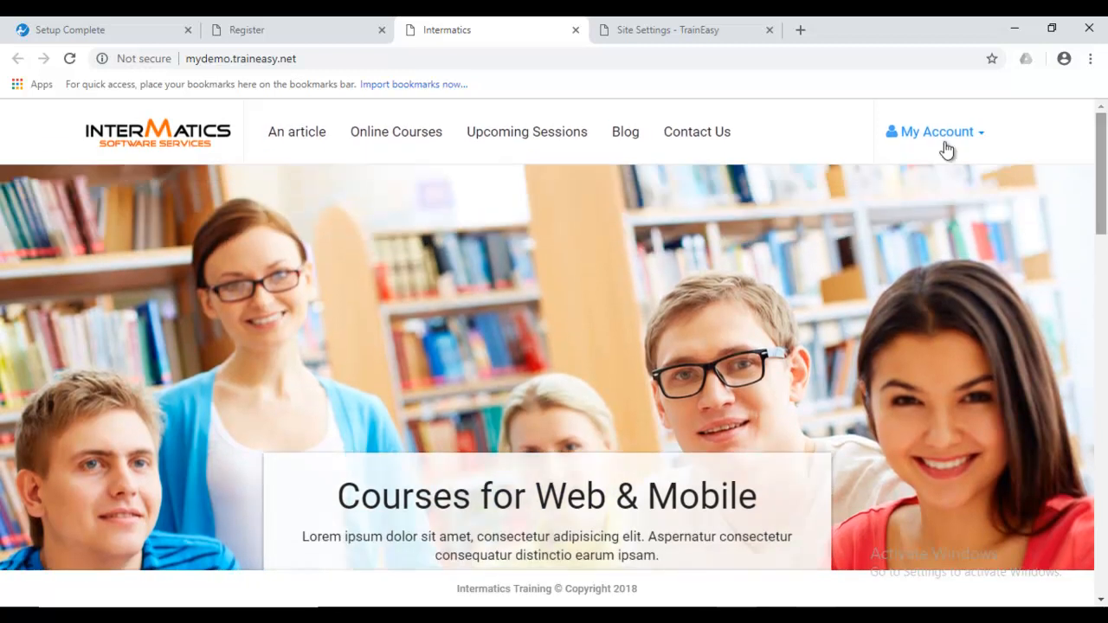
click(671, 26)
click(539, 348)
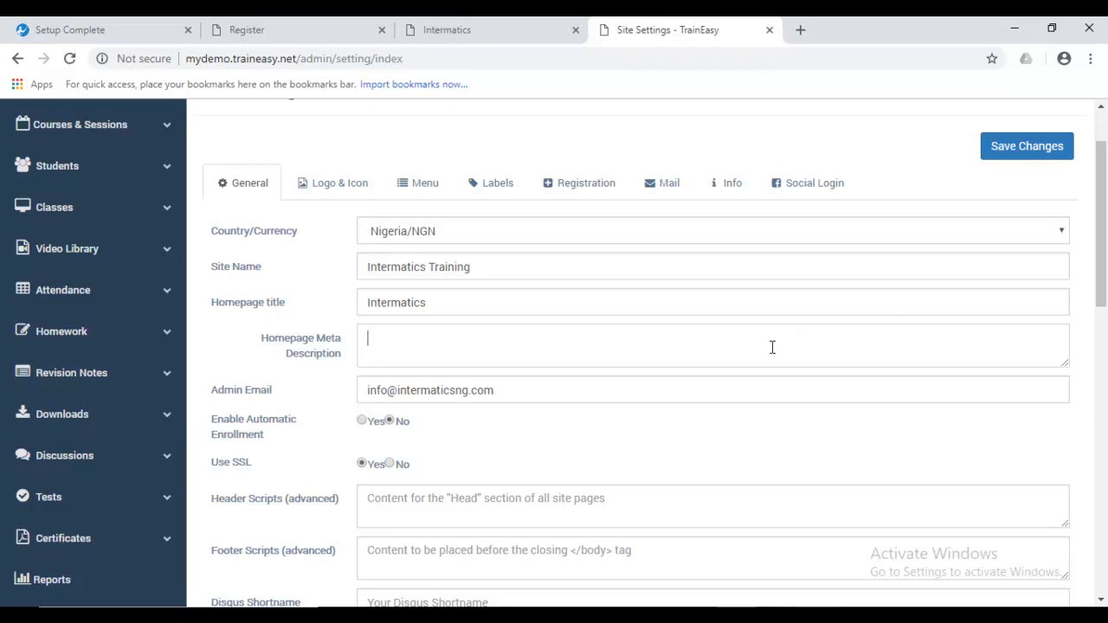
Review the Admin Email, Enable Automatic Enrollment and Use SSL settings, and check the homepage's web address.
drag(1102, 235, 1106, 274)
click(745, 264)
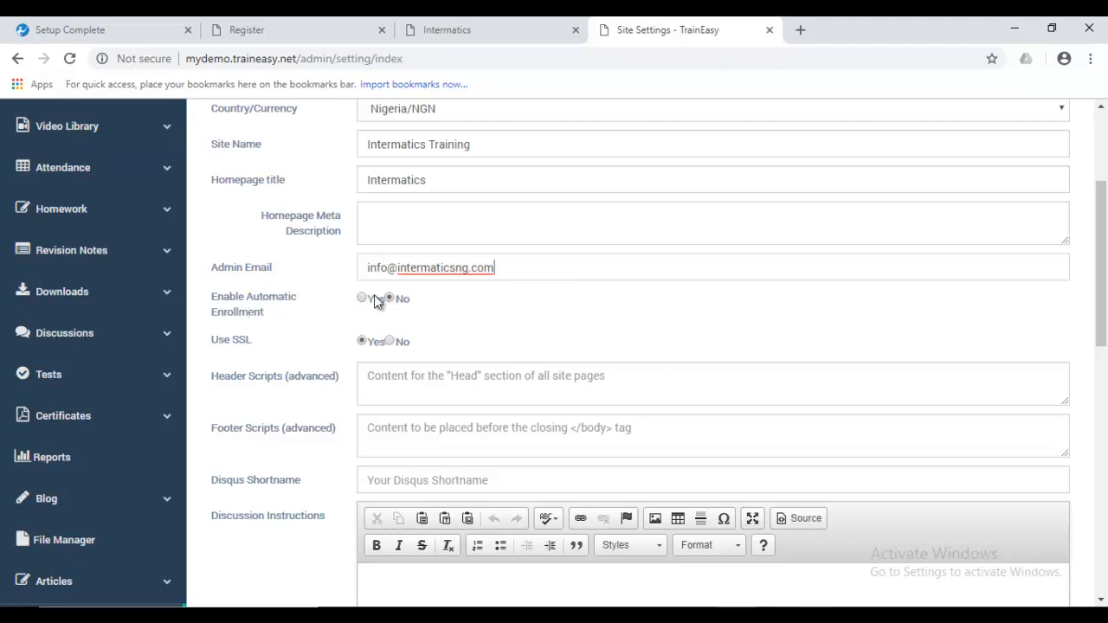
scroll(1106, 320, down, 1)
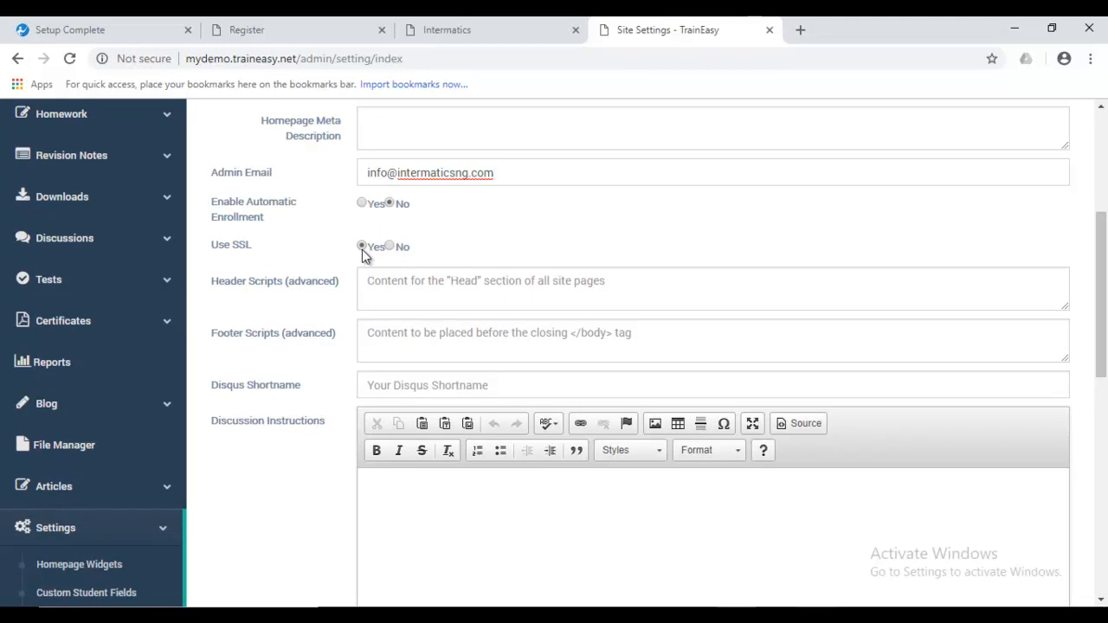
click(474, 33)
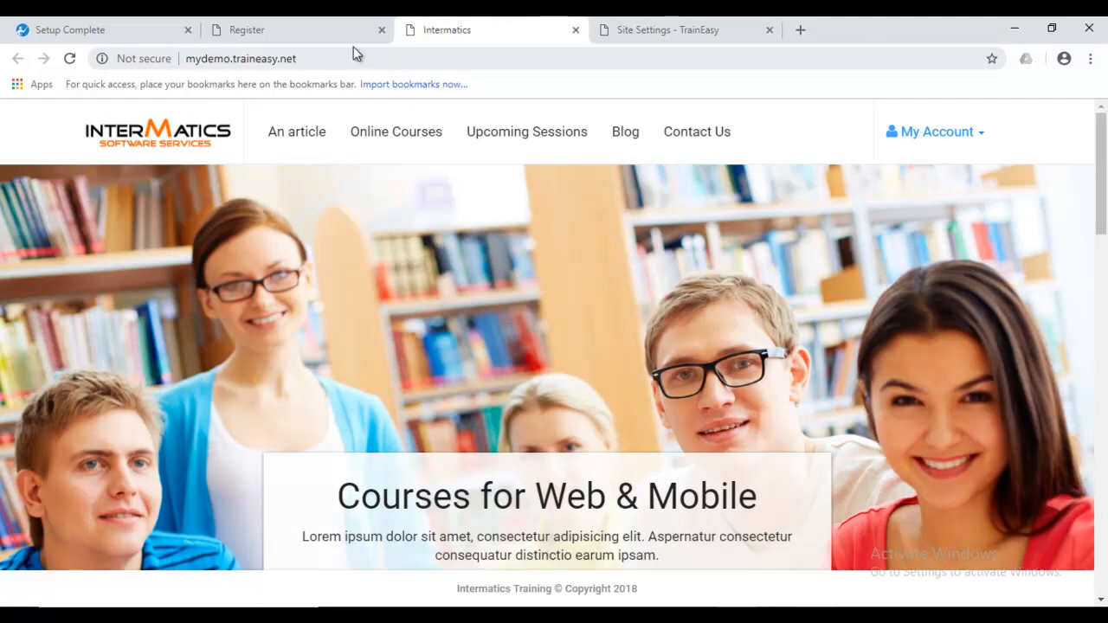
Return to Site Settings and review the advanced Header Scripts and Footer Scripts fields.
click(723, 31)
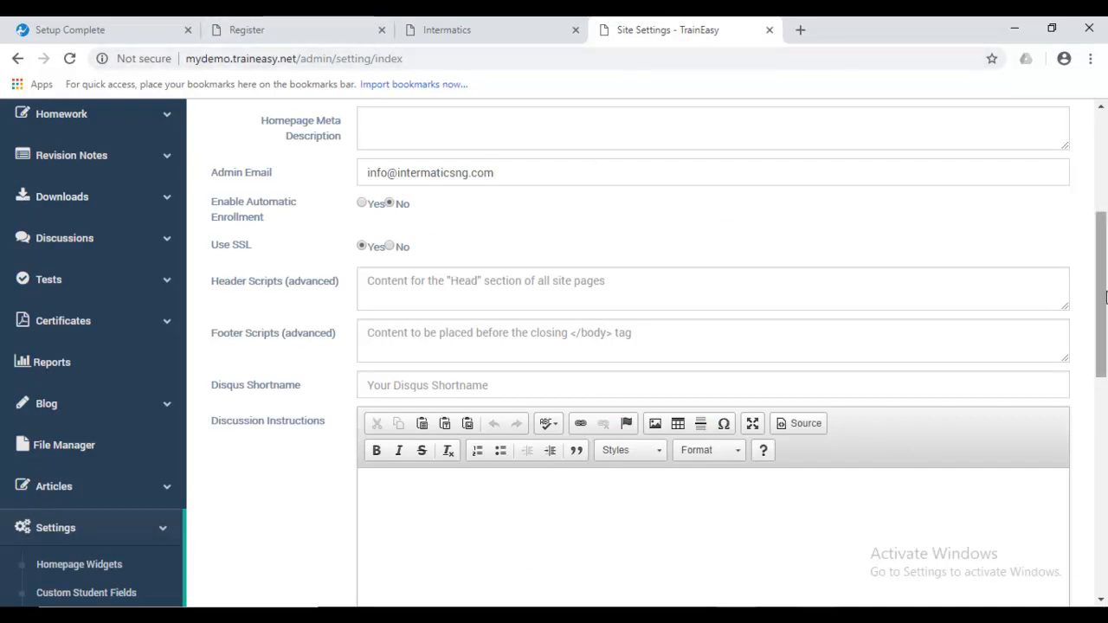
scroll(1106, 297, down, 1)
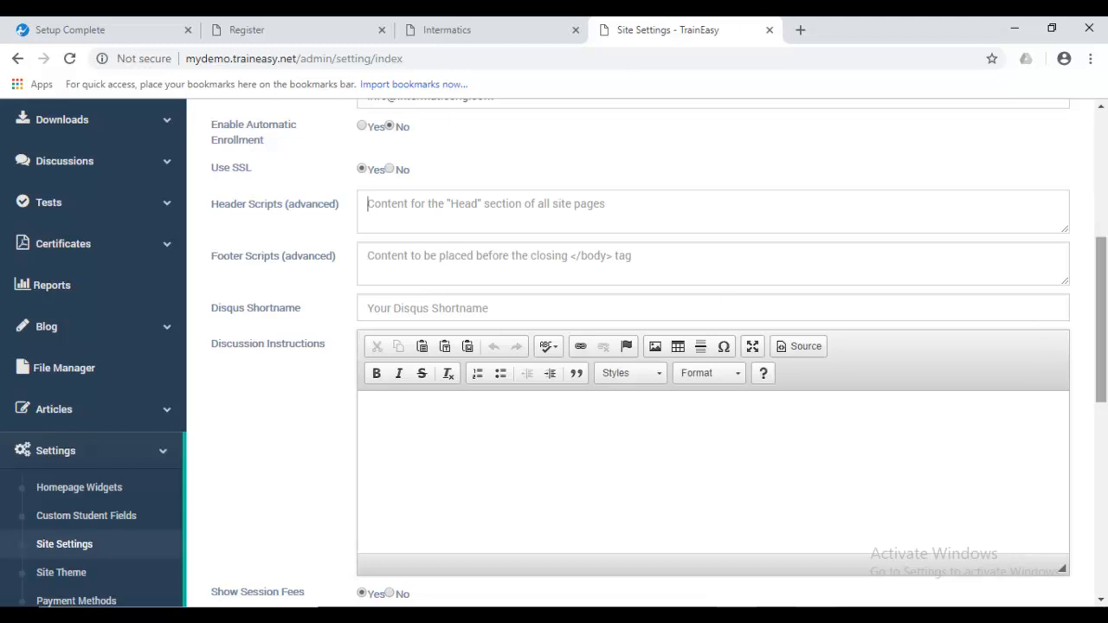
drag(1105, 330, 1103, 308)
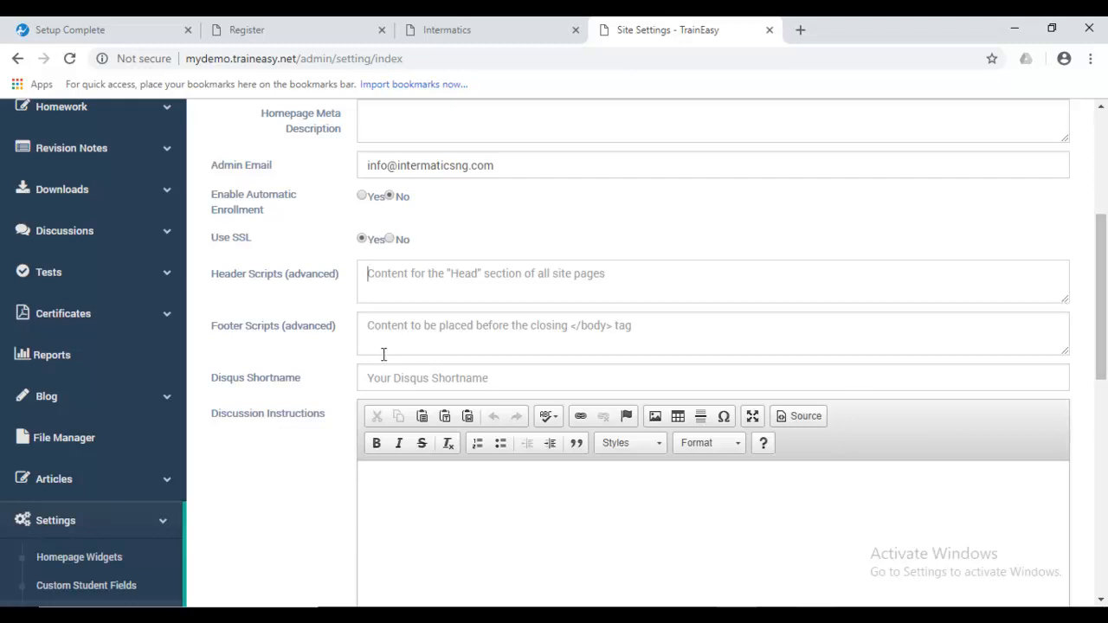
click(411, 332)
drag(1106, 320, 1105, 324)
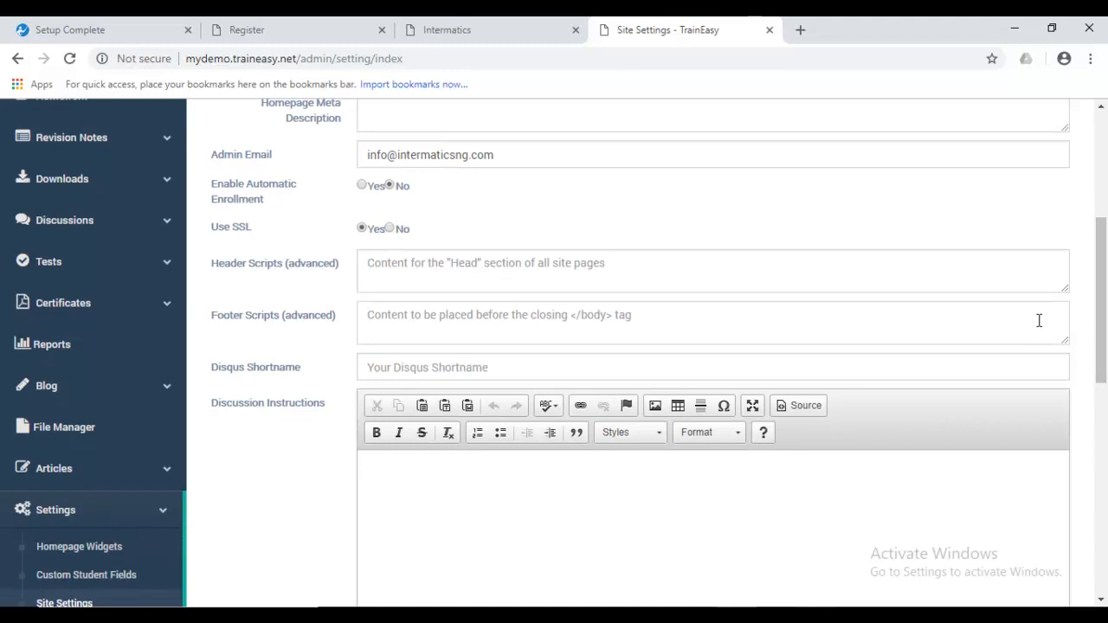
drag(1106, 329, 1106, 345)
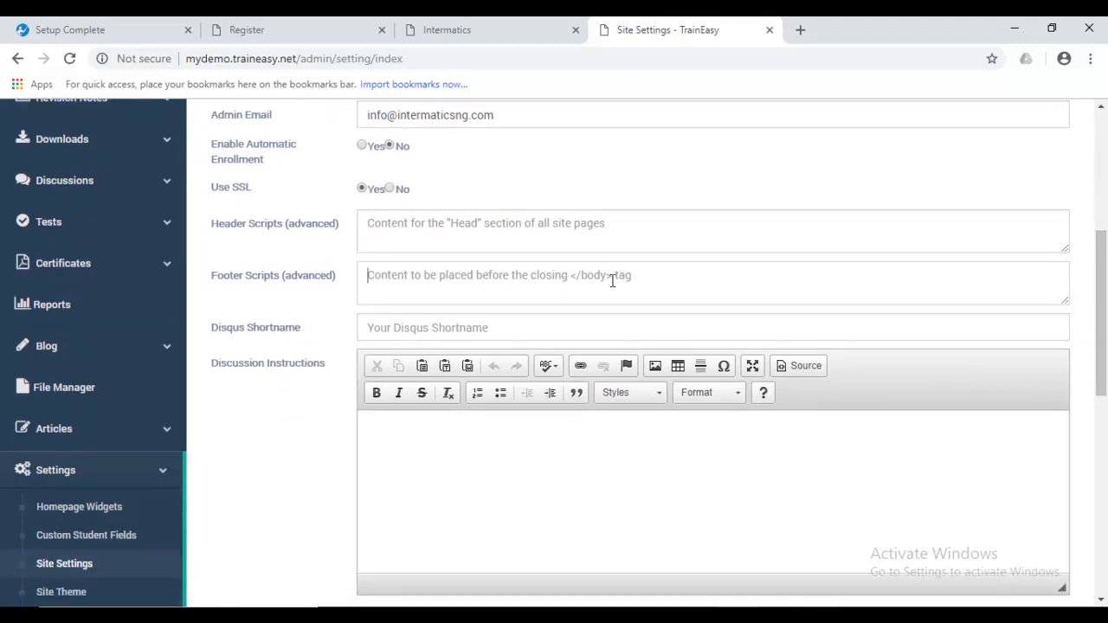
Review the Disqus Shortname setting and check the Blog section it relates to.
mouse_move(1102, 346)
mouse_down()
mouse_move(1104, 377)
mouse_move(1104, 333)
mouse_move(1105, 364)
mouse_up()
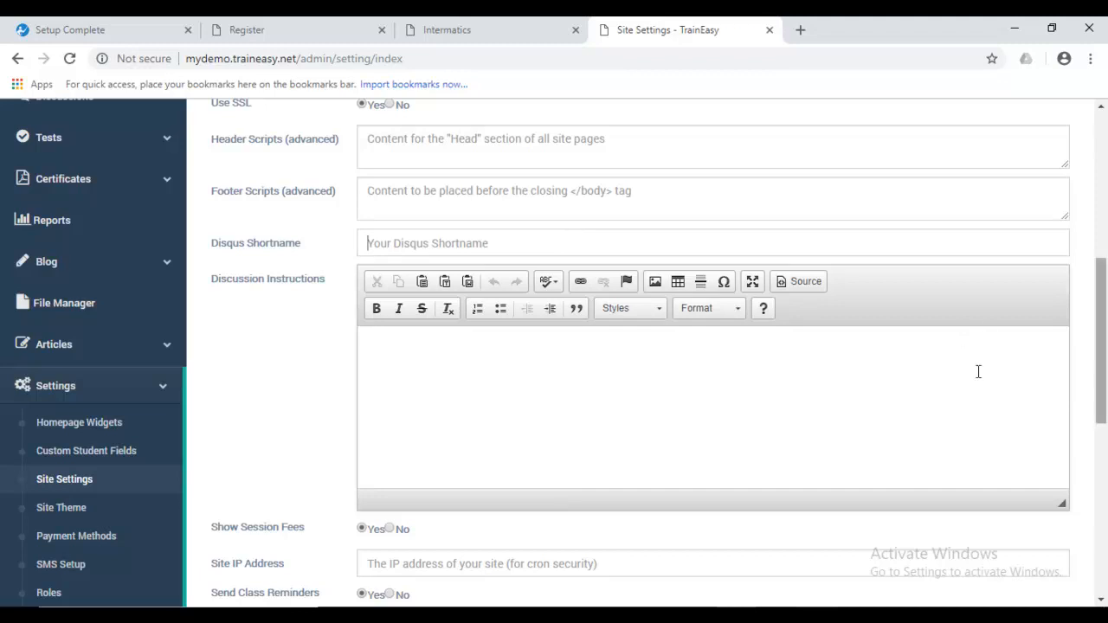
click(167, 274)
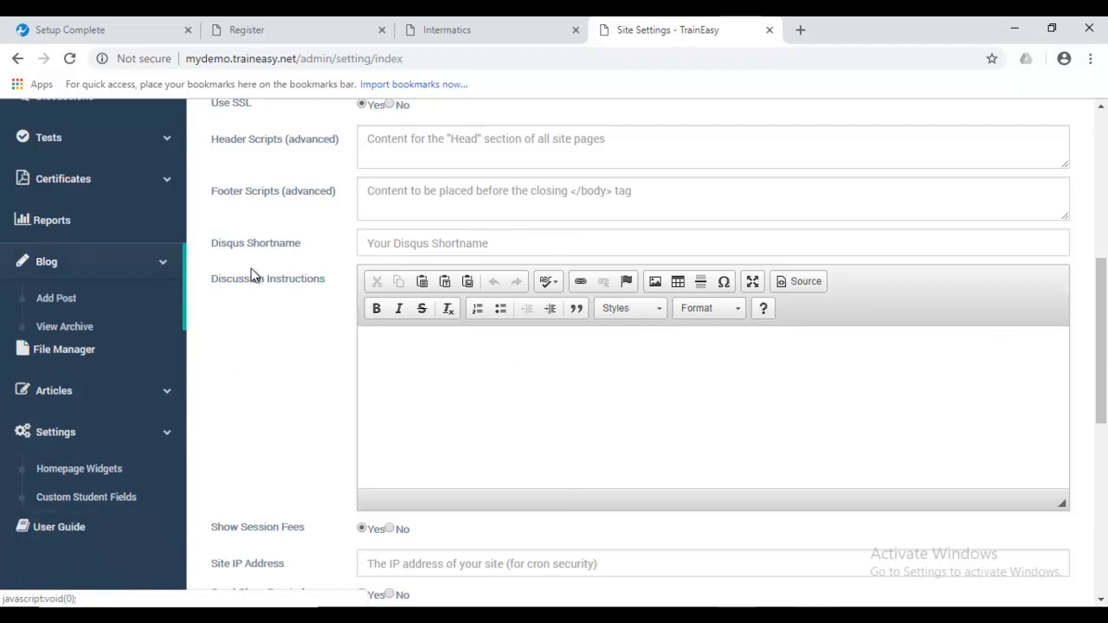
click(160, 268)
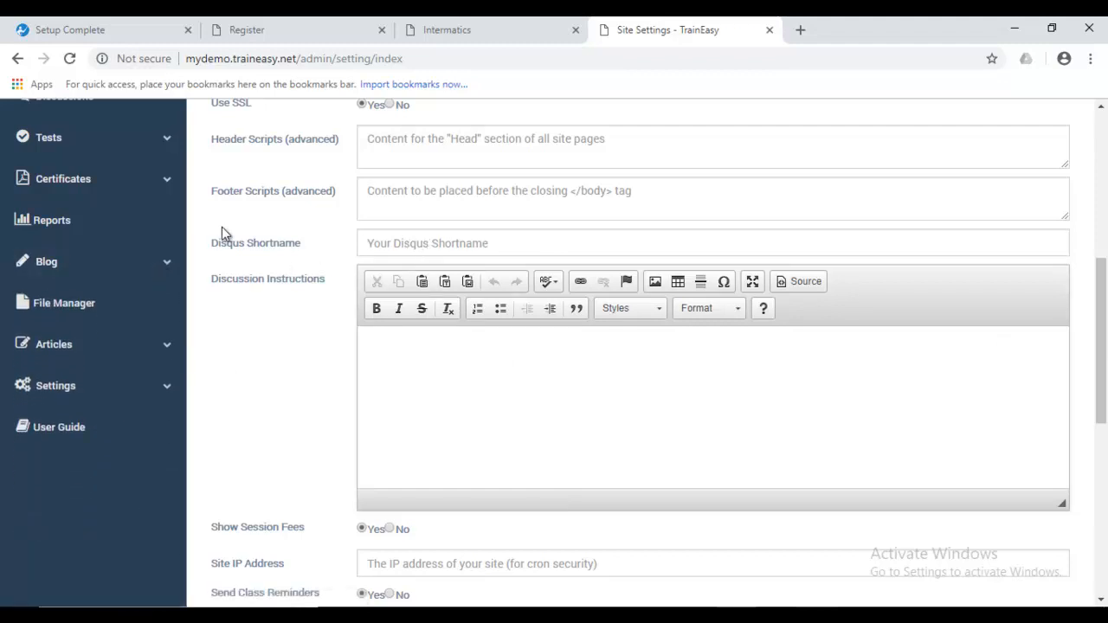
drag(244, 243, 210, 249)
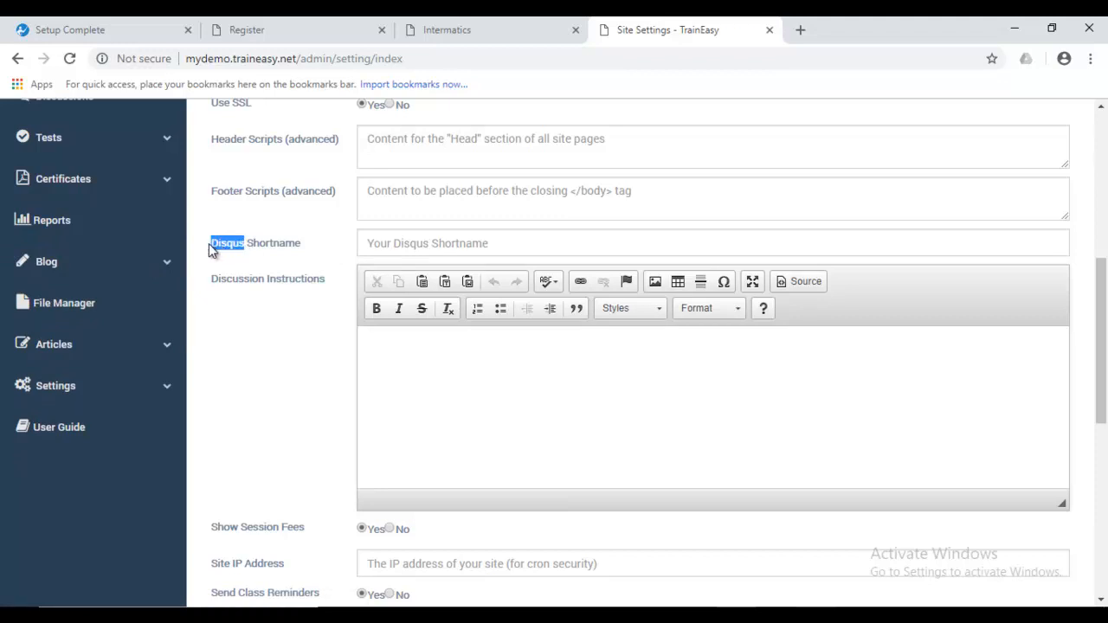
click(391, 236)
Examine the Discussion Instructions editor and the Discussions section's Instructor Chat and Student Forum entries.
click(805, 410)
drag(1105, 413, 1105, 343)
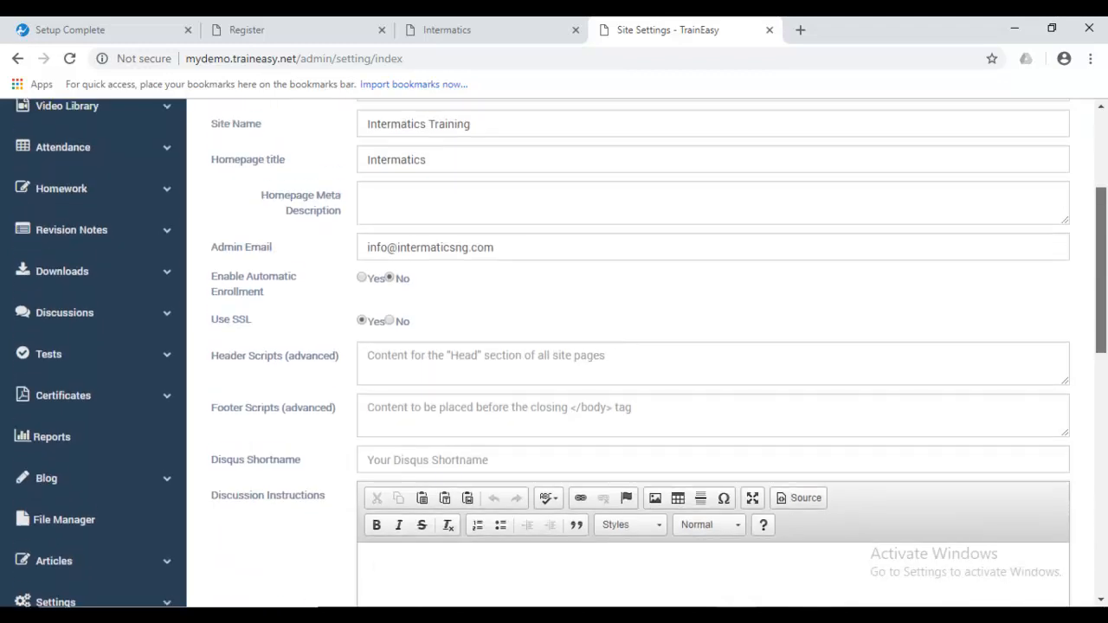
click(152, 320)
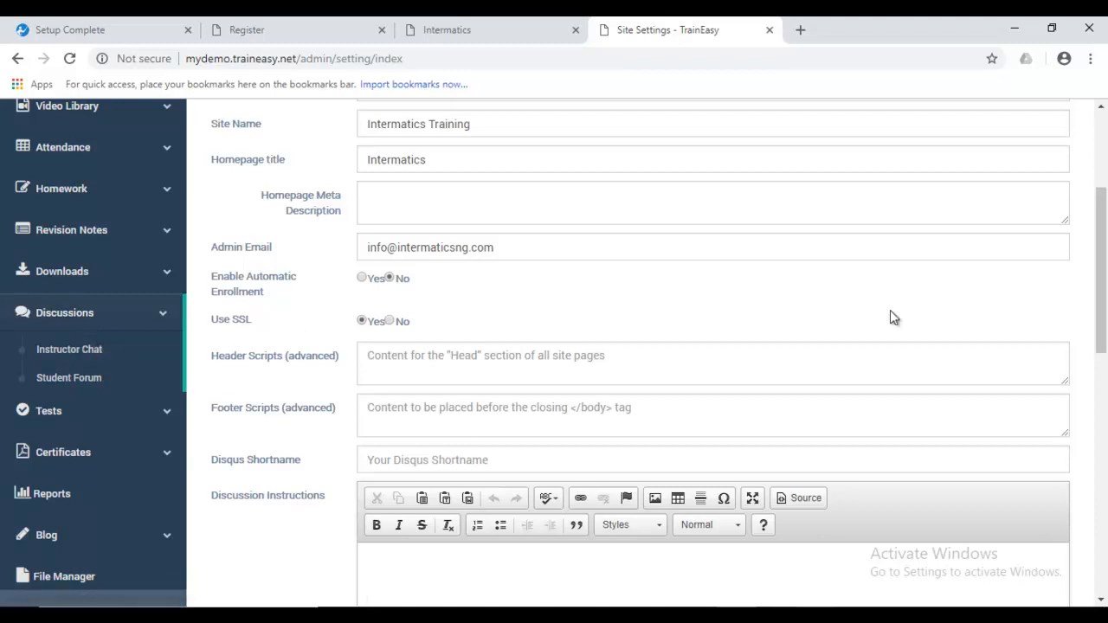
scroll(1106, 277, down, 4)
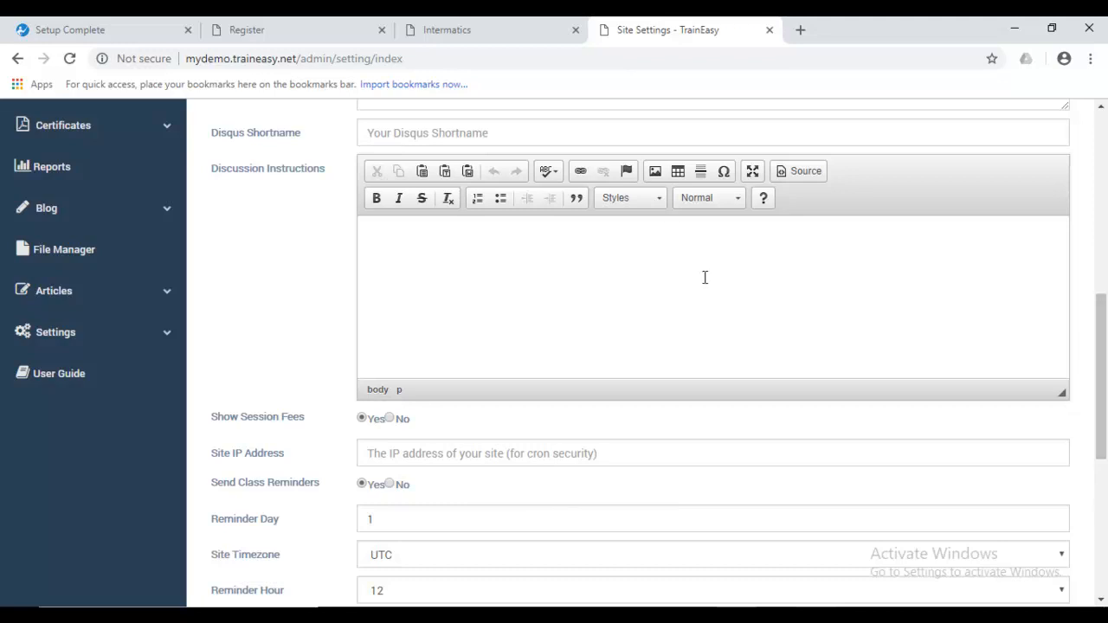
Review the Show Session Fees, Site IP Address, Send Class Reminders, Reminder Day and Site Timezone settings, including the available timezones.
scroll(1105, 363, down, 2)
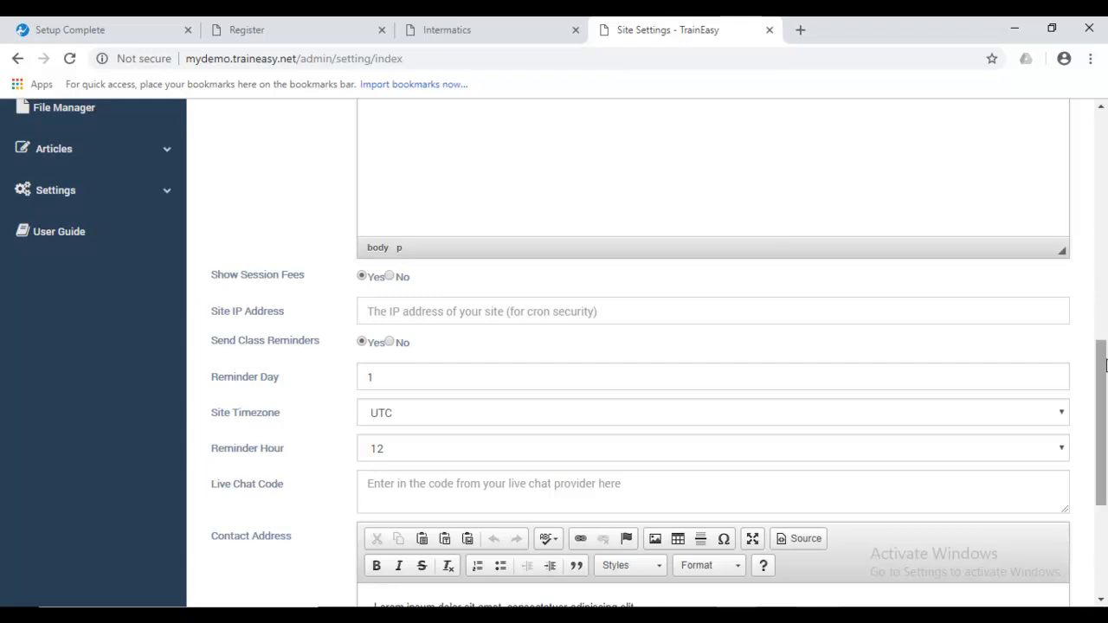
drag(1105, 367, 1105, 373)
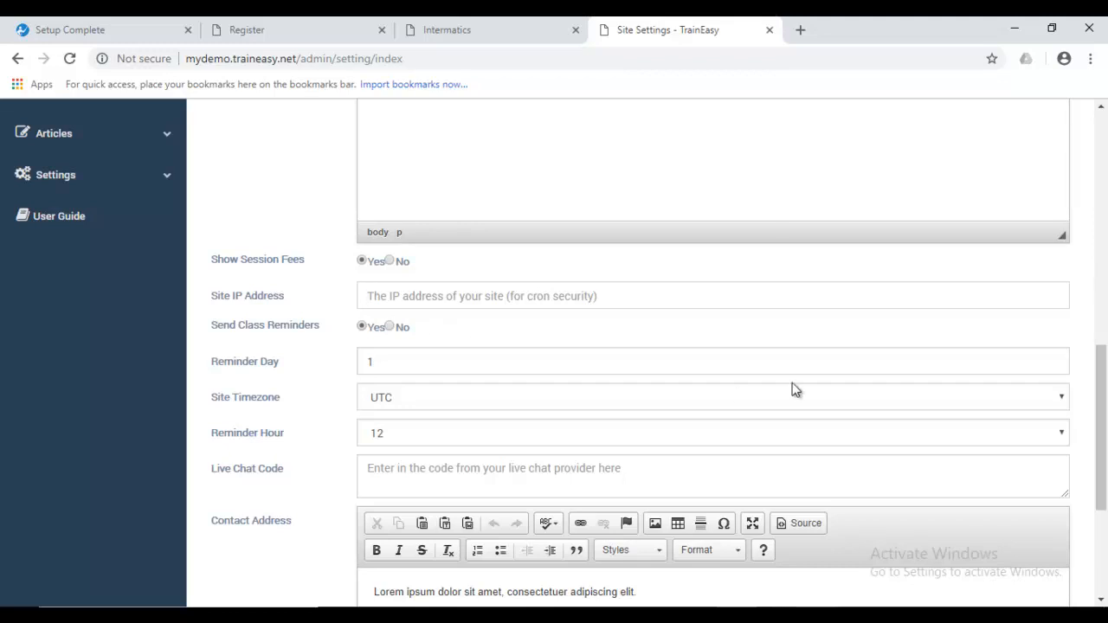
click(362, 326)
click(433, 372)
click(461, 405)
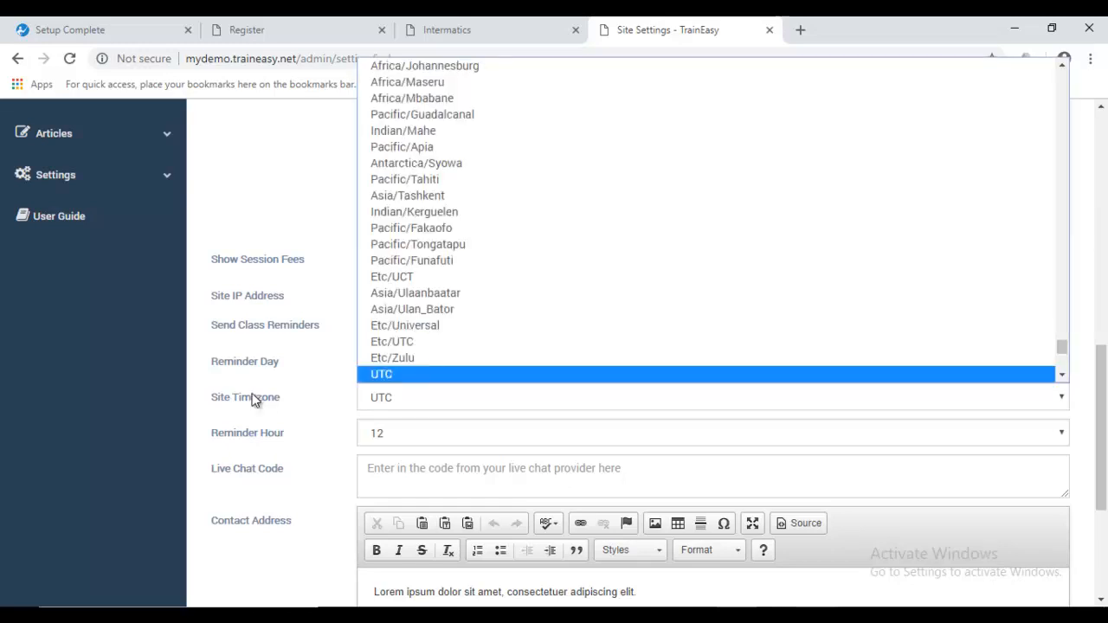
click(345, 403)
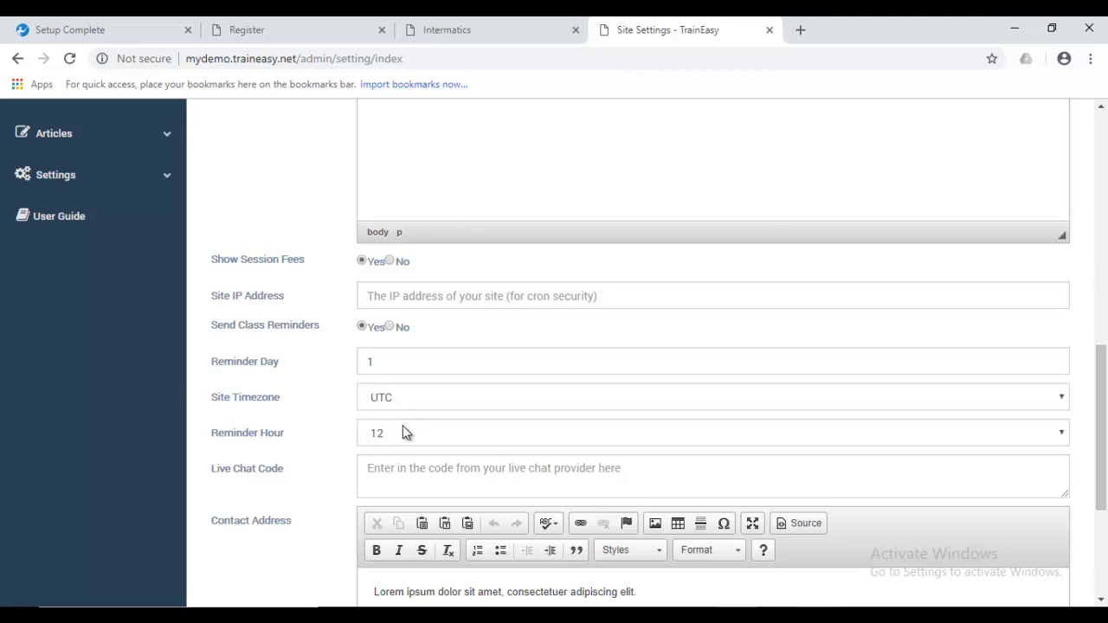
Set the Reminder Hour to 10.
click(394, 429)
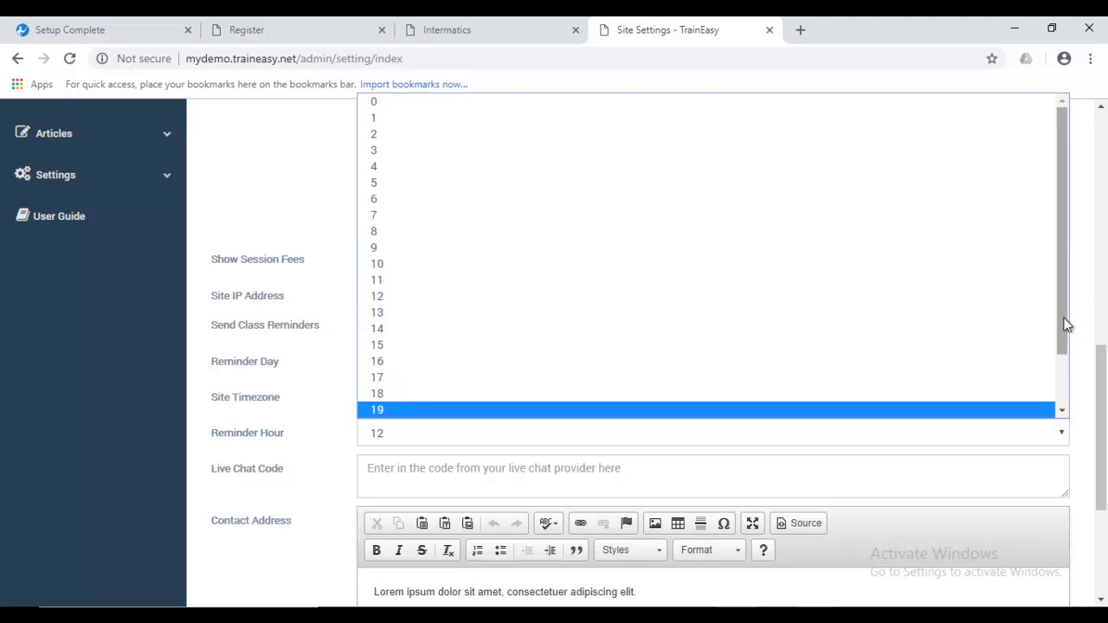
drag(1066, 317, 1053, 220)
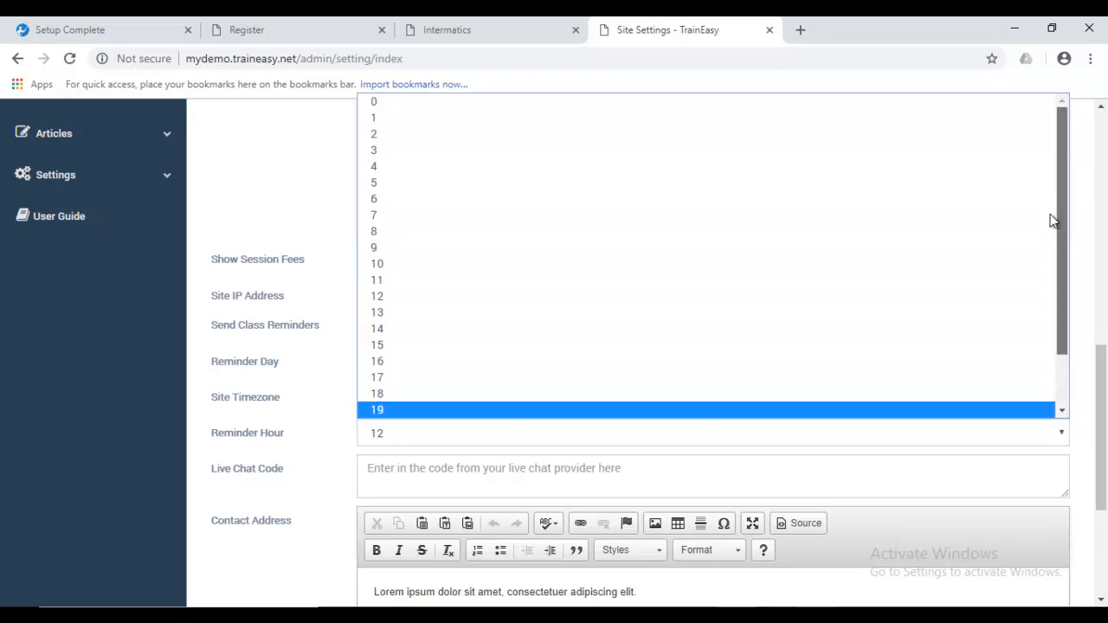
drag(1060, 265, 1046, 217)
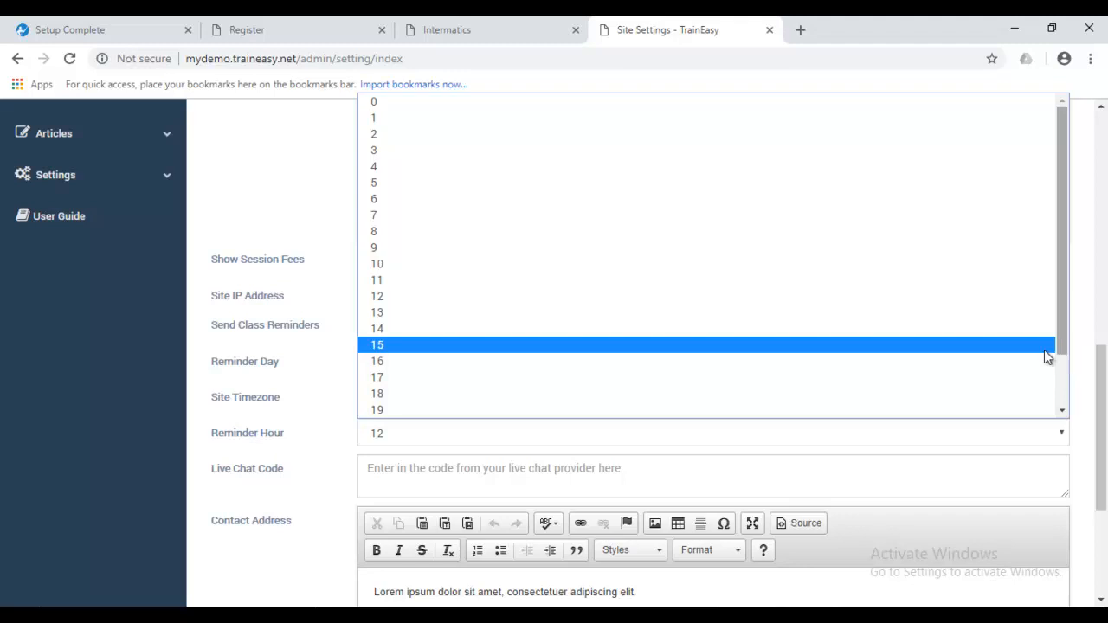
click(991, 264)
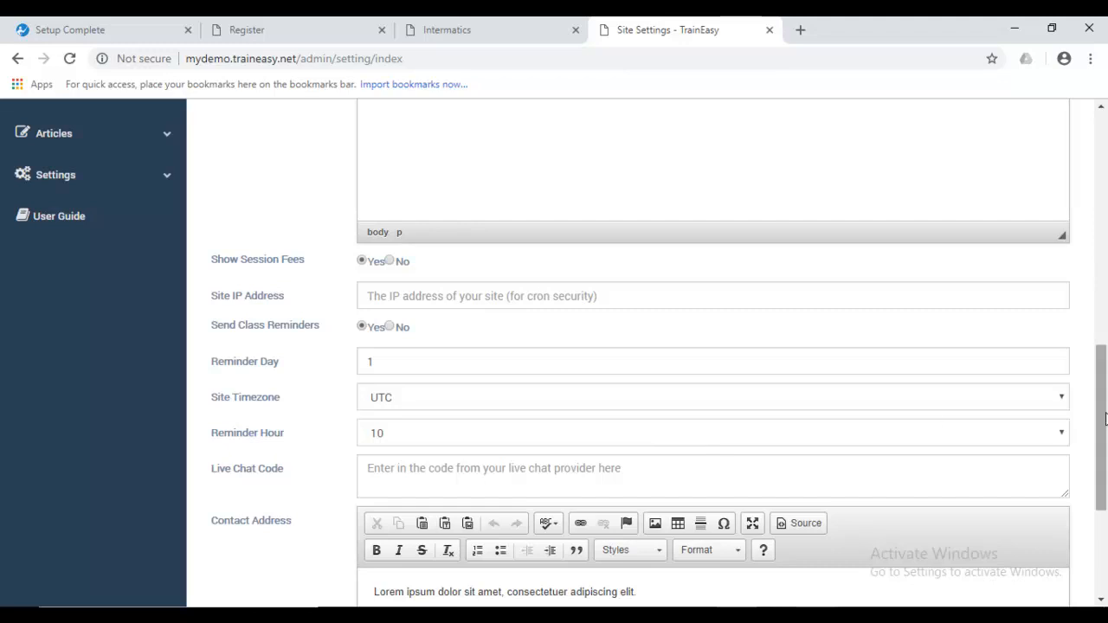
Review the Live Chat Code setting, where the chat provider's code is entered.
drag(1105, 418, 1105, 429)
scroll(805, 459, down, 2)
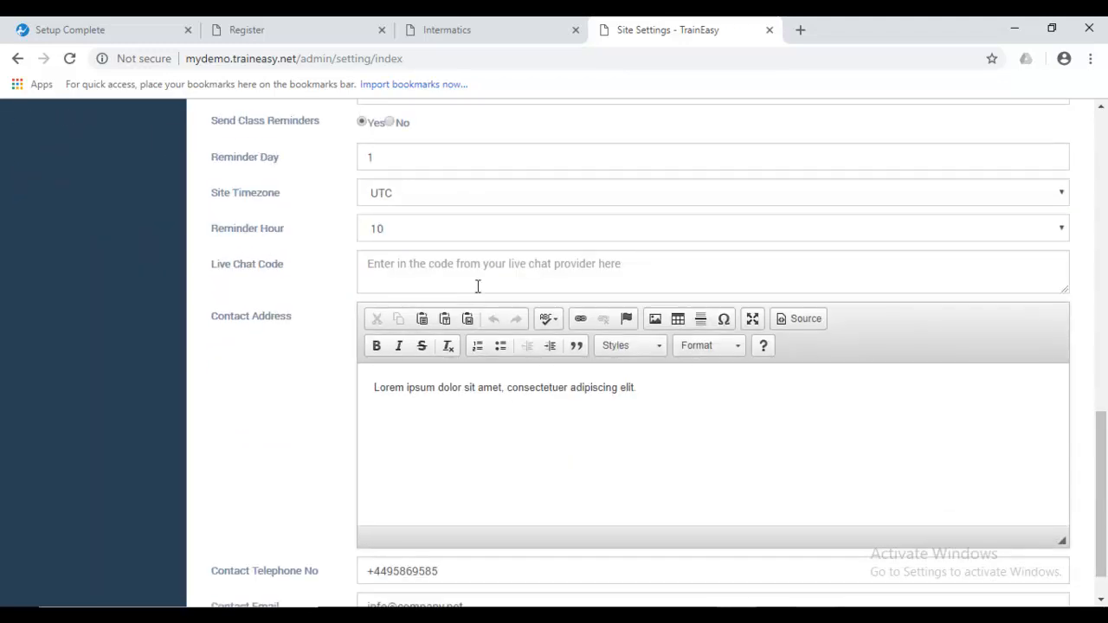
click(895, 400)
click(428, 254)
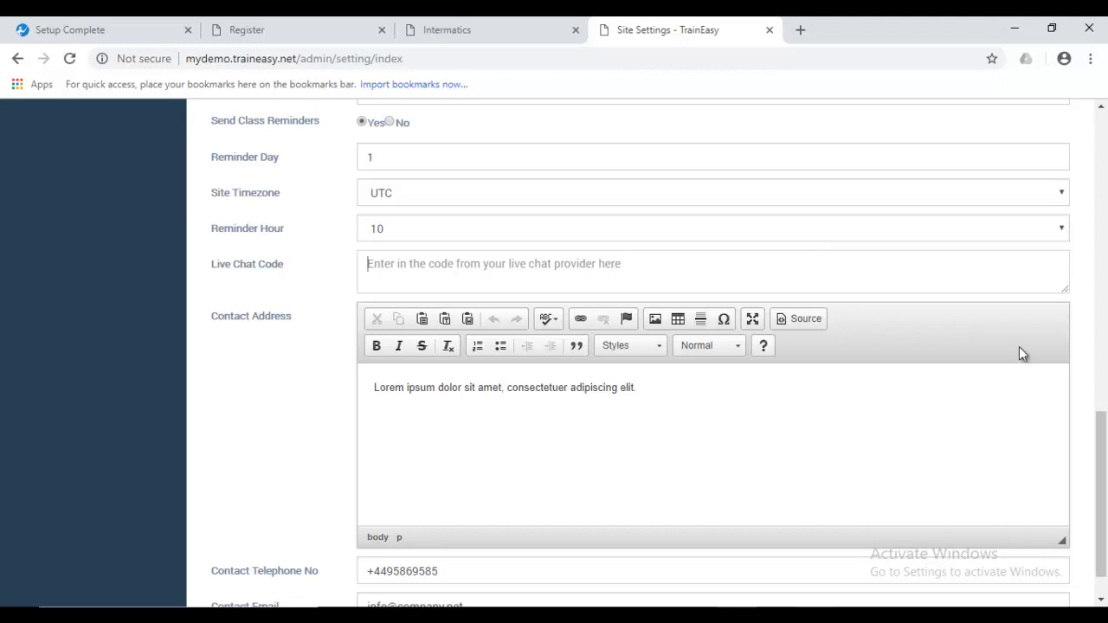
Review the Contact Address, Contact Telephone No and Contact Email settings at the end of the general settings.
drag(1106, 446, 1106, 464)
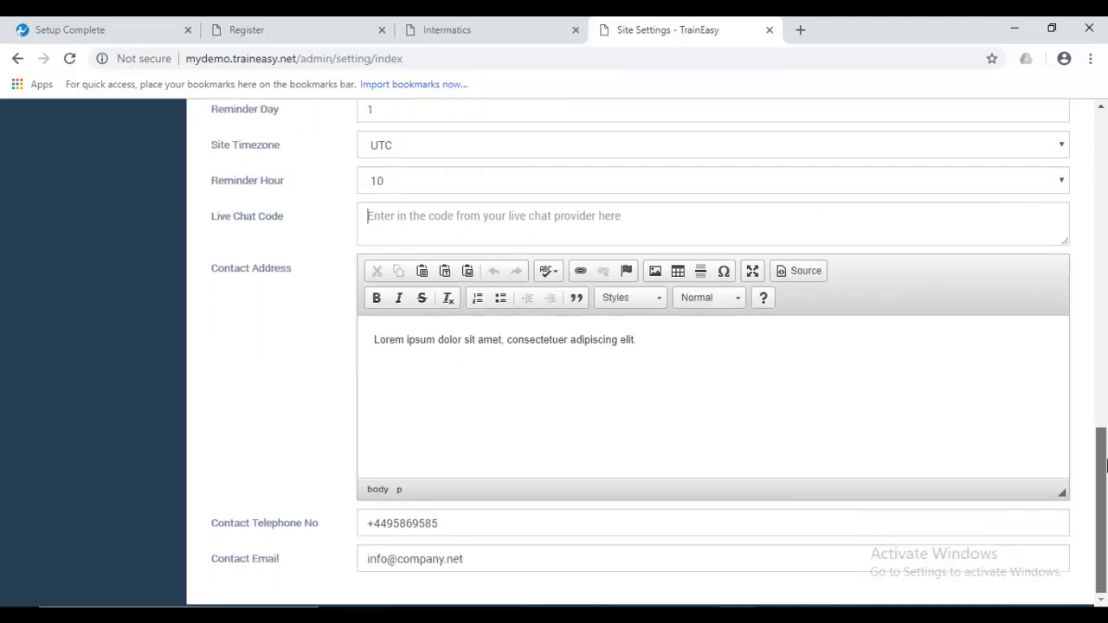
click(680, 369)
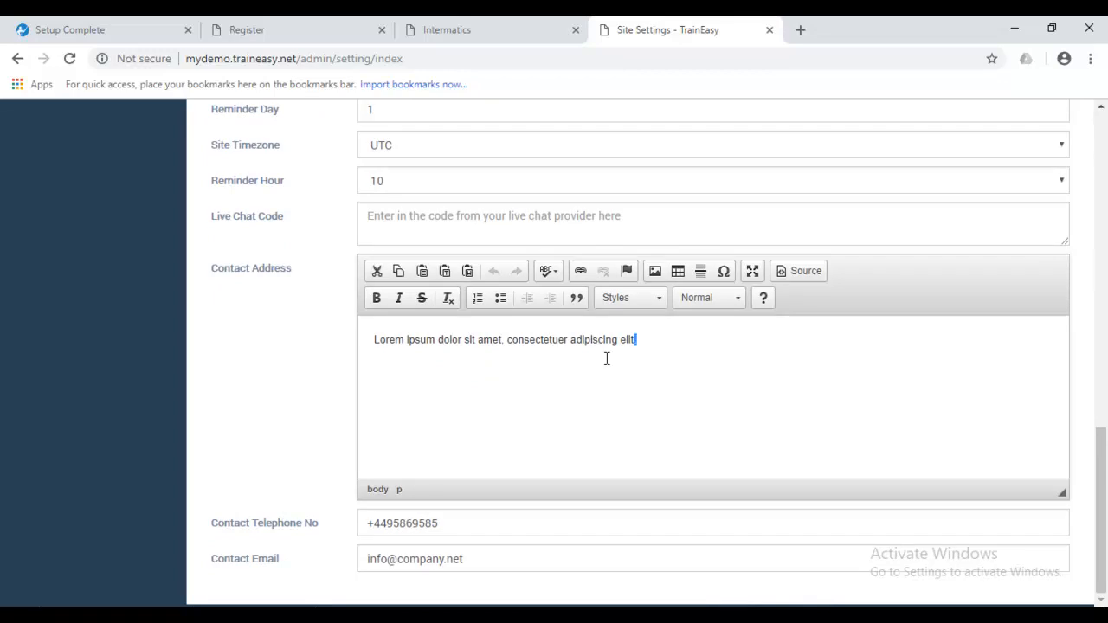
key(ctrl+a)
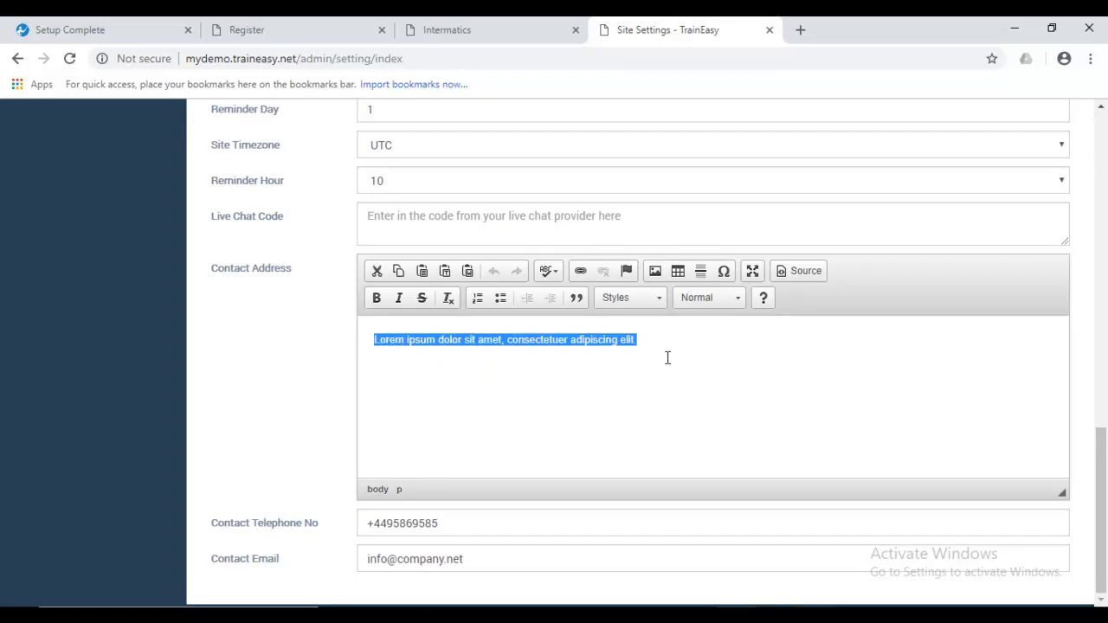
click(538, 523)
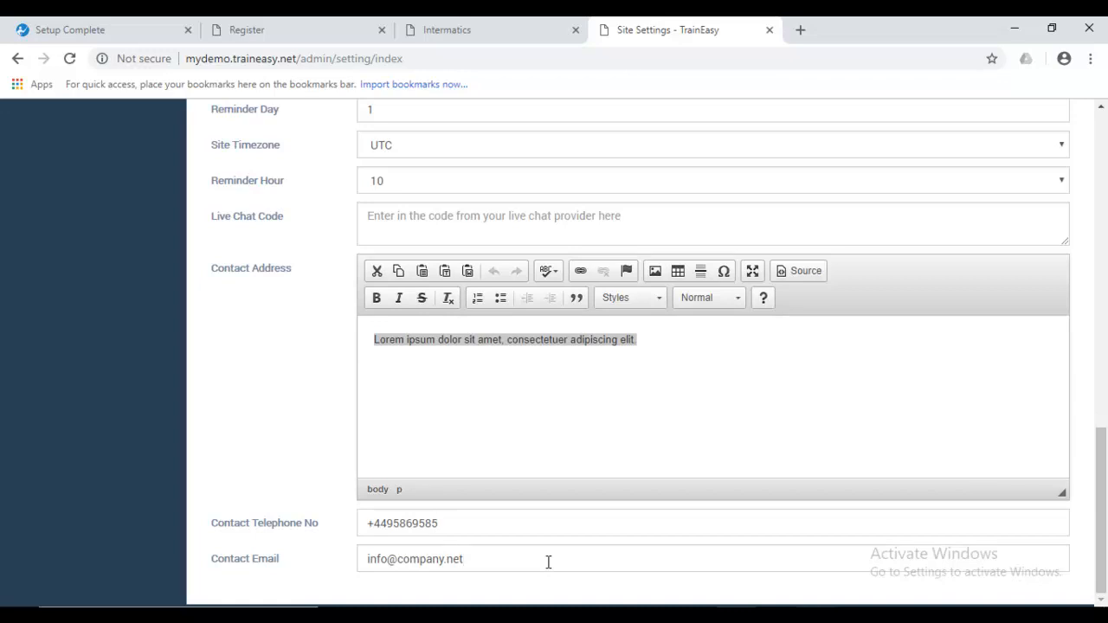
drag(549, 563, 315, 561)
drag(1083, 518, 1102, 519)
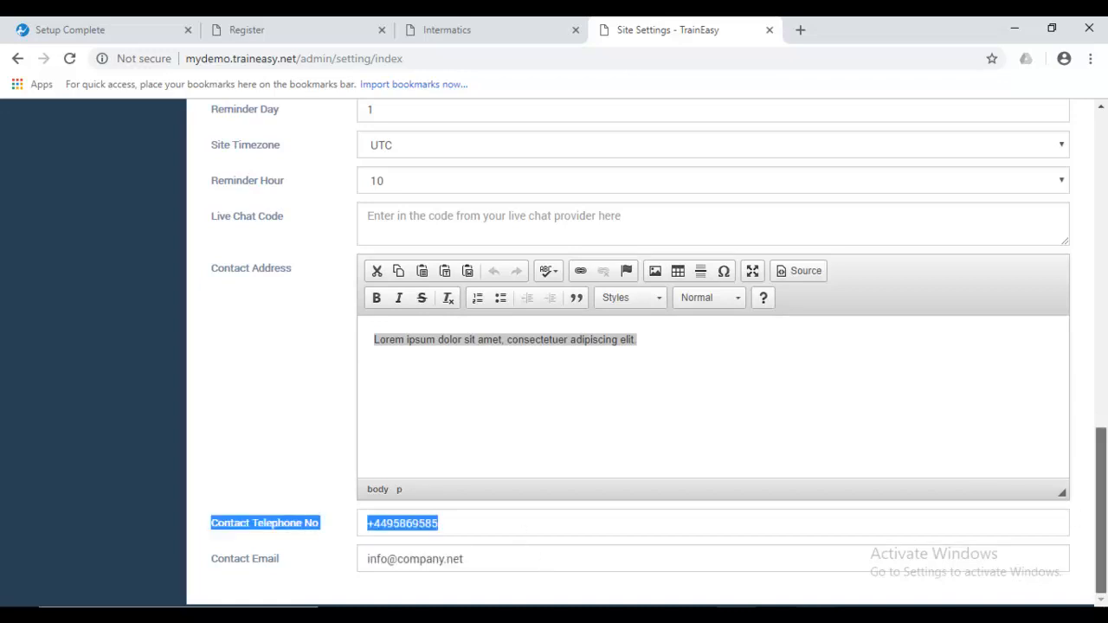
click(1076, 534)
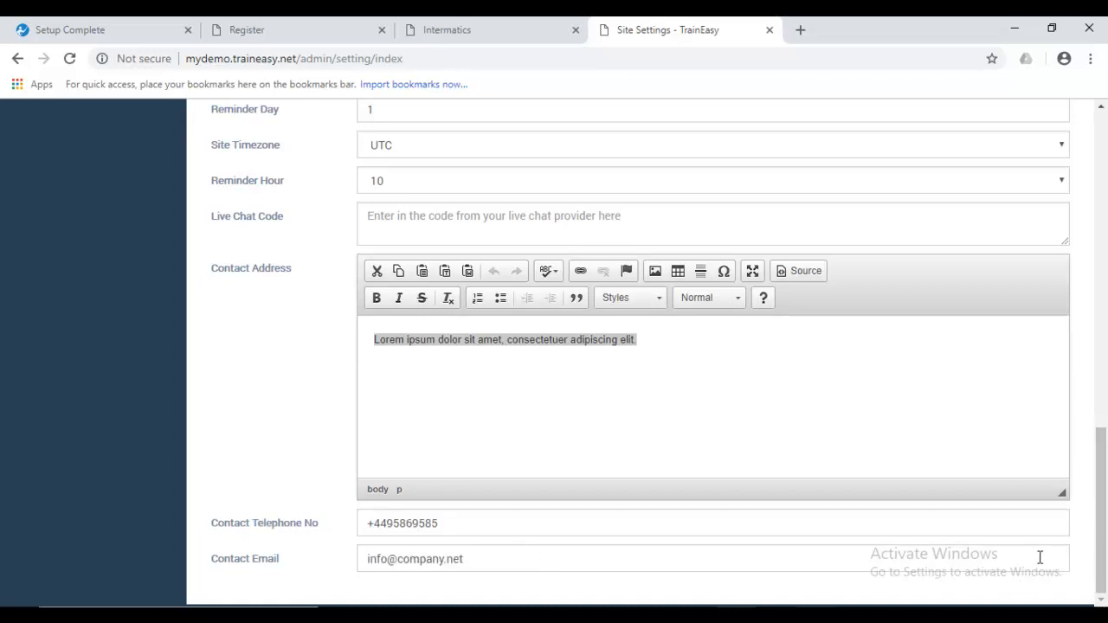
click(1040, 558)
Open the Logo & Icon settings and compare the configured logo with the one on the live homepage.
drag(1106, 539, 1106, 271)
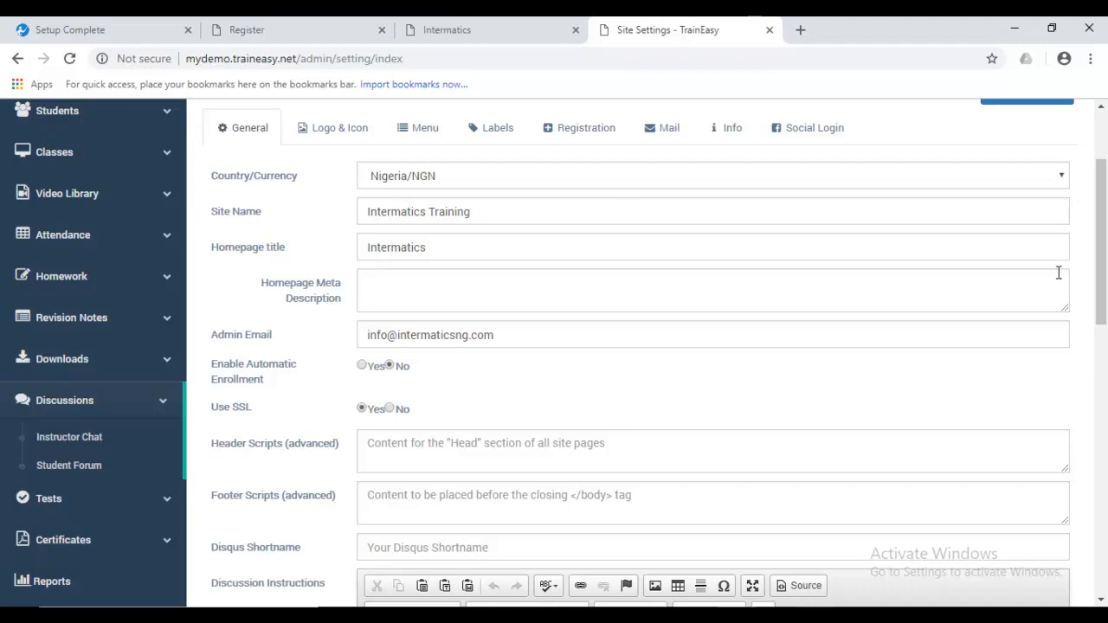
click(358, 139)
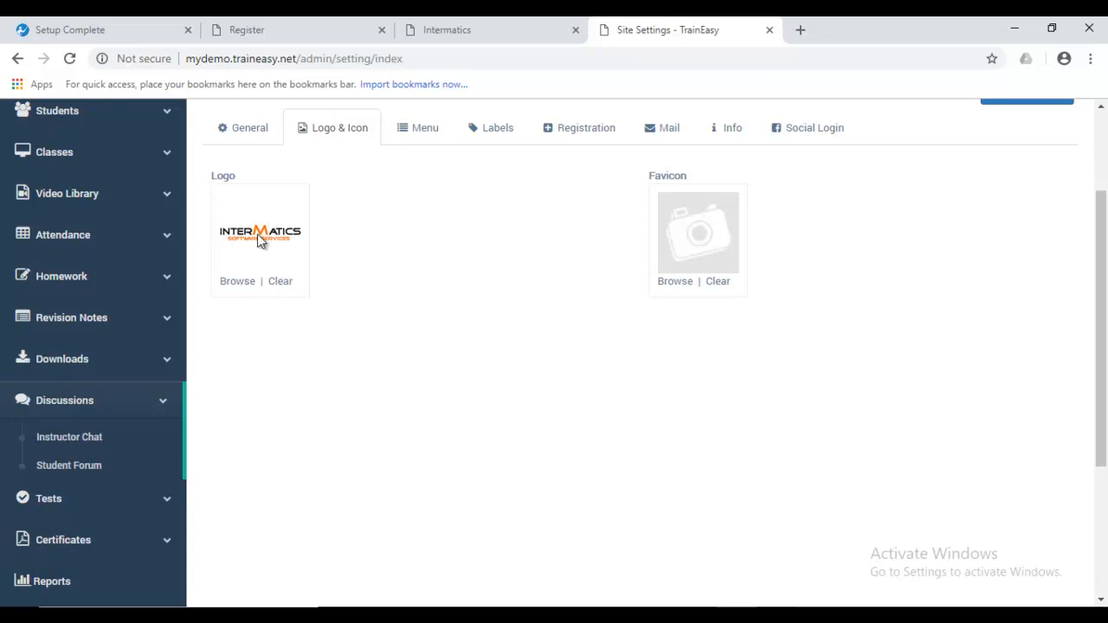
click(492, 26)
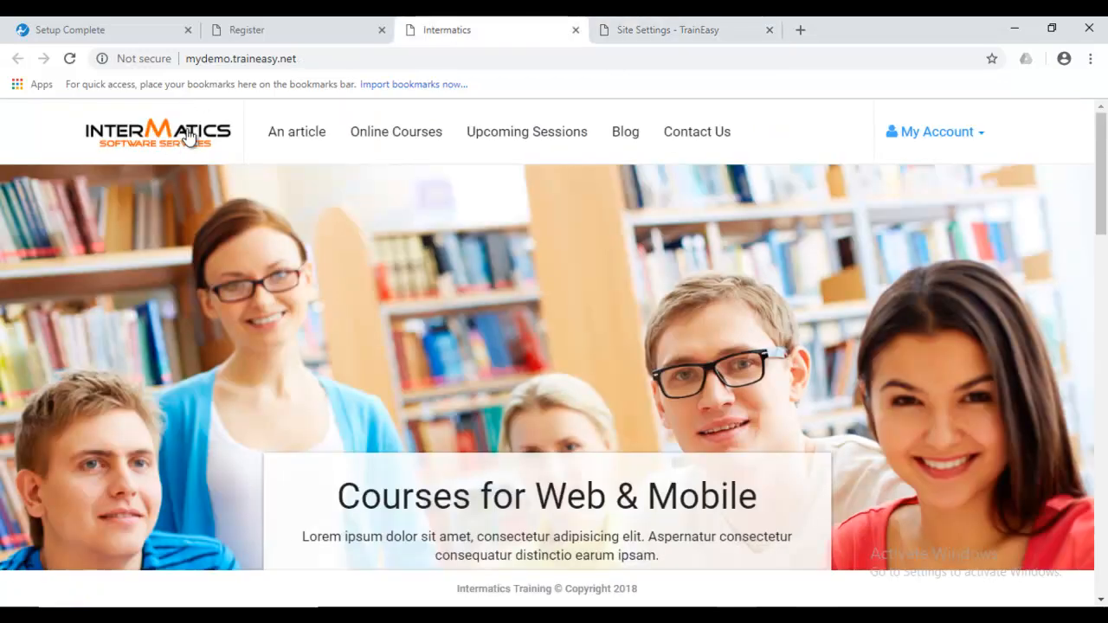
click(683, 25)
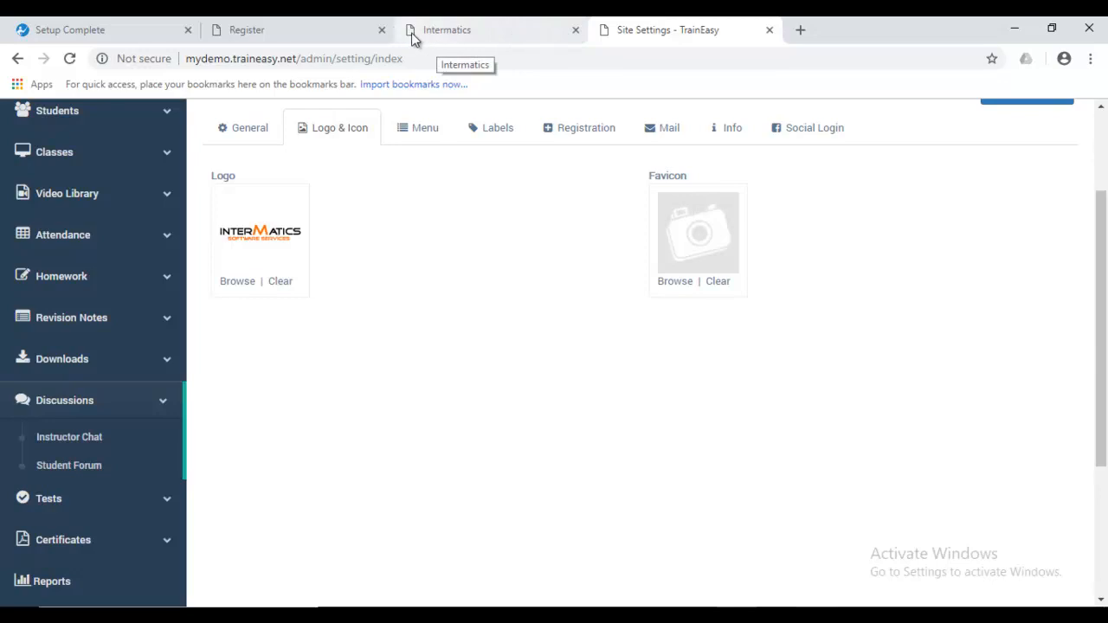
Compare the empty Favicon setting with the icon on the homepage's browser tab.
click(454, 31)
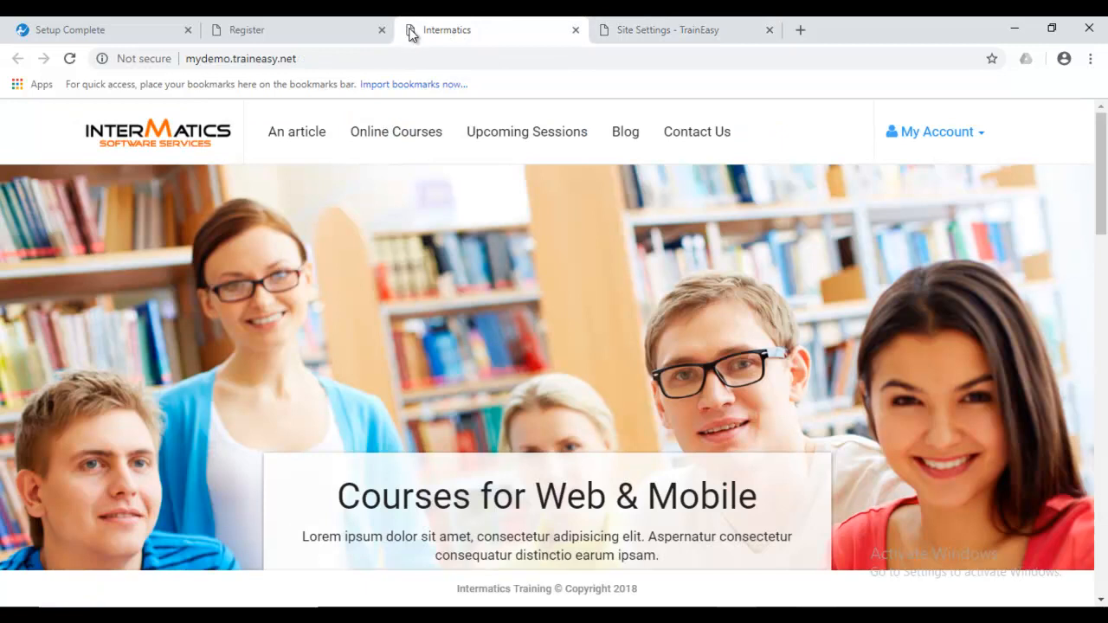
click(630, 24)
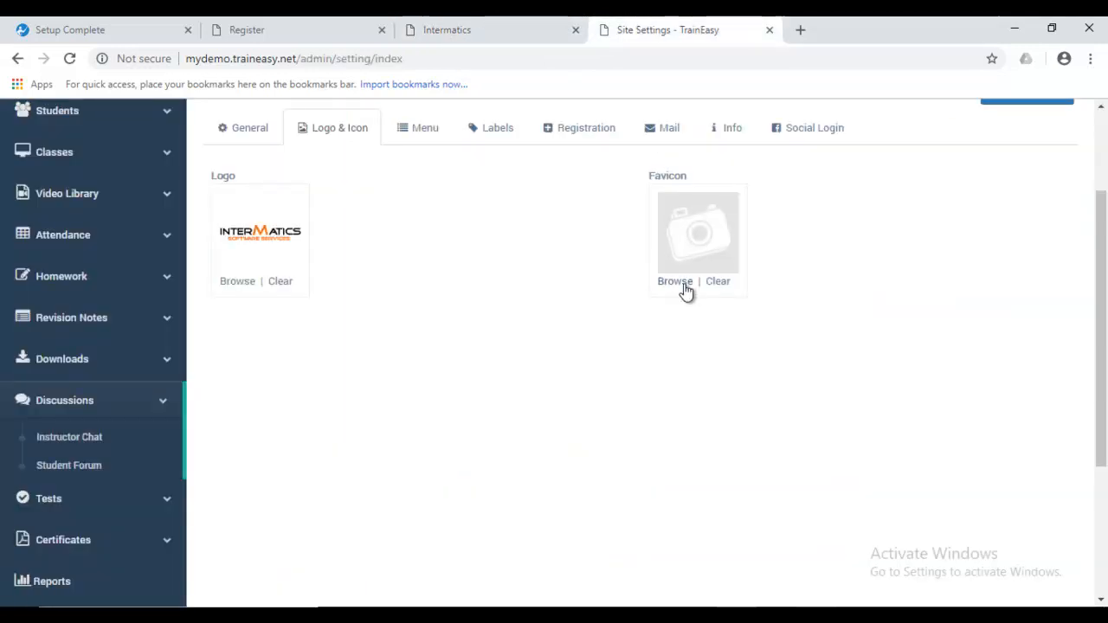
click(447, 39)
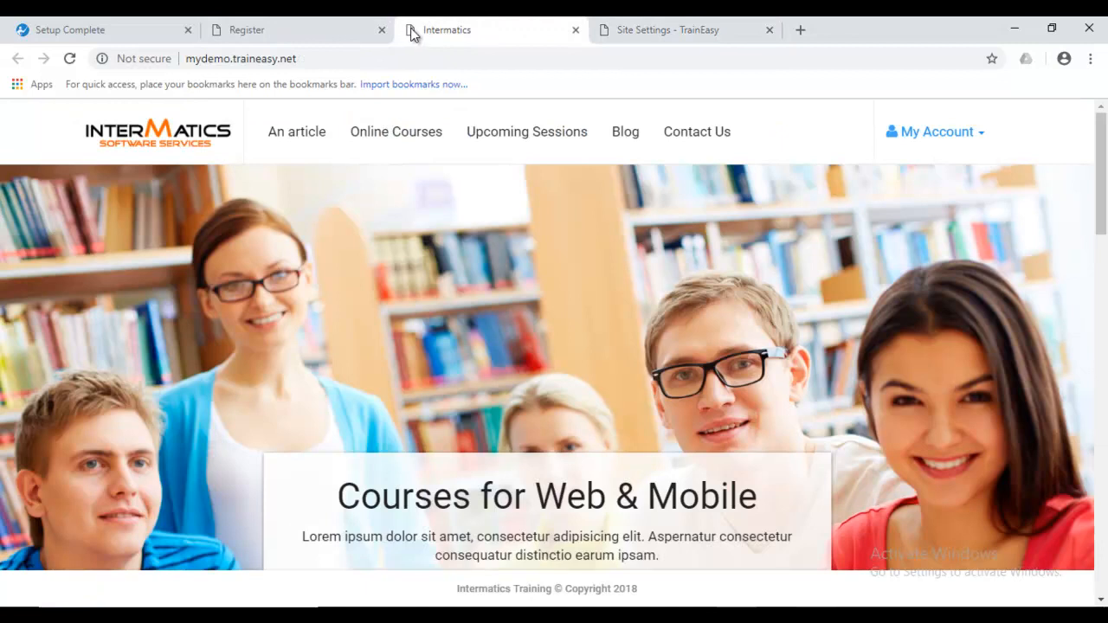
Open the Menu settings and compare the Show Online Courses option with the navigation on the live homepage.
click(666, 28)
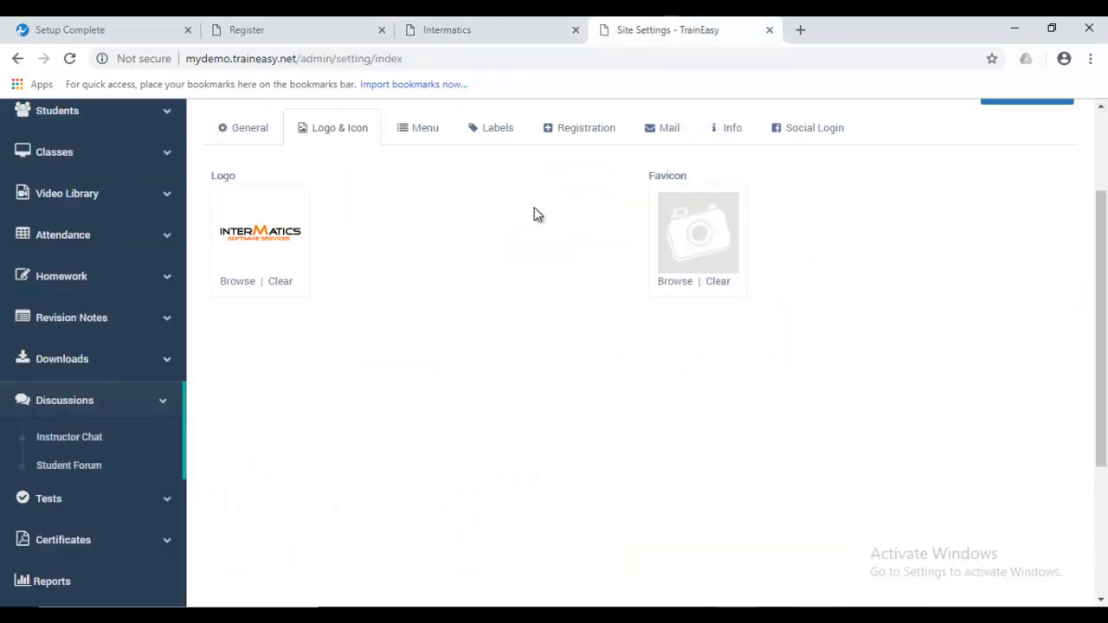
click(409, 141)
scroll(1106, 257, up, 2)
scroll(1105, 251, down, 2)
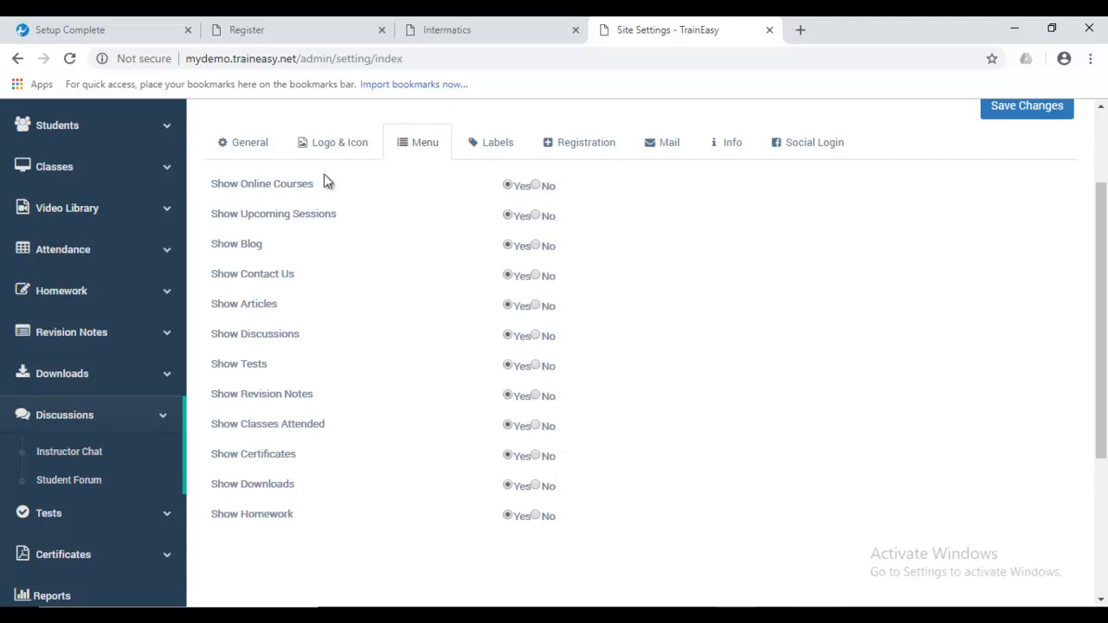
click(491, 37)
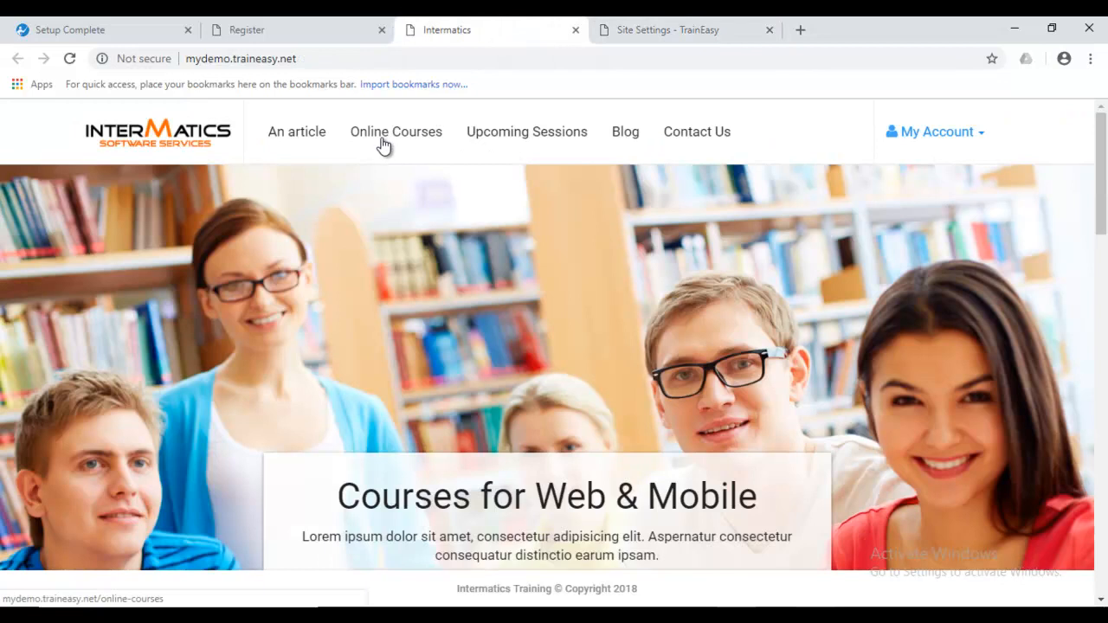
click(632, 29)
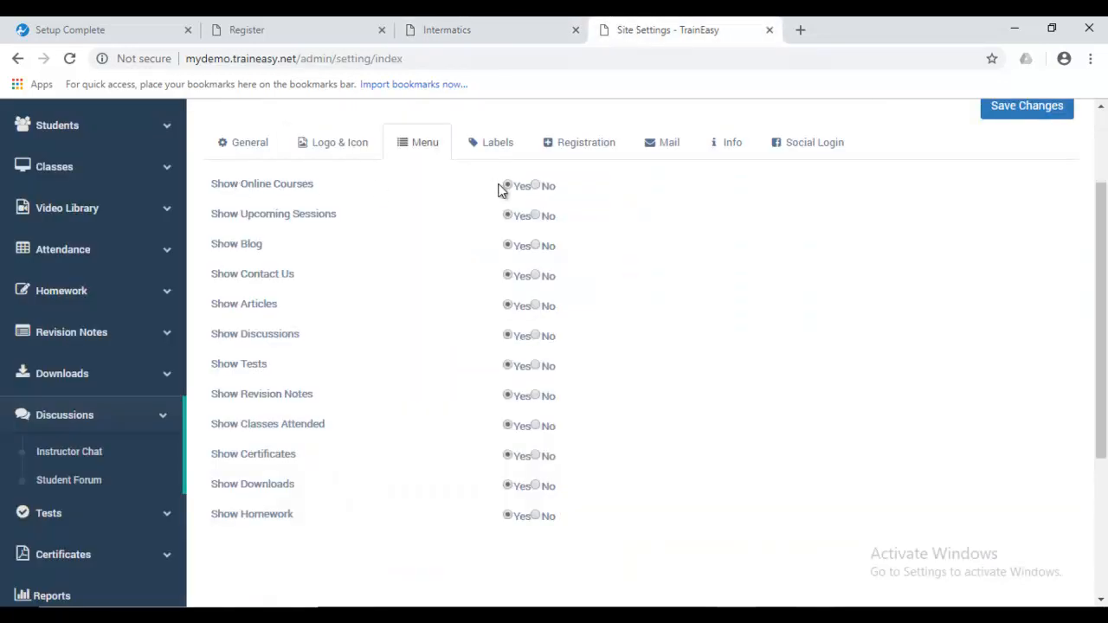
Check the remaining Menu visibility options, such as Show Upcoming Sessions and Show Blog, against the homepage's navigation items.
click(491, 26)
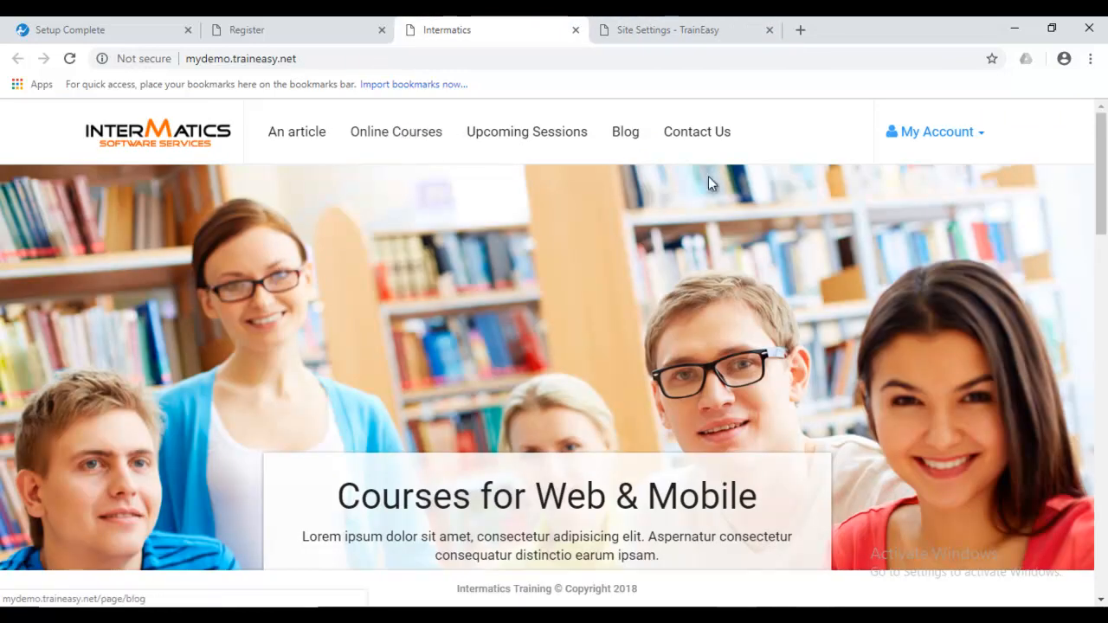
click(628, 25)
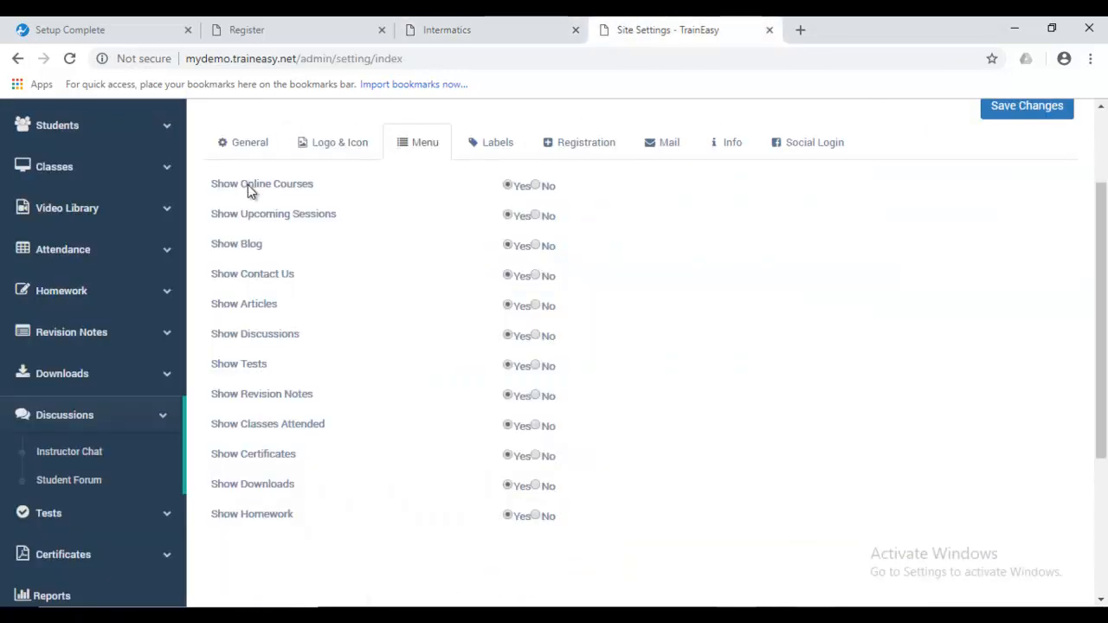
click(500, 24)
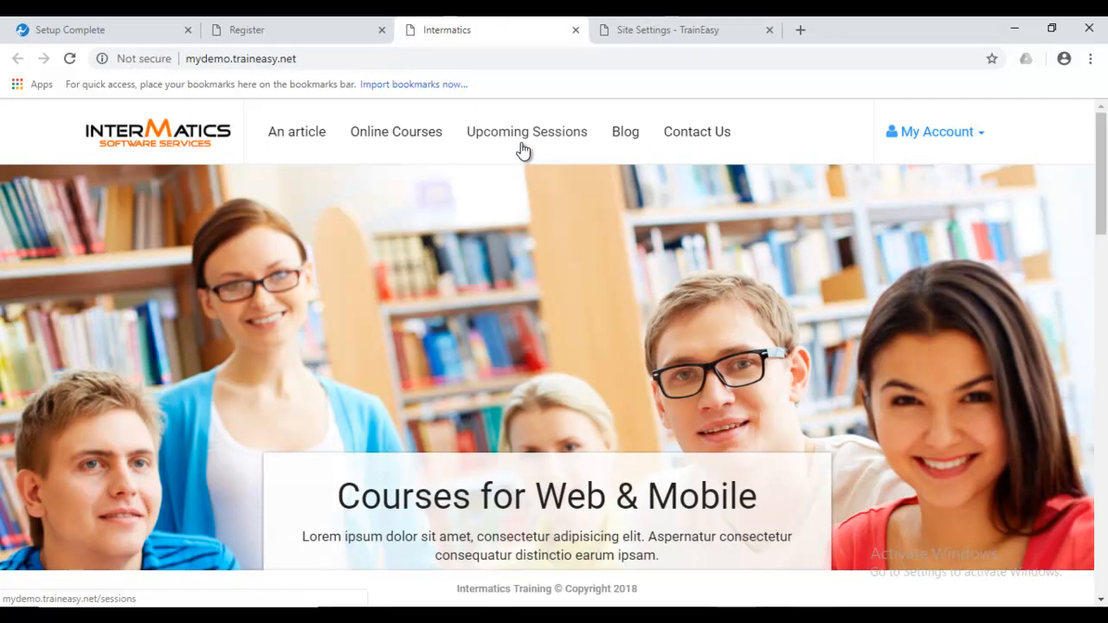
click(639, 24)
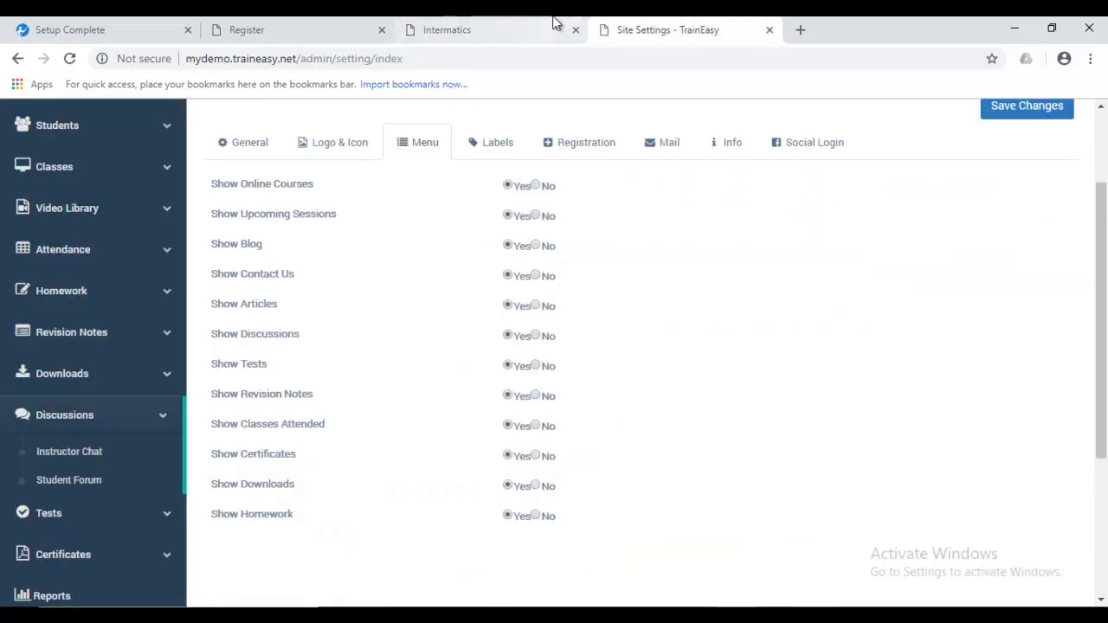
click(555, 24)
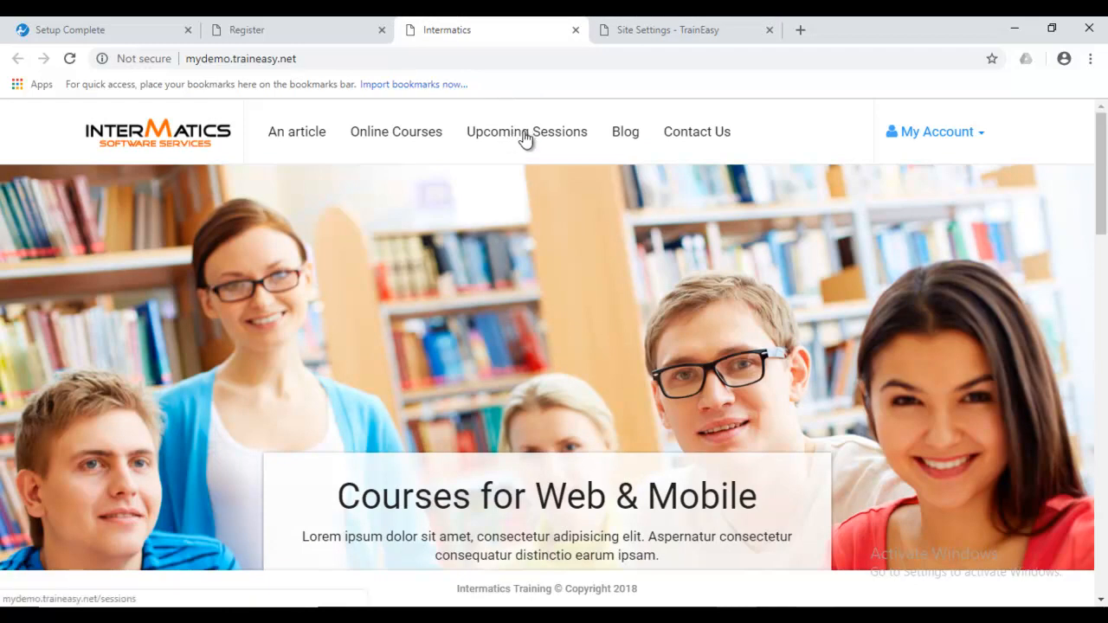
click(637, 31)
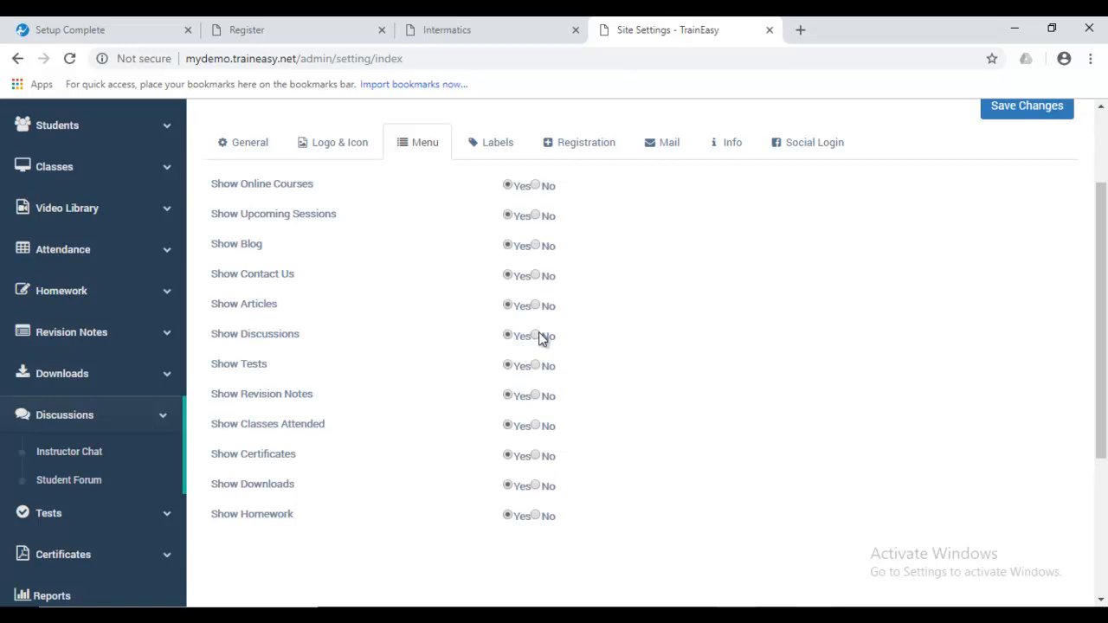
click(500, 22)
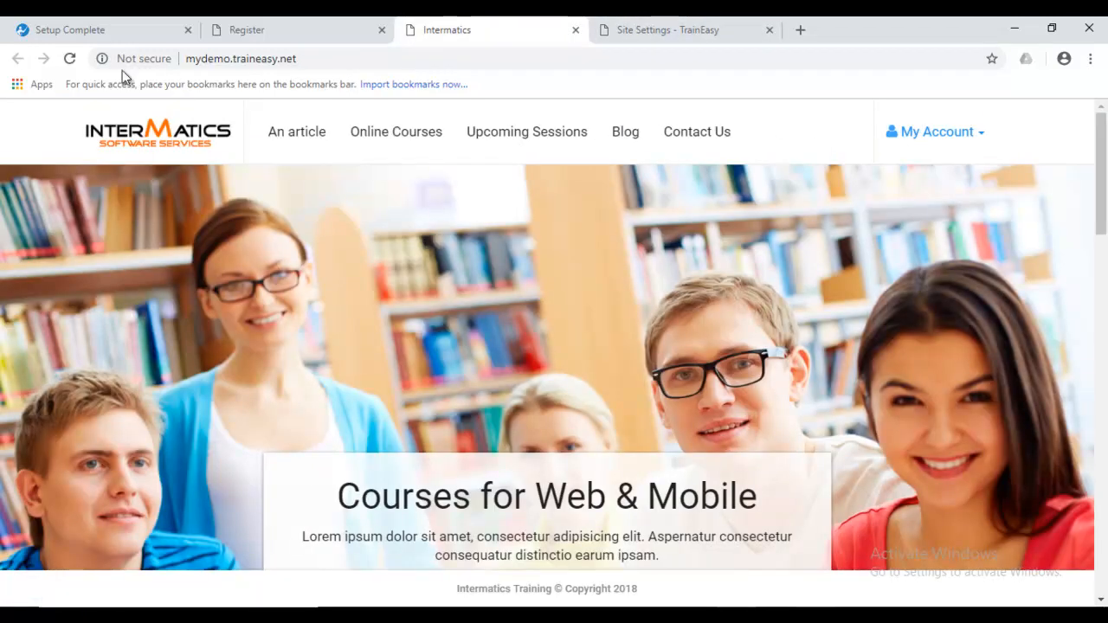
click(681, 24)
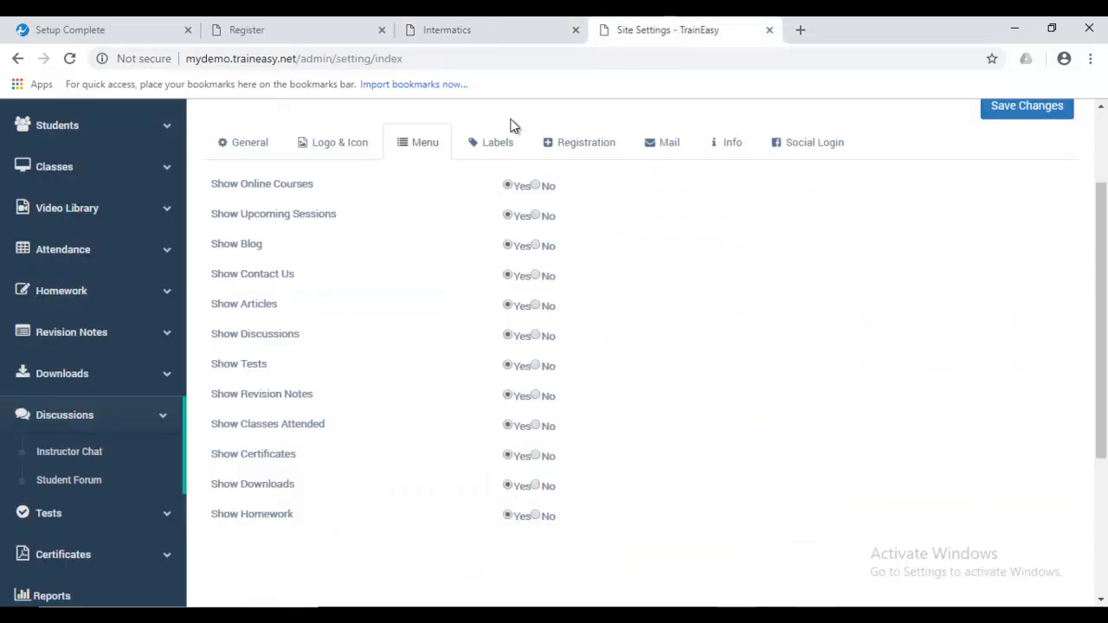
Open the Labels settings and look through the list of labels that can be renamed.
click(498, 143)
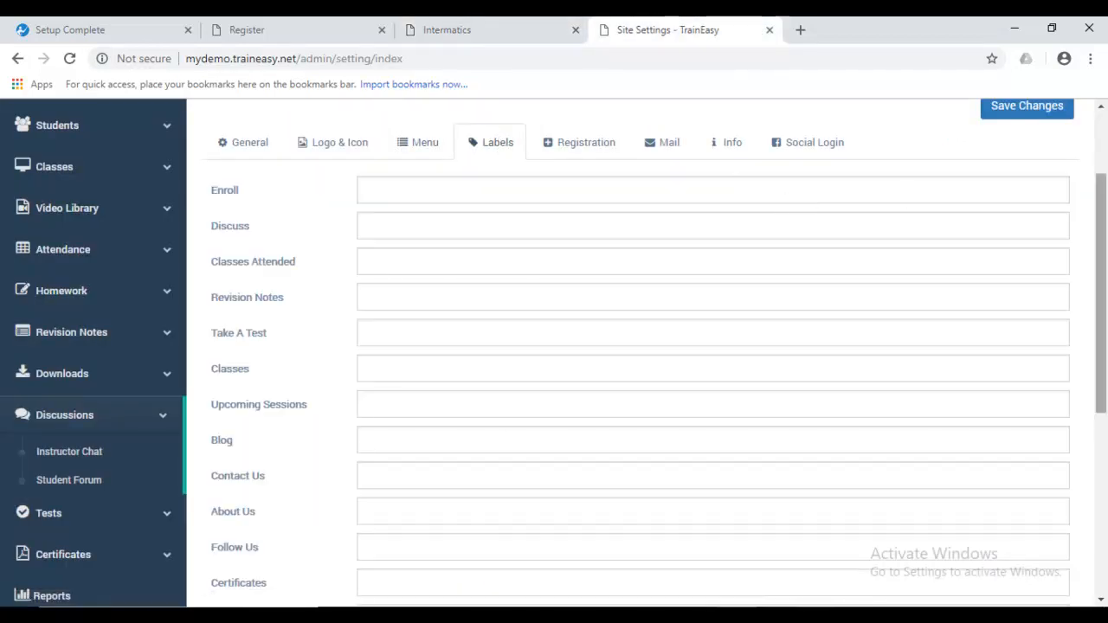
drag(1106, 255, 1107, 229)
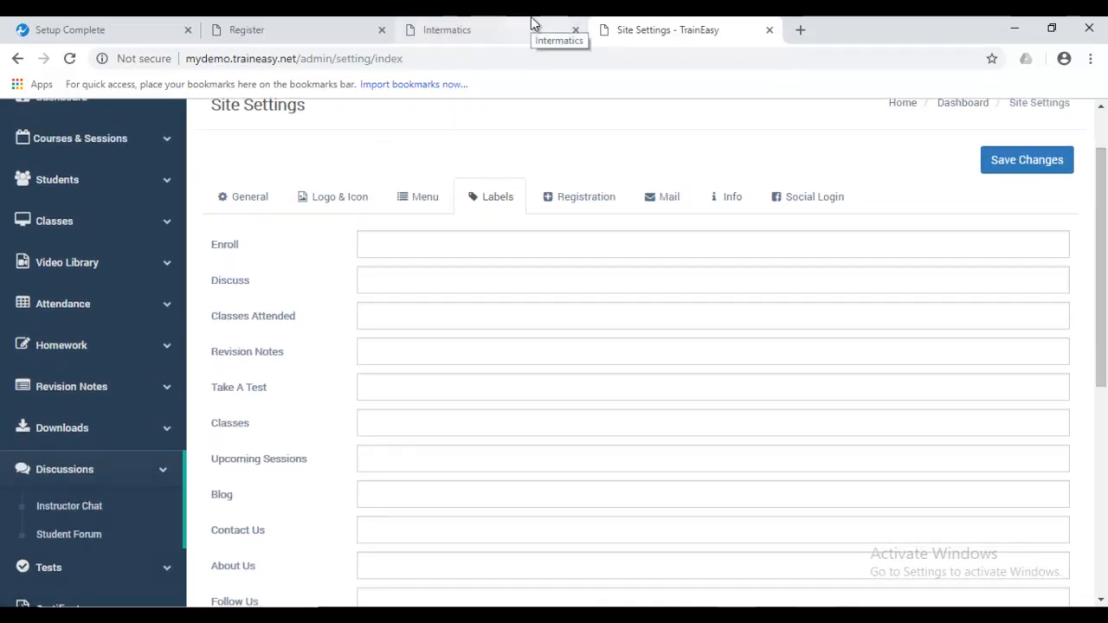
drag(1106, 233, 1107, 433)
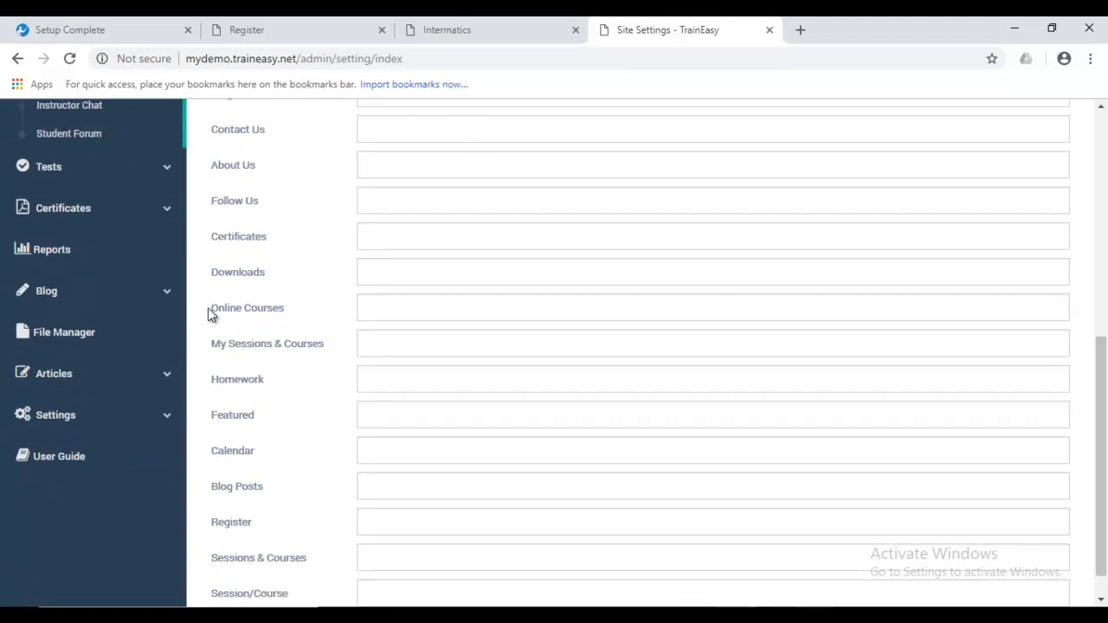
Examine the Online Courses label field and compare it with the matching menu item on the homepage.
drag(214, 316, 294, 314)
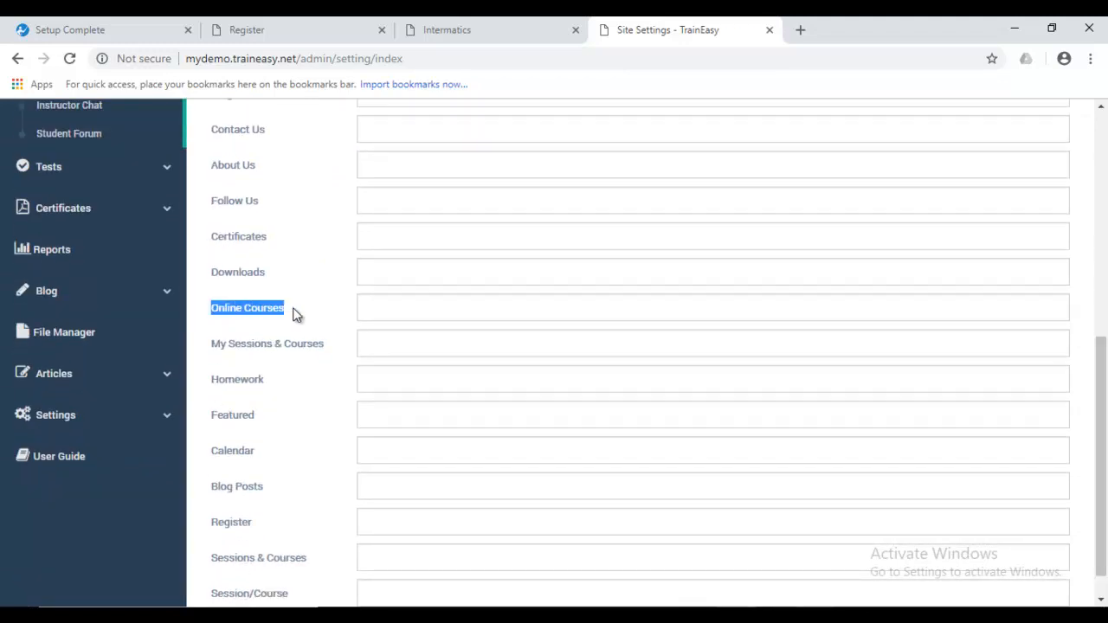
click(429, 300)
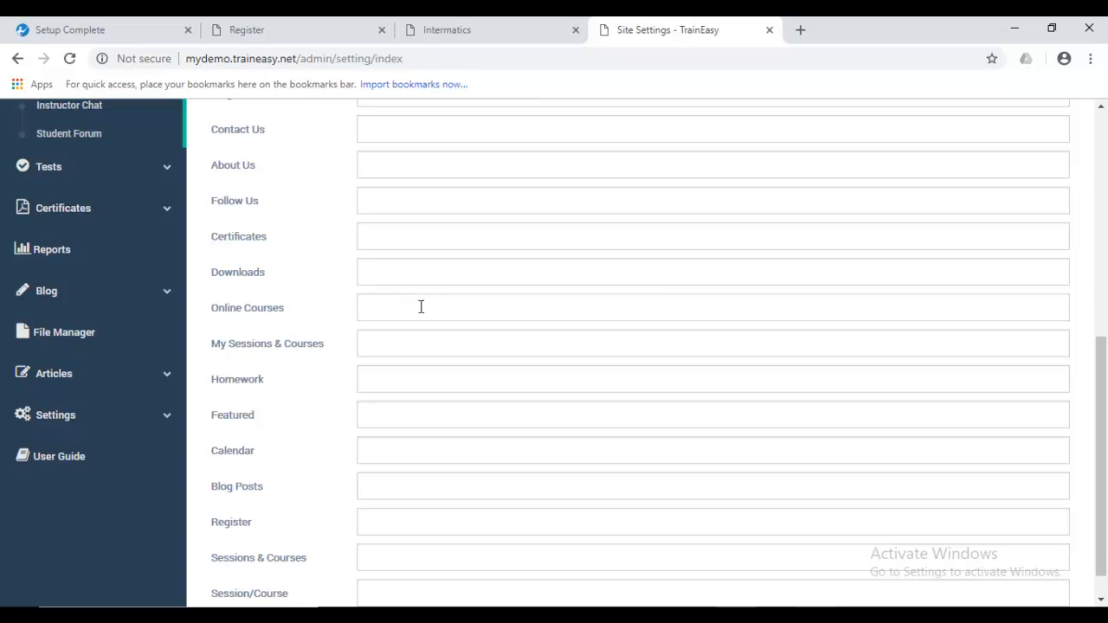
scroll(1102, 364, up, 1)
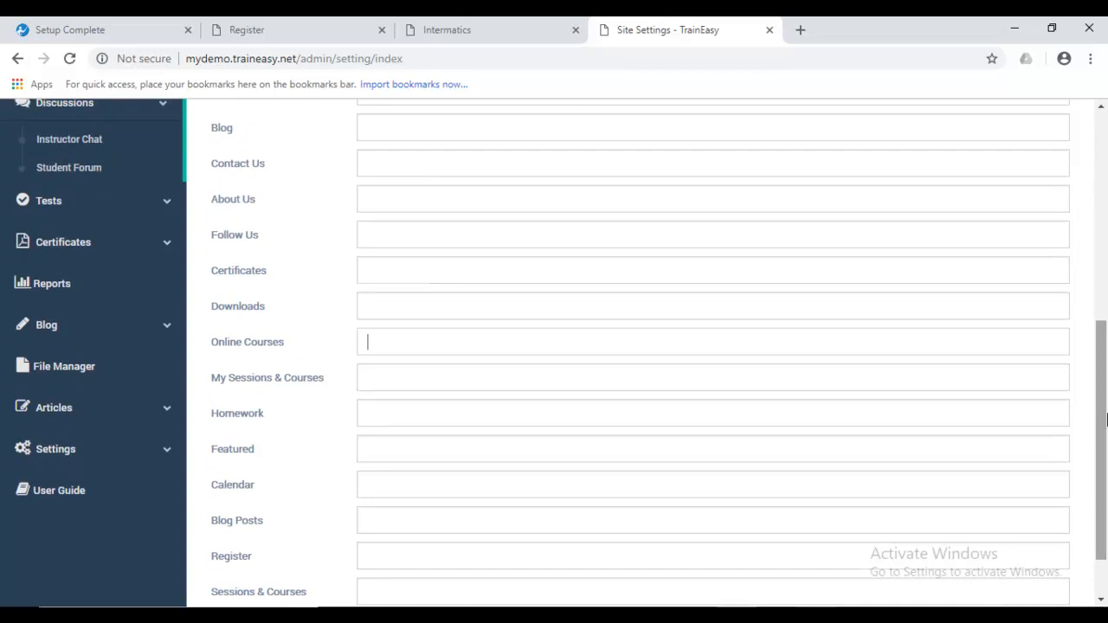
click(487, 24)
click(684, 22)
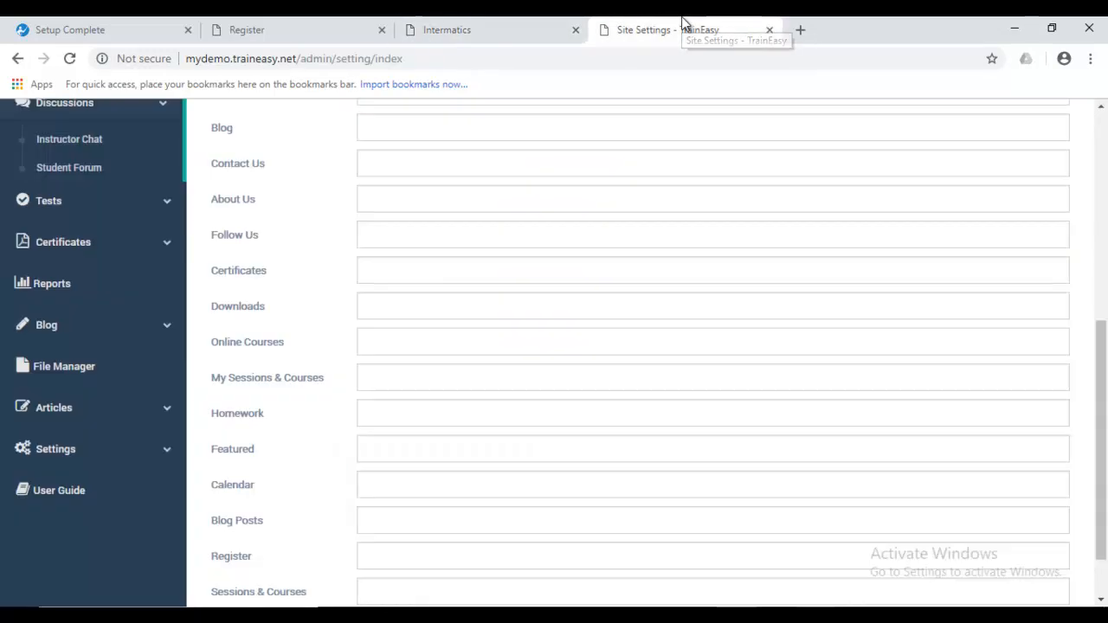
Open the Registration settings and compare the Enable registration option with the live Register page.
scroll(578, 291, up, 5)
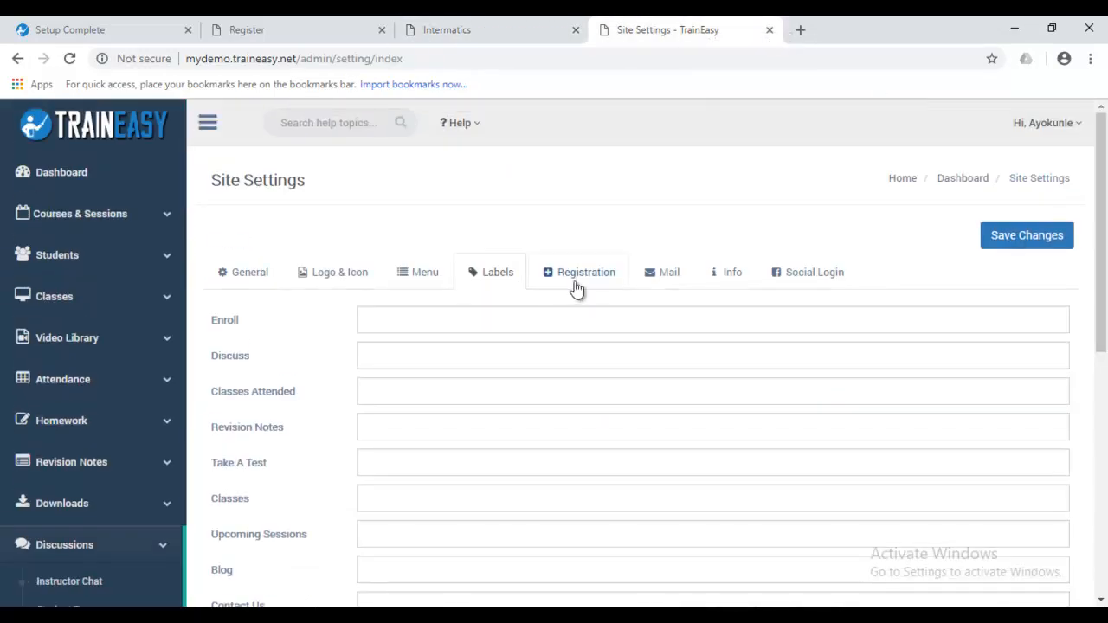
click(578, 291)
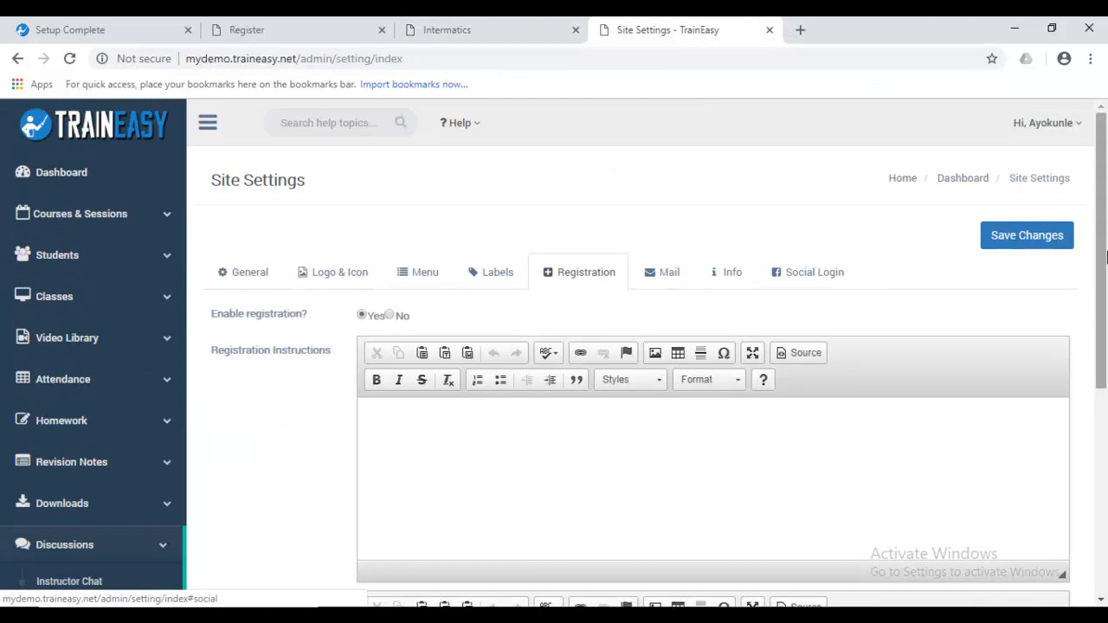
scroll(366, 190, down, 3)
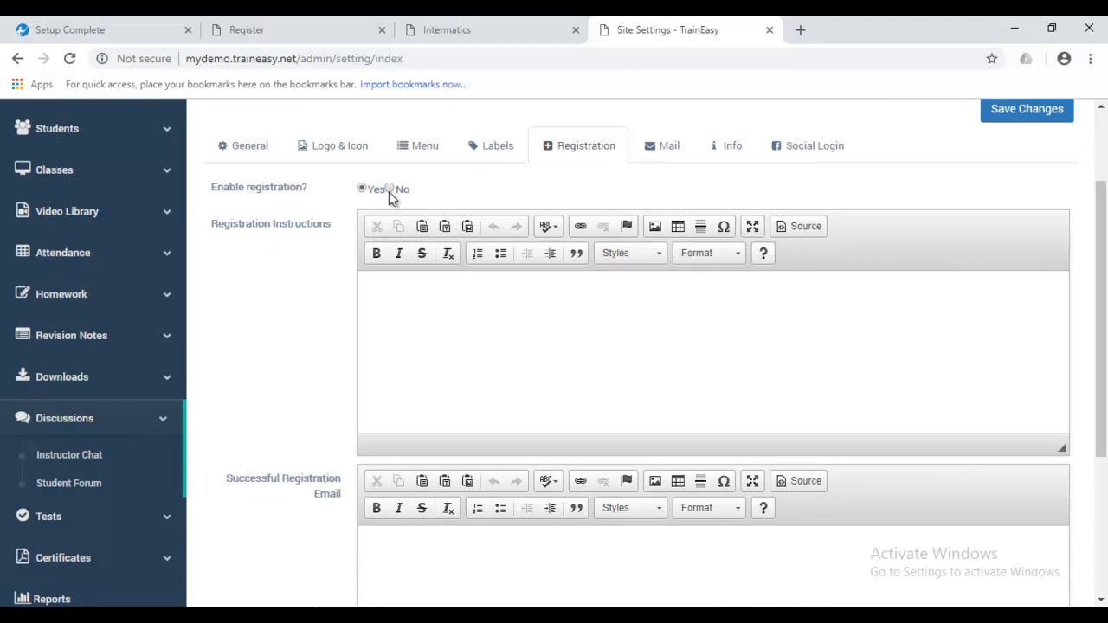
click(294, 26)
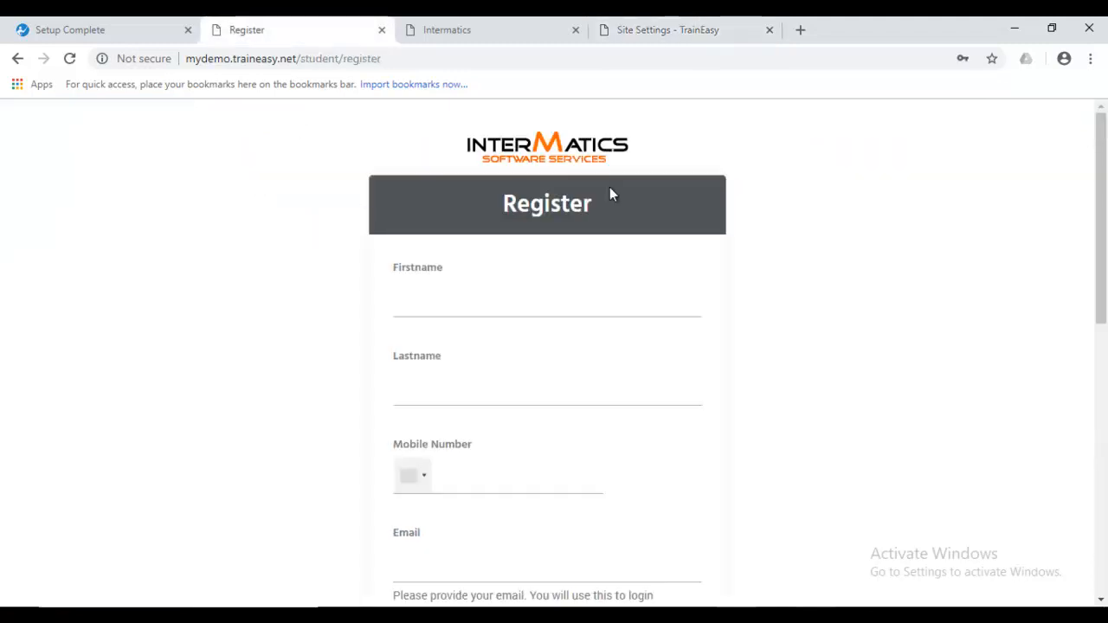
click(684, 24)
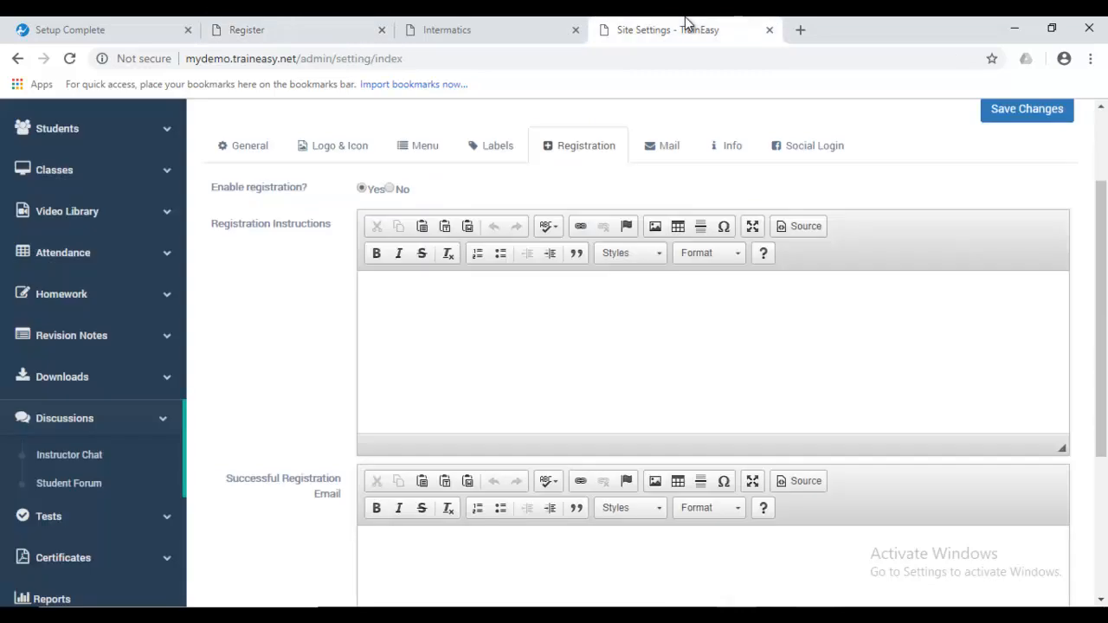
Examine the Registration Instructions editor and check where its text belongs on the Register page.
scroll(747, 338, down, 1)
click(694, 337)
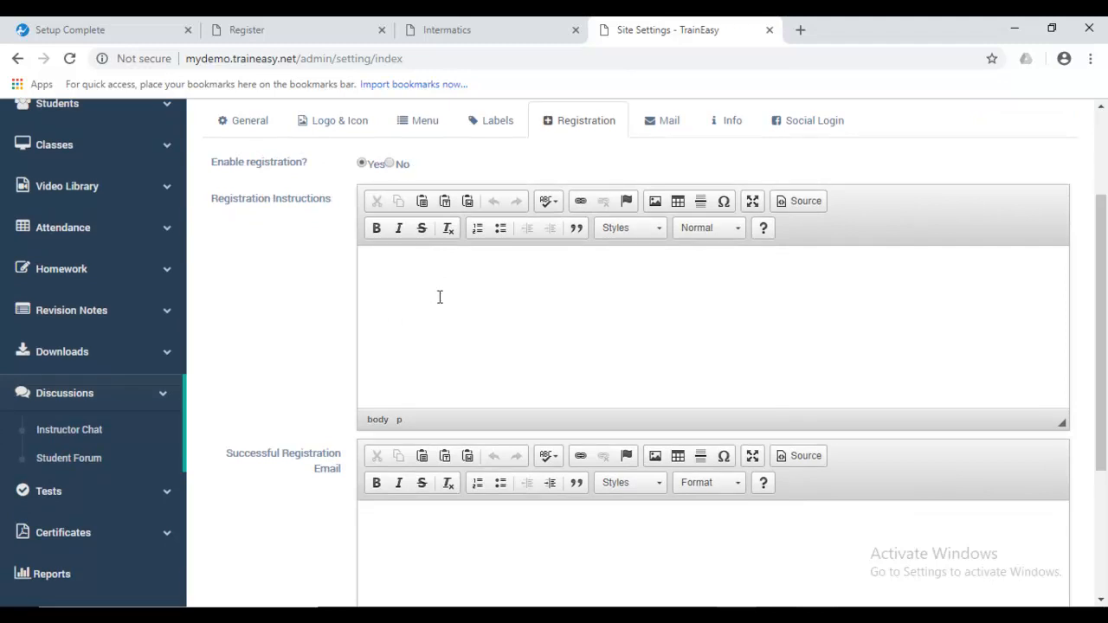
click(295, 26)
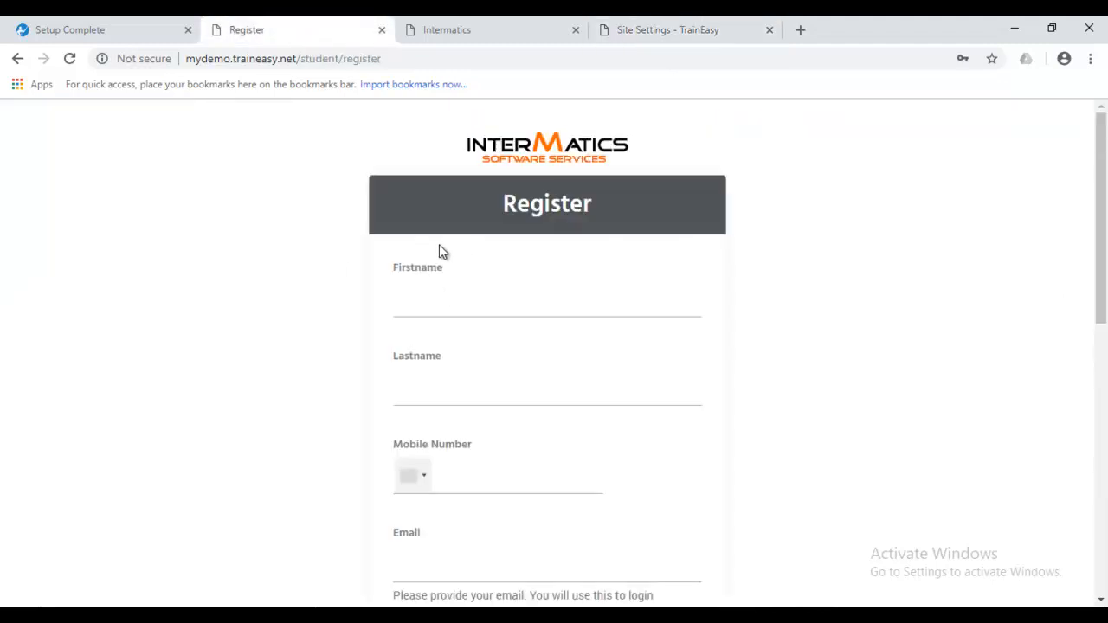
click(675, 24)
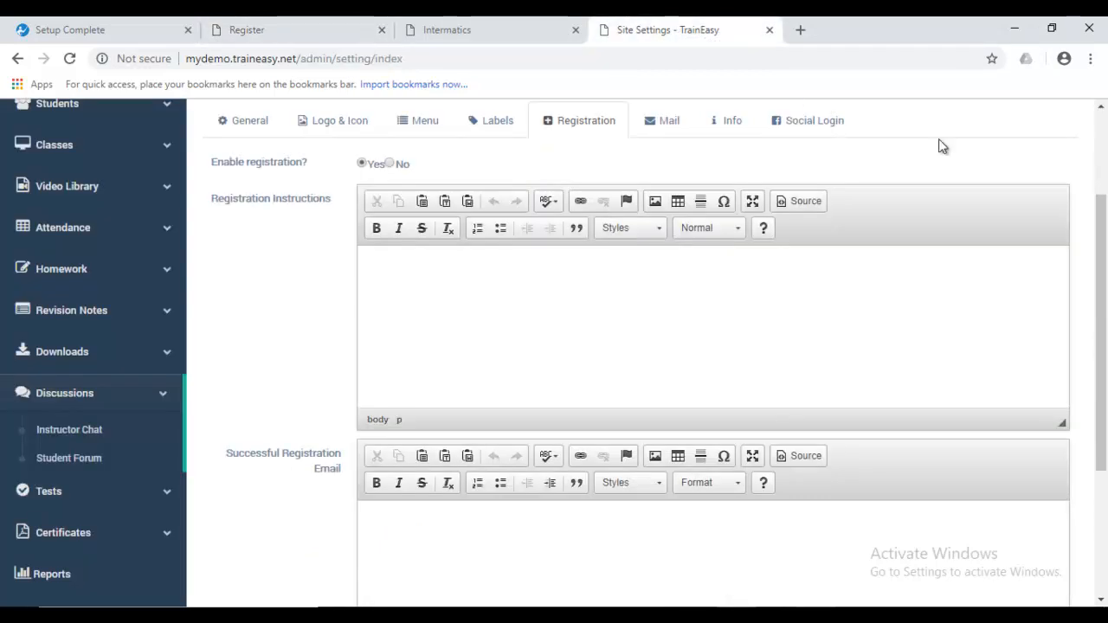
Review the Successful Registration Email, enrollment and registration alerts, and Confirm Student Emails settings, referring to the Register page.
drag(1101, 250, 1101, 372)
click(502, 295)
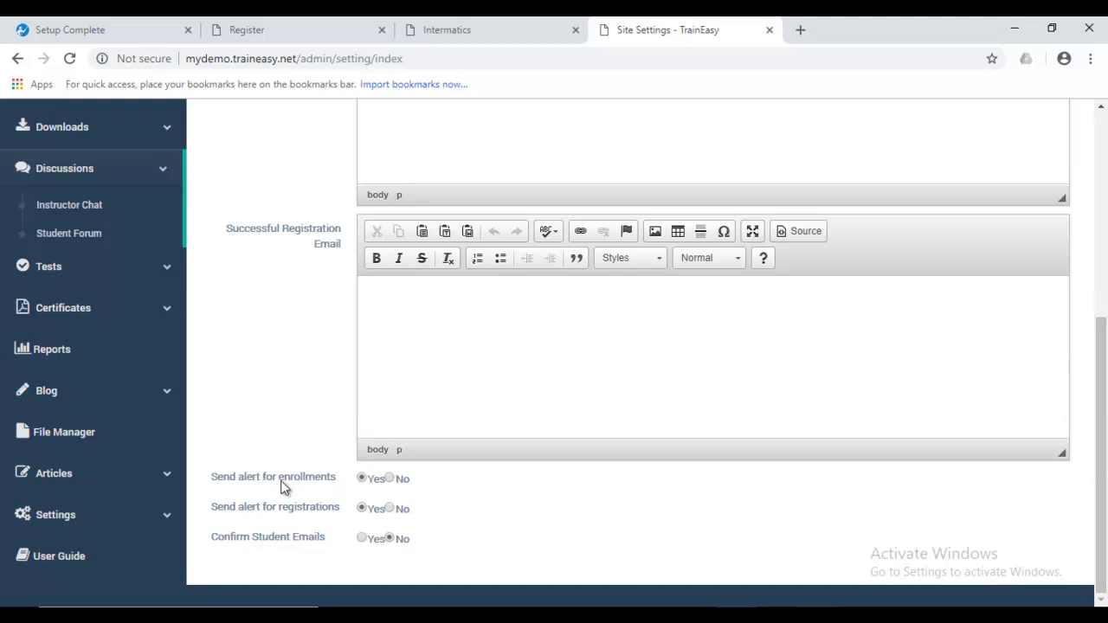
click(362, 479)
click(321, 30)
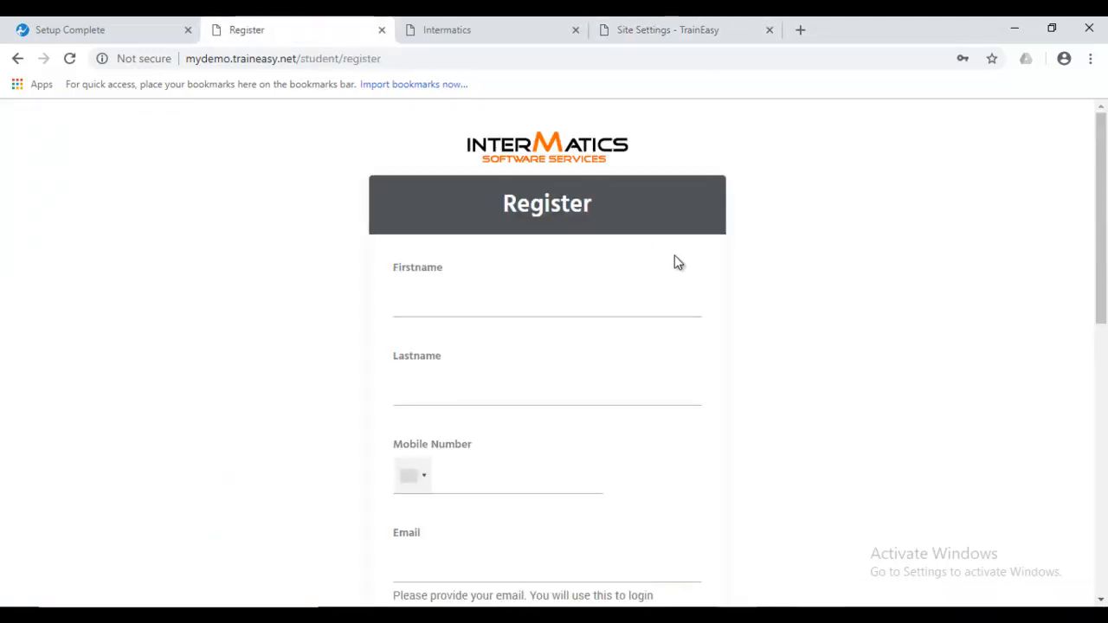
click(710, 27)
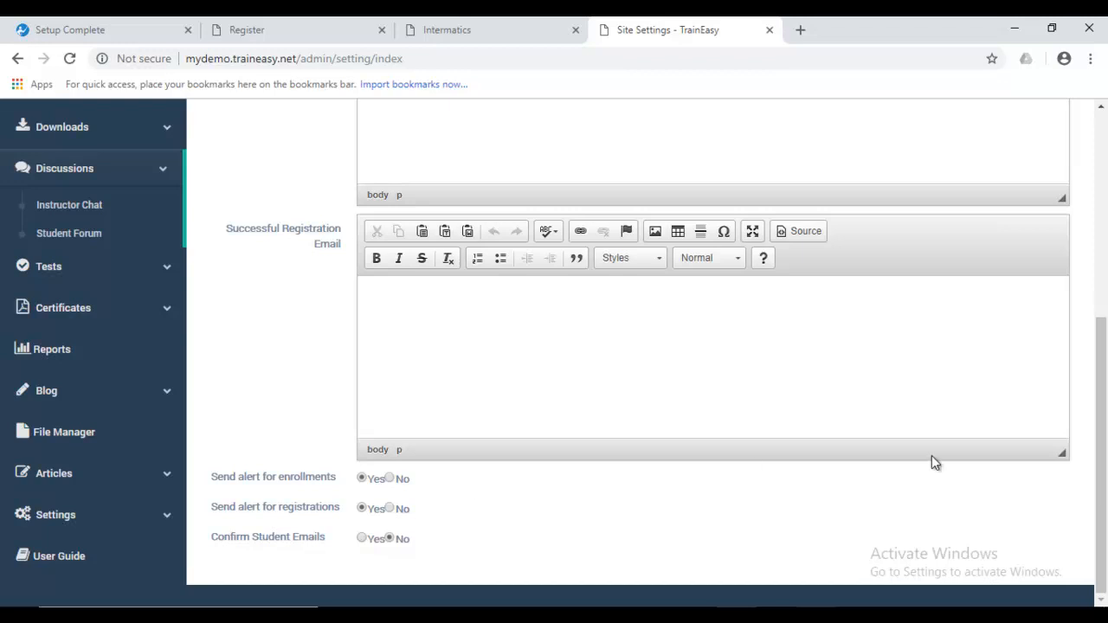
Open the Mail settings to examine the mail protocol and SMTP fields.
drag(1102, 506, 1103, 292)
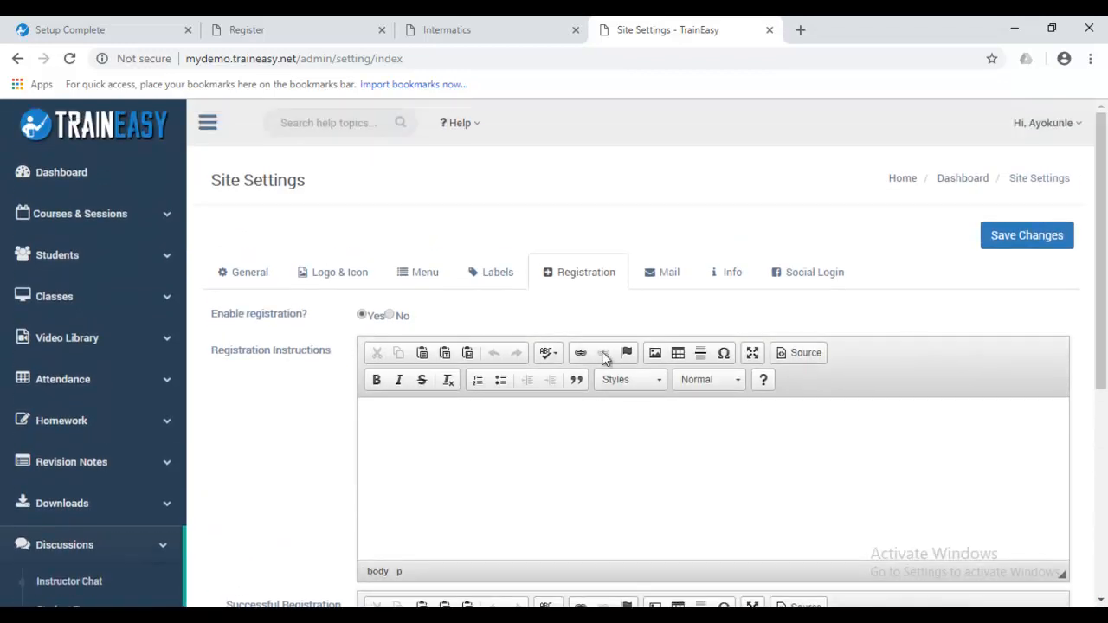
click(669, 276)
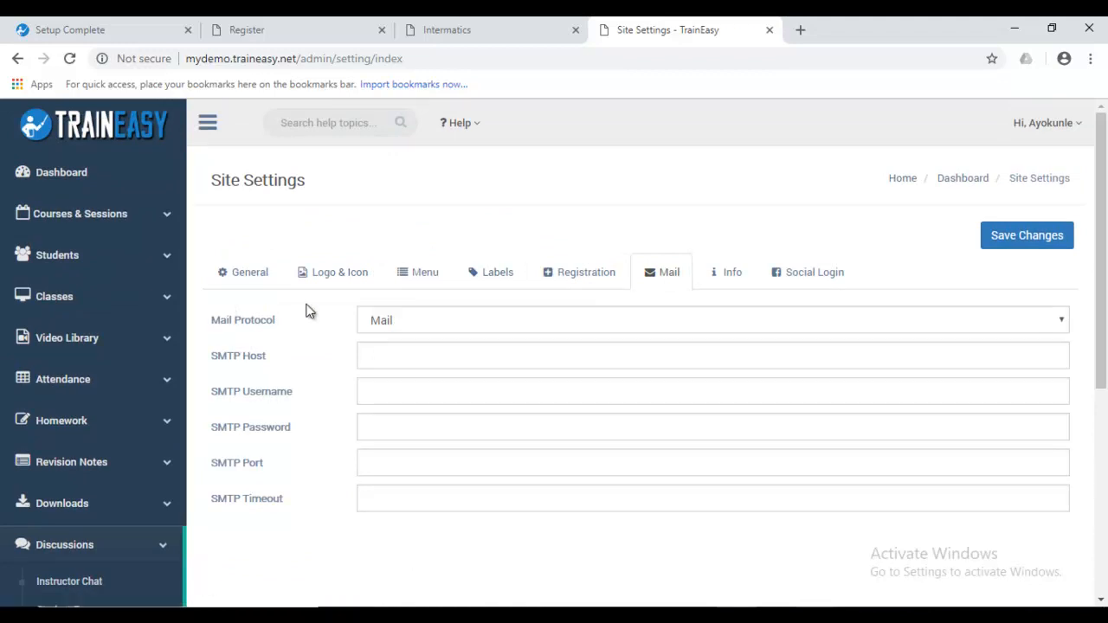
Review the Mail and SMTP options for the mail protocol and the SMTP fields in the mail settings.
click(404, 323)
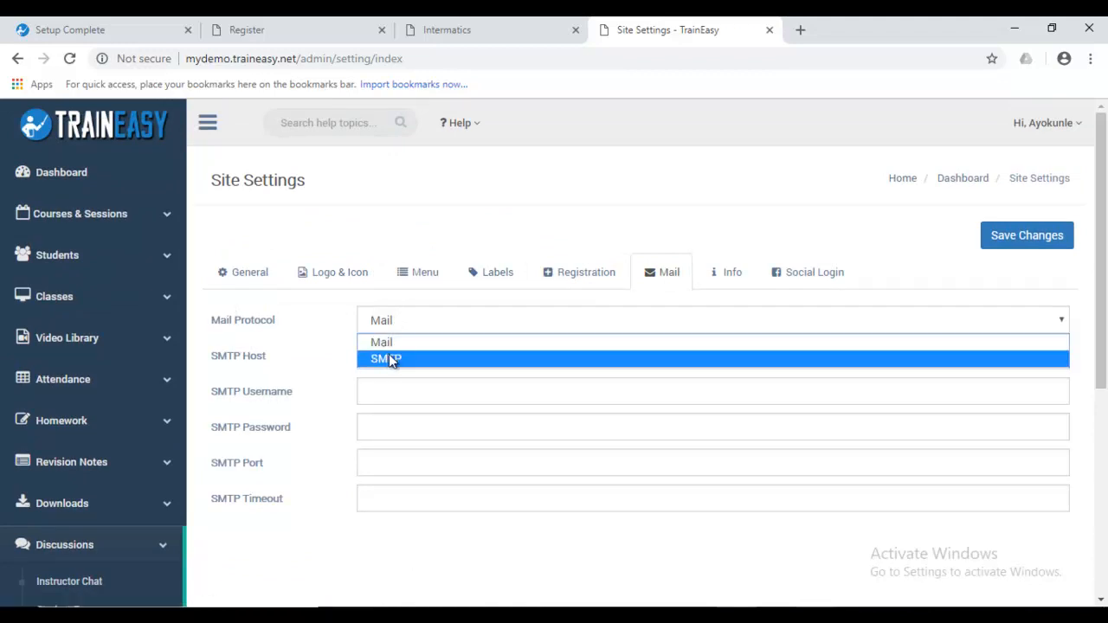
click(398, 325)
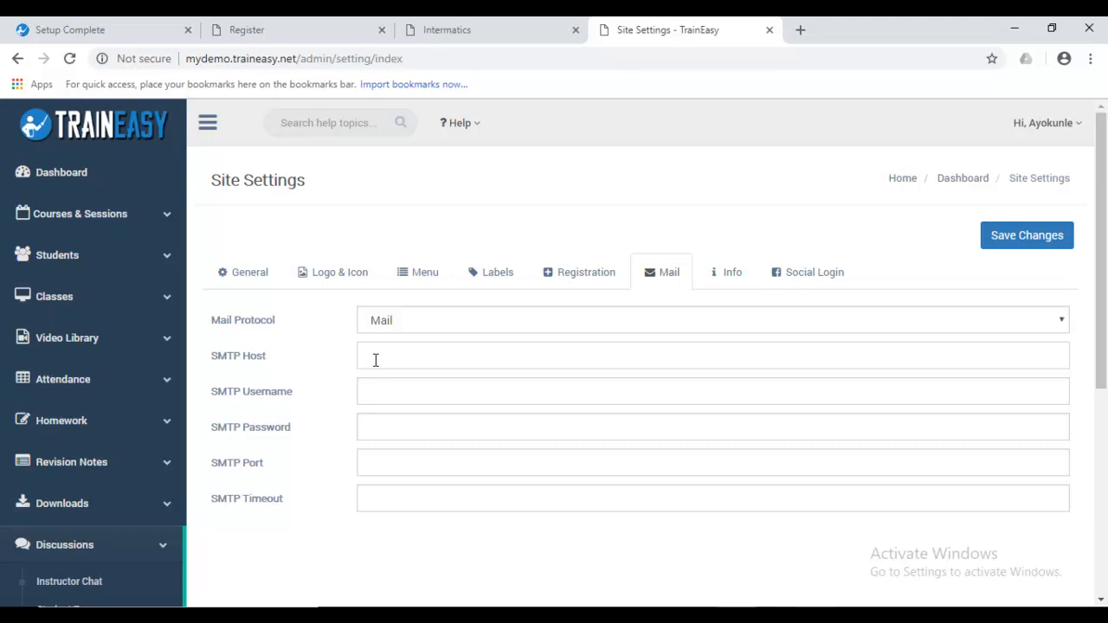
click(425, 323)
click(303, 368)
click(431, 328)
click(287, 421)
Open the Info section of the site settings and examine the Terms & Conditions and Privacy Policy editors.
click(719, 276)
drag(1102, 278, 1105, 482)
click(851, 344)
click(753, 346)
scroll(753, 347, up, 3)
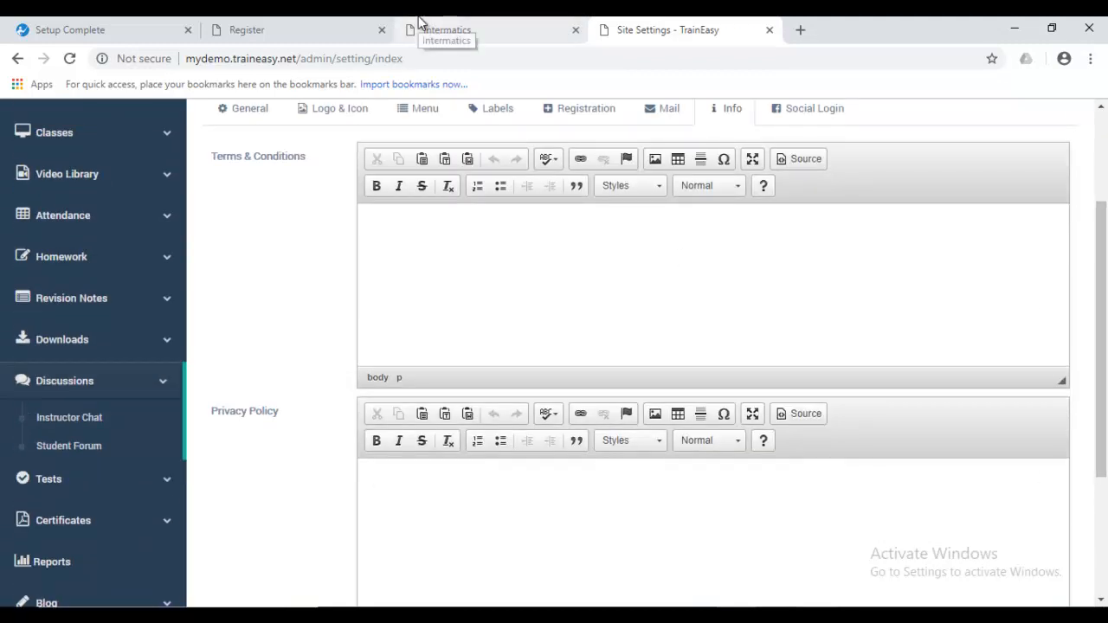
Find the Terms & Conditions and Privacy Policy links in the public homepage's footer, and return to the site settings.
click(420, 22)
scroll(426, 467, down, 15)
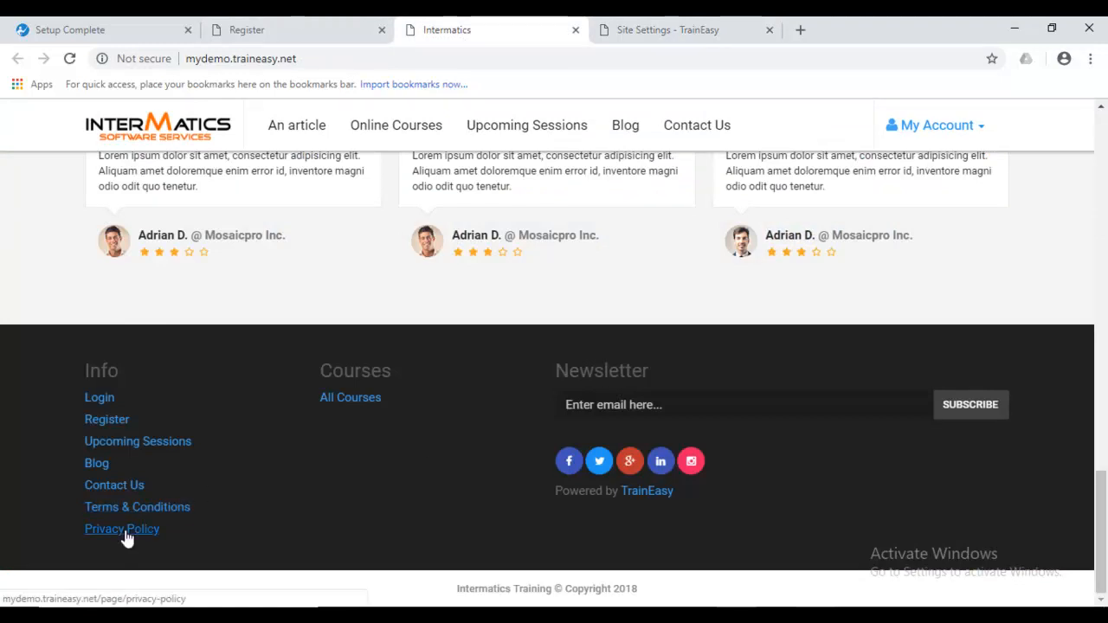
click(690, 25)
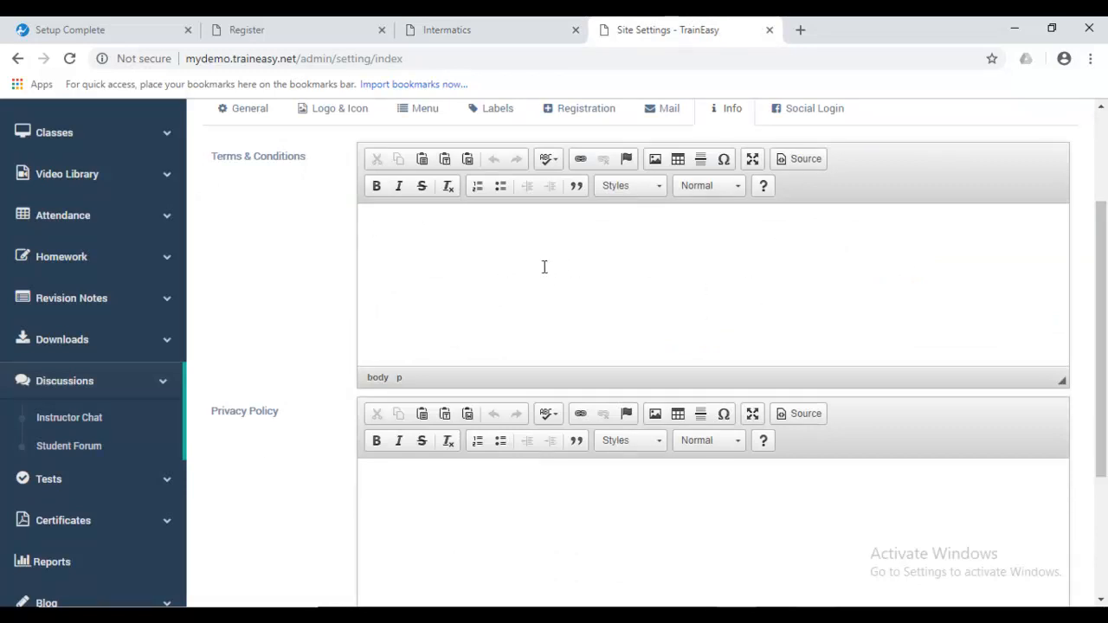
Open the Social Login settings and review the callback URLs and the Facebook and Google login fields.
click(811, 109)
drag(1103, 292, 1103, 261)
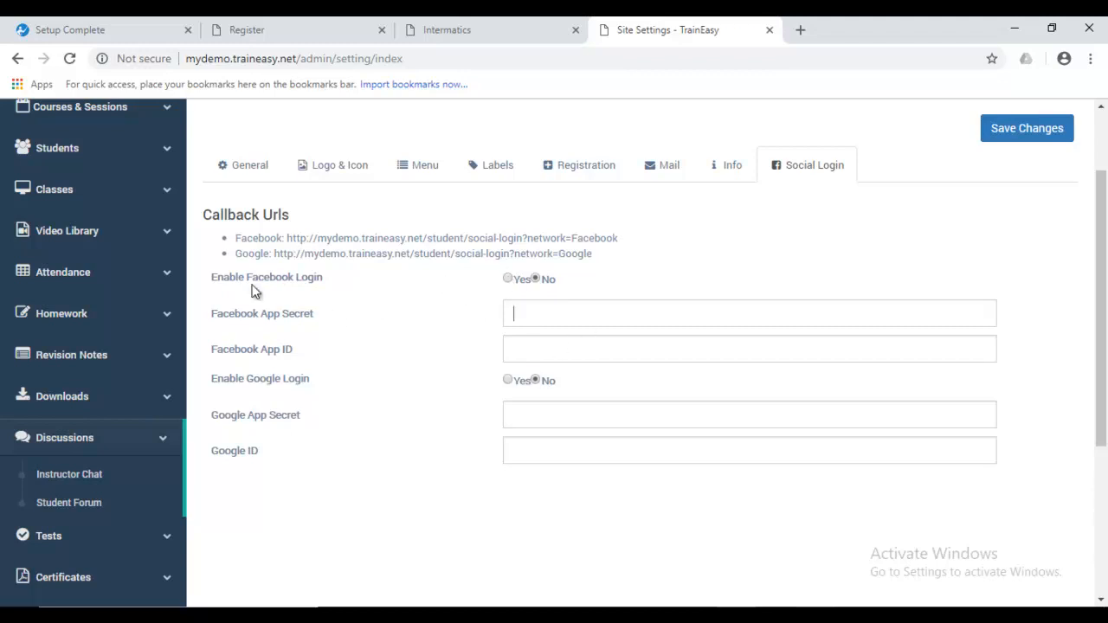
drag(300, 320, 205, 319)
click(211, 346)
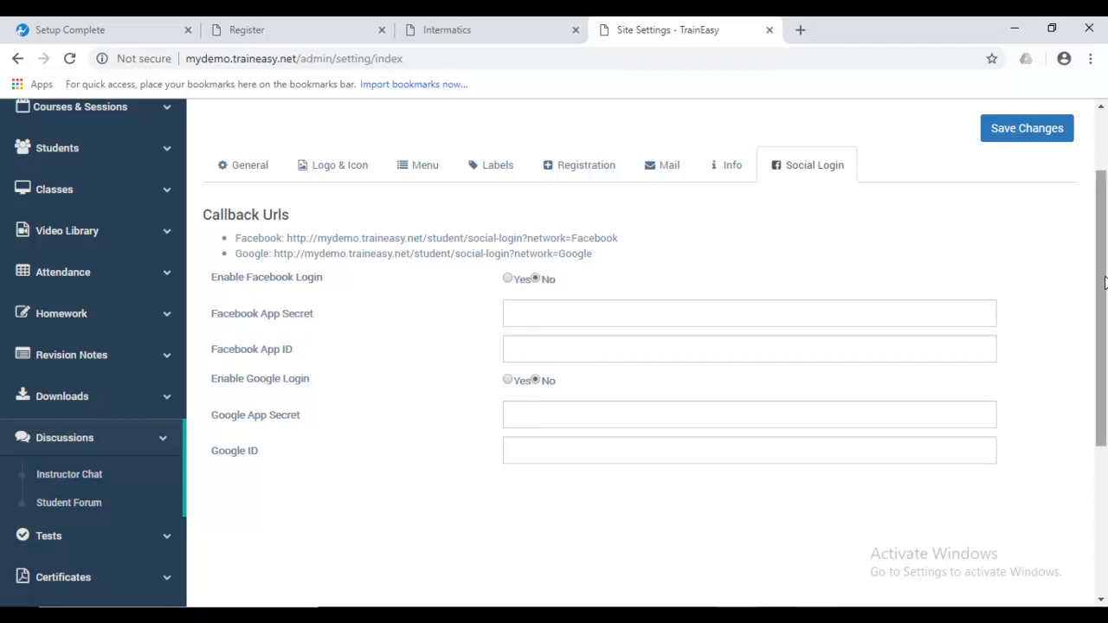
Open the Site Theme page from the admin settings.
drag(1105, 282, 1105, 428)
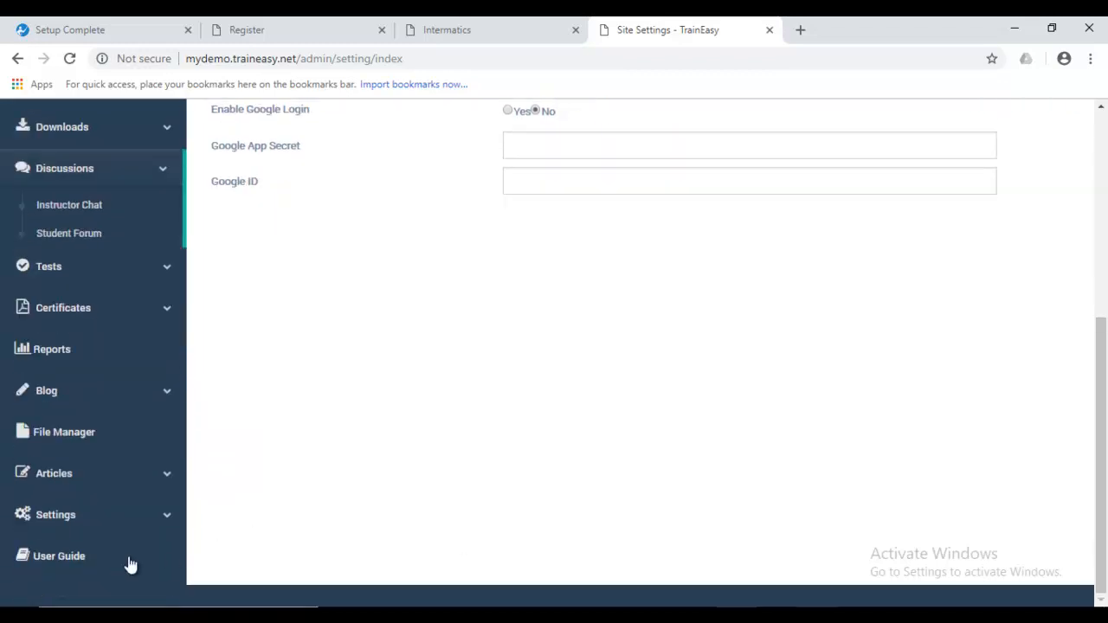
click(153, 524)
drag(1105, 408, 1105, 437)
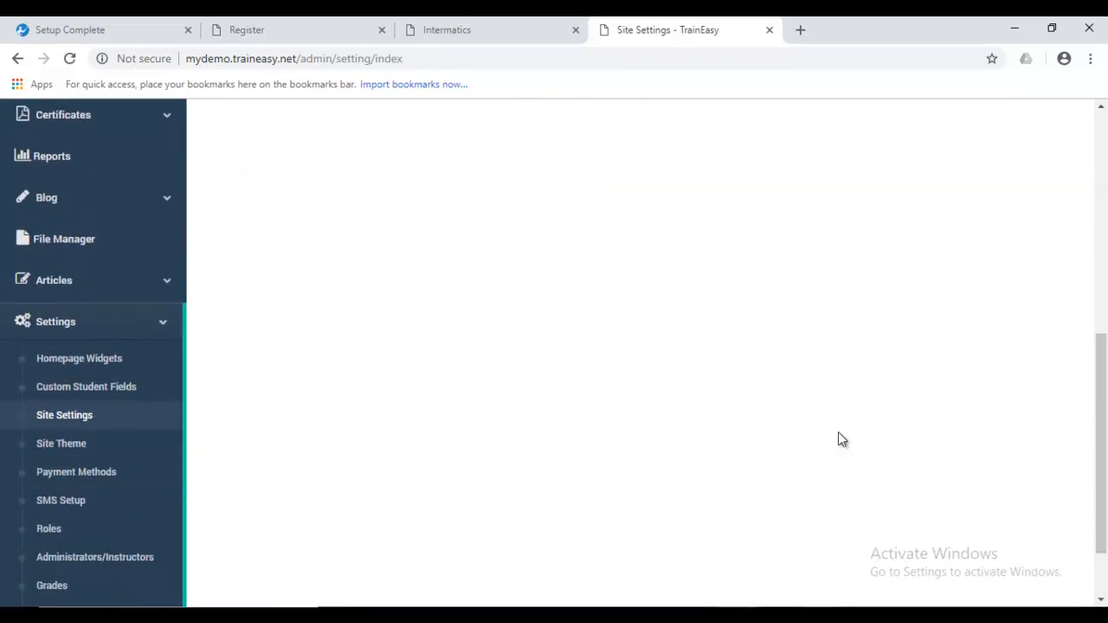
click(57, 445)
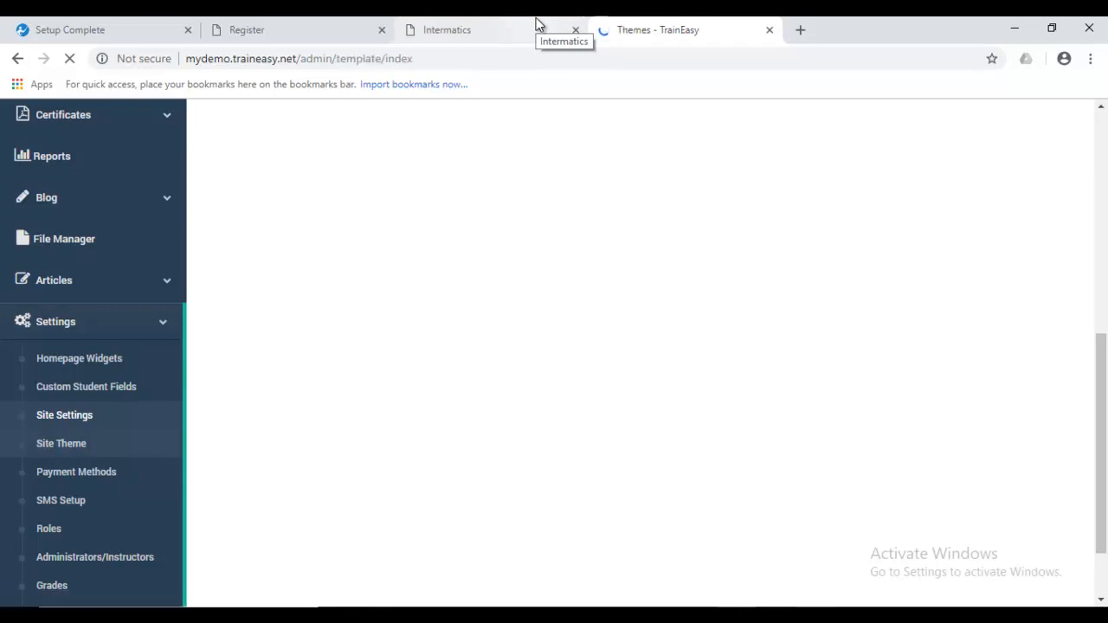
Look over the public homepage from its footer up to its header, and return to the Themes page.
click(536, 24)
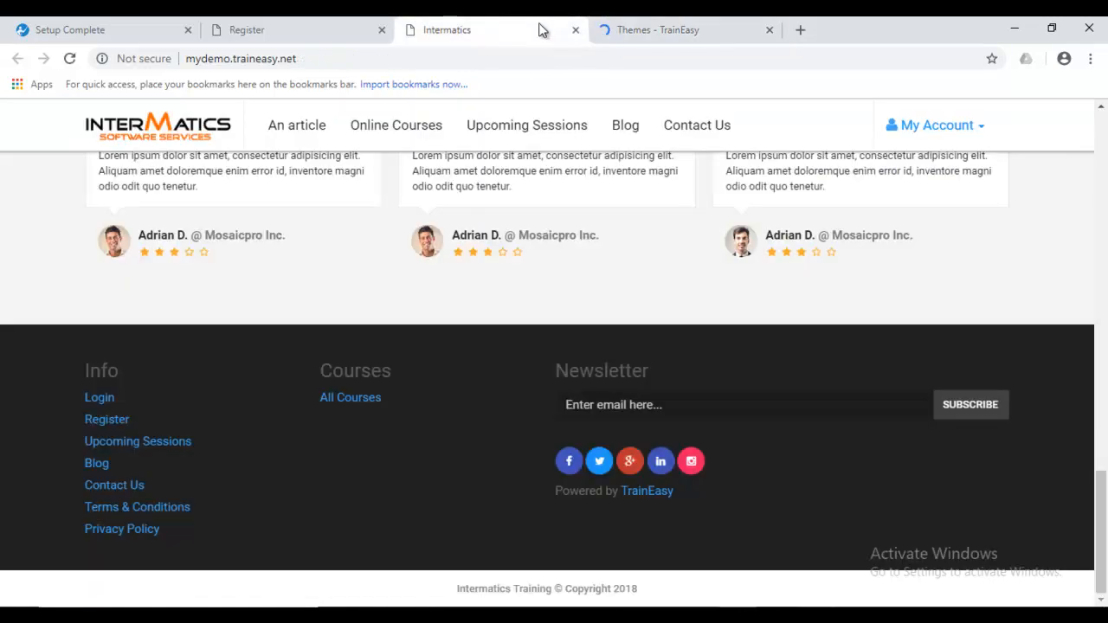
scroll(599, 304, up, 8)
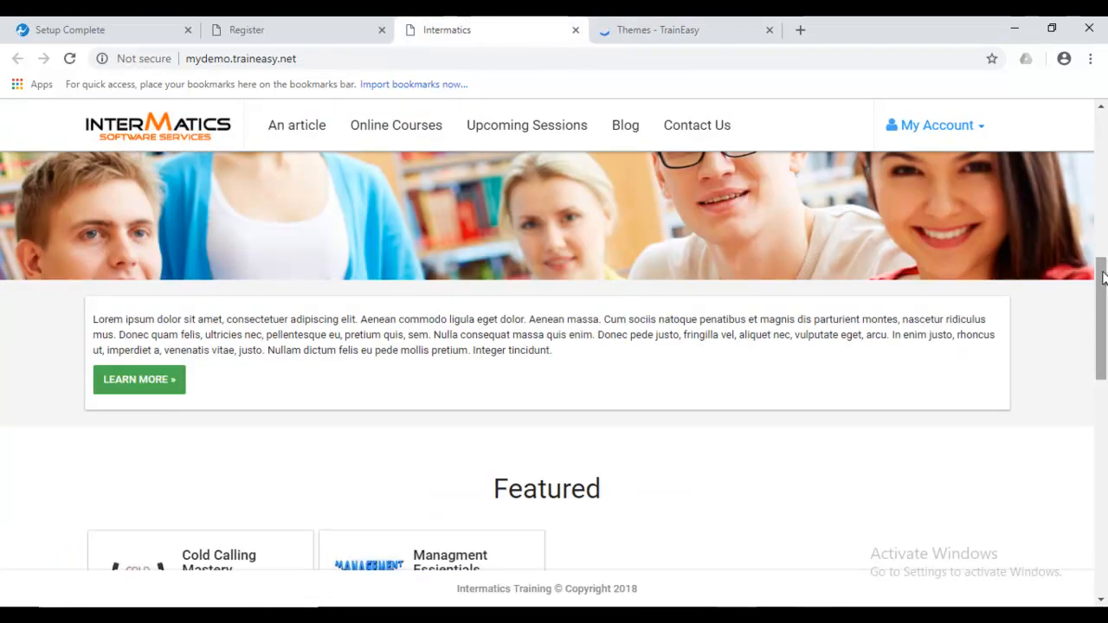
drag(1105, 318, 1105, 130)
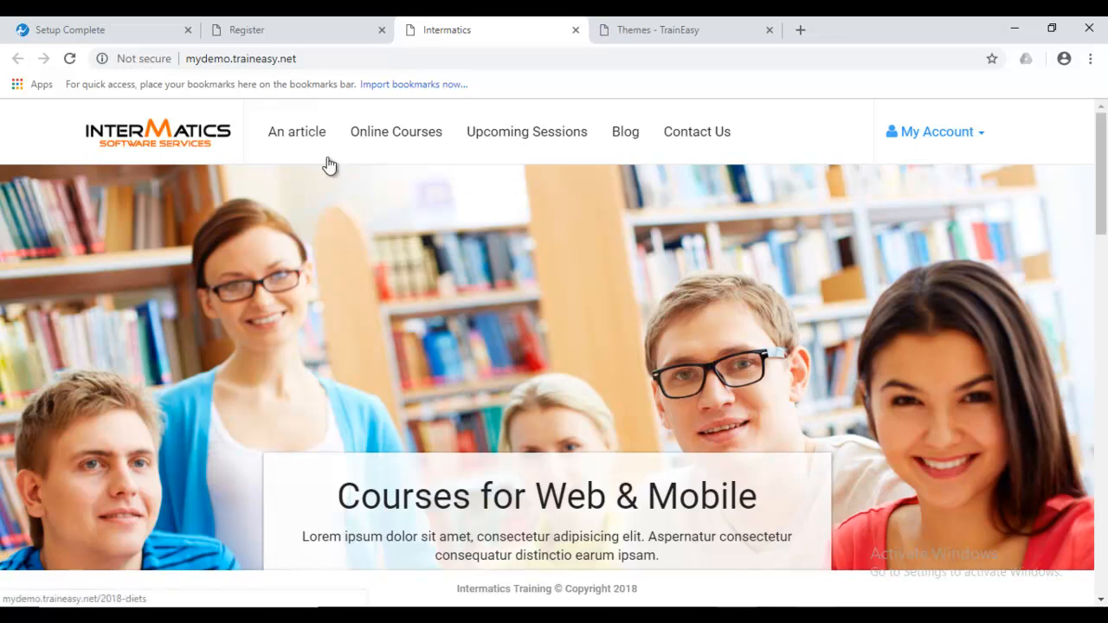
click(641, 26)
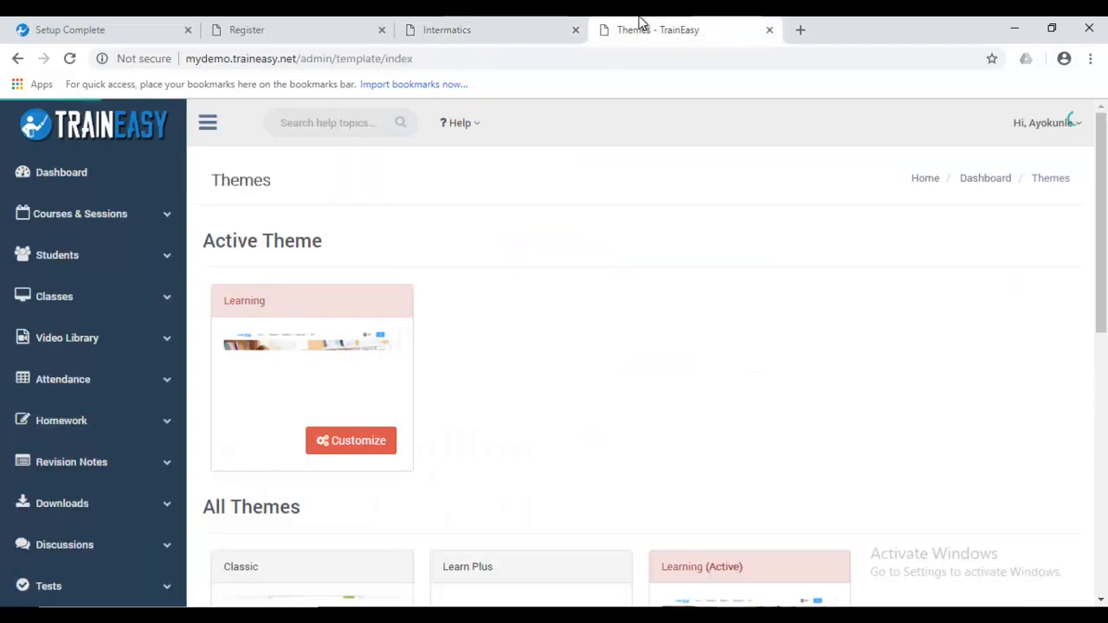
Examine the available Classic, Learn Plus and Learning themes and the active theme.
scroll(1105, 215, down, 3)
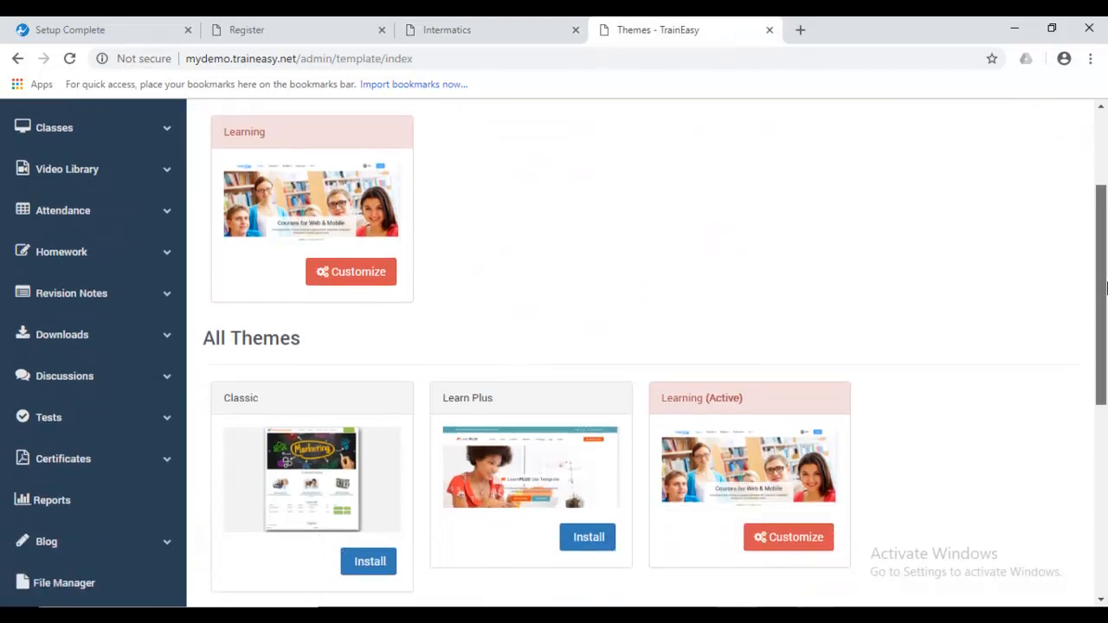
scroll(354, 379, down, 1)
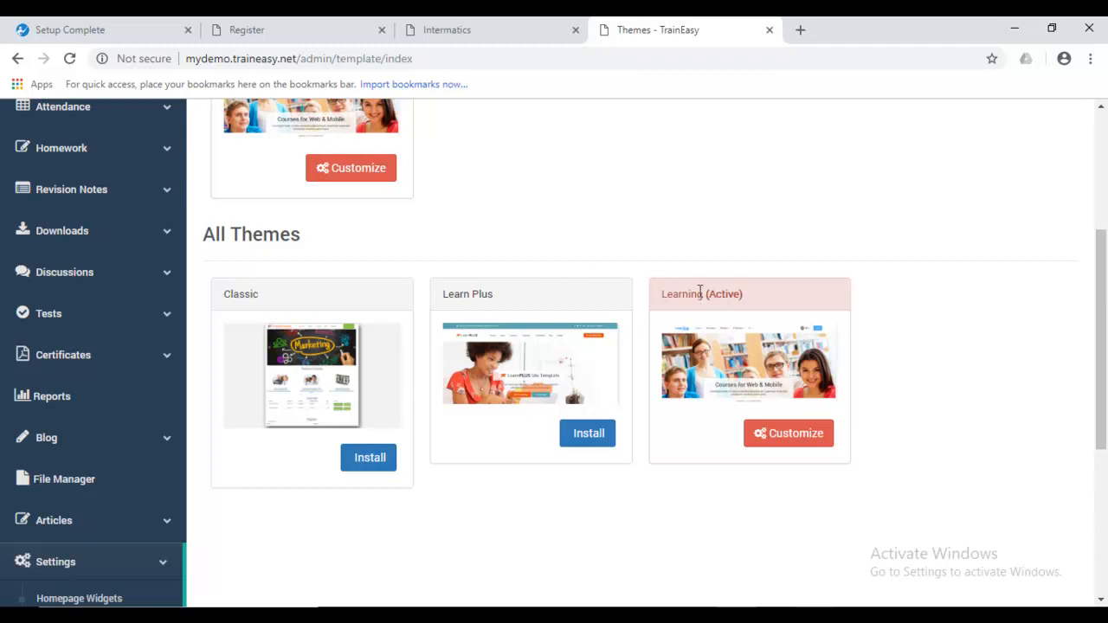
drag(1103, 387, 1103, 278)
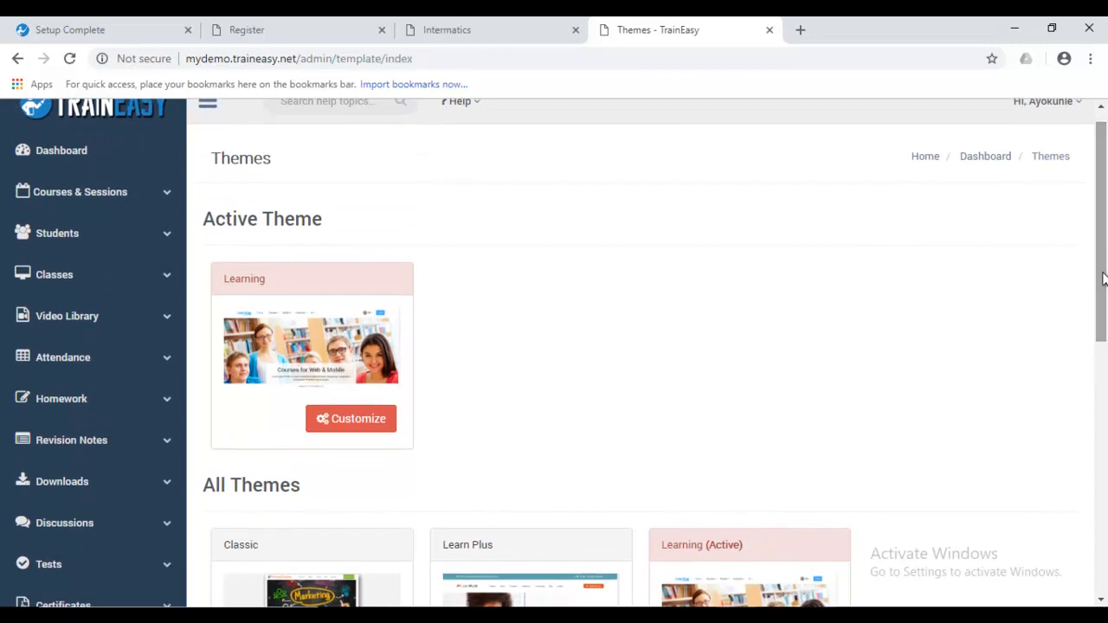
Inspect how the active theme presents the public homepage's banner, course buttons and review sections.
click(539, 29)
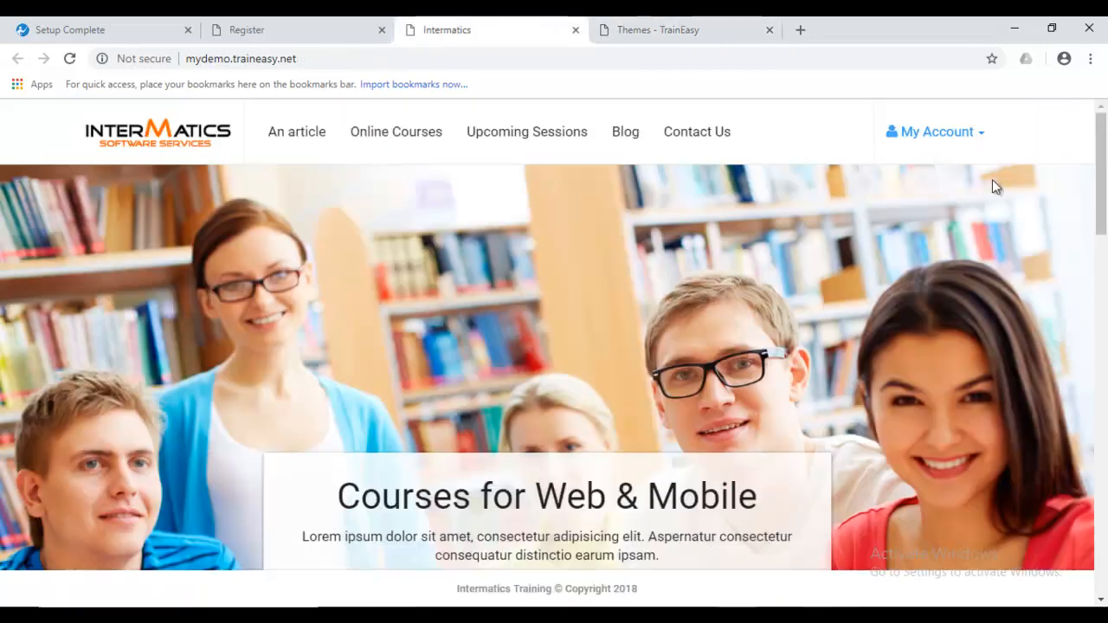
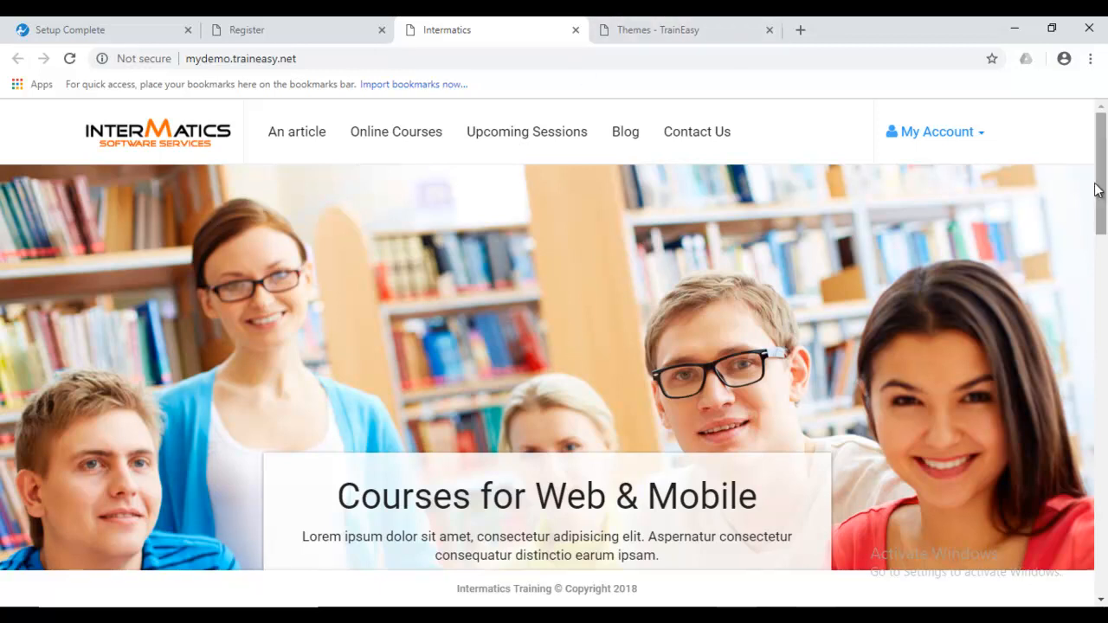
drag(1101, 228, 1104, 467)
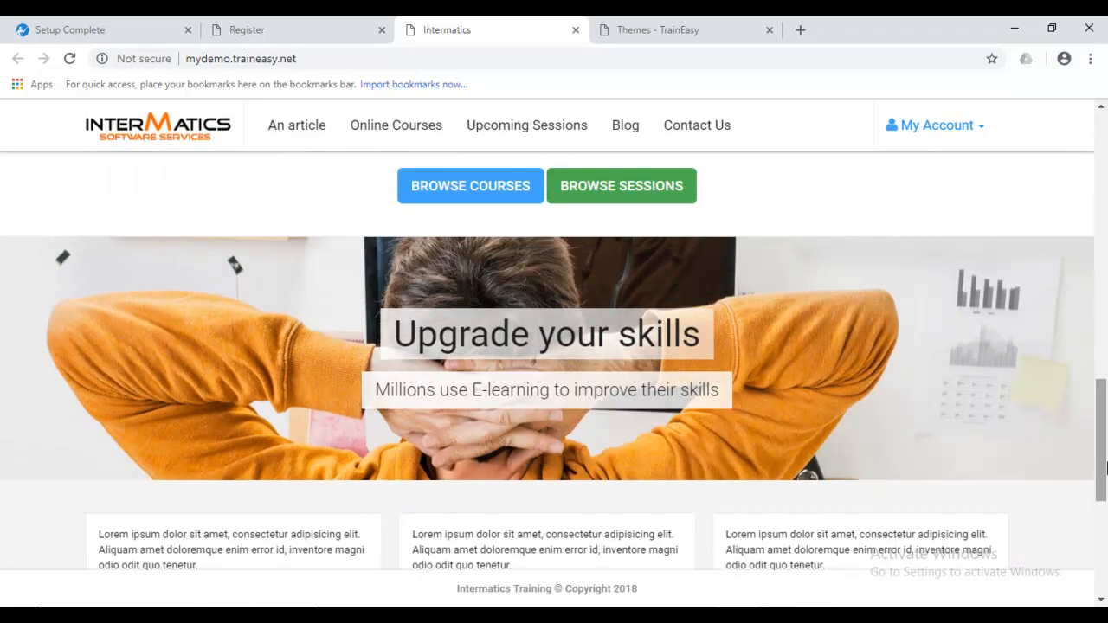
drag(1106, 468, 1106, 303)
Return to the Themes page and open the customization page of the active Learning theme.
click(755, 21)
click(349, 424)
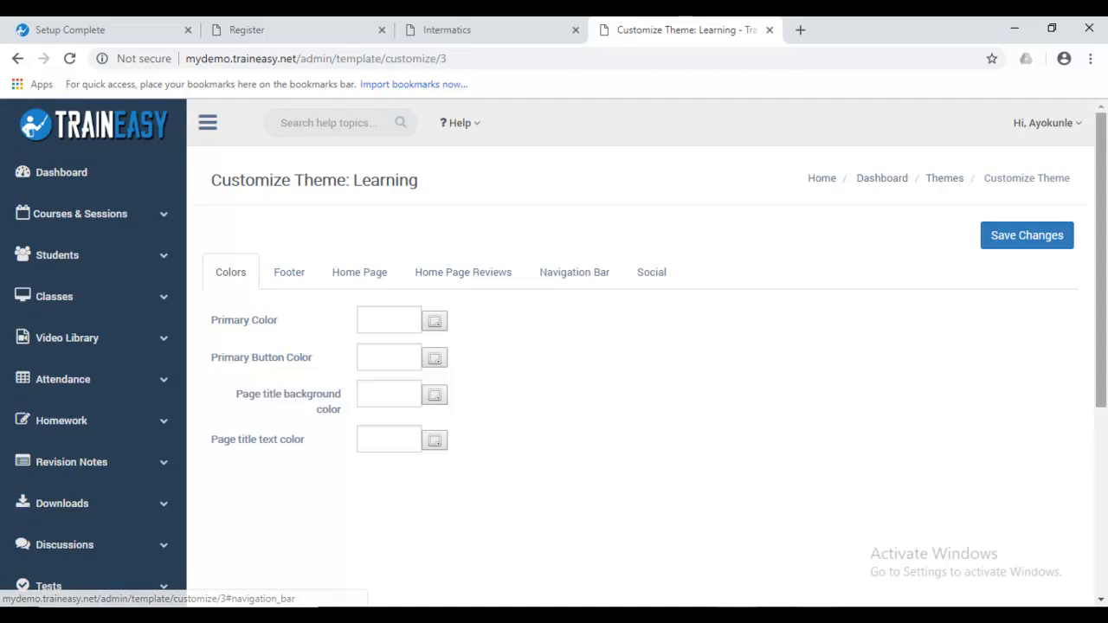
mouse_move(1106, 284)
mouse_down()
mouse_move(1107, 301)
mouse_move(1107, 270)
mouse_up()
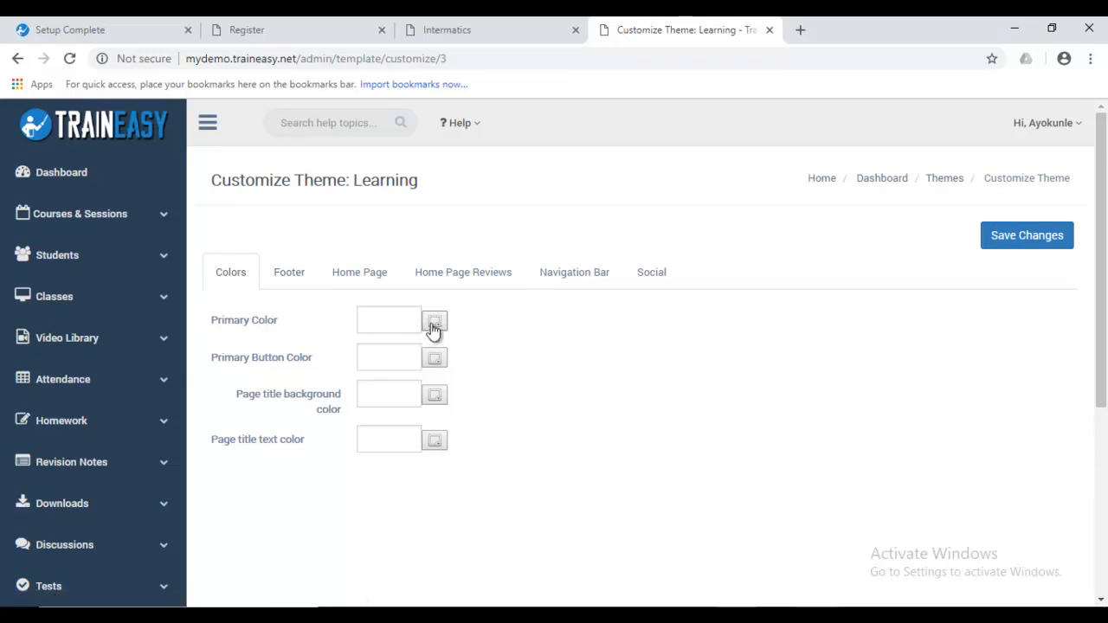
Check where the theme's primary color appears in the public homepage's header, and return to the theme's color settings.
click(490, 23)
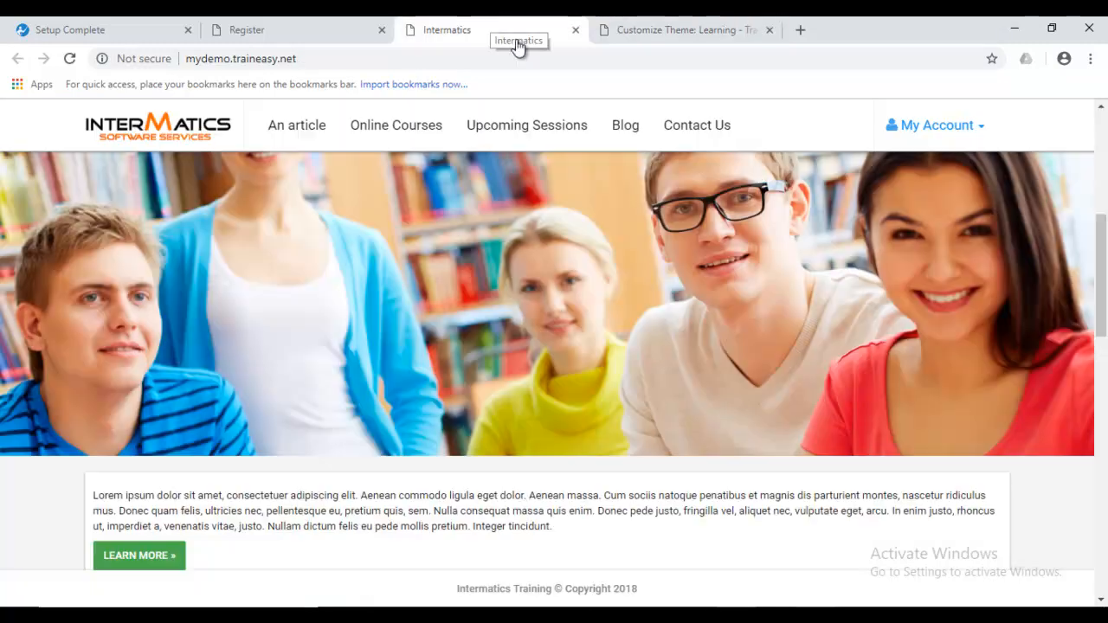
drag(1101, 269, 1103, 165)
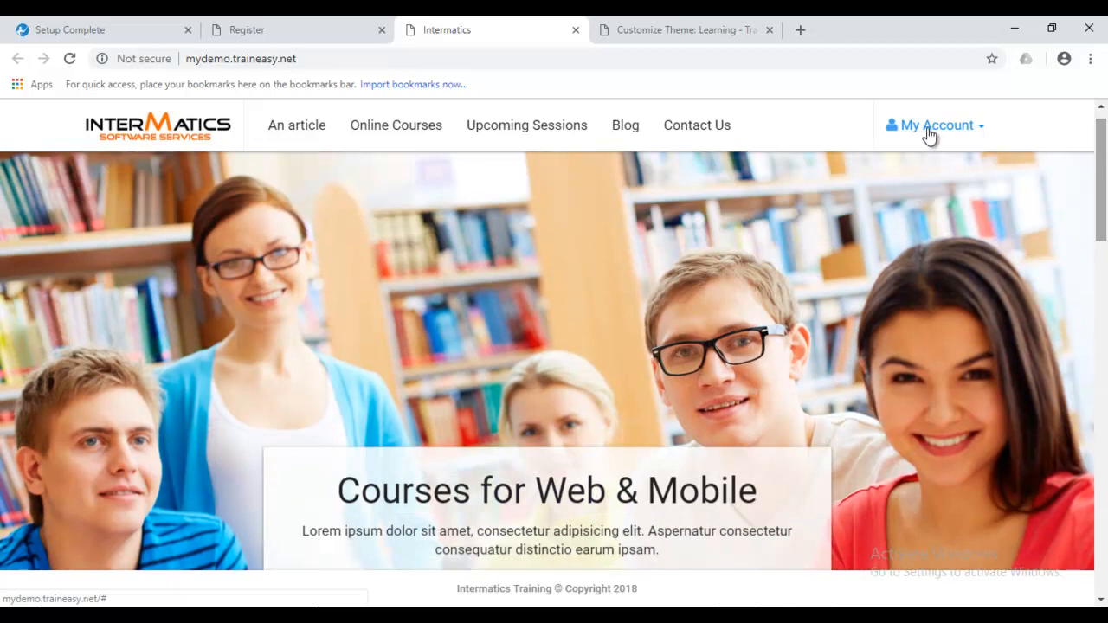
click(675, 30)
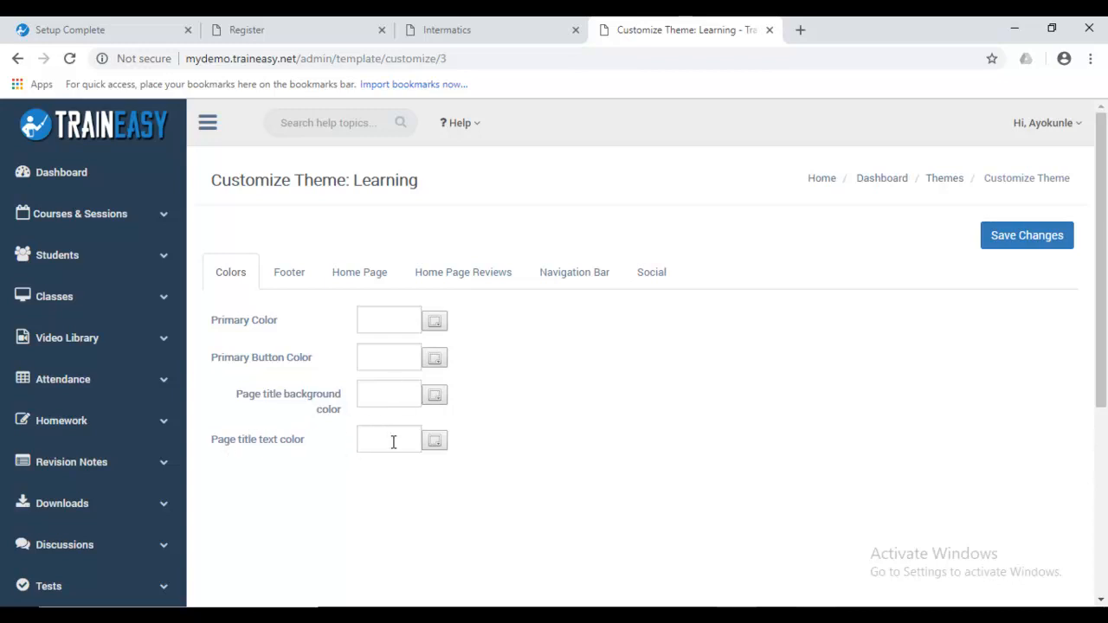
Open the public site's "An article" page in its own tab beside the homepage and examine its page title banner.
click(488, 30)
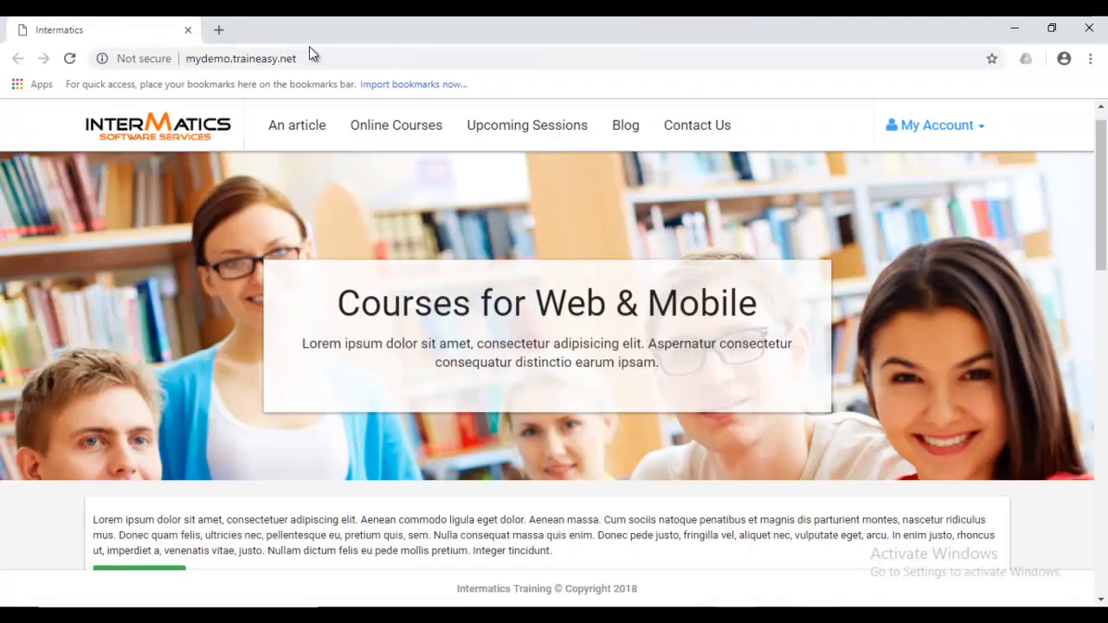
right_click(289, 130)
click(307, 138)
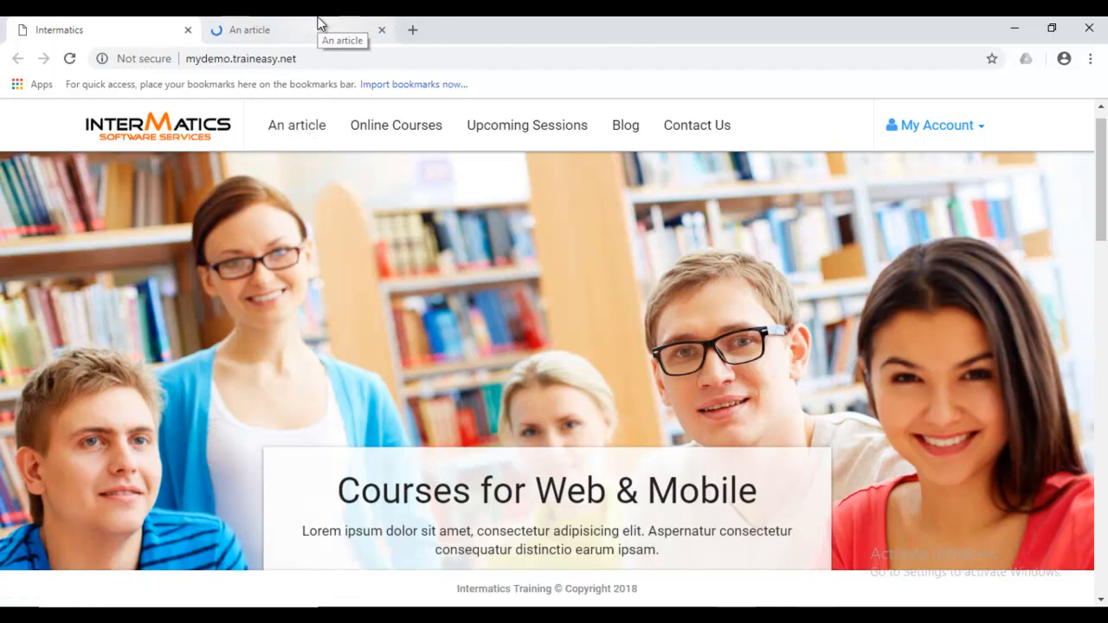
drag(517, 19, 608, 88)
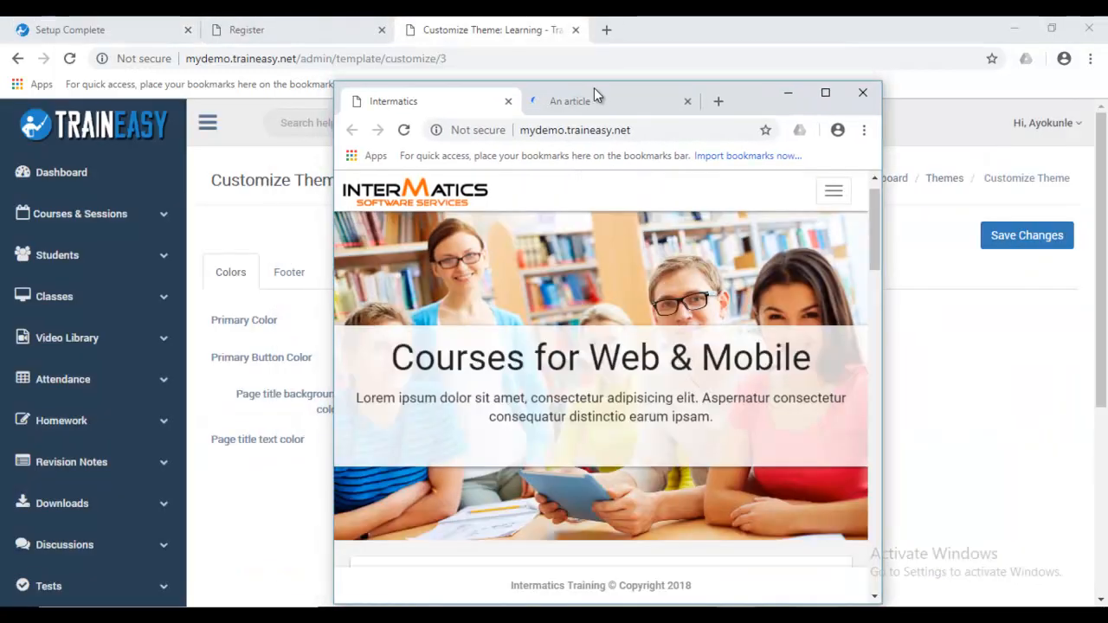
drag(448, 109, 389, 29)
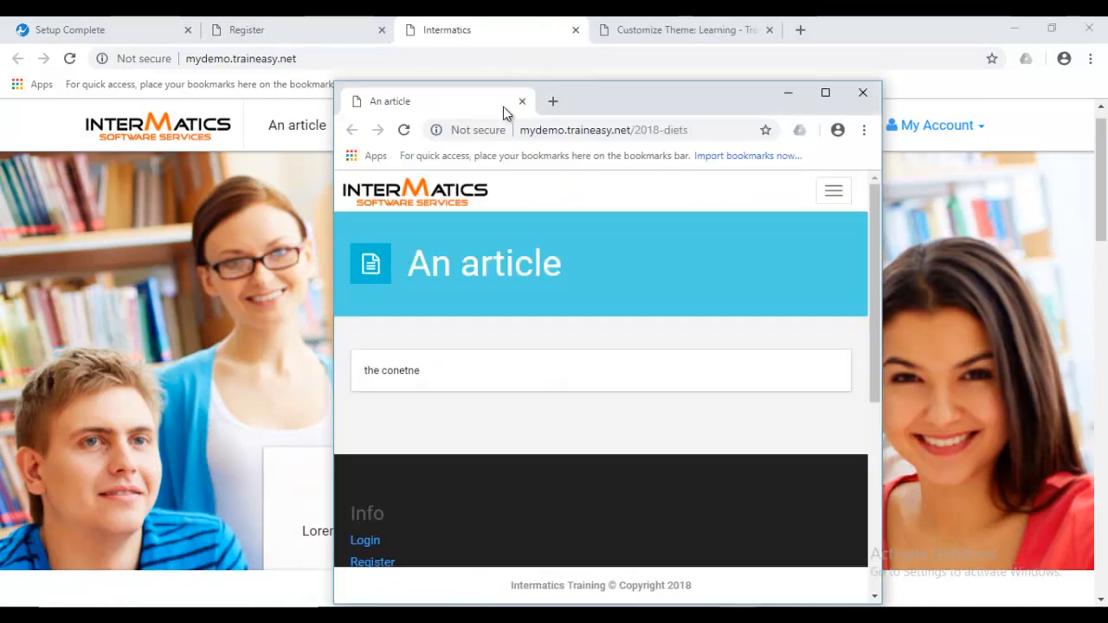
drag(504, 111, 618, 34)
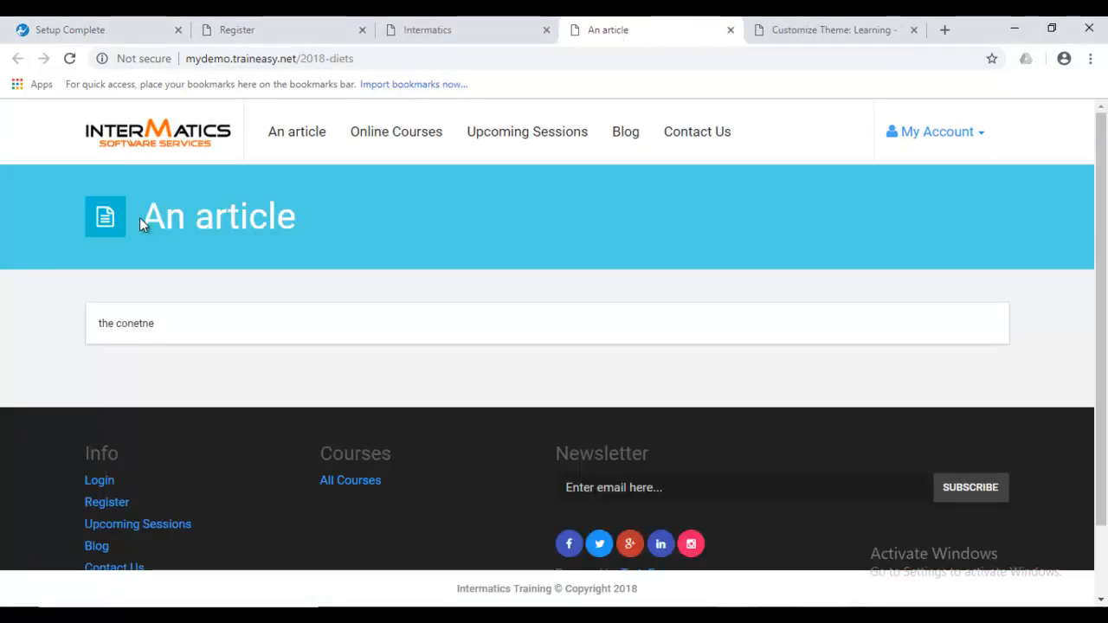
drag(140, 216, 297, 227)
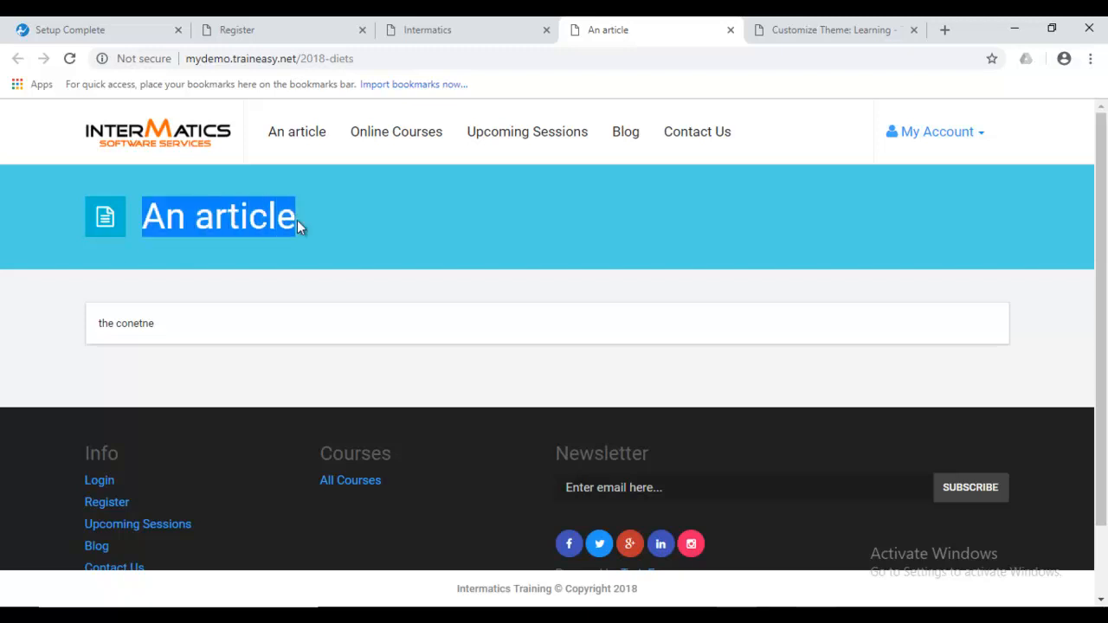
click(406, 211)
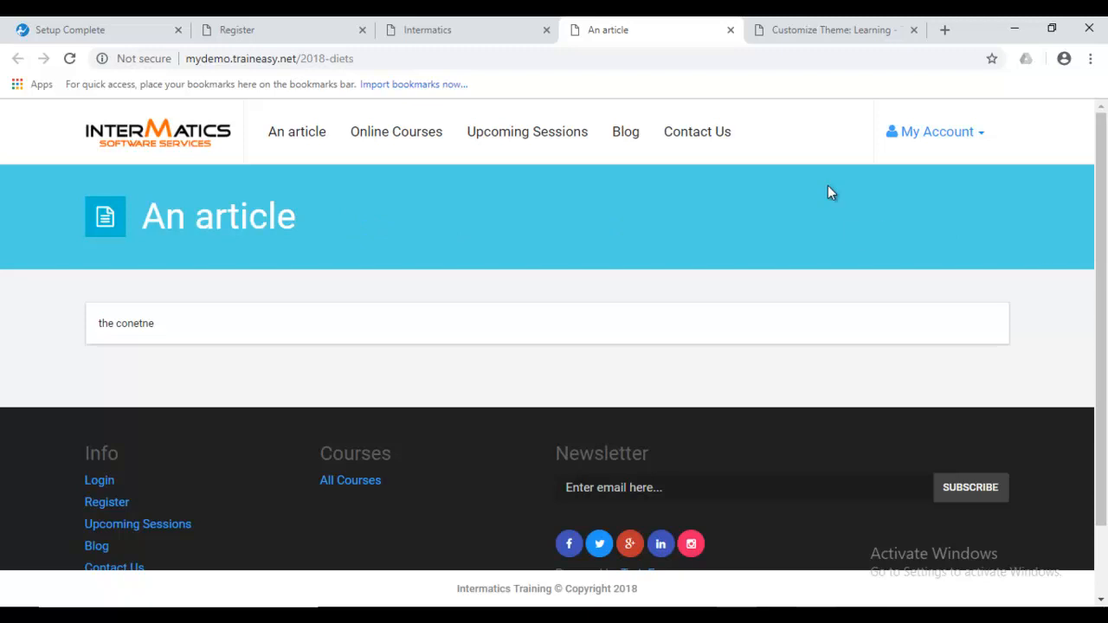
Set the Learning theme's primary color to 7d3131.
click(840, 27)
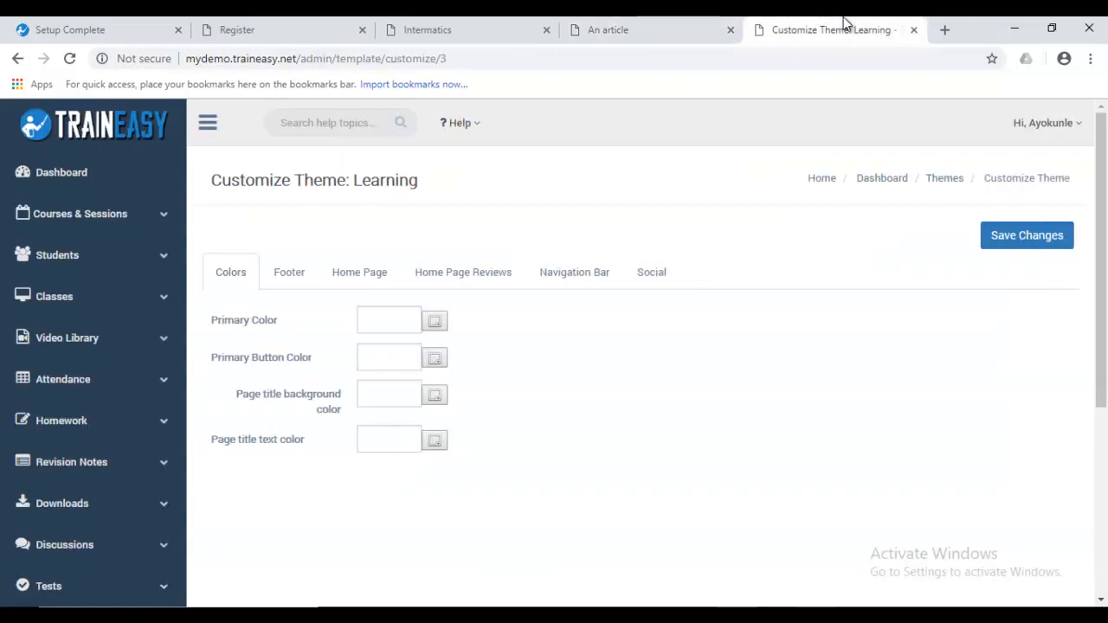
click(434, 322)
click(486, 422)
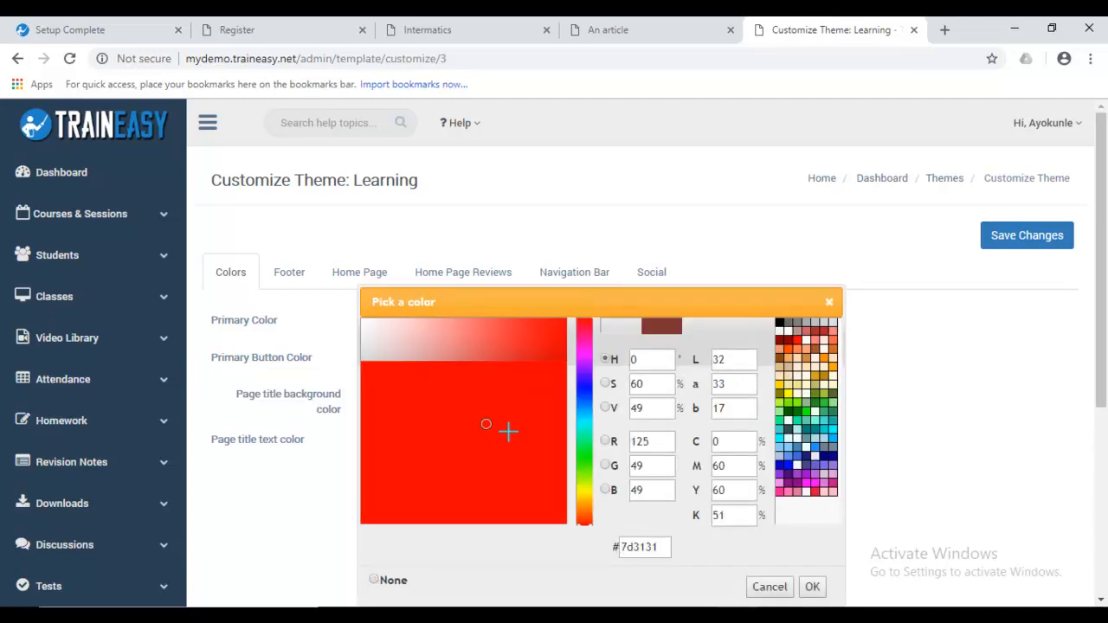
click(812, 588)
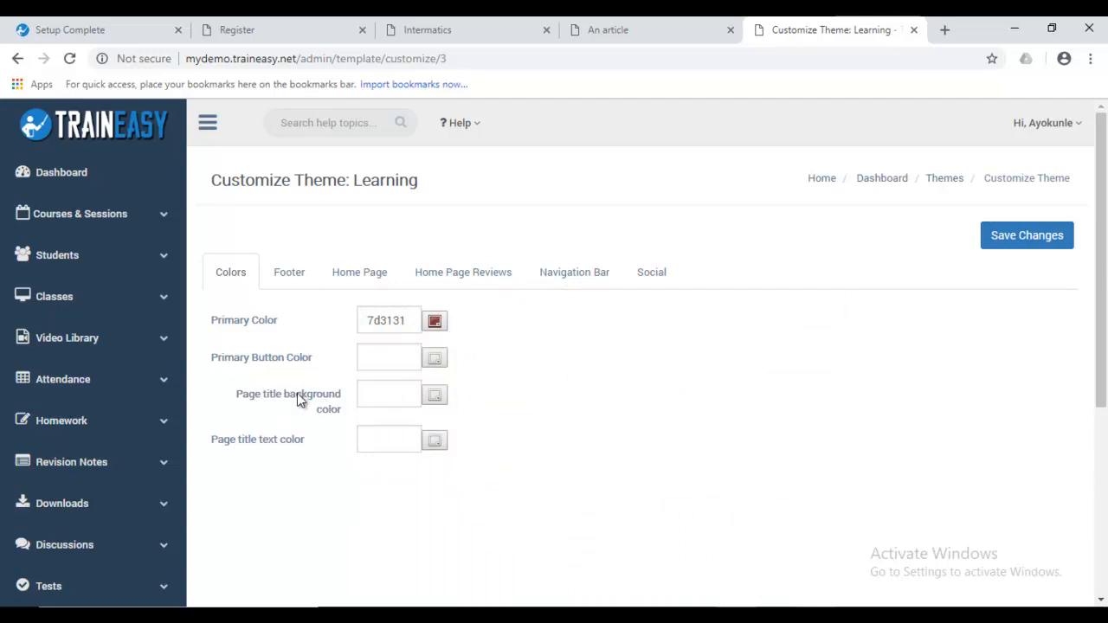
Set the Learning theme's page title background color to da1c08 and save the theme changes.
click(436, 399)
click(586, 392)
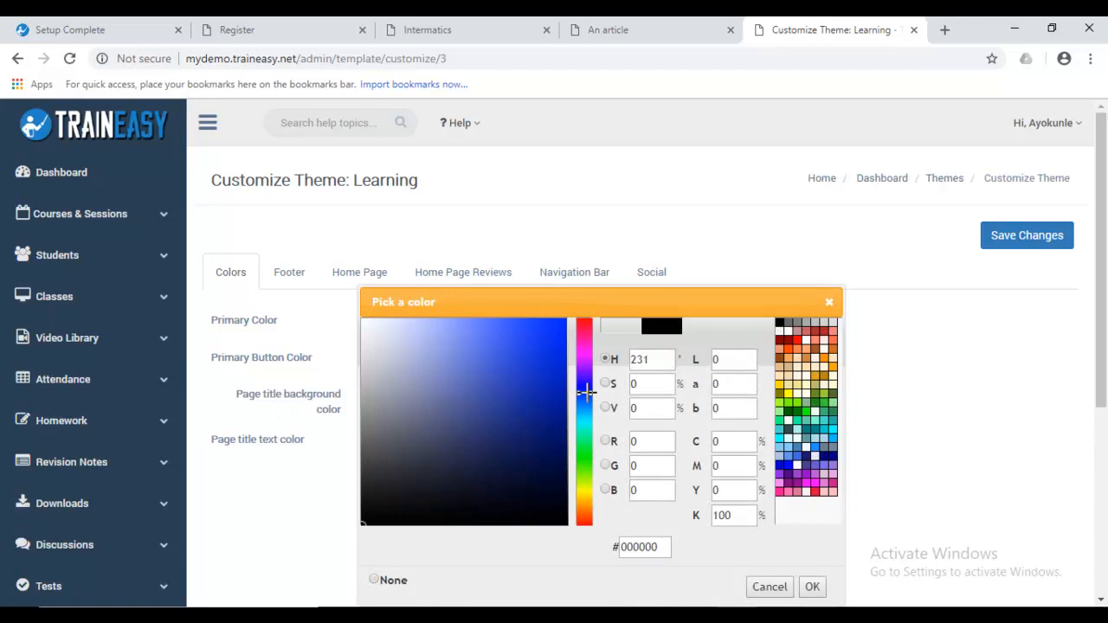
click(586, 331)
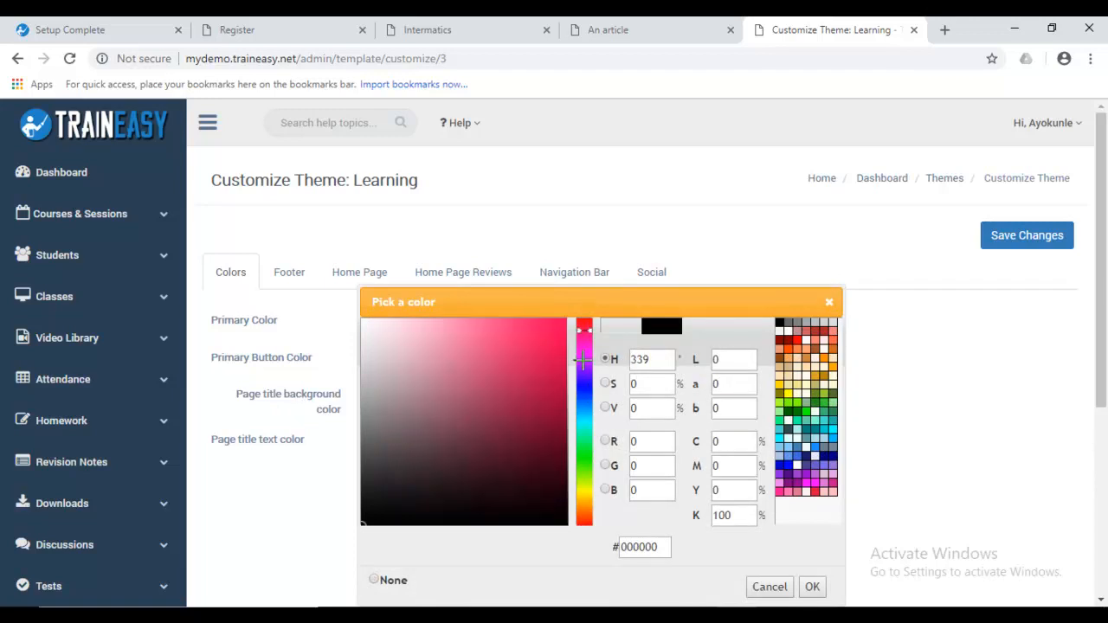
click(586, 520)
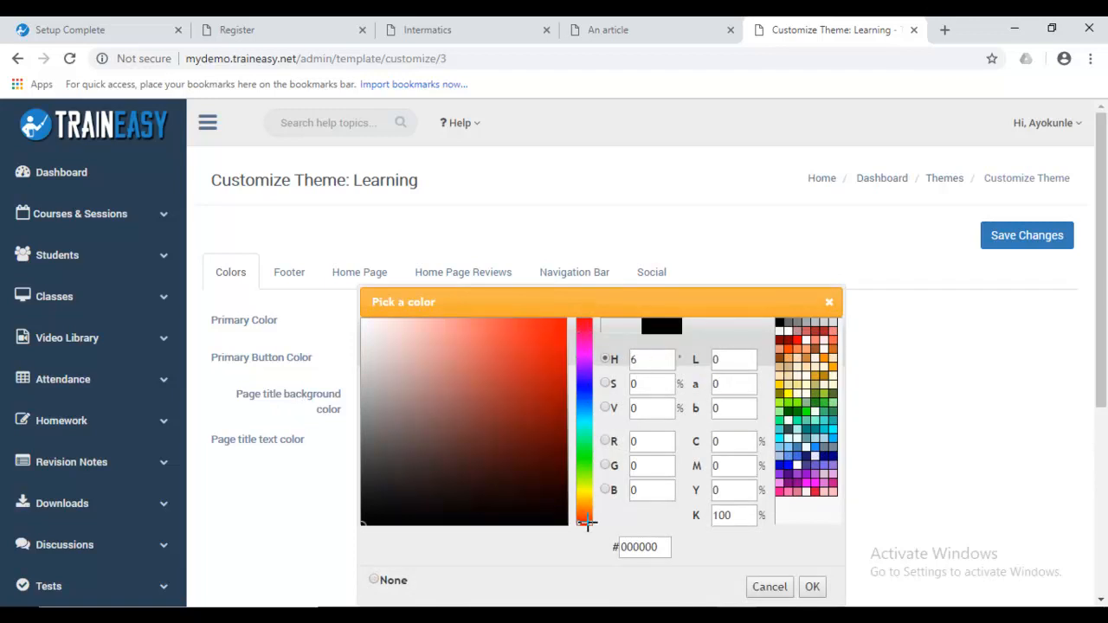
click(559, 391)
click(560, 348)
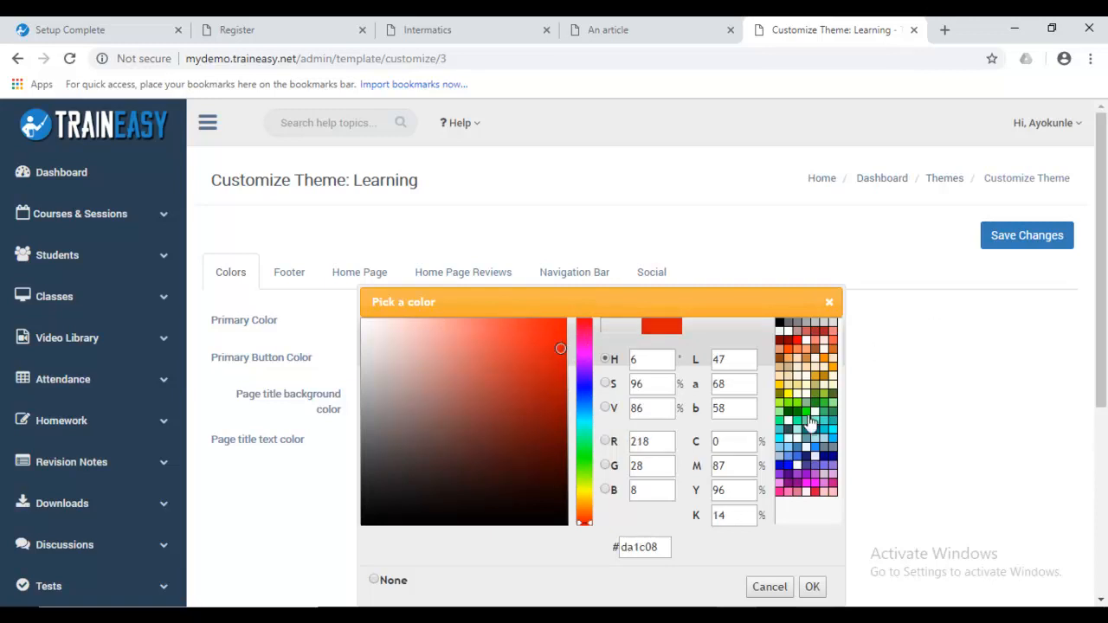
click(810, 589)
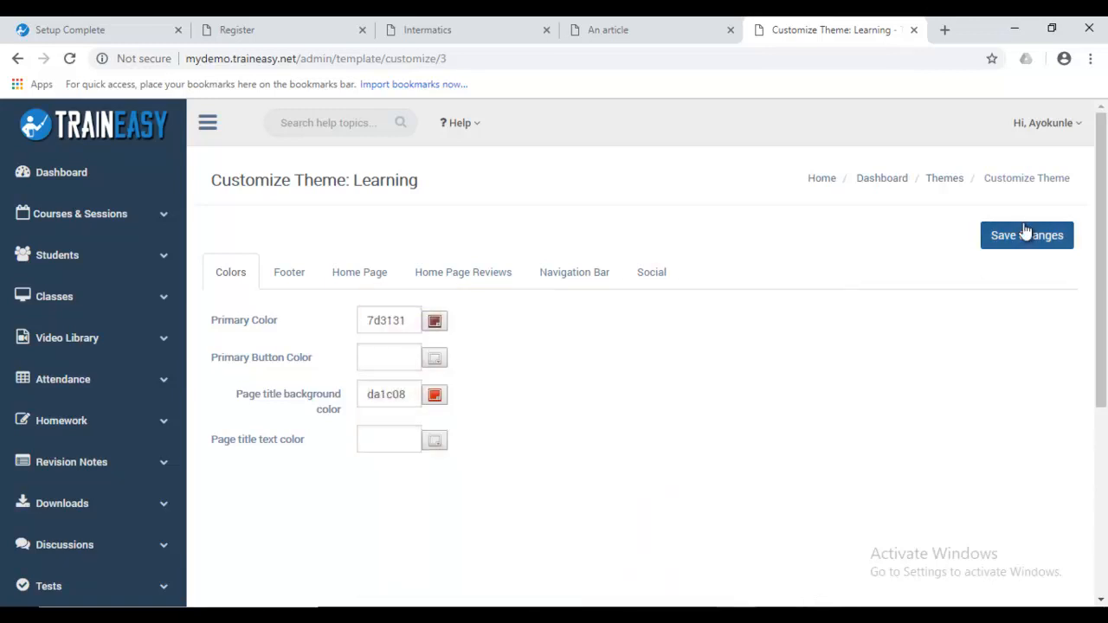
click(1026, 231)
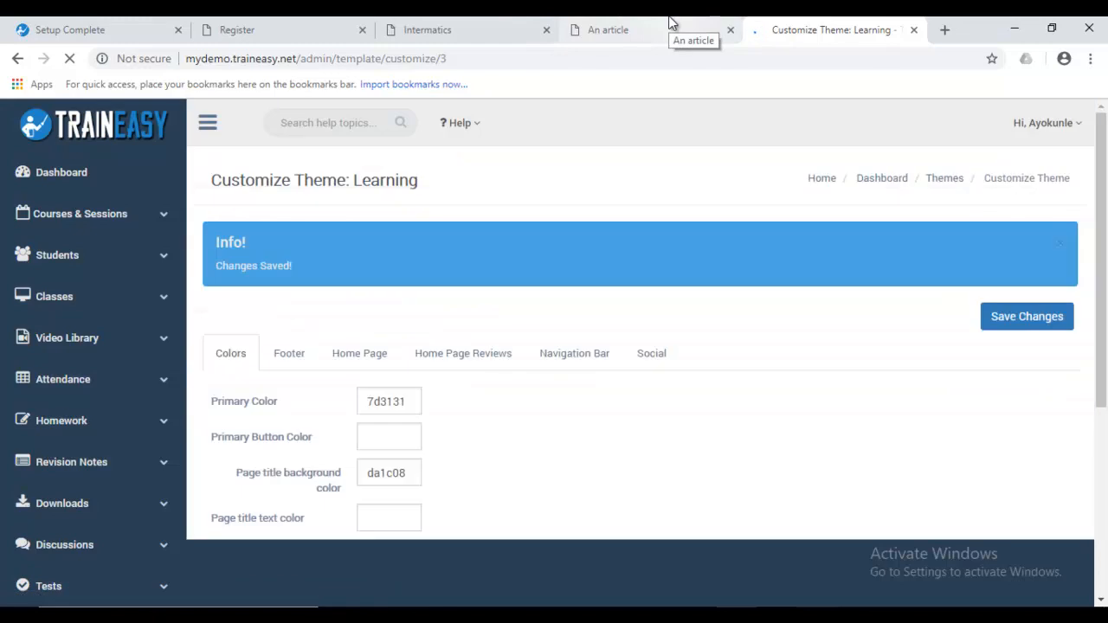
Reload the public "An article" page and check the background color of its page title banner.
click(671, 24)
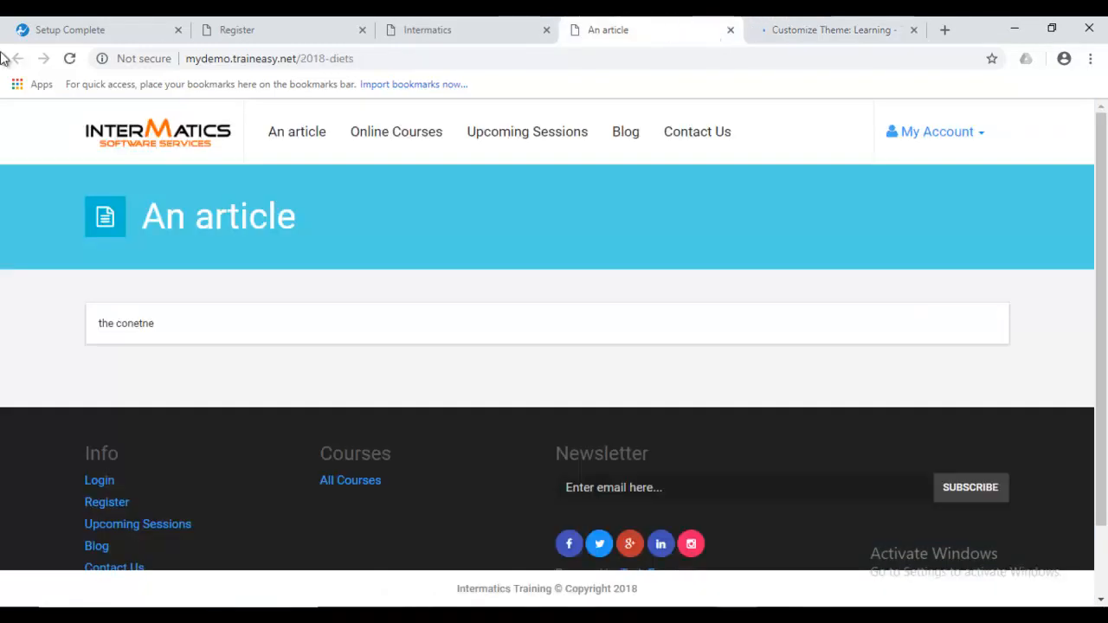
drag(563, 26, 651, 19)
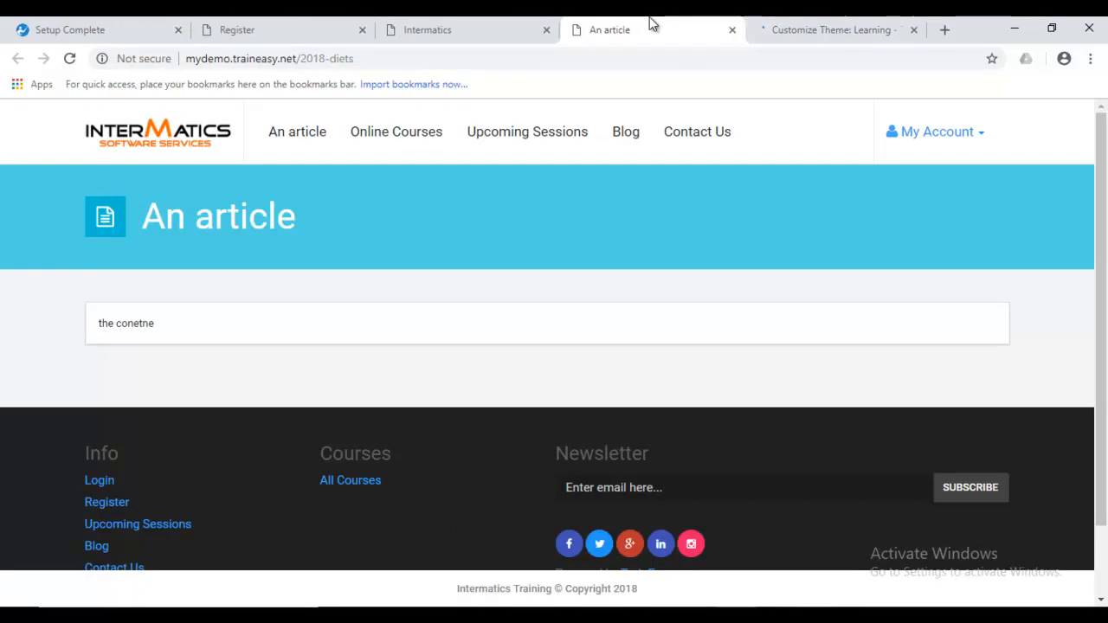
click(69, 58)
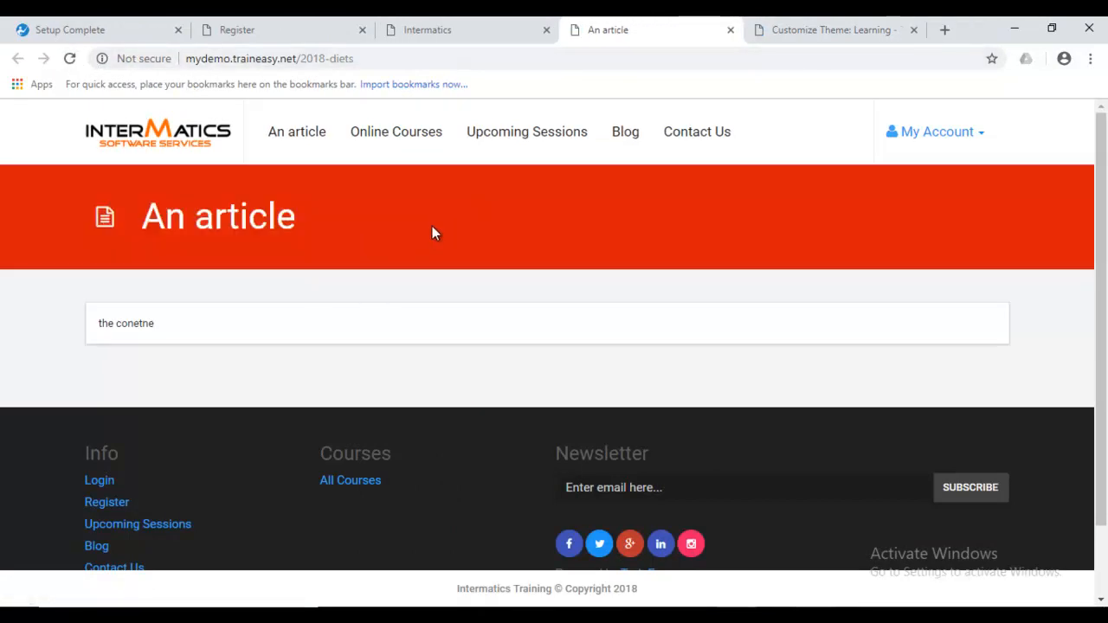
Return to the Learning theme's customization page, dismiss the saved notice, and open the Footer settings.
click(840, 28)
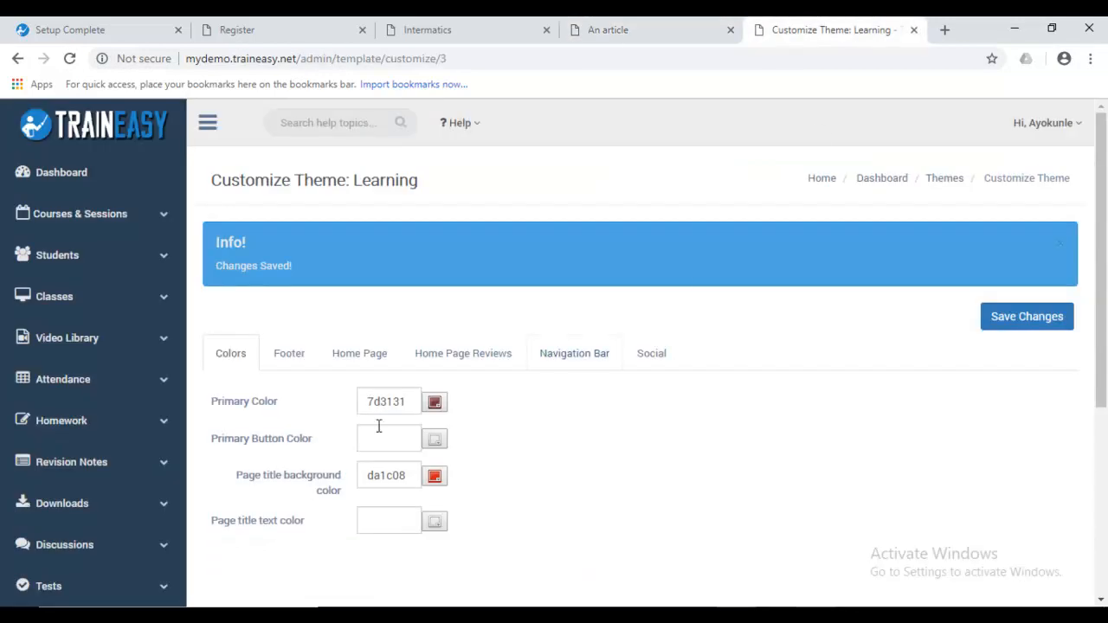
scroll(1106, 238, down, 1)
click(1067, 163)
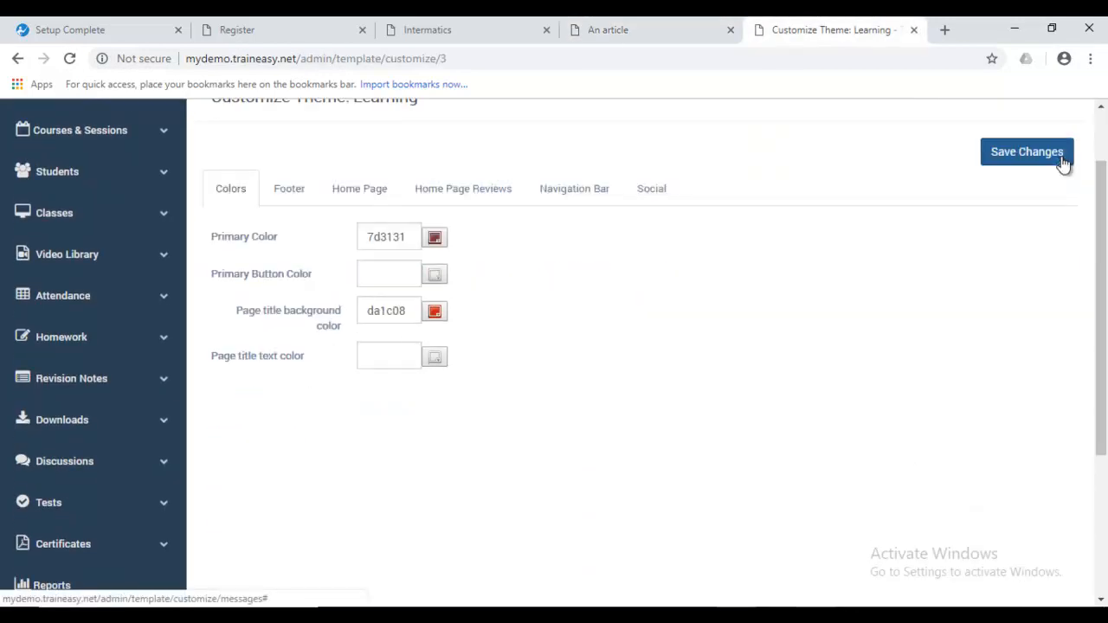
click(291, 203)
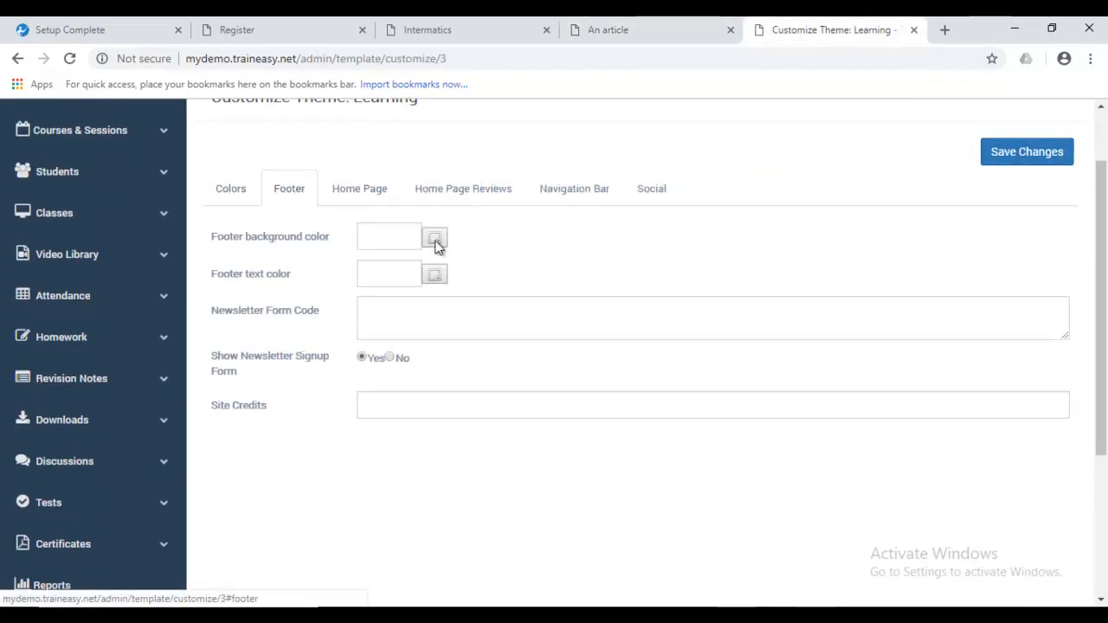
Compare the theme's Footer settings with the public article page's footer, examining its newsletter form and credit line.
click(661, 26)
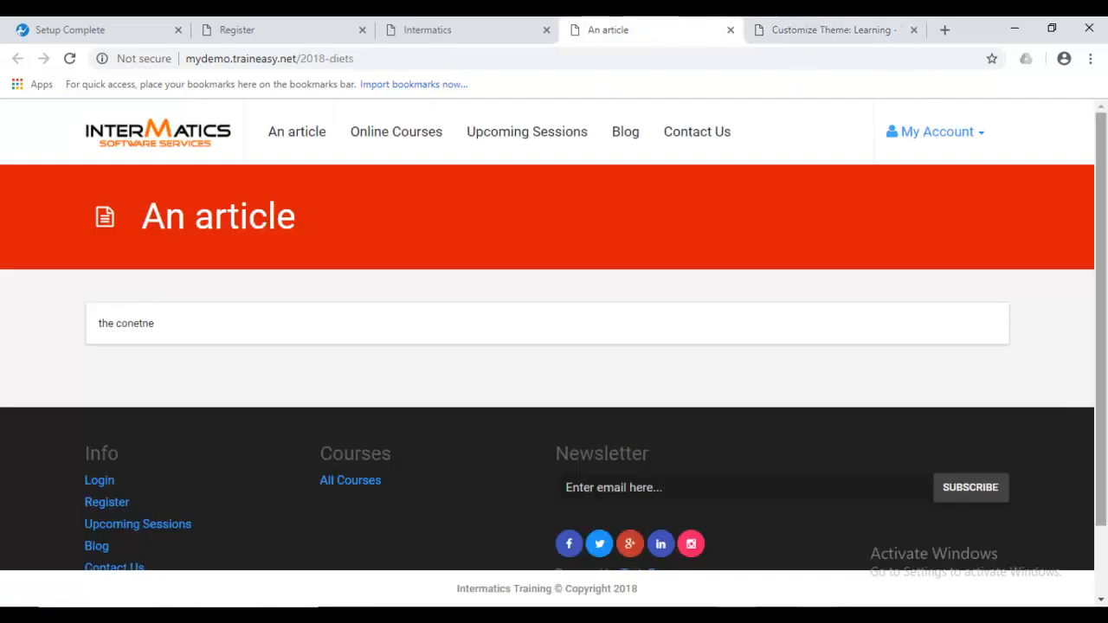
scroll(547, 432, down, 1)
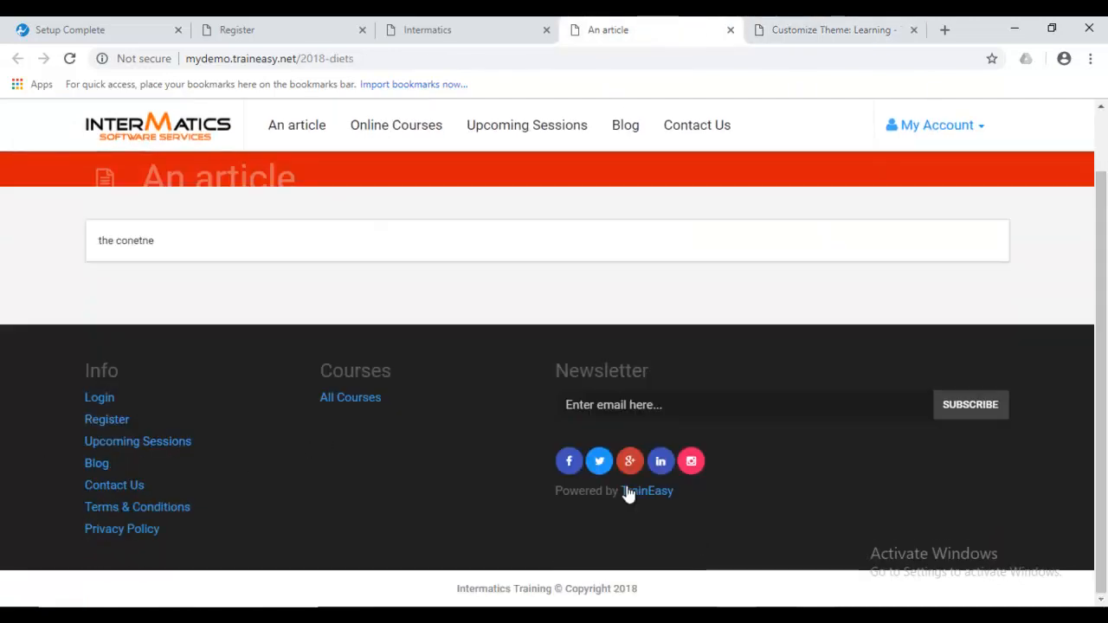
click(844, 26)
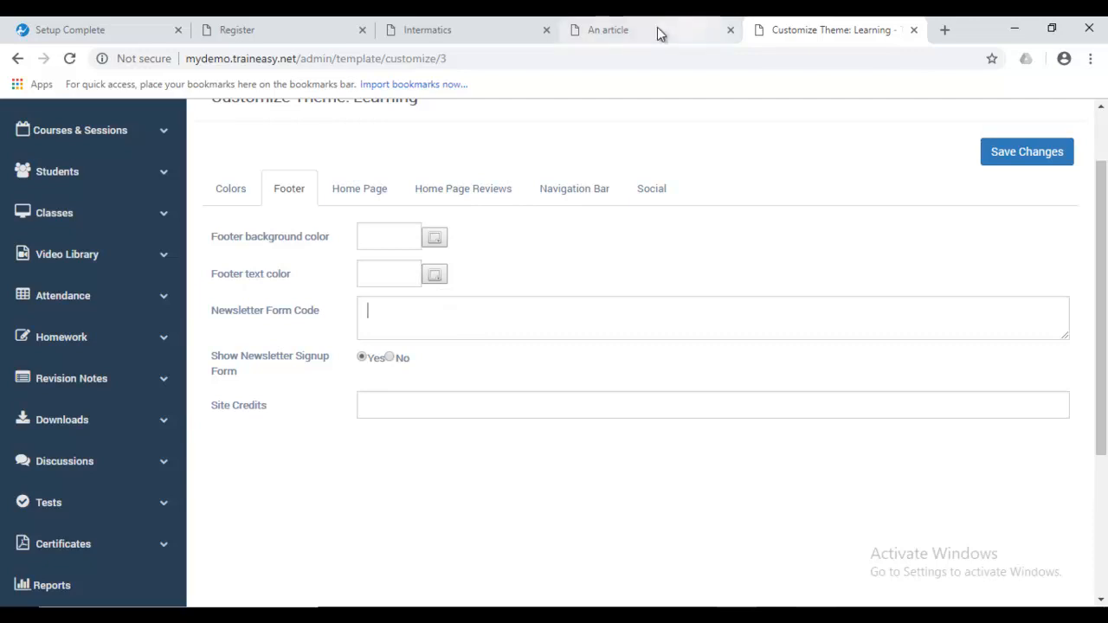
click(689, 26)
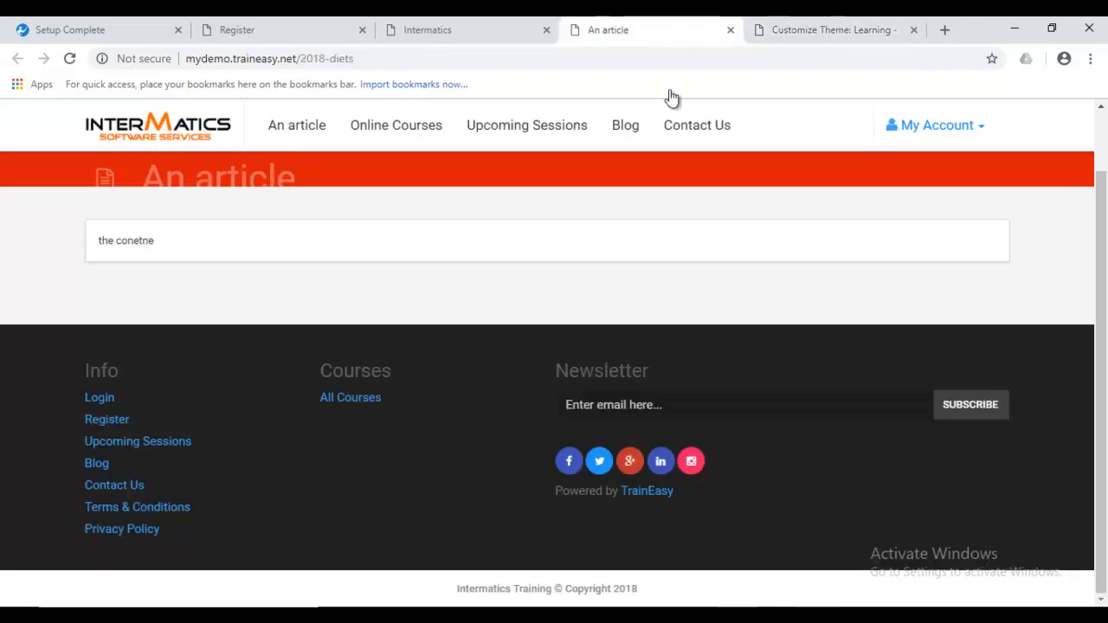
click(564, 390)
click(836, 26)
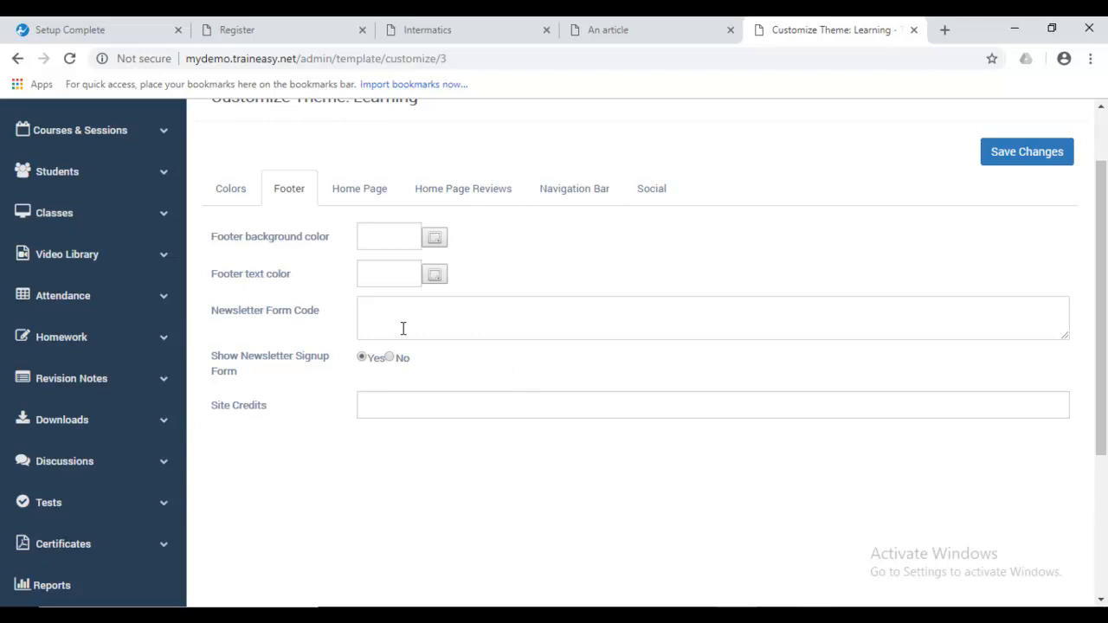
click(599, 26)
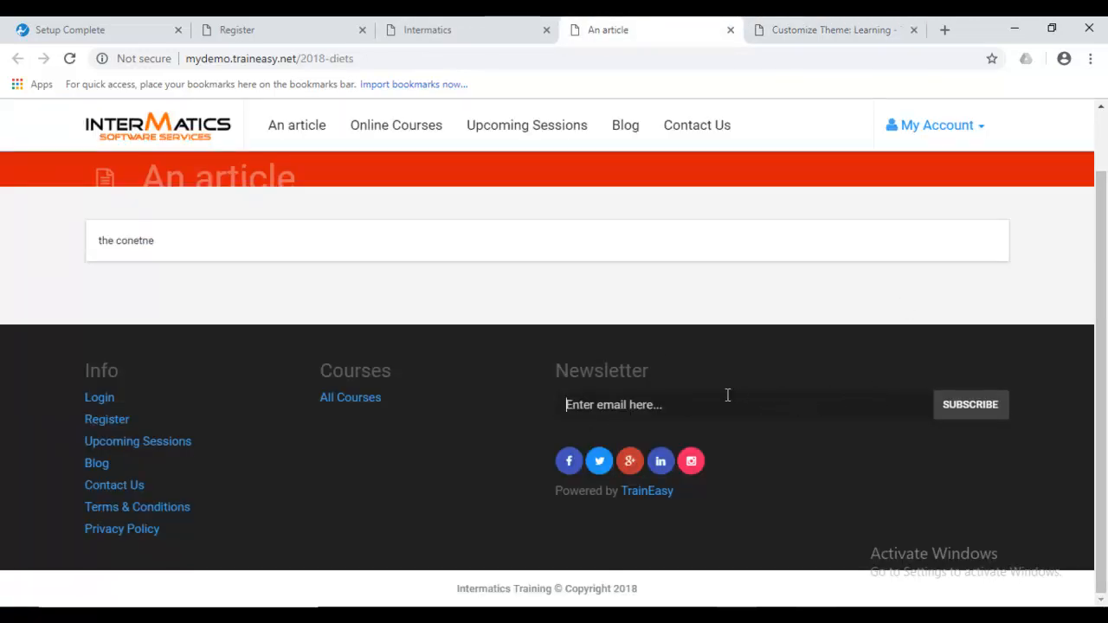
click(779, 26)
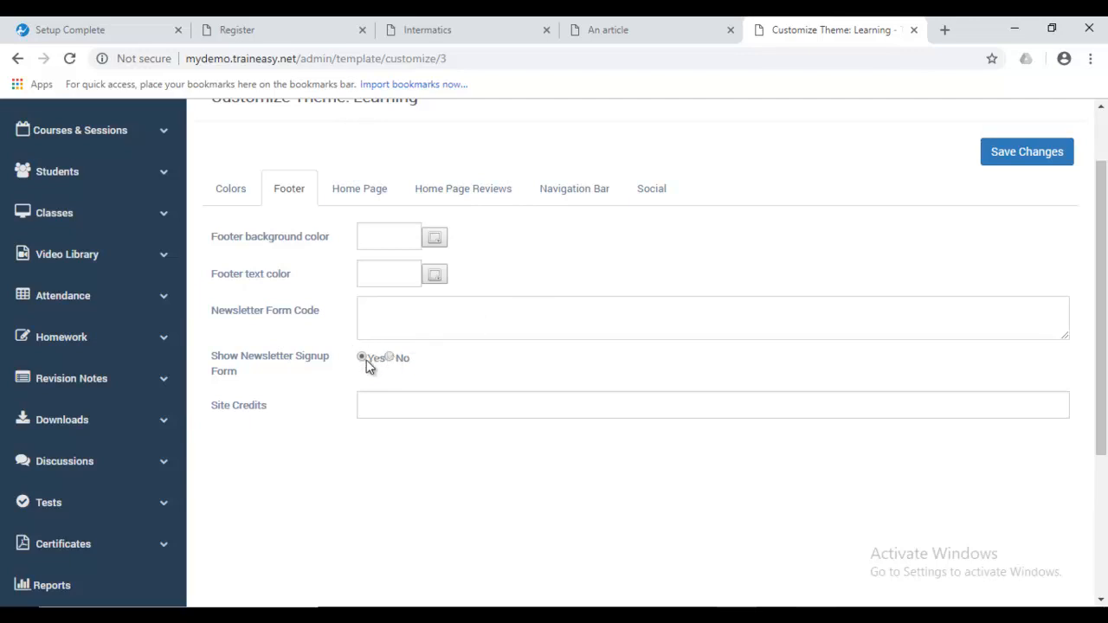
Set the footer's site credits to "Copyright &copy; My Company", check where the credits appear on the article page, and save the changes.
click(395, 410)
text(Copry)
text(right)
text(&copy: You)
text(Company)
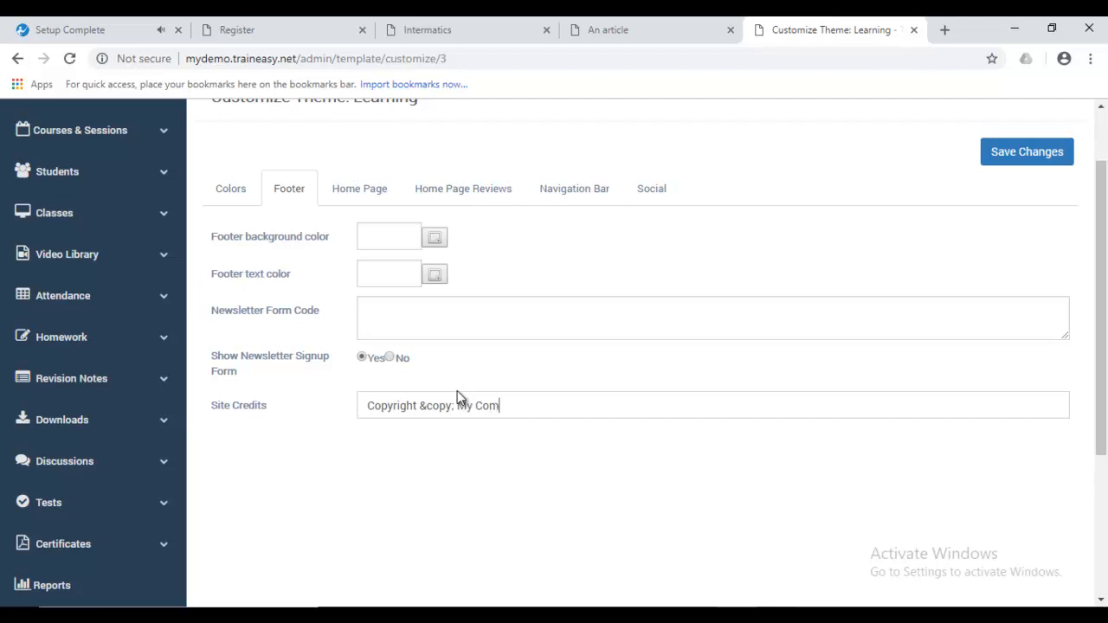
click(608, 29)
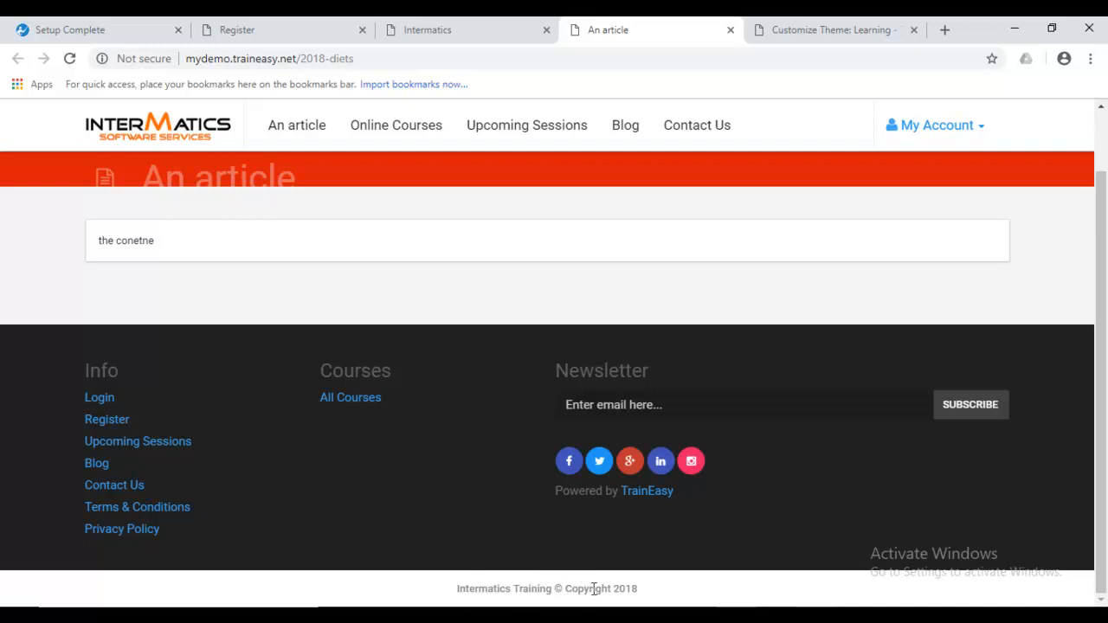
click(825, 26)
click(995, 153)
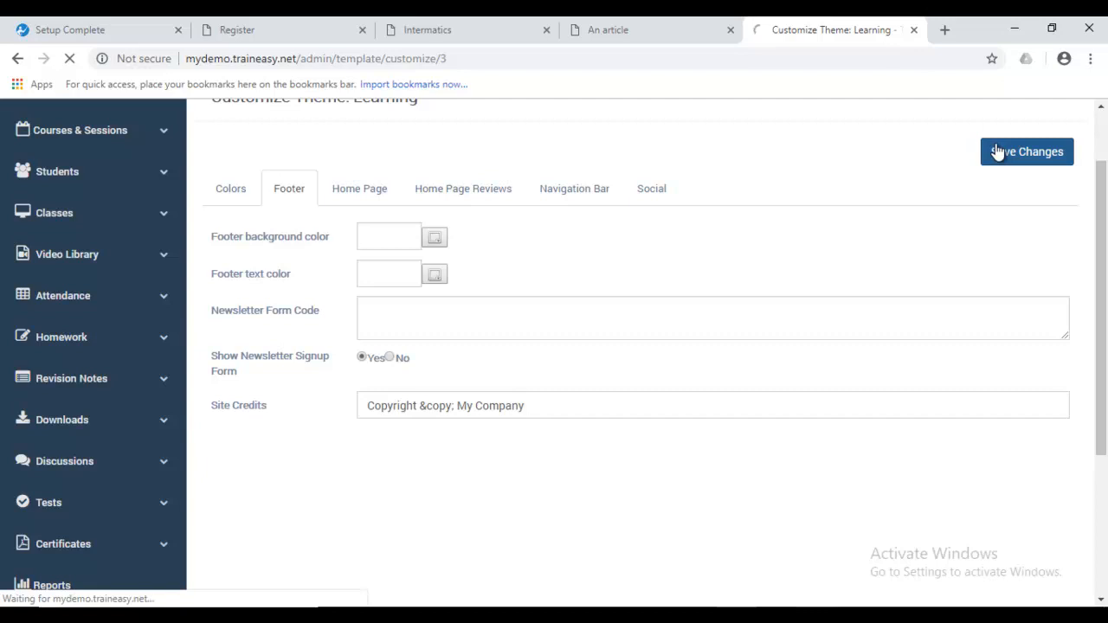
Reload the public article page and check the copyright text in its footer.
click(658, 34)
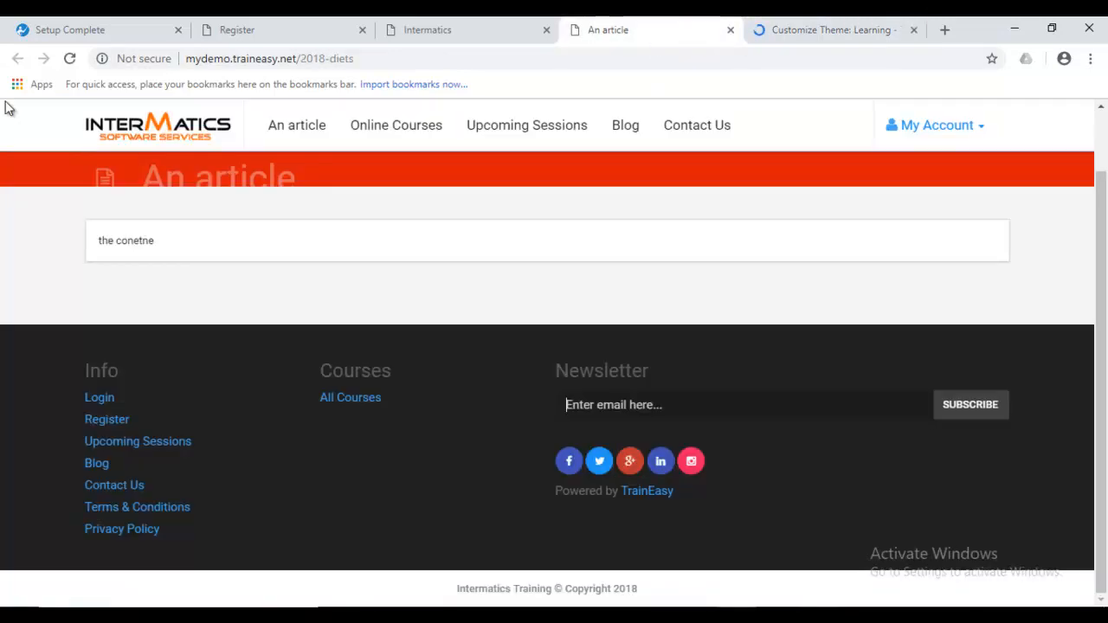
click(69, 60)
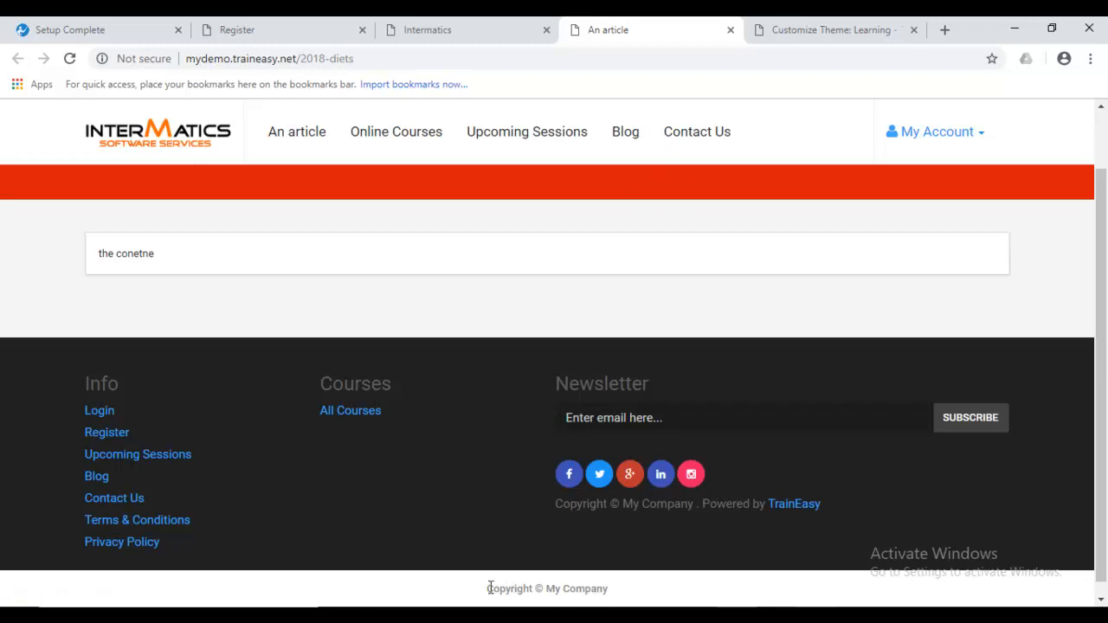
drag(489, 588, 632, 595)
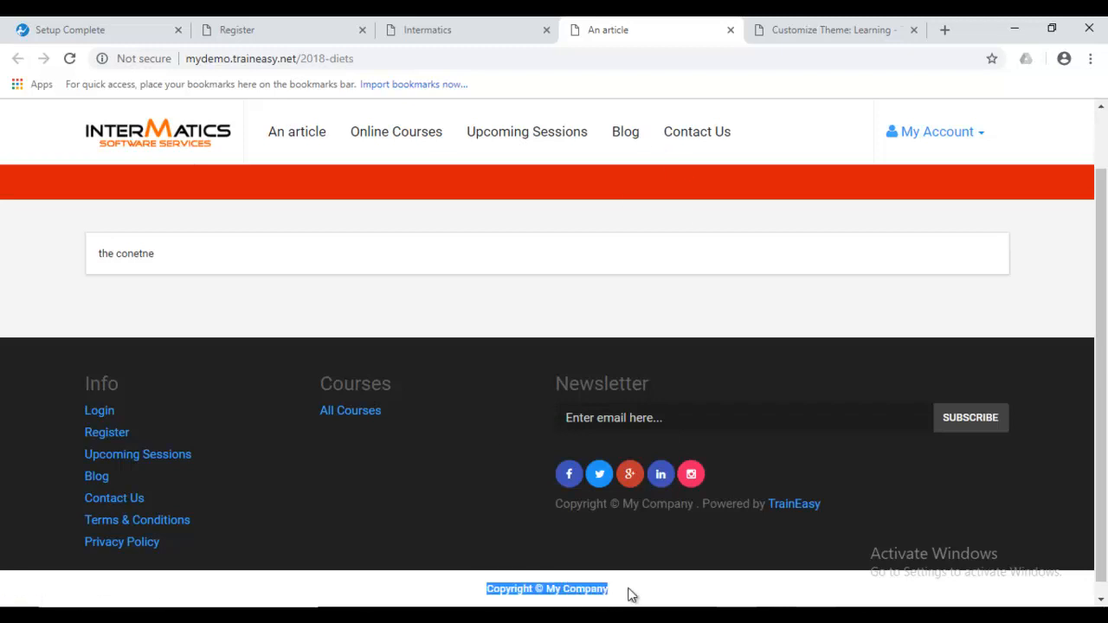
click(587, 587)
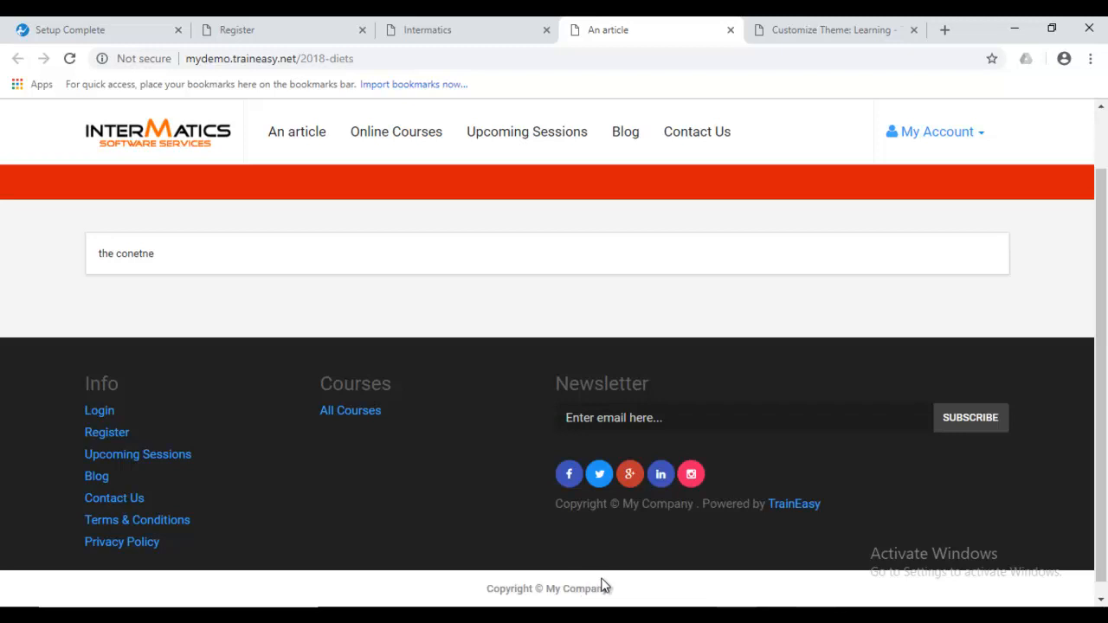
Return to the Learning theme's customization page and open its Home Page settings.
click(820, 26)
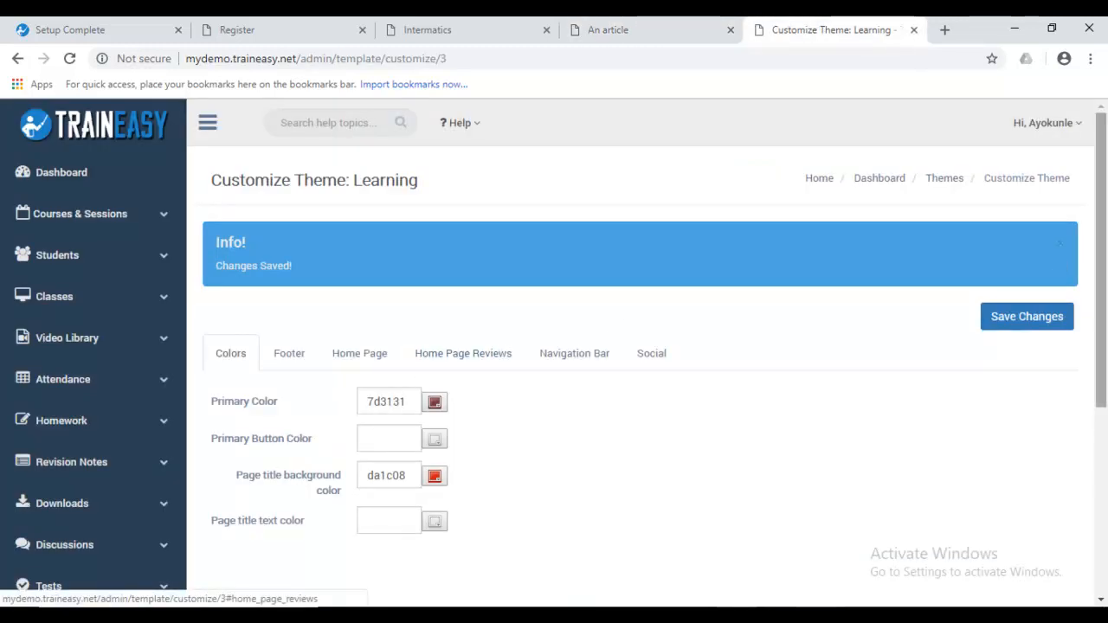
scroll(433, 354, down, 3)
click(396, 224)
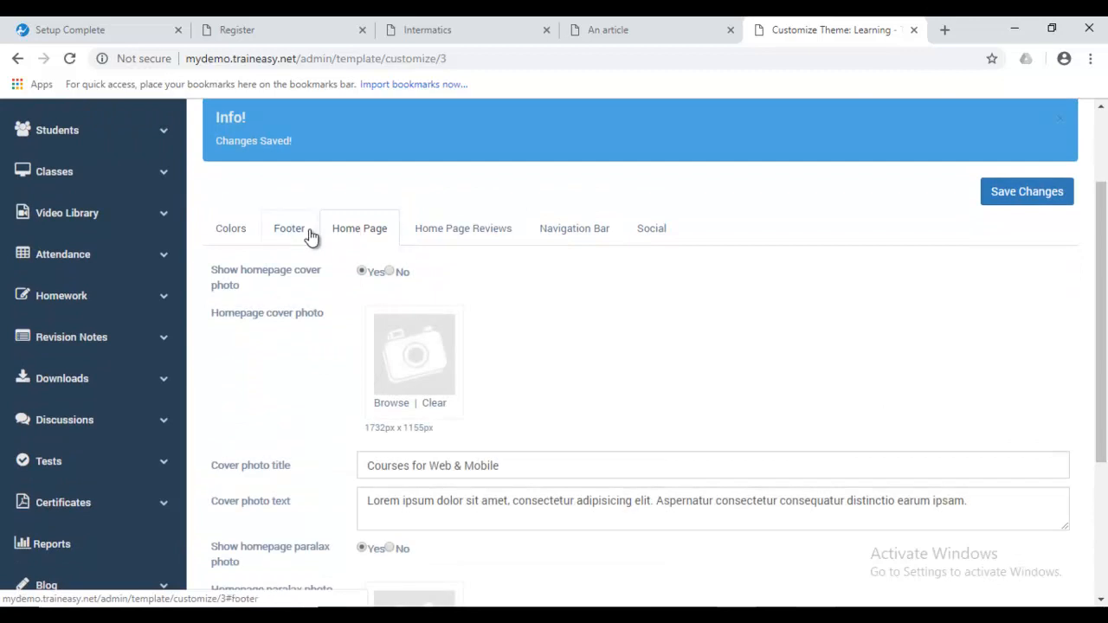
drag(1106, 315, 1107, 355)
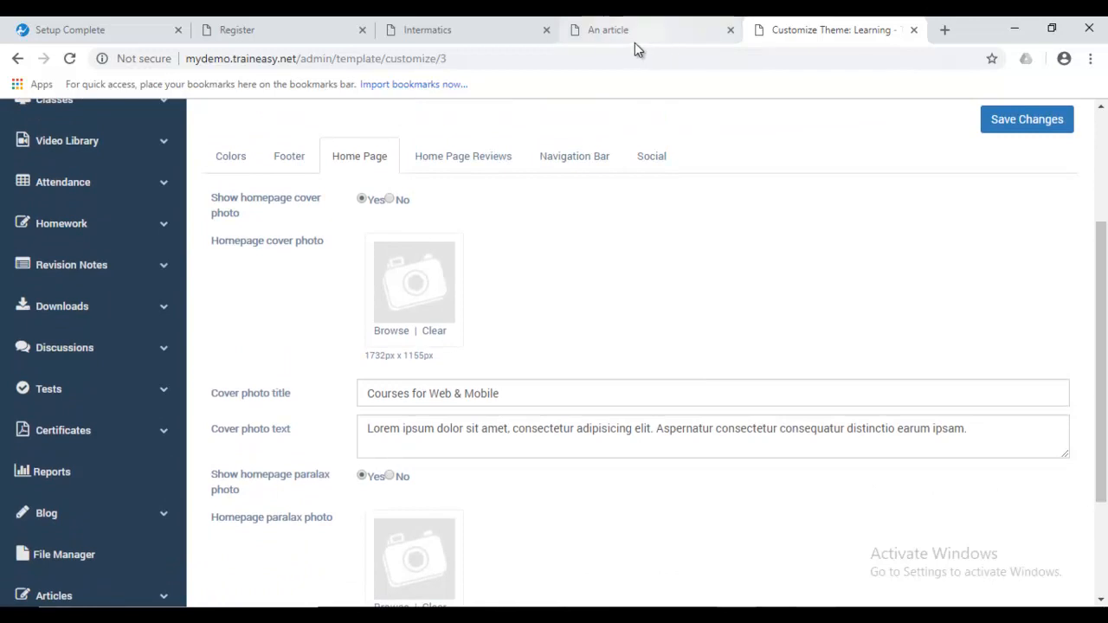
Place the public Intermatics homepage tab beside the theme customization tab, view its cover photo, and dismiss the theme page's saved notice.
click(598, 30)
drag(519, 26, 654, 26)
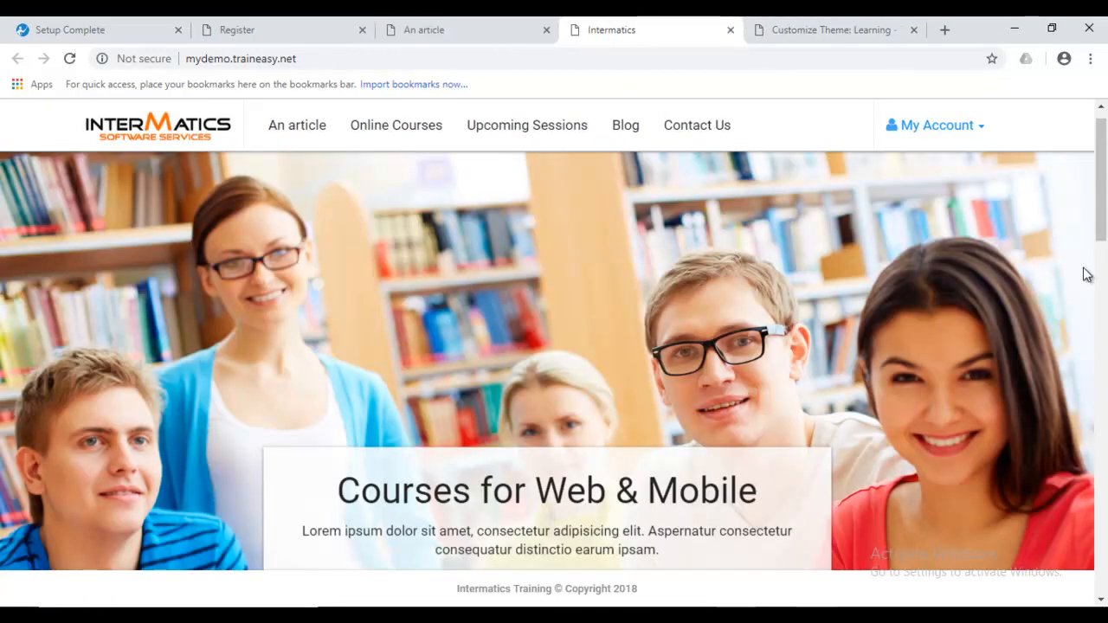
click(826, 37)
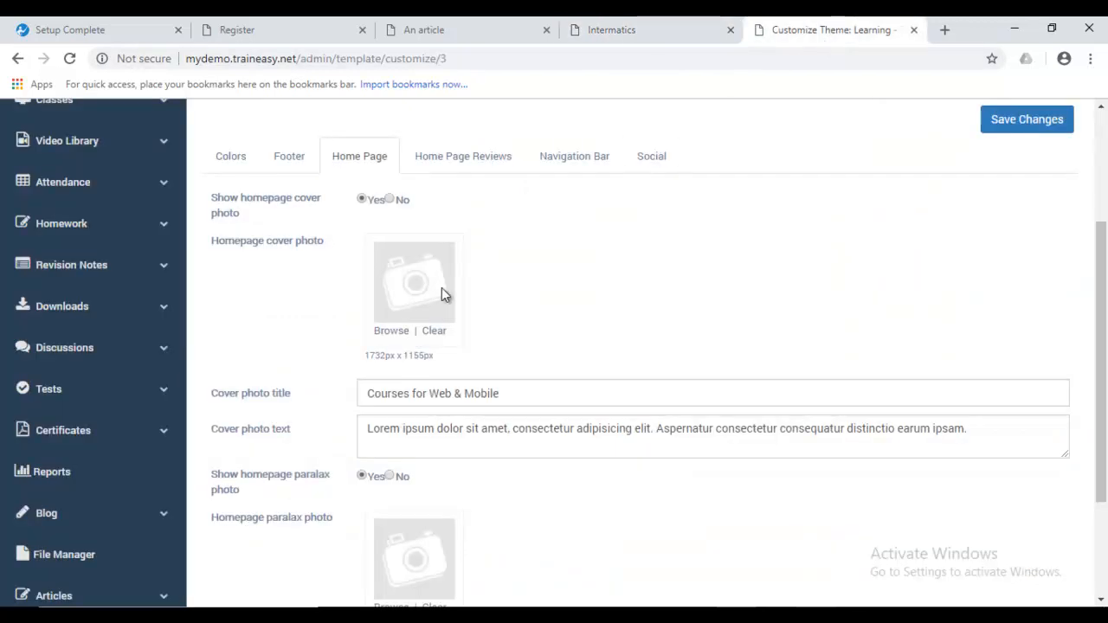
scroll(1105, 290, up, 2)
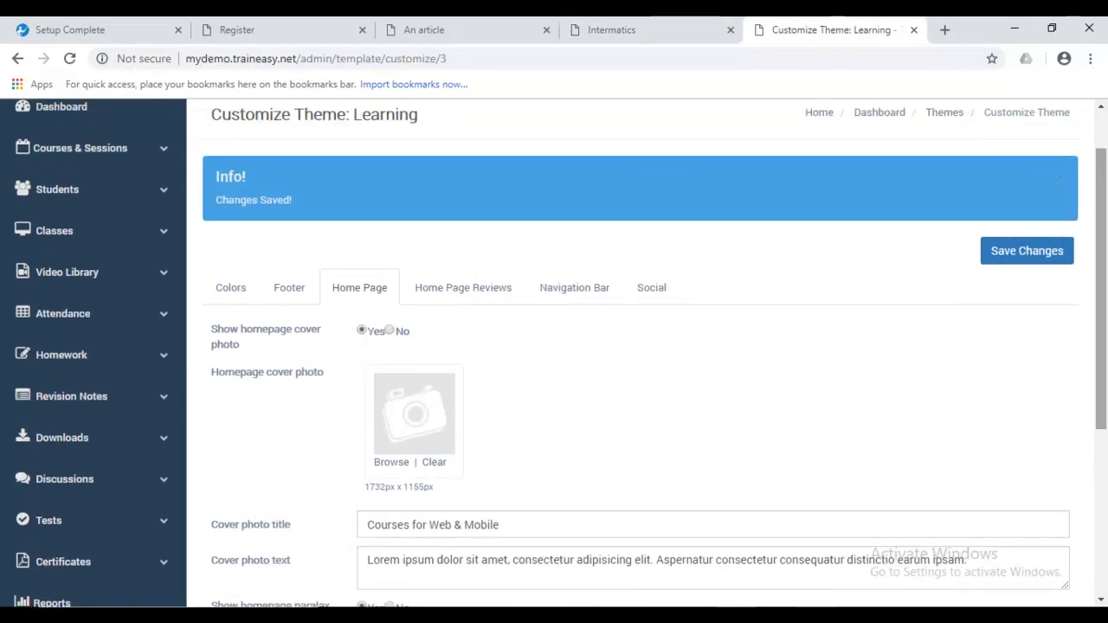
click(1060, 182)
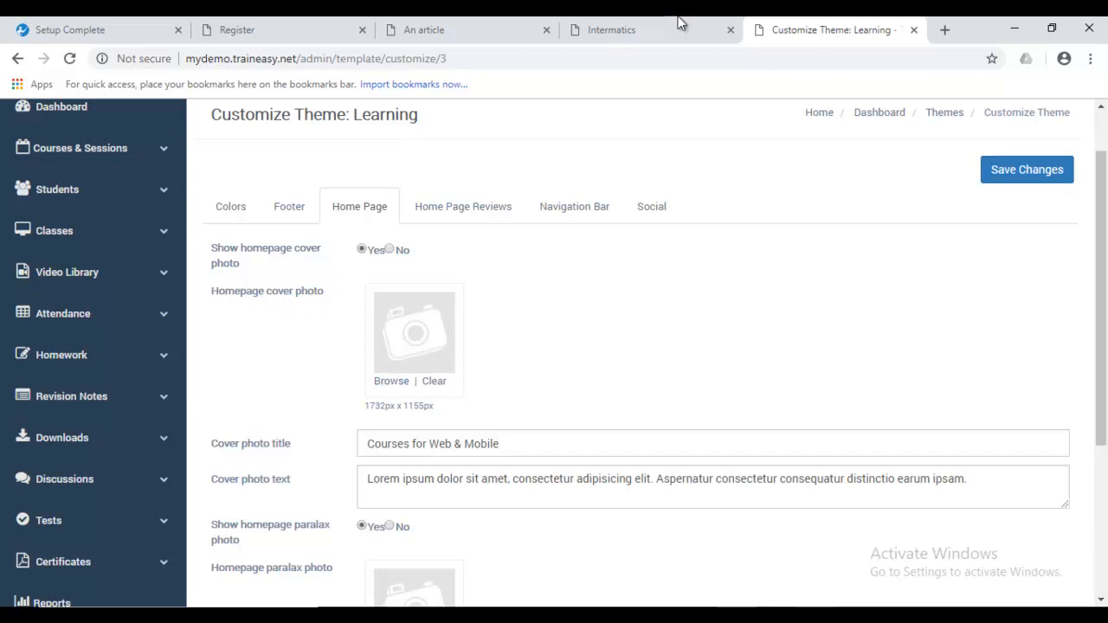
Compare the theme's cover photo and paralax photo settings with the public homepage.
click(615, 31)
click(851, 30)
scroll(1107, 303, down, 1)
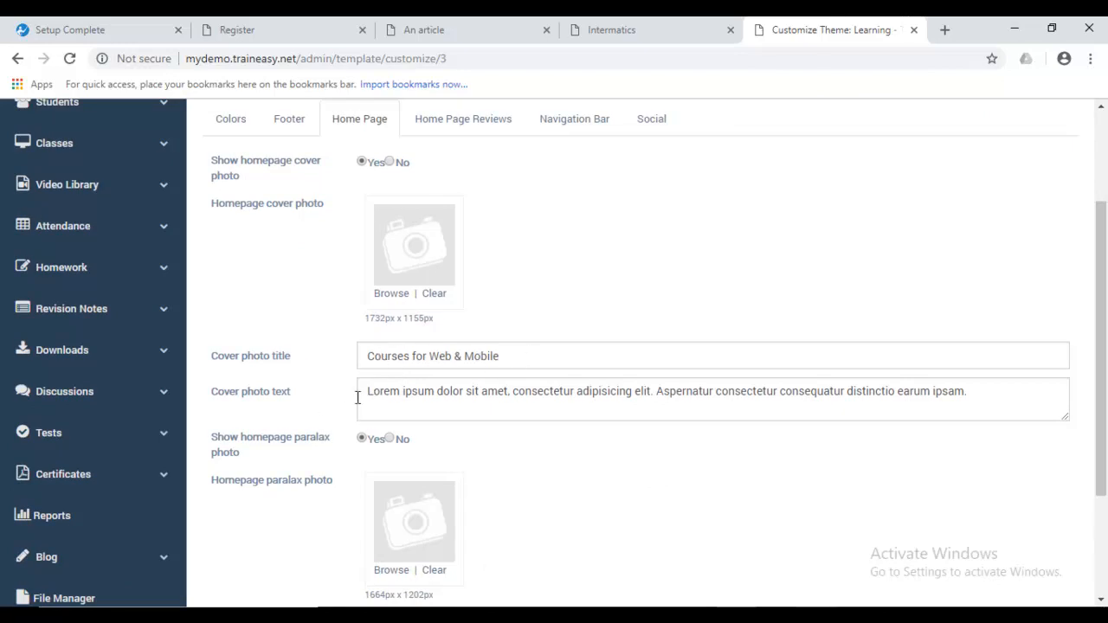
click(664, 26)
drag(1102, 334, 1101, 435)
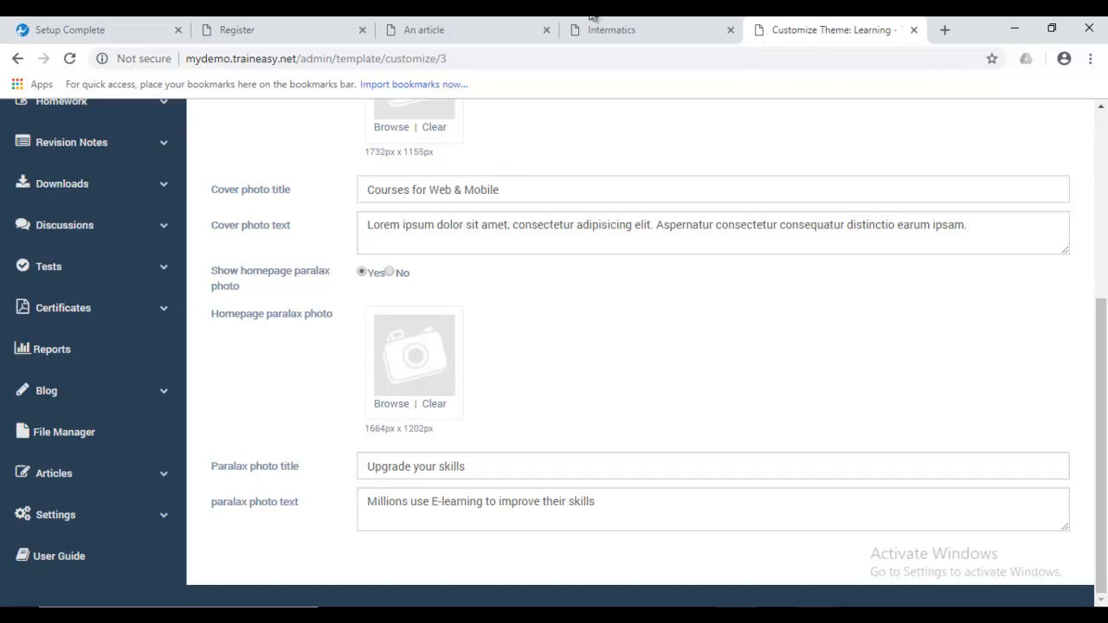
View the paralax section on the public homepage, and open and close the image browser for the theme's homepage paralax photo.
click(617, 29)
scroll(554, 390, down, 10)
scroll(807, 504, down, 1)
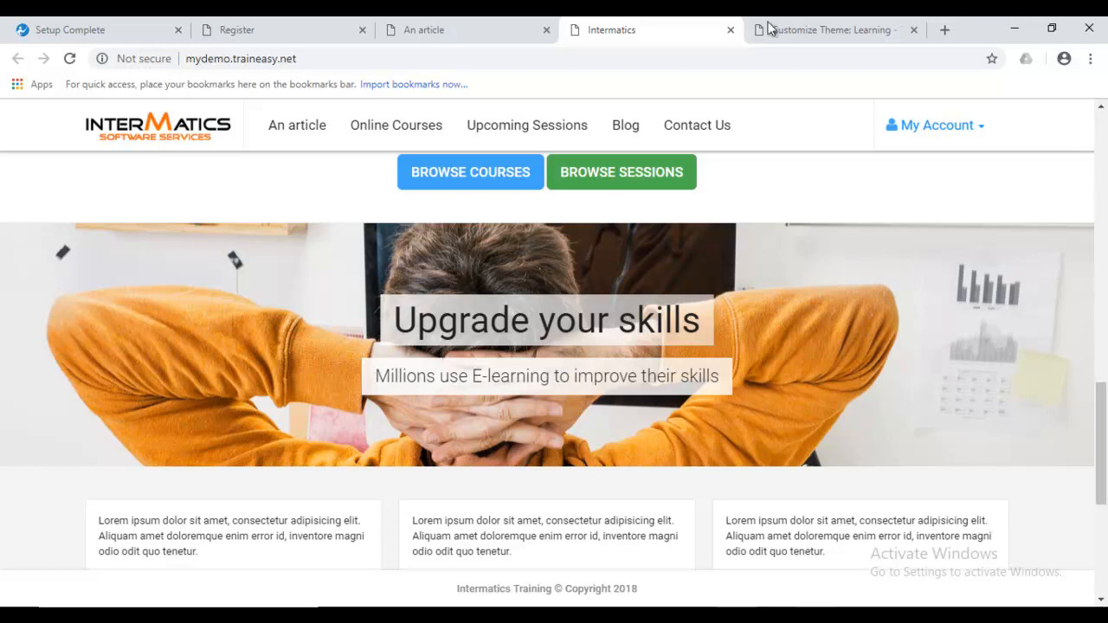
click(853, 28)
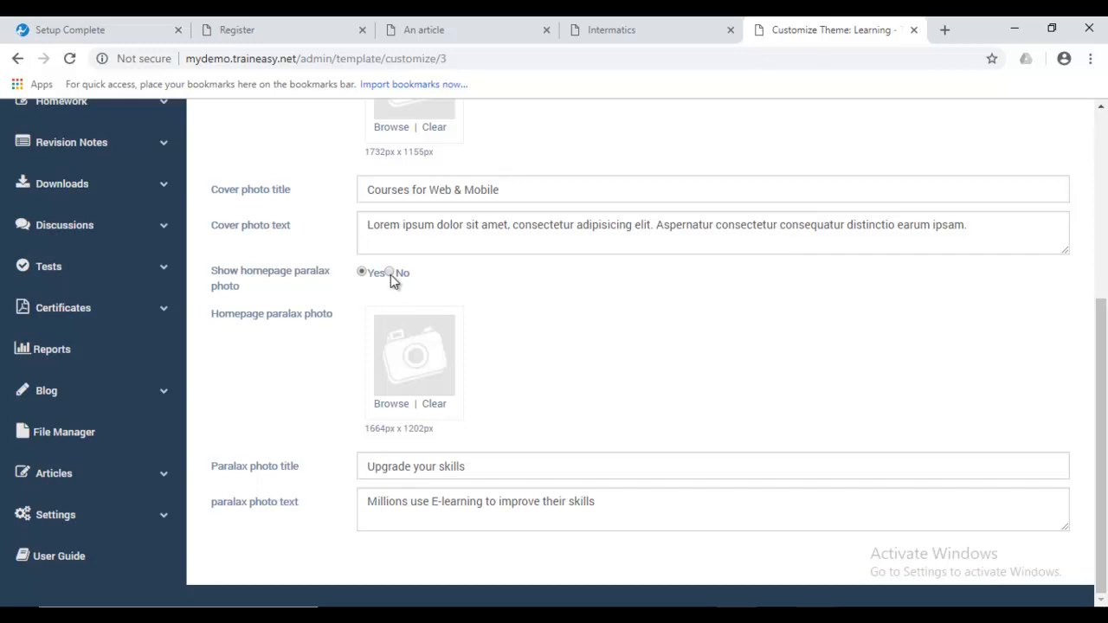
click(387, 408)
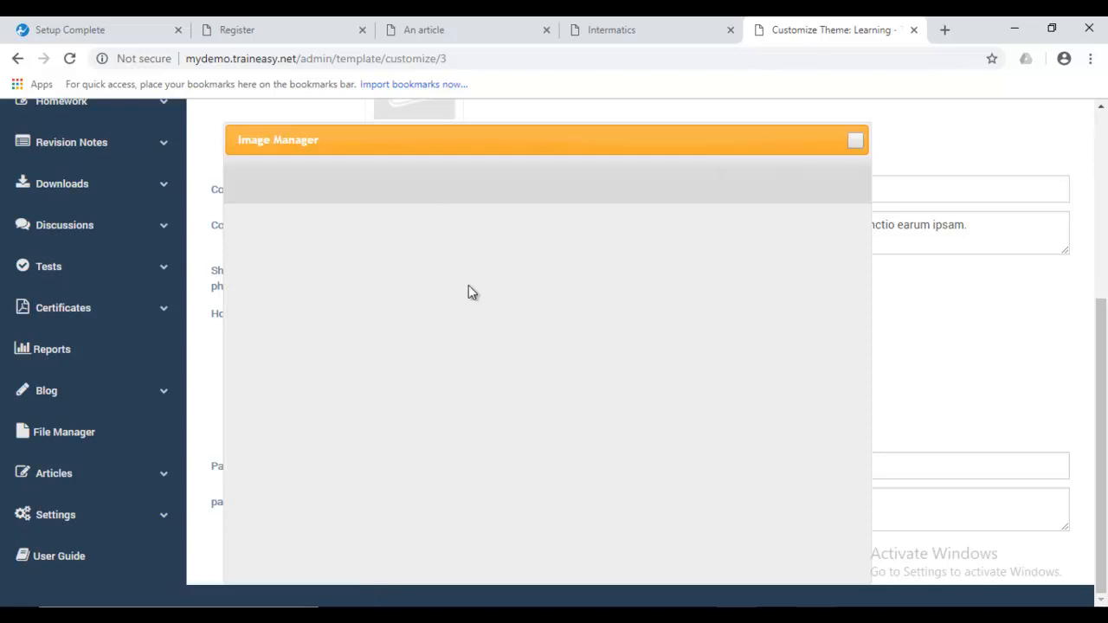
click(855, 144)
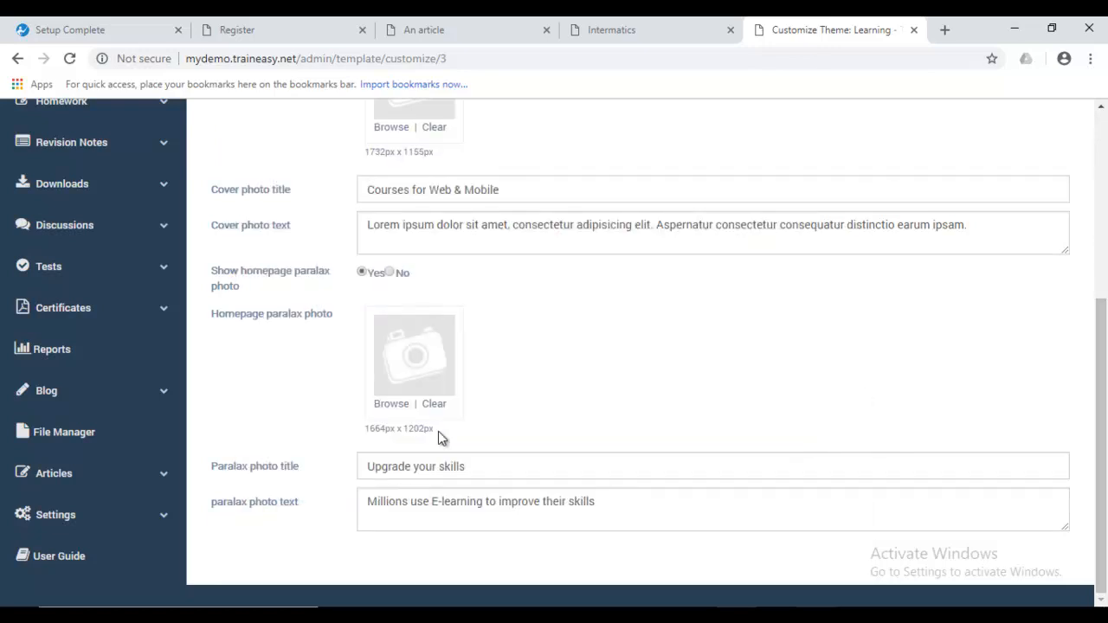
Compare the paralax photo title and text settings with the paralax section on the public homepage.
click(636, 26)
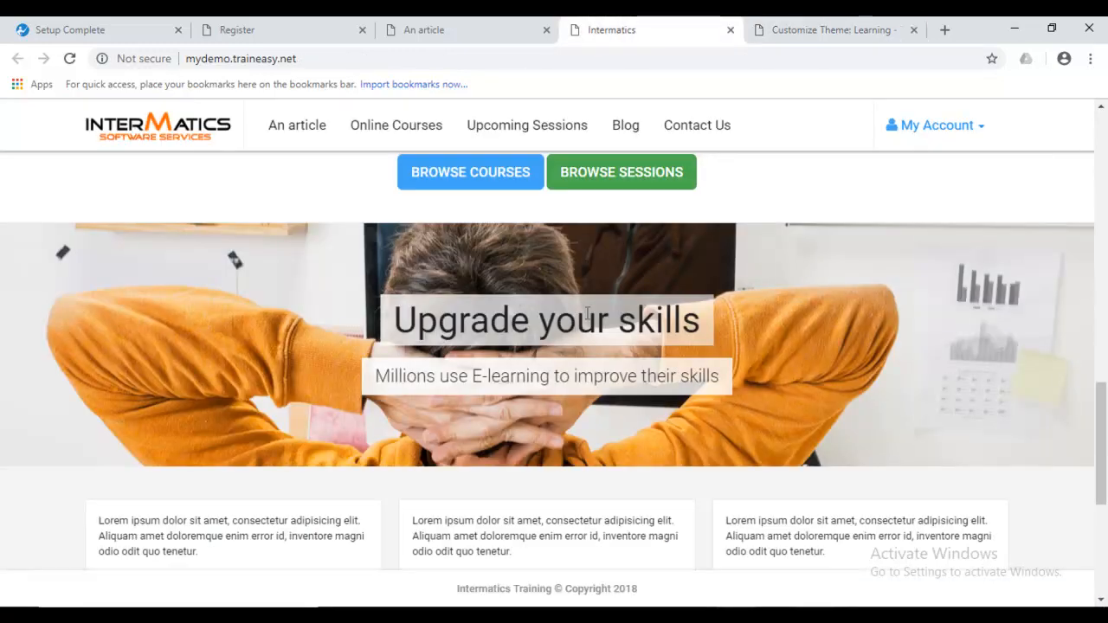
click(810, 23)
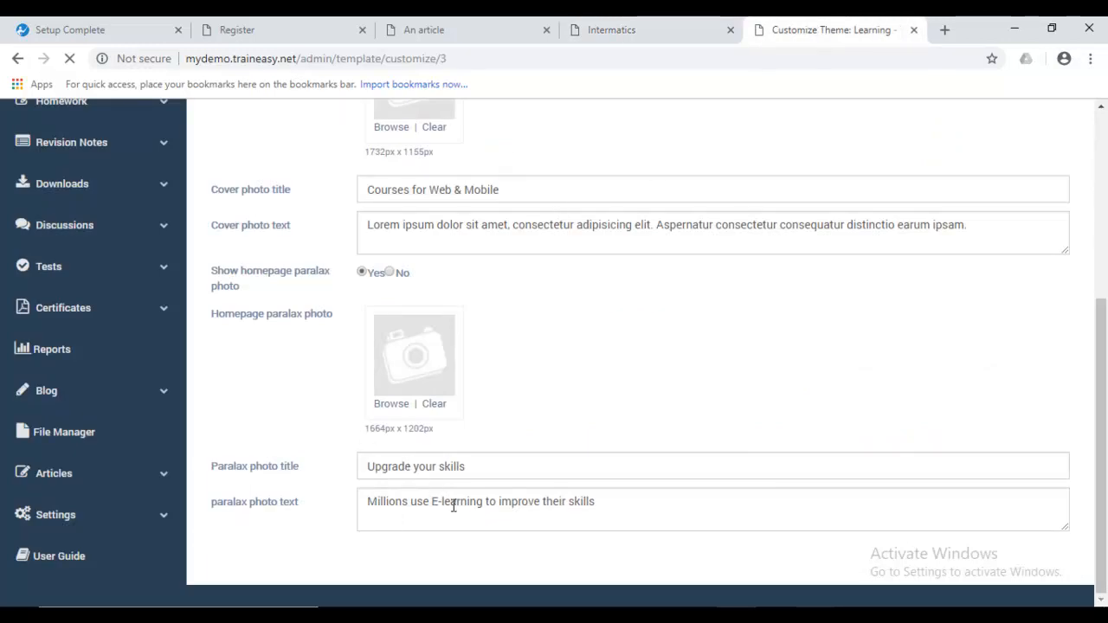
click(607, 27)
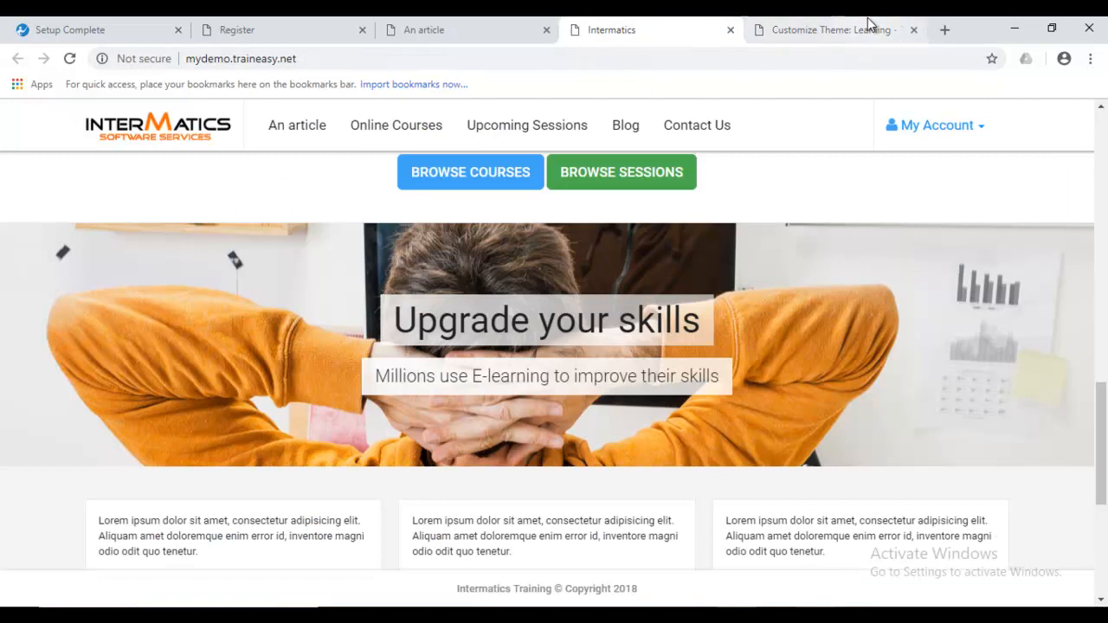
click(793, 22)
Open the theme's Home Page Reviews settings and compare them with the reviews section on the public homepage.
drag(1106, 352, 1107, 165)
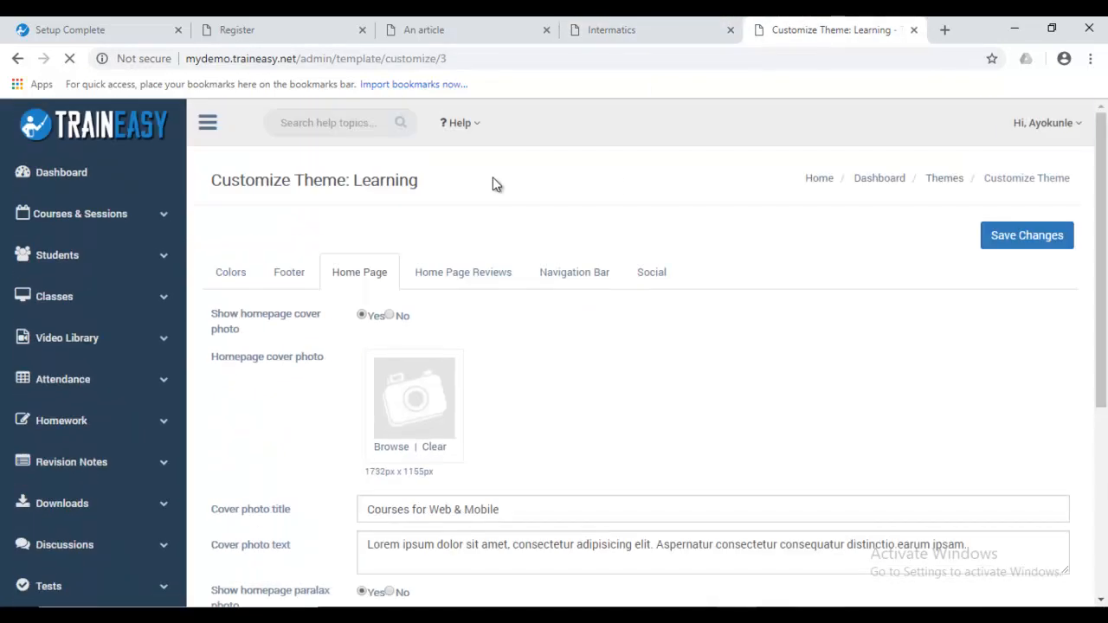
click(452, 283)
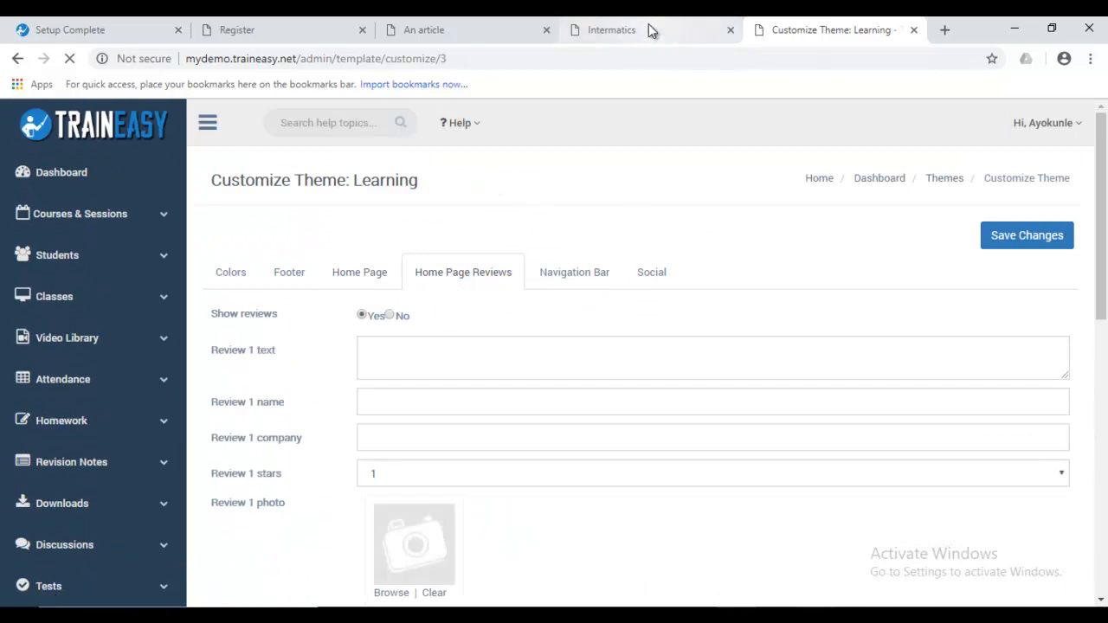
click(648, 26)
drag(1105, 433, 1106, 494)
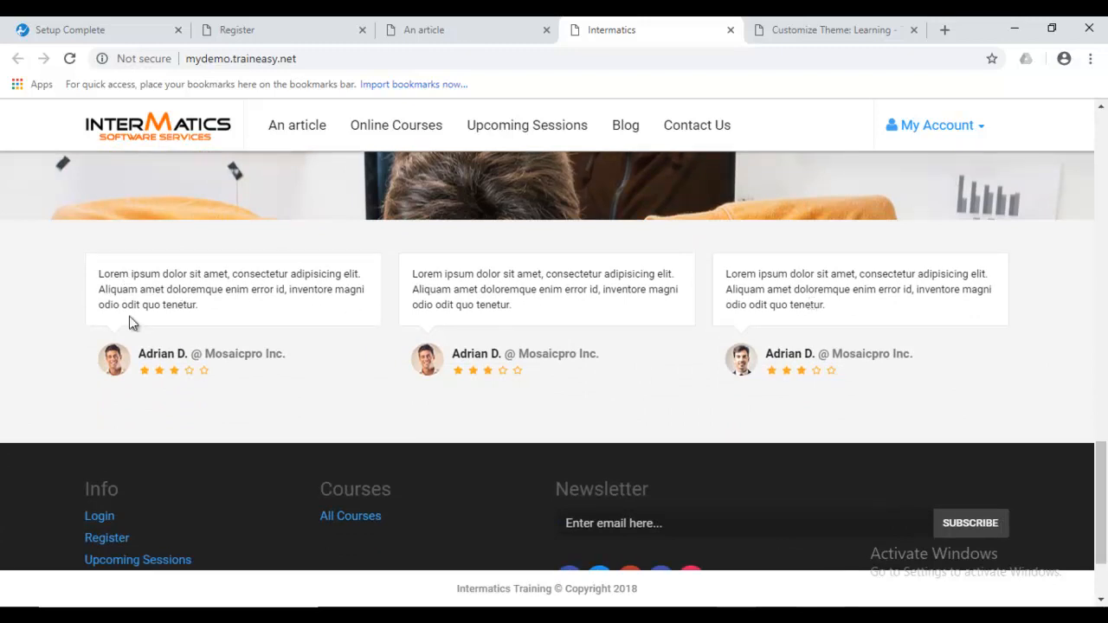
click(825, 26)
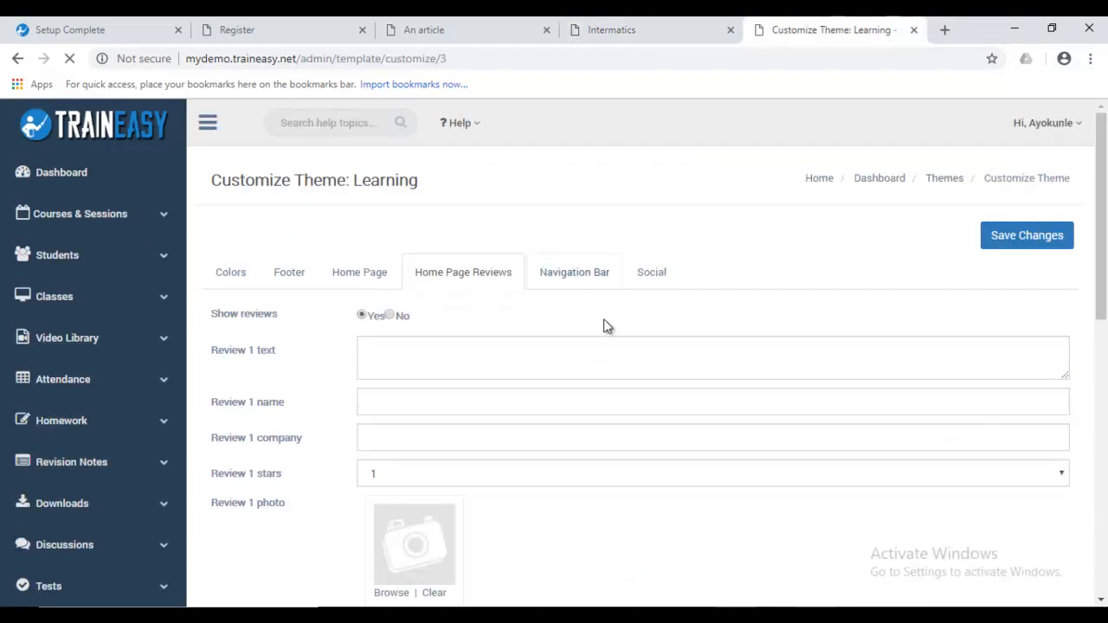
drag(1106, 249, 1106, 294)
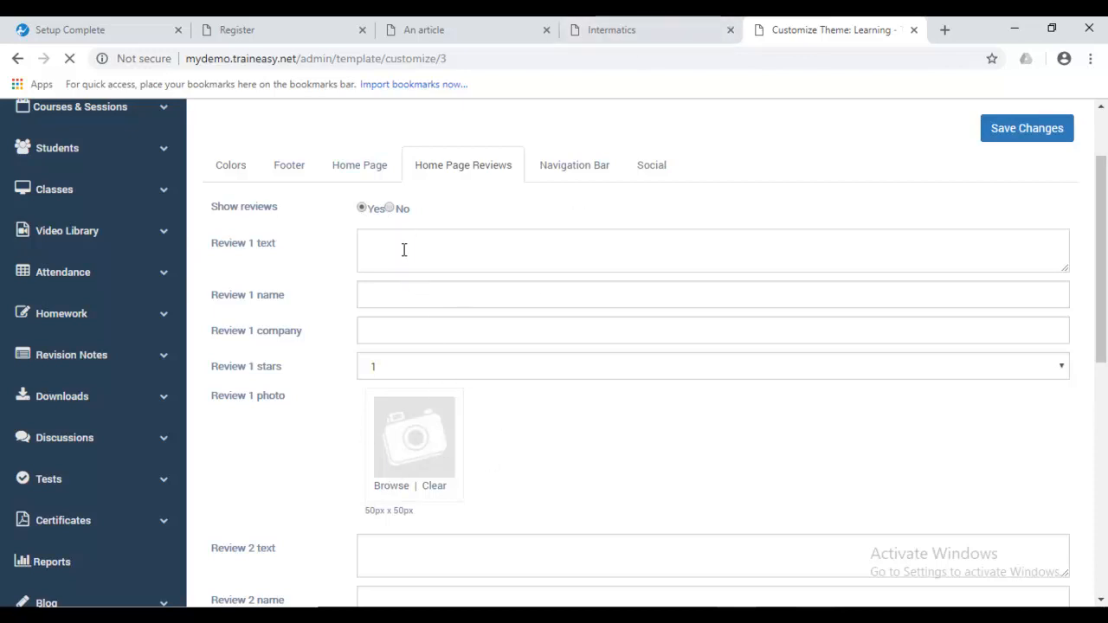
Compare the Review 1 text and name settings with the first review on the public homepage.
click(641, 30)
drag(212, 294, 268, 241)
click(779, 25)
click(399, 306)
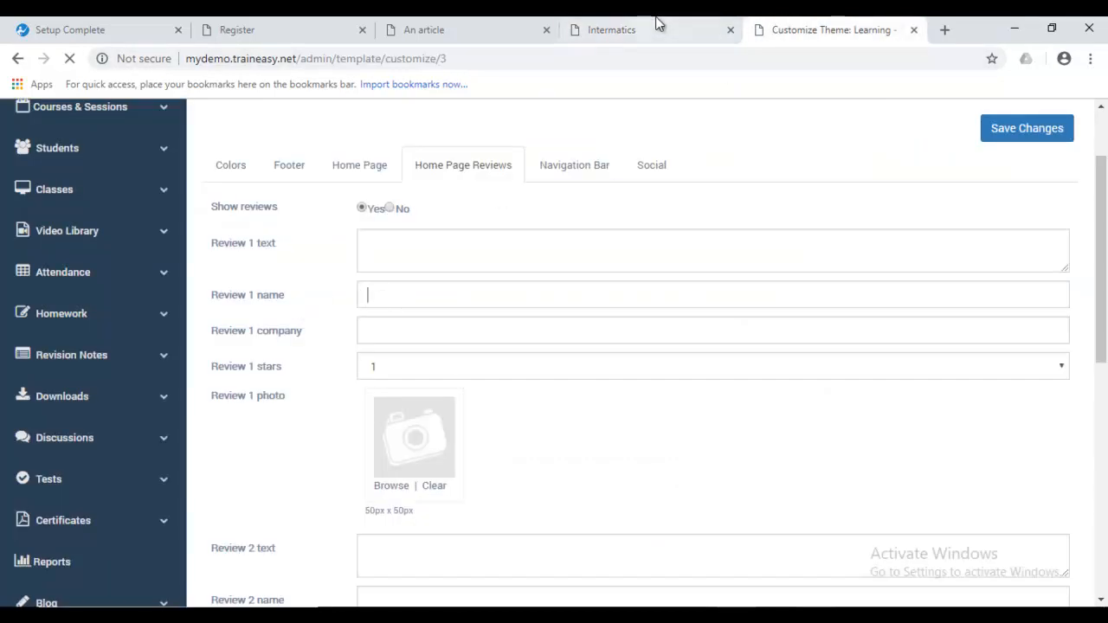
click(645, 30)
drag(189, 354, 138, 353)
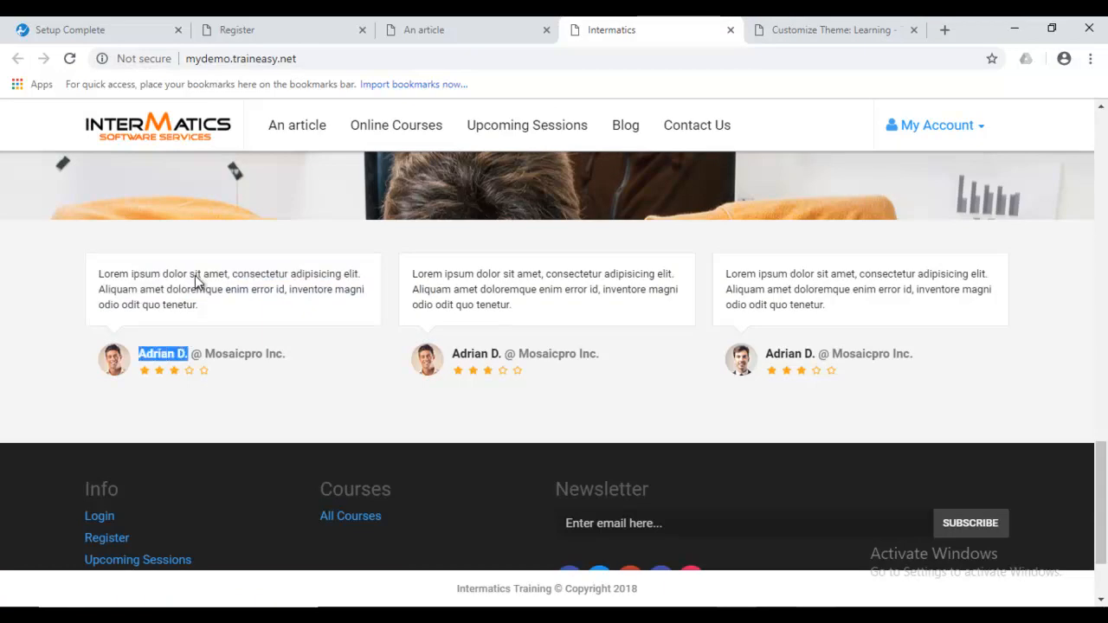
click(754, 25)
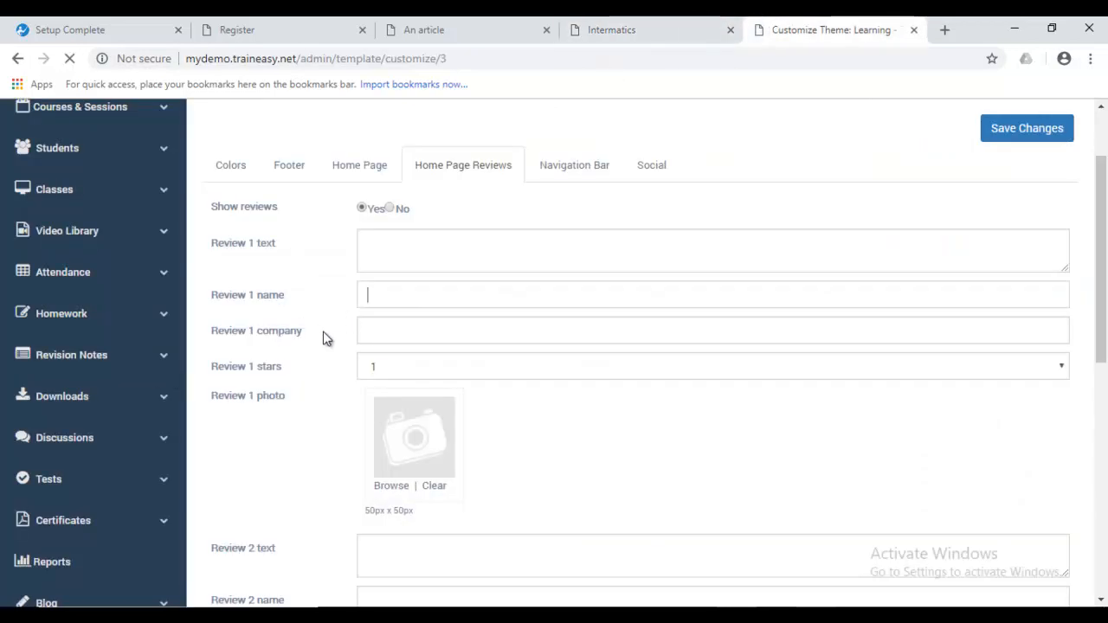
Compare the Review 1 company and stars settings with the first public review, and view the available star ratings without changing them.
click(639, 25)
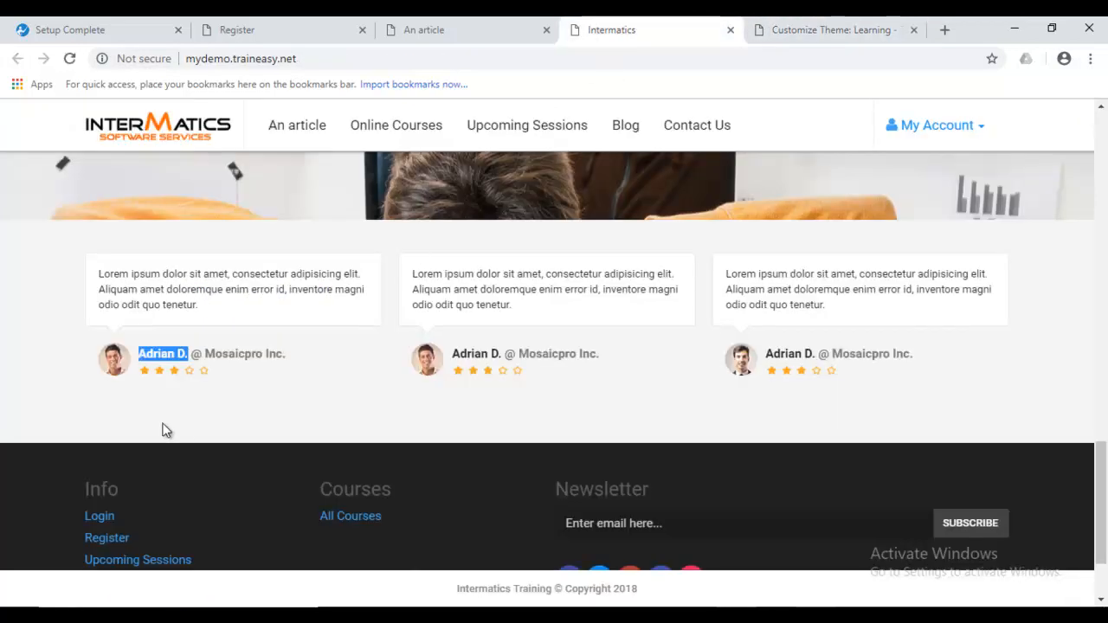
click(221, 350)
drag(220, 350, 295, 354)
click(795, 26)
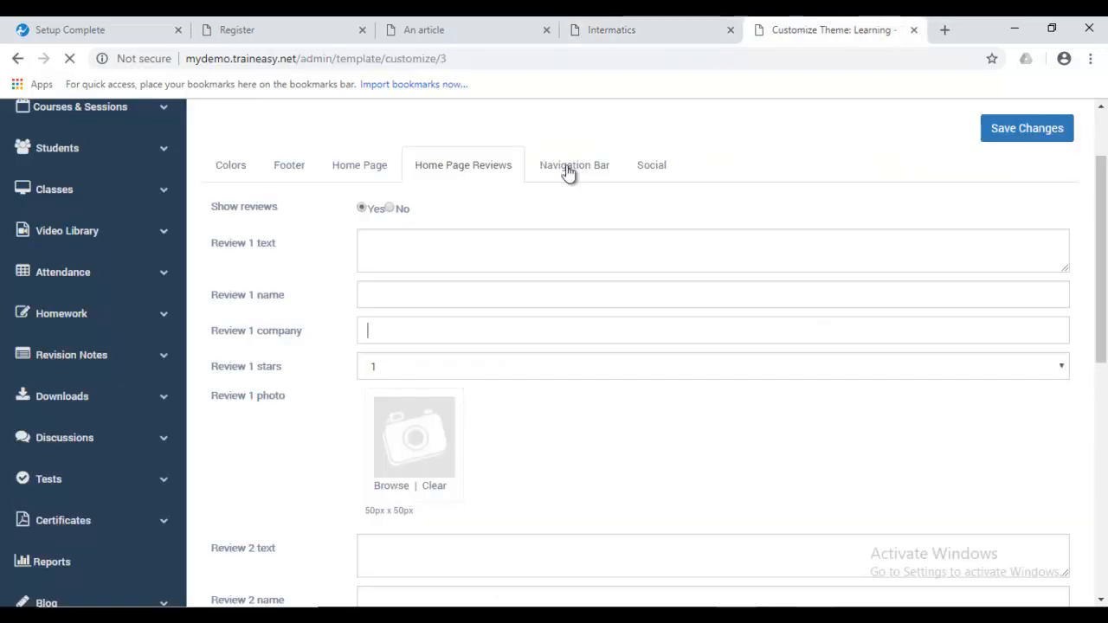
click(602, 25)
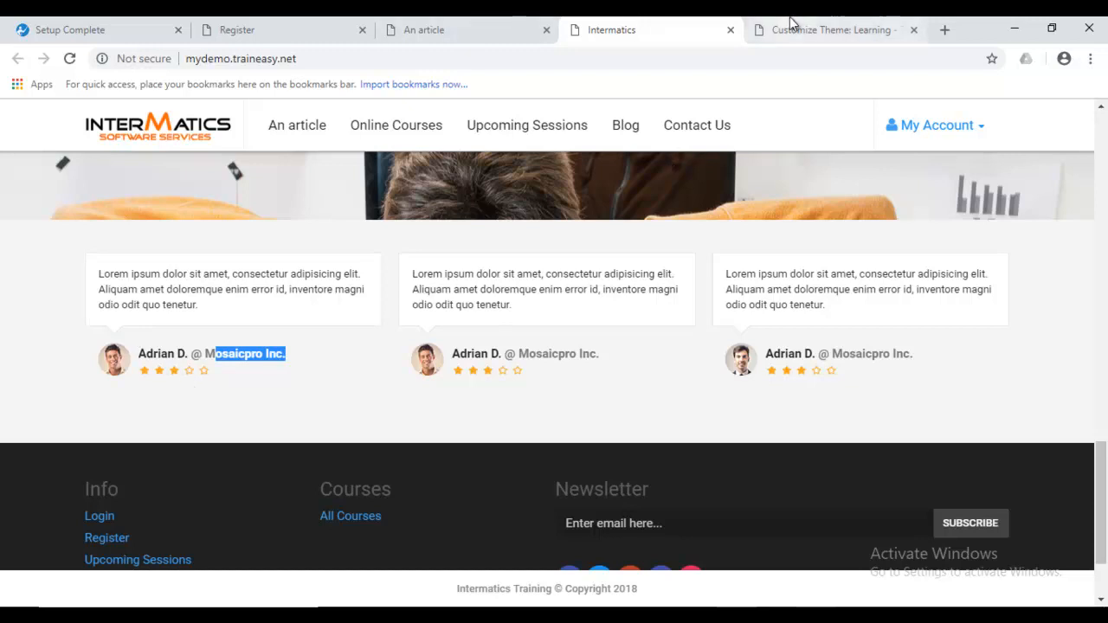
click(823, 29)
click(386, 368)
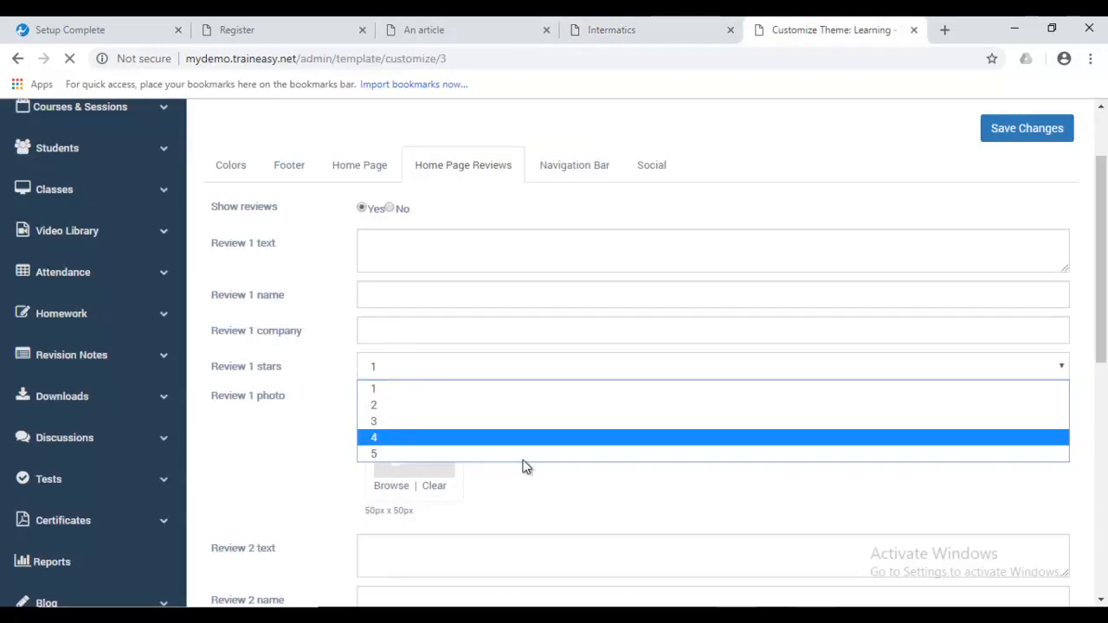
click(730, 520)
Compare the review photo settings with the public reviews, open and close the Review 1 image browser, and view the Review 3 settings.
scroll(378, 395, down, 3)
scroll(377, 394, up, 2)
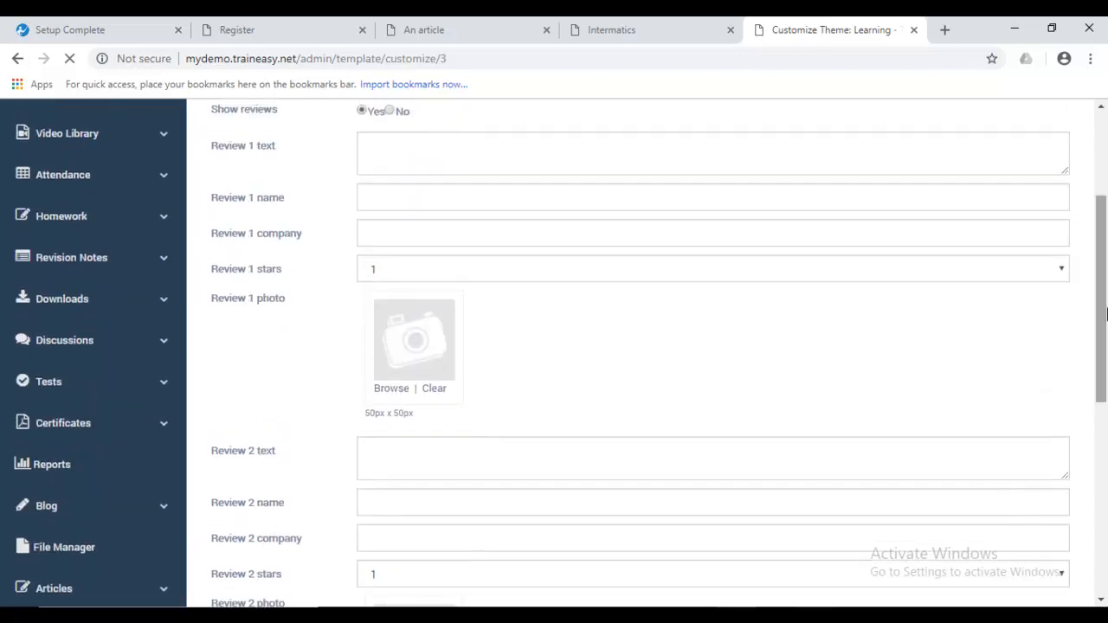
click(632, 24)
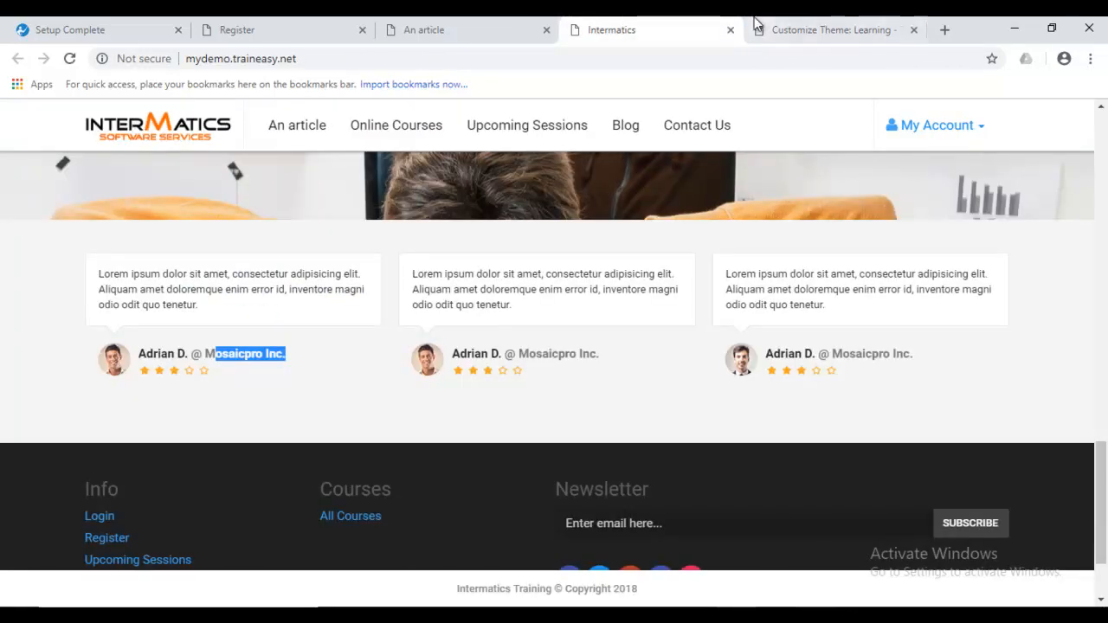
click(866, 26)
scroll(1106, 277, down, 1)
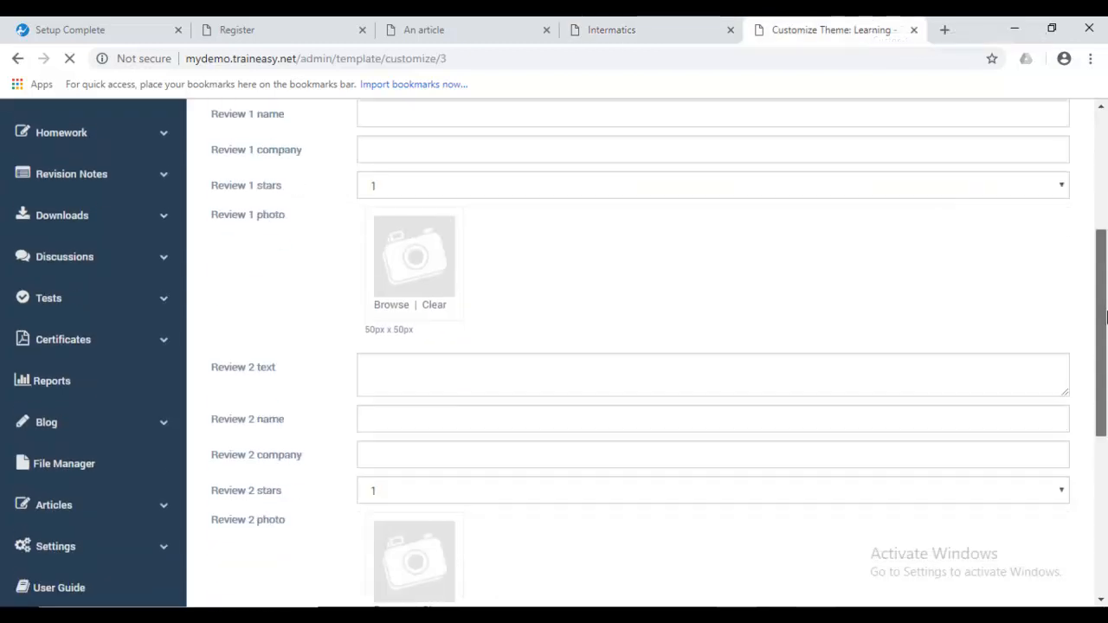
click(391, 294)
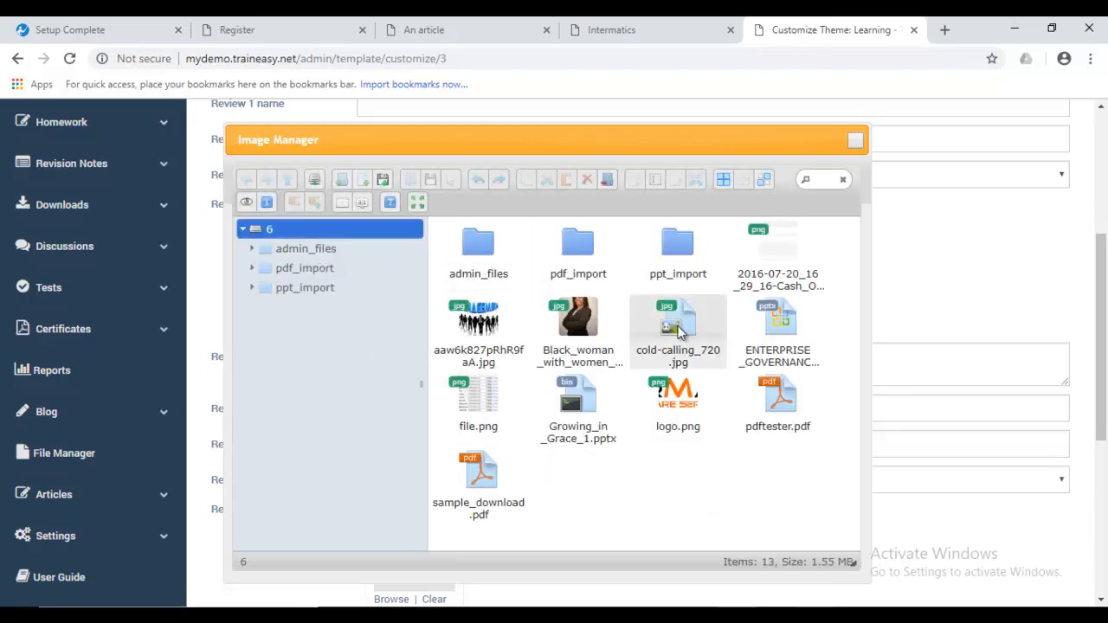
click(857, 141)
drag(1105, 247, 1105, 449)
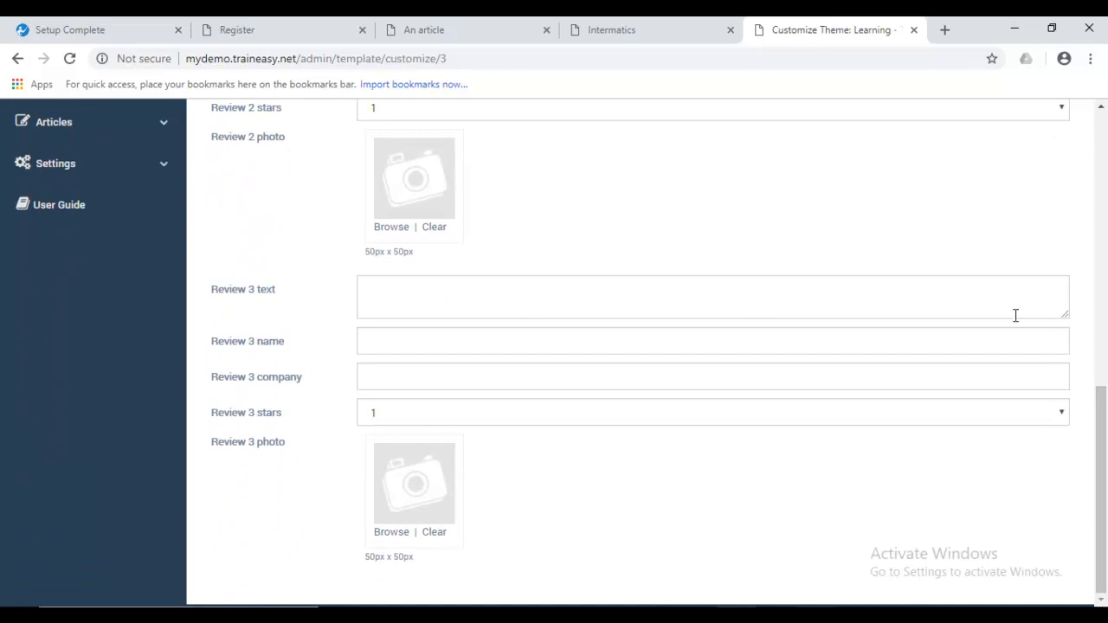
Open the theme's Navigation Bar color settings and compare them with the navigation bar on the public homepage.
drag(1106, 473, 1106, 199)
click(577, 273)
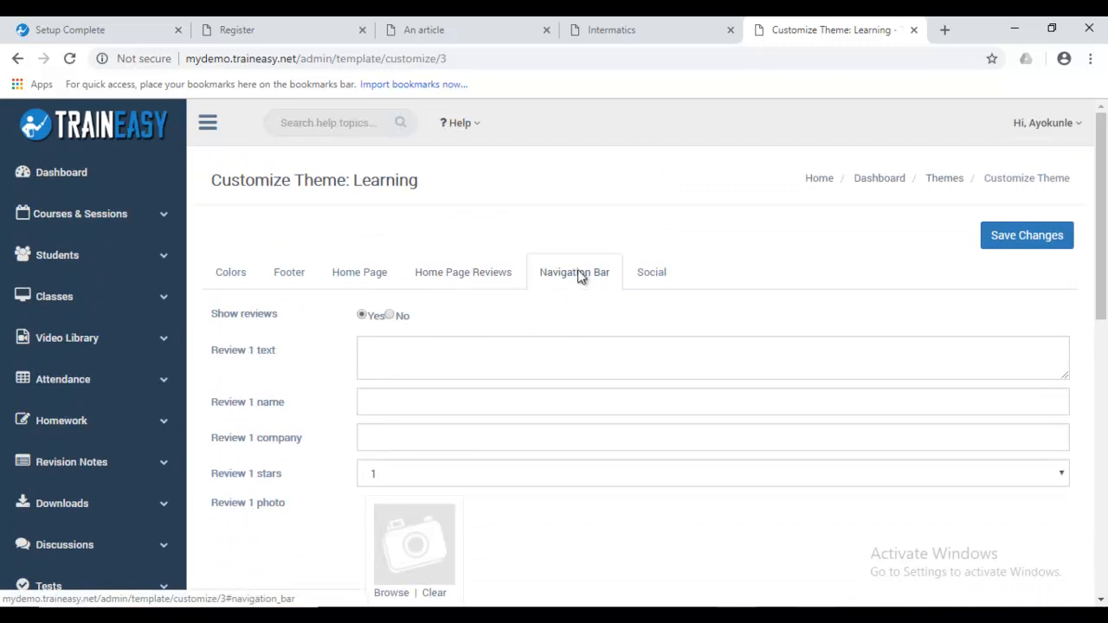
click(663, 22)
scroll(1104, 140, up, 5)
scroll(1104, 141, up, 3)
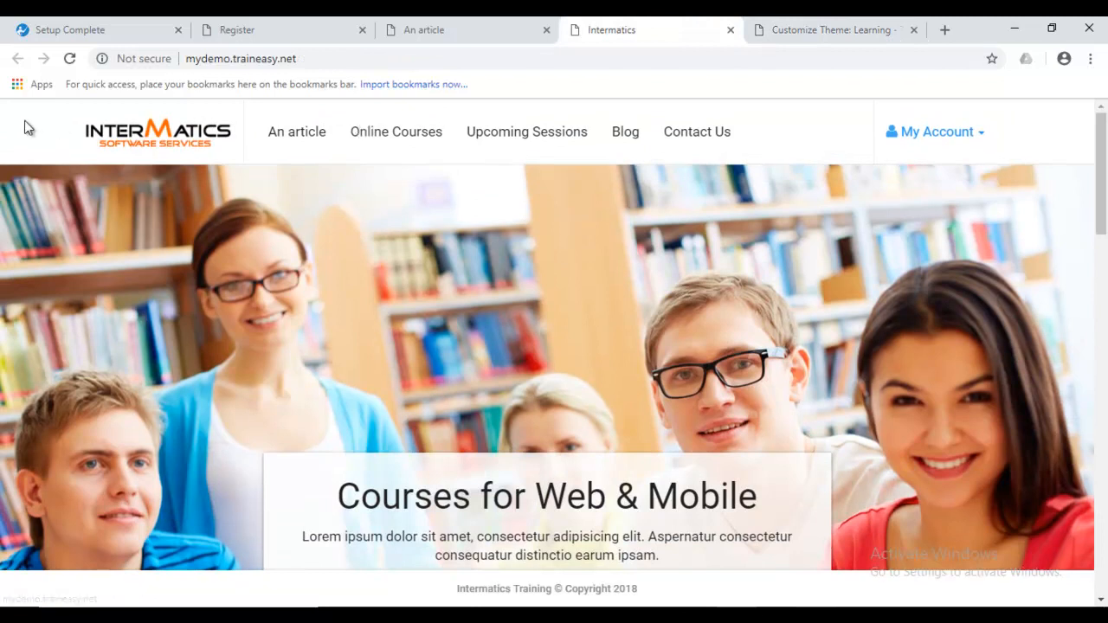
click(833, 21)
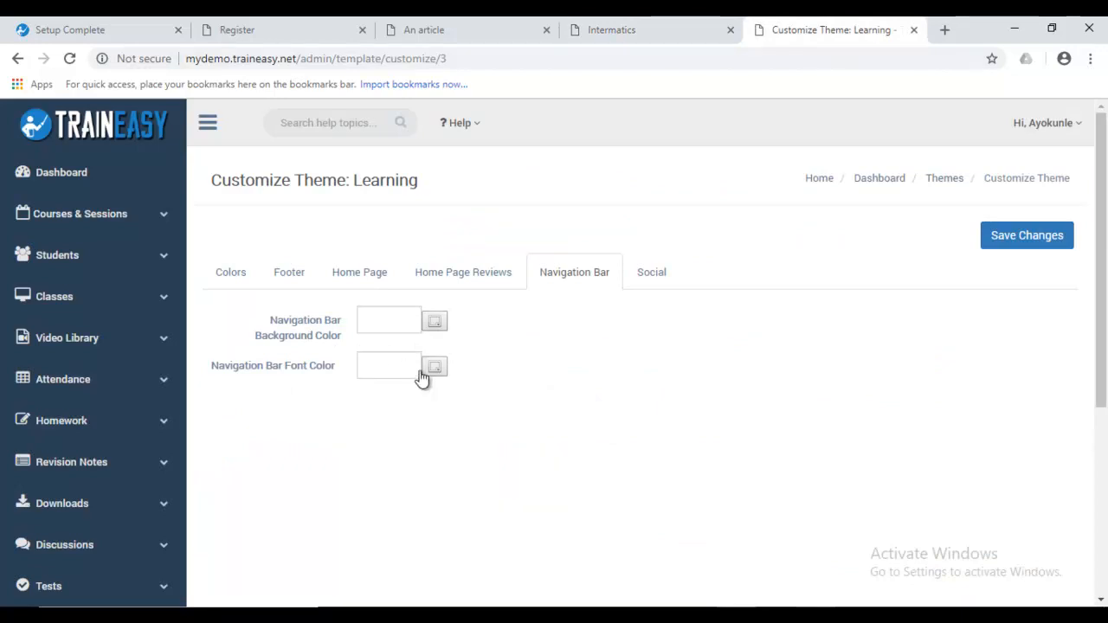
Open the theme's Social settings and compare the URL fields with the social icons in the public homepage footer.
click(661, 272)
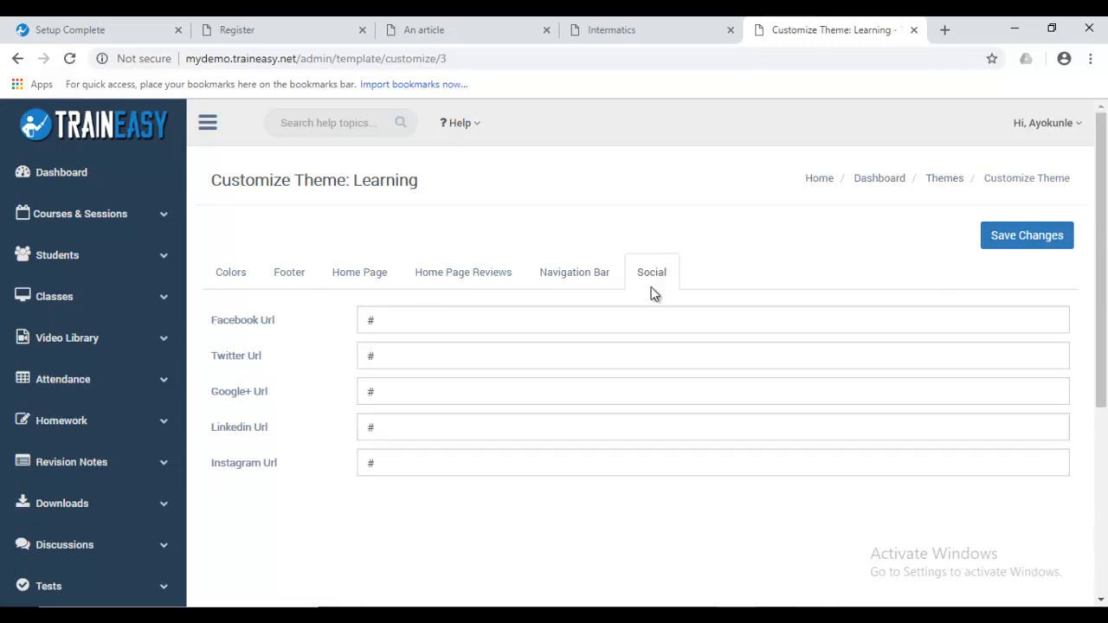
click(639, 26)
drag(1102, 164, 1103, 525)
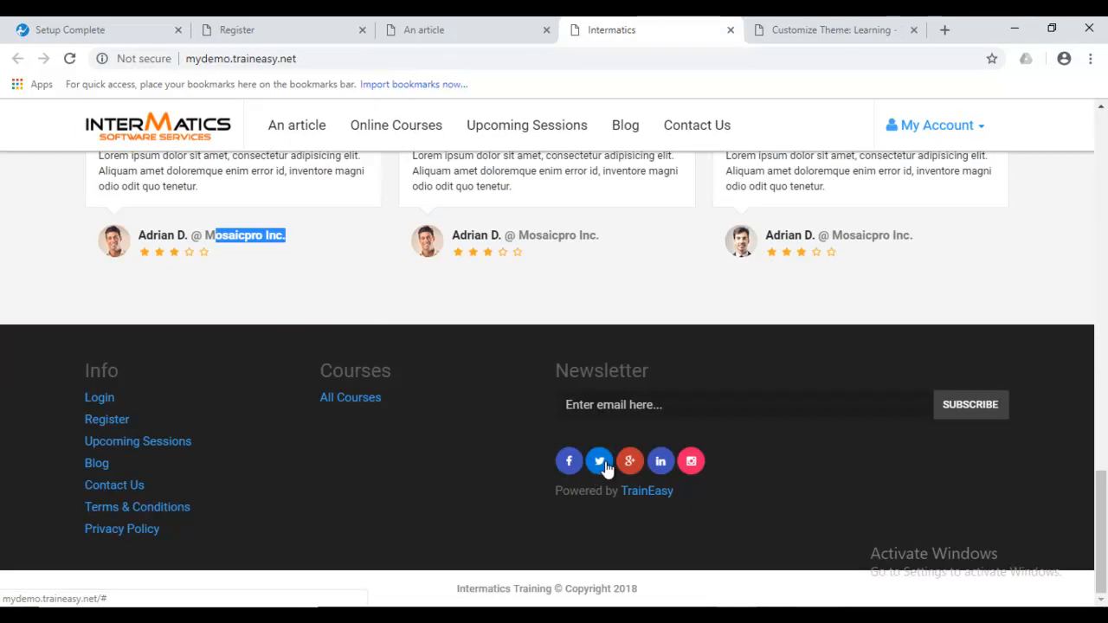
click(782, 28)
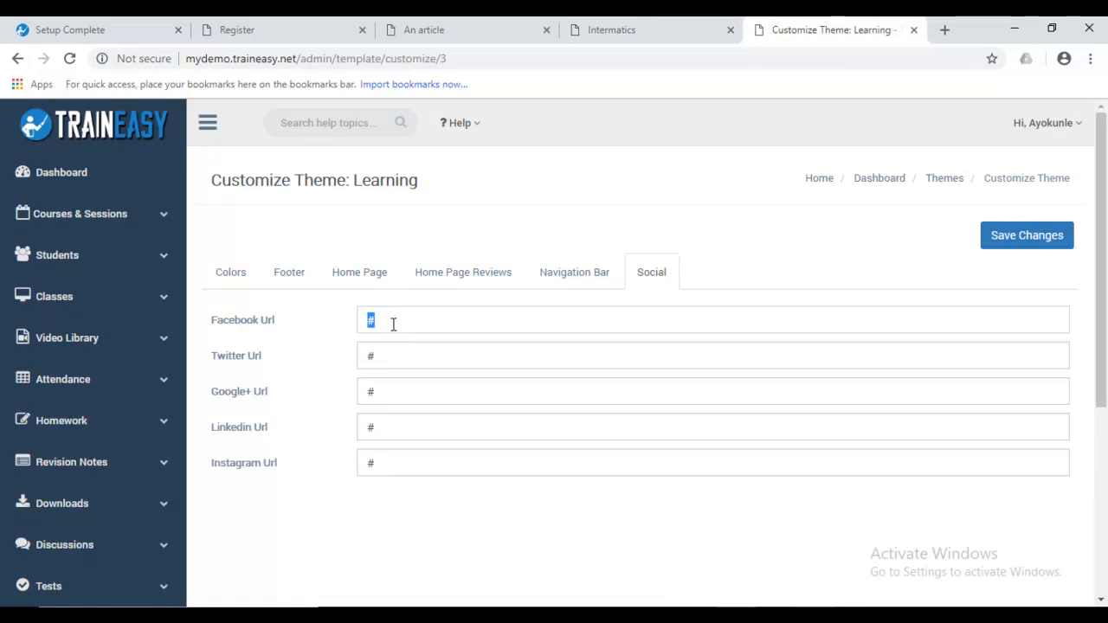
Clear the Instagram URL in the Social settings, check the public footer's social icons, and save the theme changes.
drag(384, 463, 302, 466)
key(BackSpace)
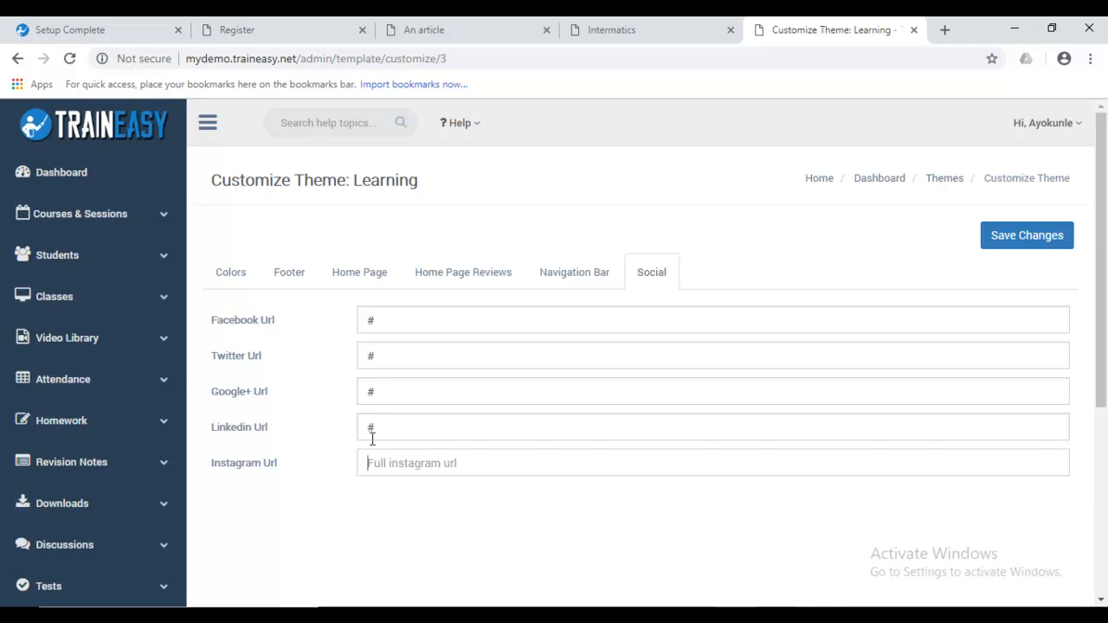
click(654, 24)
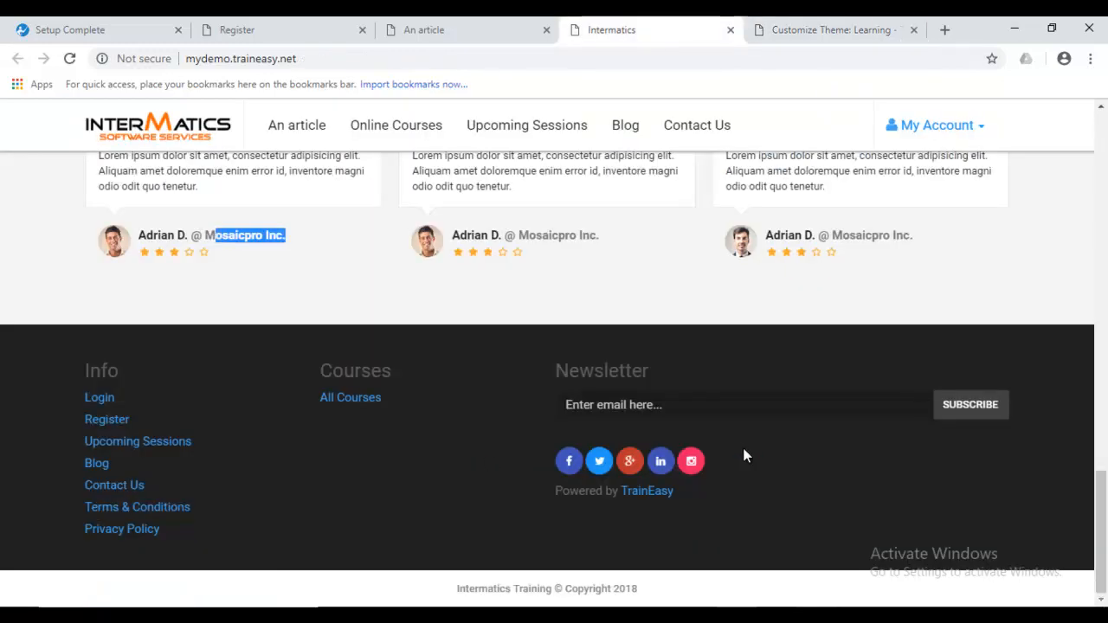
click(805, 30)
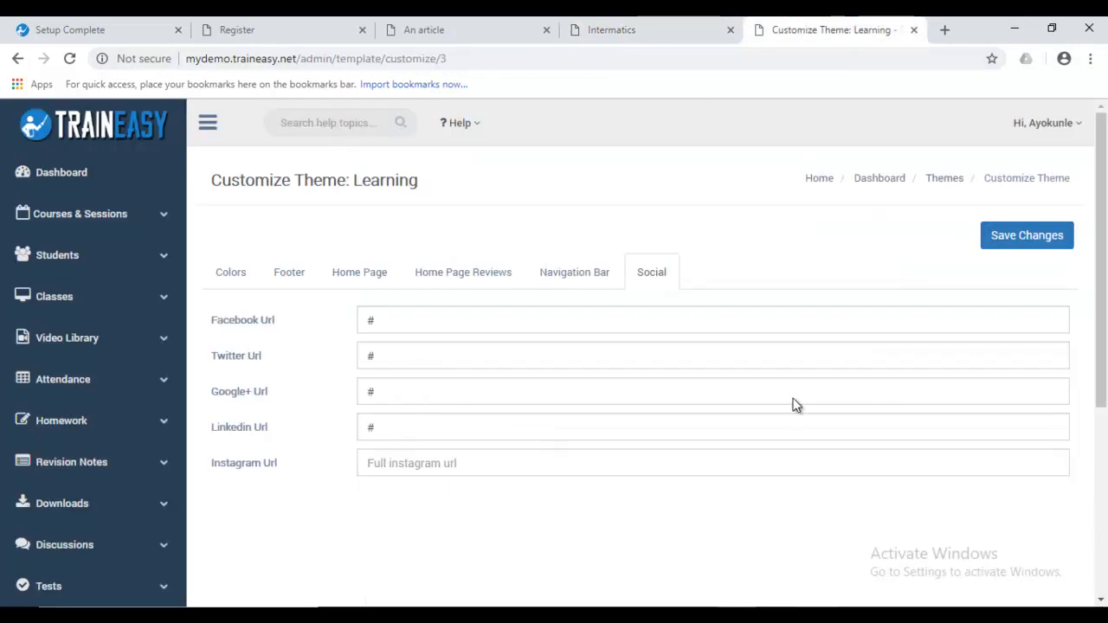
click(1050, 239)
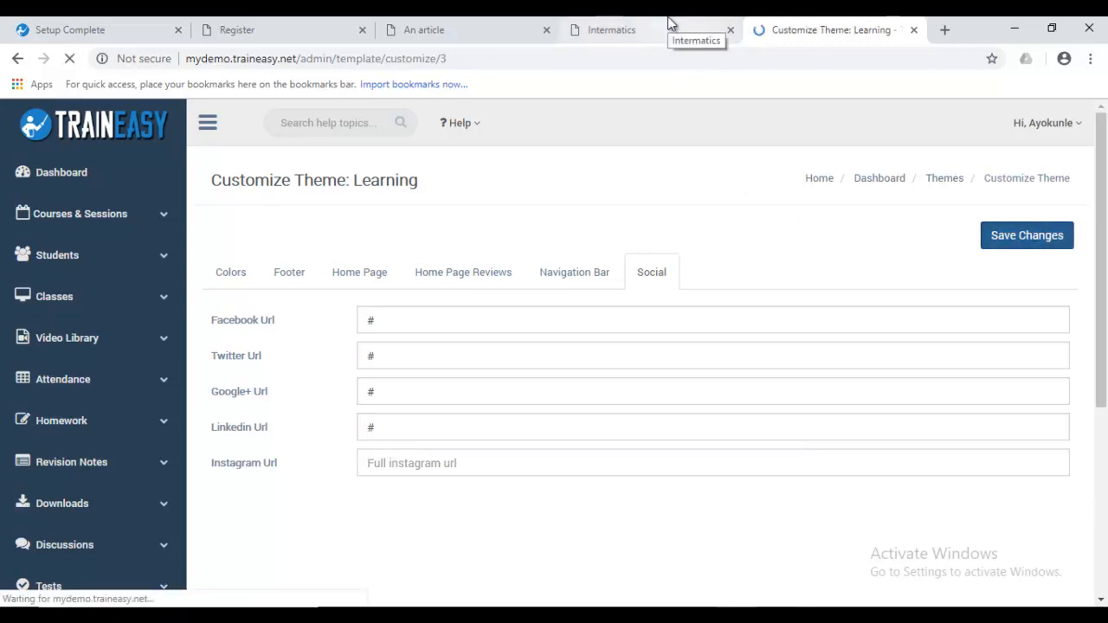
Reload the public homepage and check the social icons in its footer.
click(668, 23)
click(69, 58)
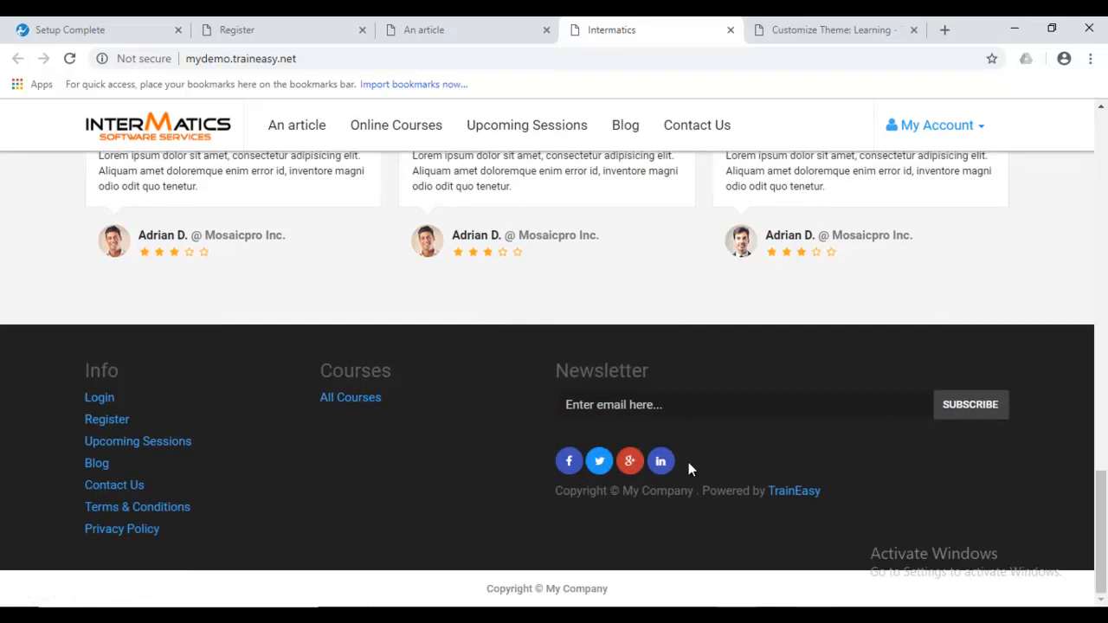
Return to the theme customization page, dismiss its notice, and open the Payment Methods settings.
click(851, 23)
scroll(1104, 279, down, 1)
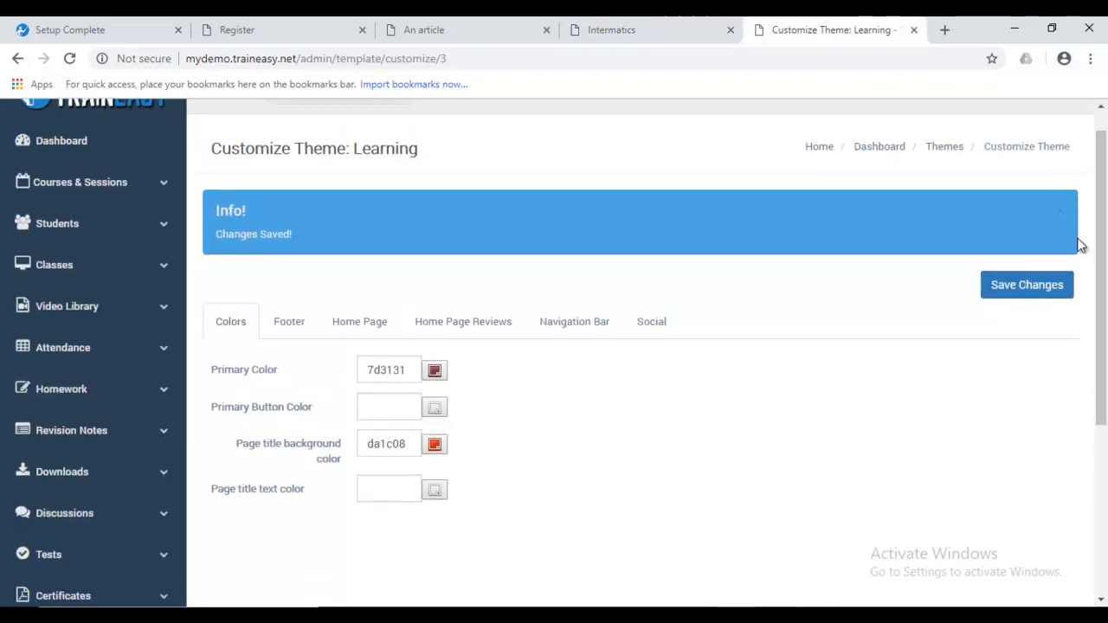
click(1064, 217)
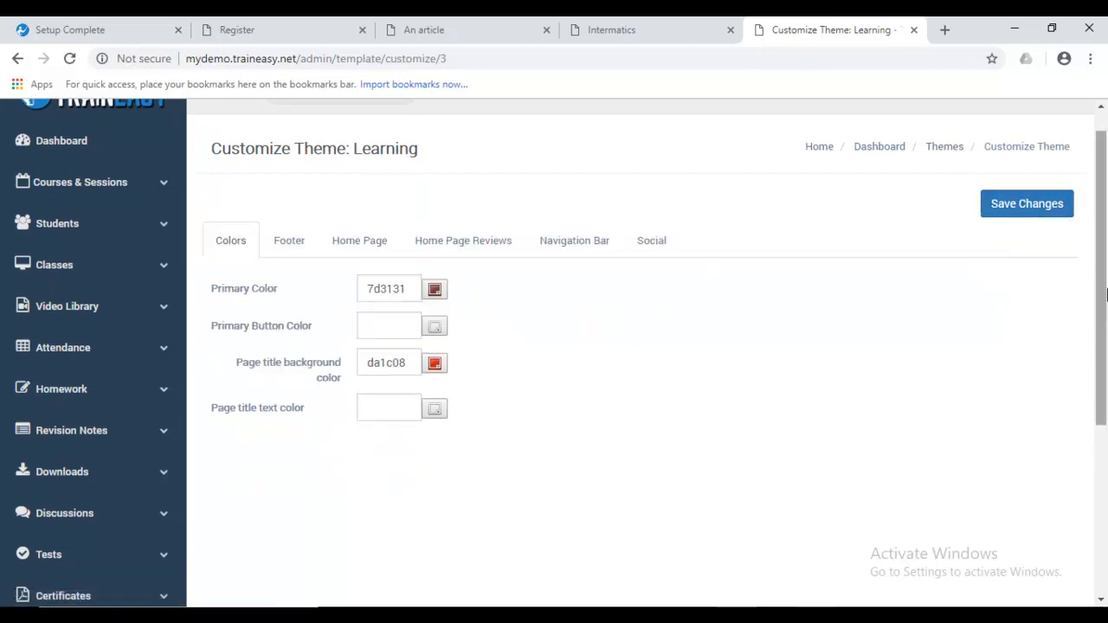
scroll(1104, 240, up, 1)
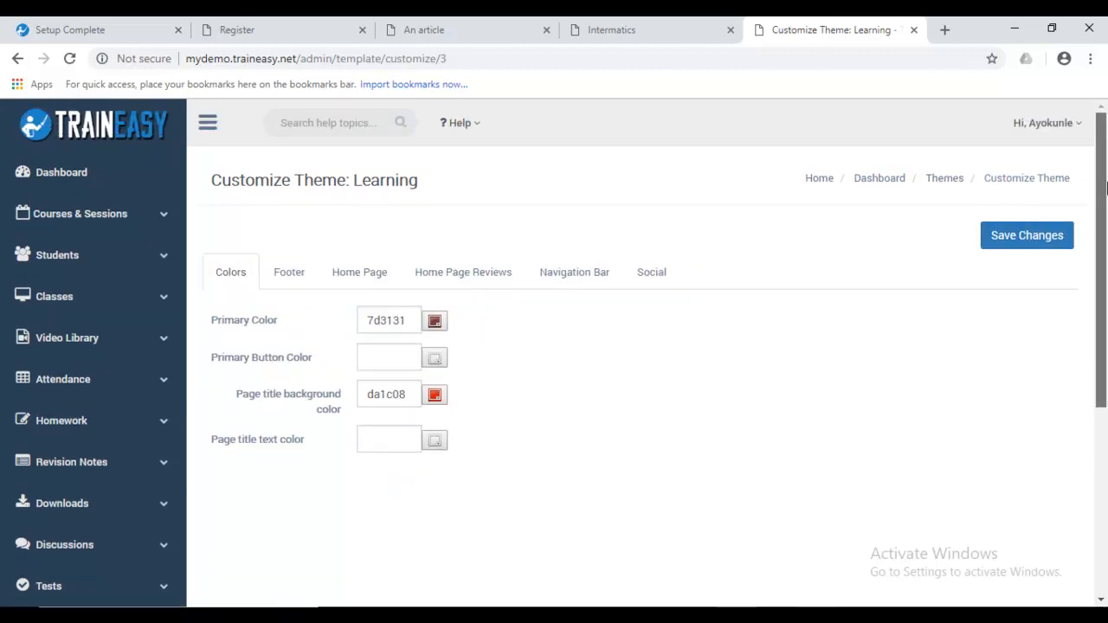
scroll(1106, 250, down, 4)
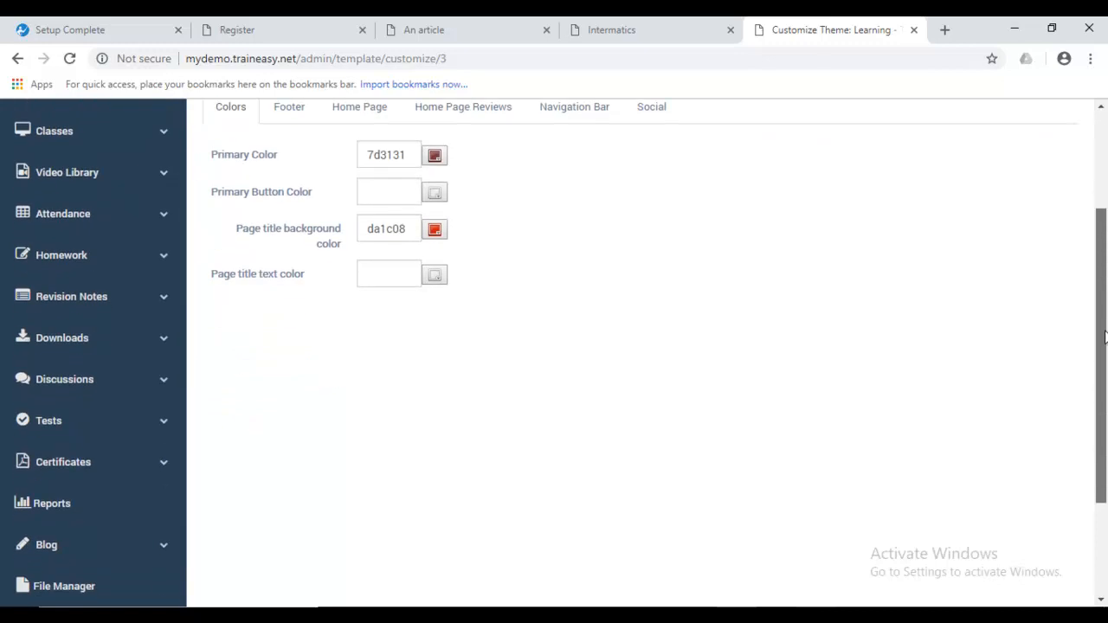
click(157, 513)
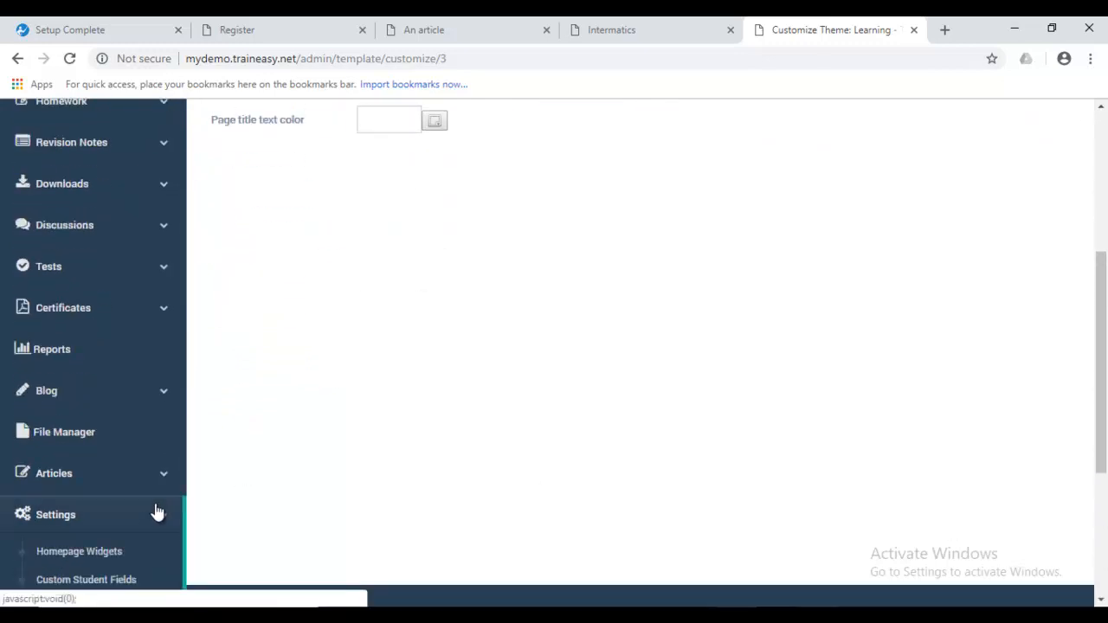
scroll(1102, 390, down, 3)
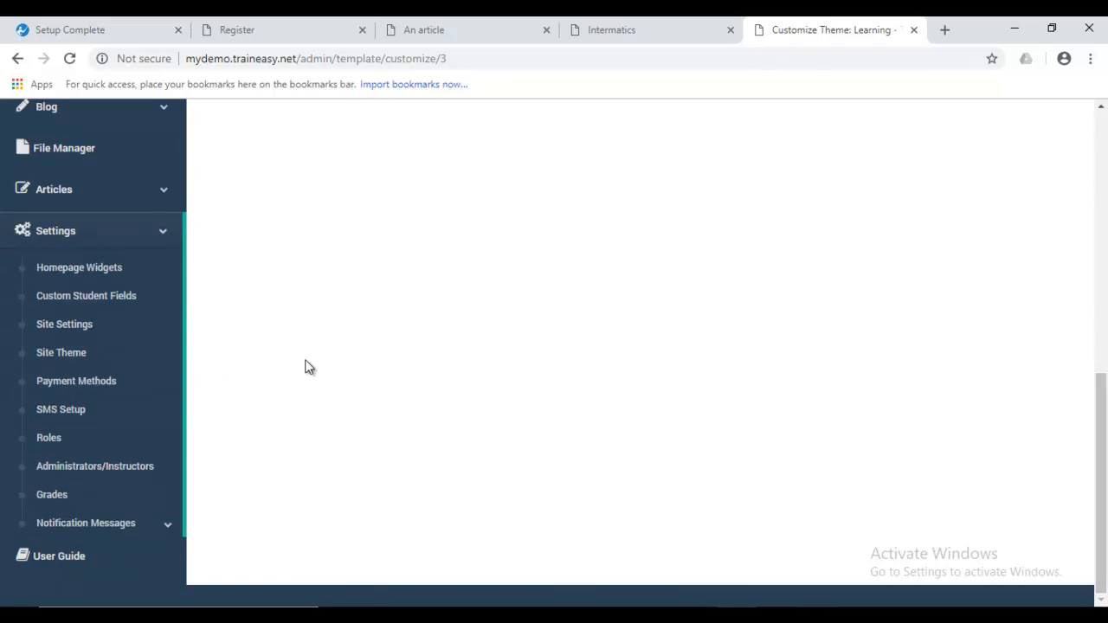
click(117, 384)
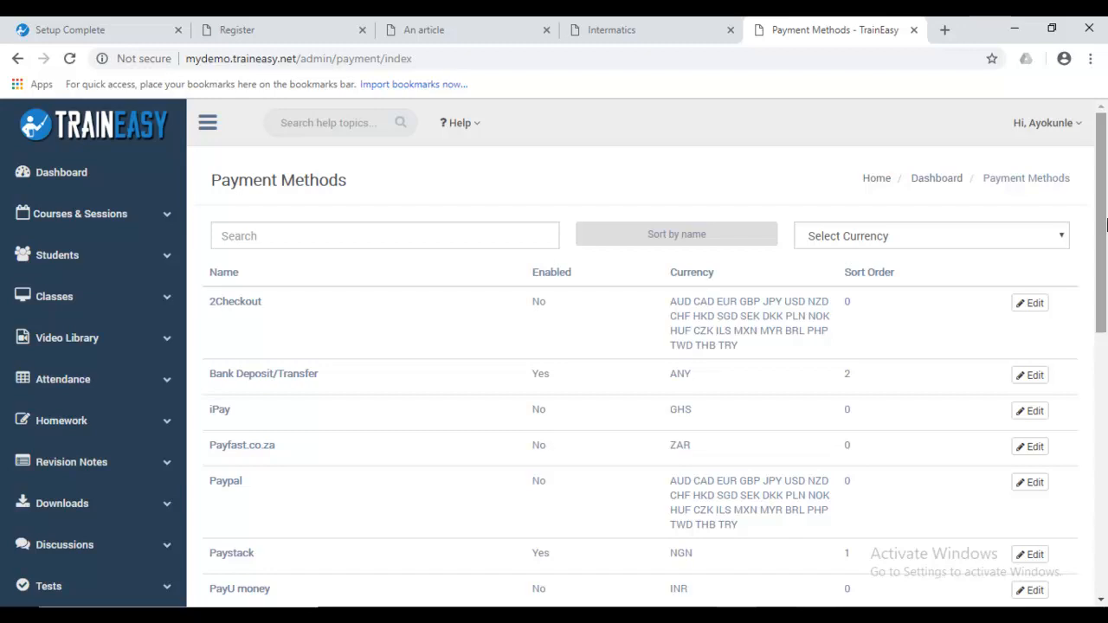
Search the payment methods for "Paypa" and clear the search.
mouse_move(1106, 225)
mouse_down()
mouse_move(1104, 370)
mouse_move(1104, 262)
mouse_move(1093, 367)
mouse_move(1095, 234)
mouse_up()
click(501, 188)
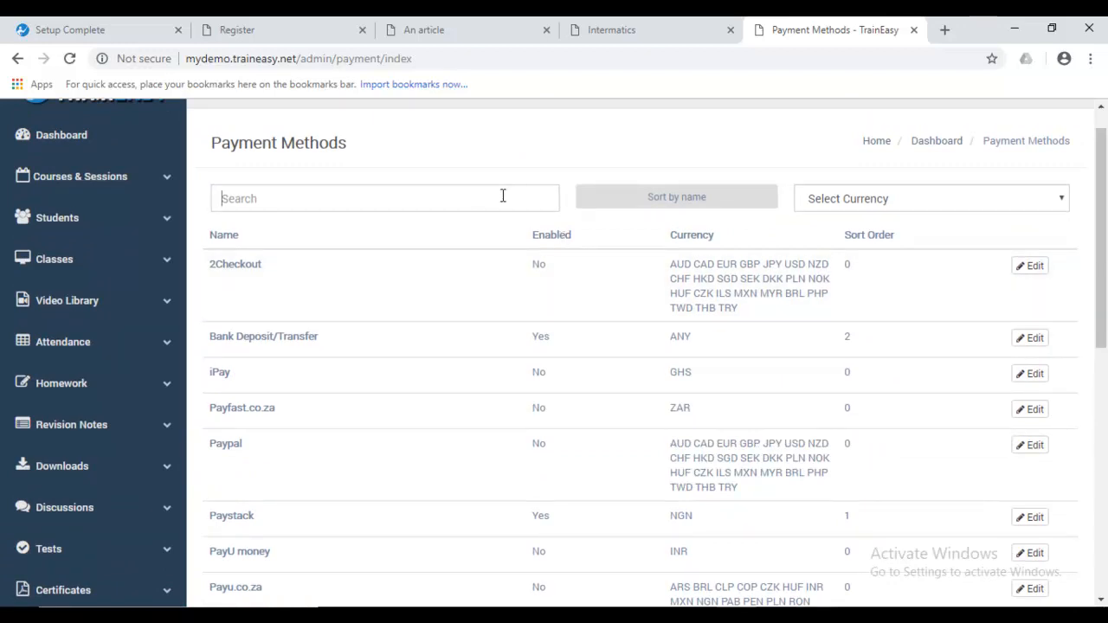
text(Pay)
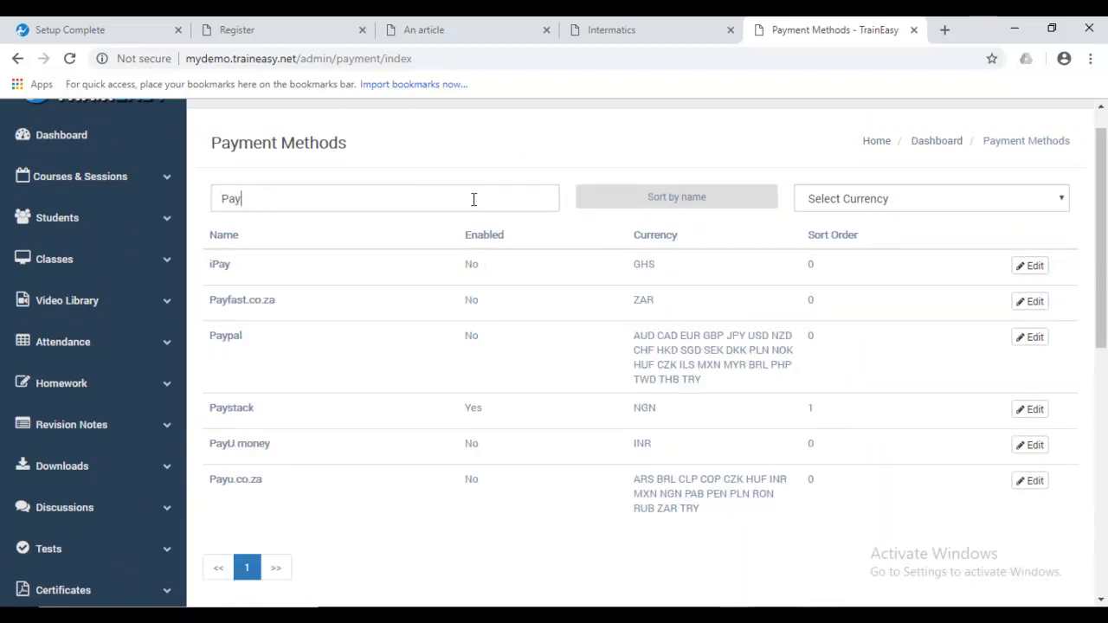
text(pa)
key(BackSpace)
key(BackSpace)
key(BackSpace)
key(BackSpace)
key(BackSpace)
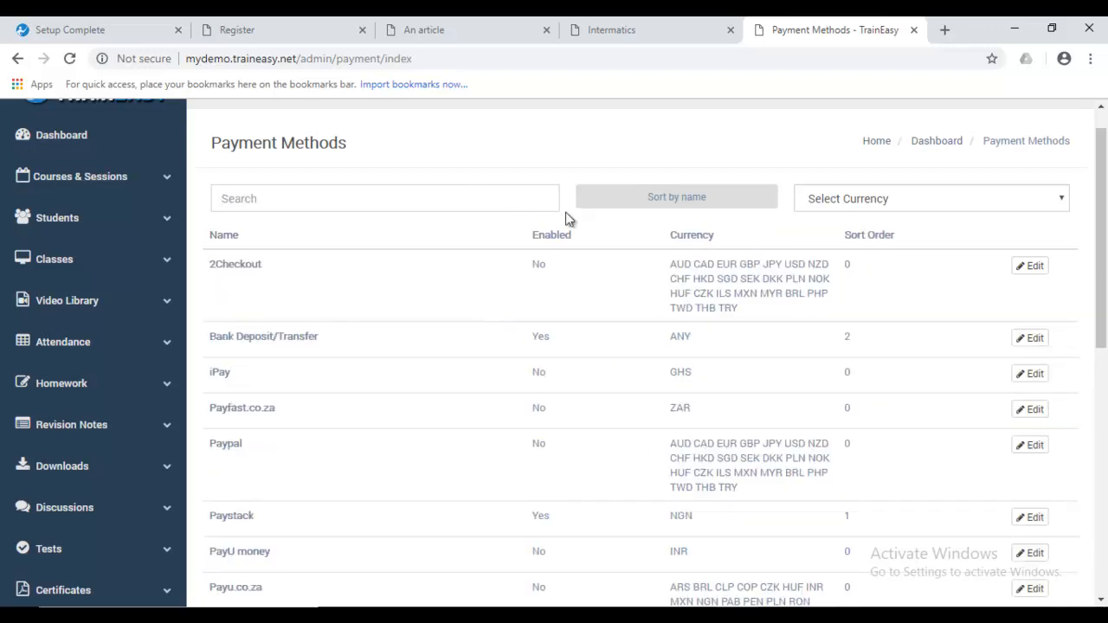
Filter the payment methods by Euros and reset the currency filter.
click(929, 205)
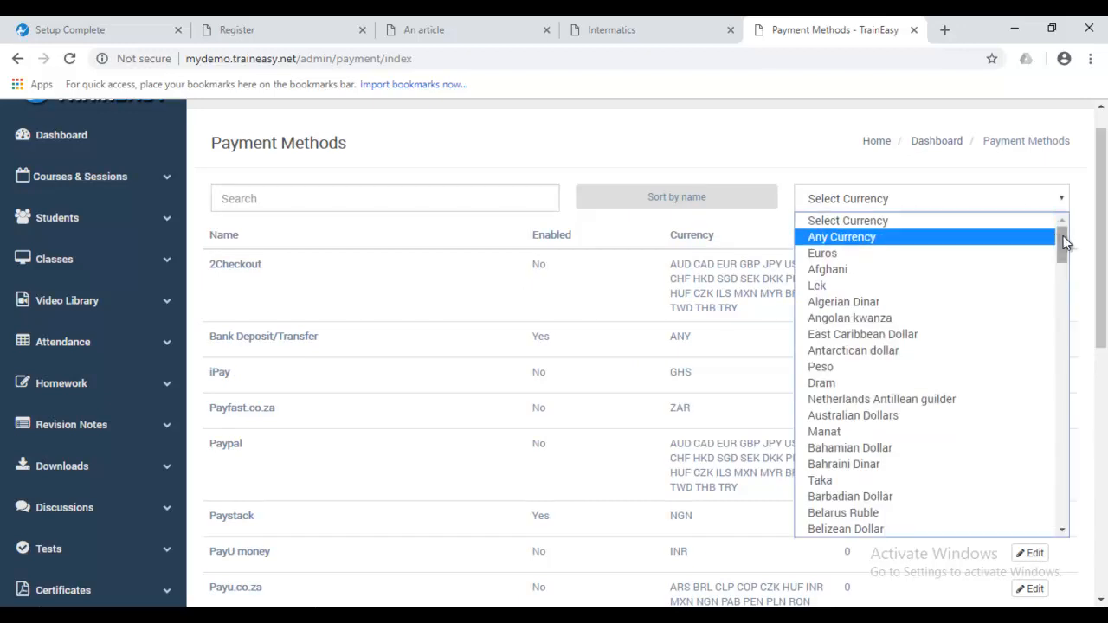
drag(1063, 236, 1066, 232)
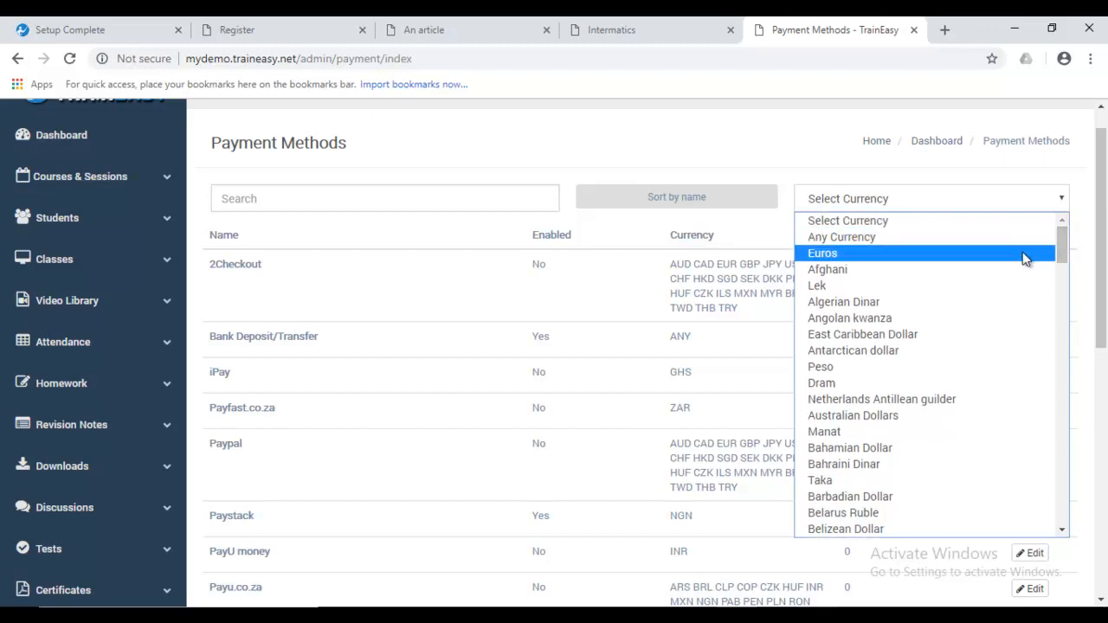
click(1026, 253)
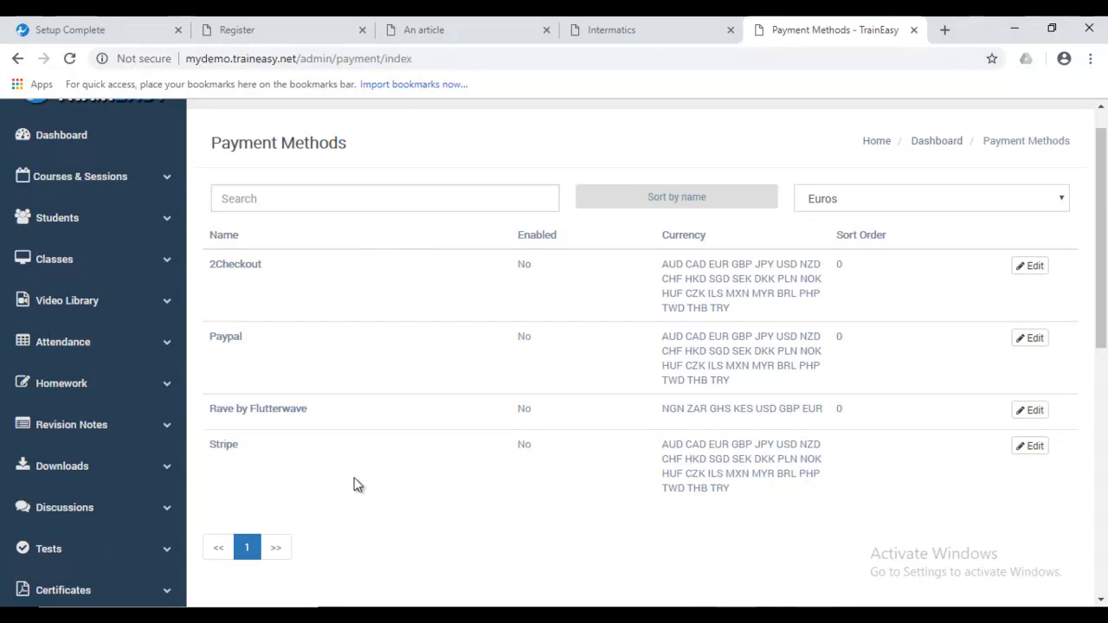
click(978, 201)
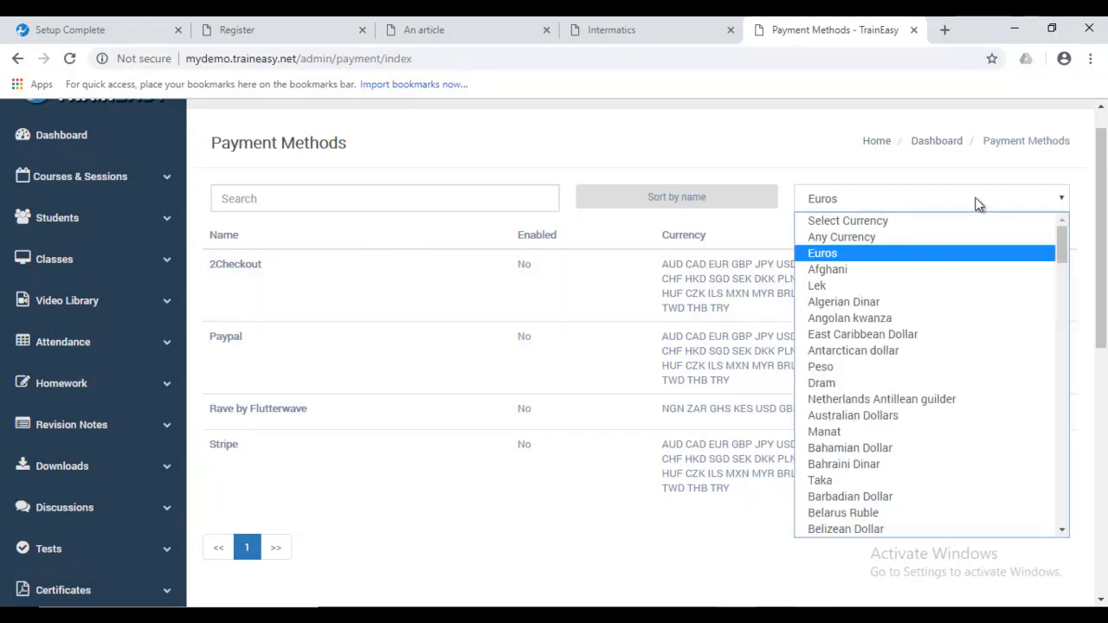
click(1050, 221)
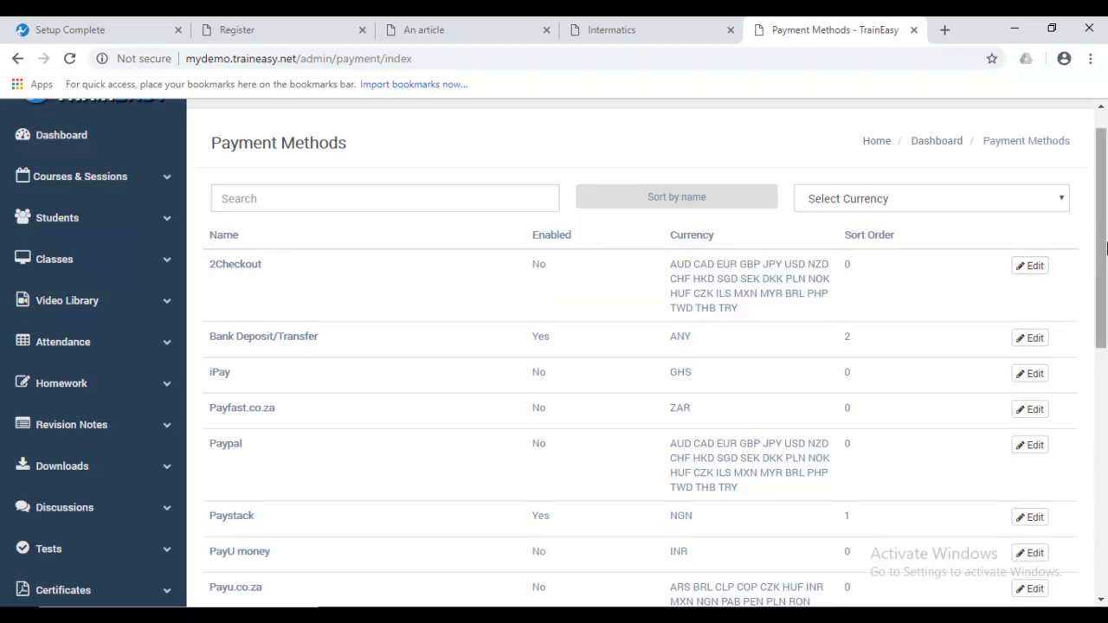
Open the Bank Deposit/Transfer payment method for editing and examine its label.
drag(1107, 249, 1107, 268)
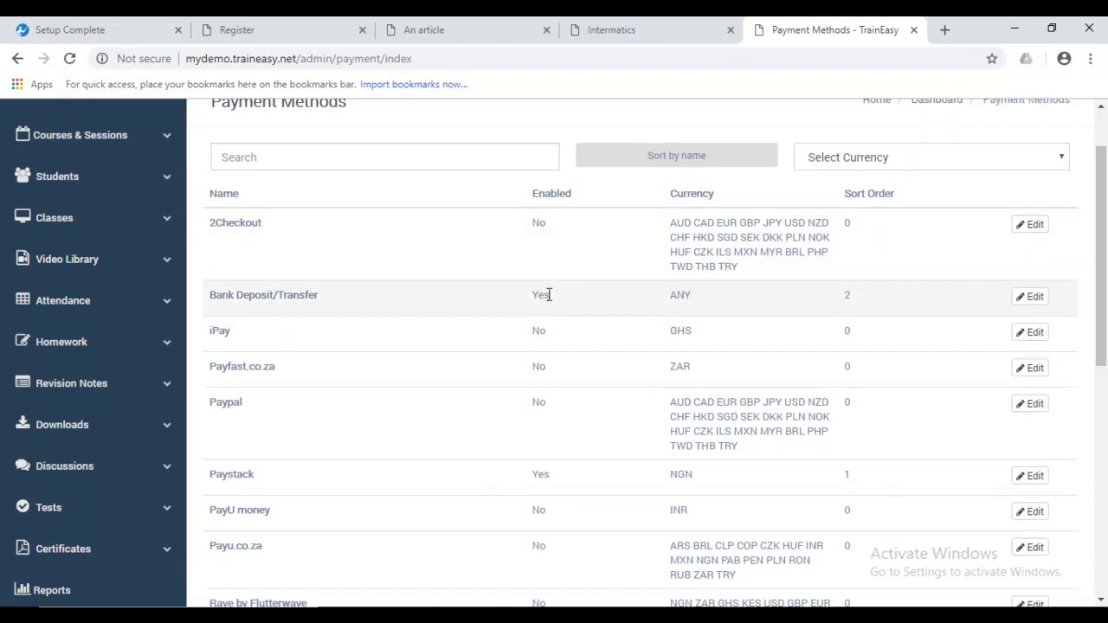
click(1032, 303)
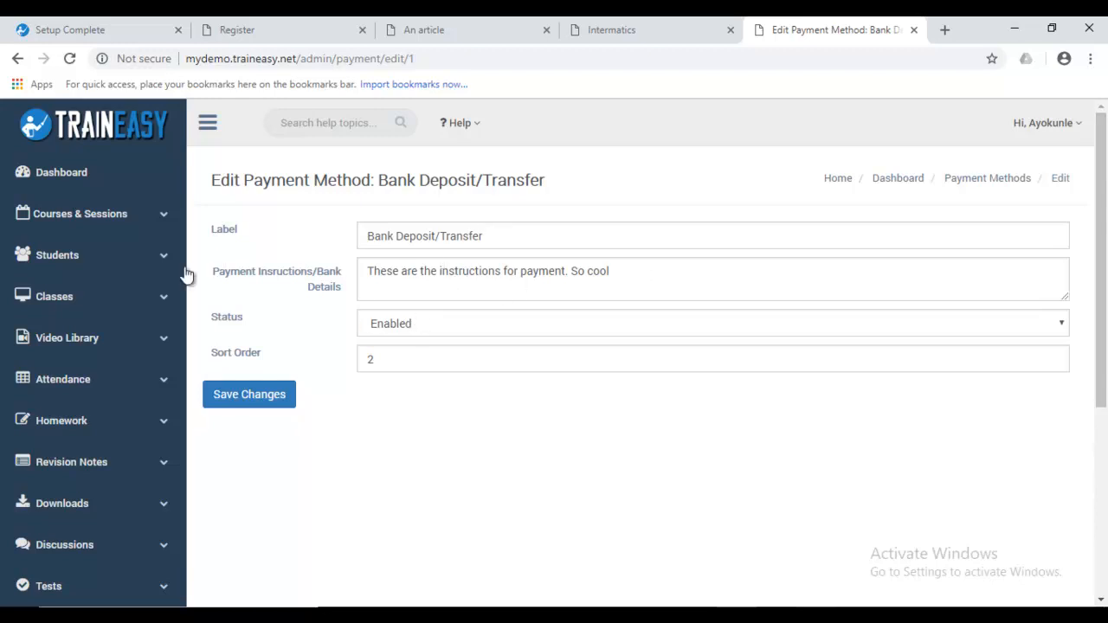
drag(531, 241, 323, 239)
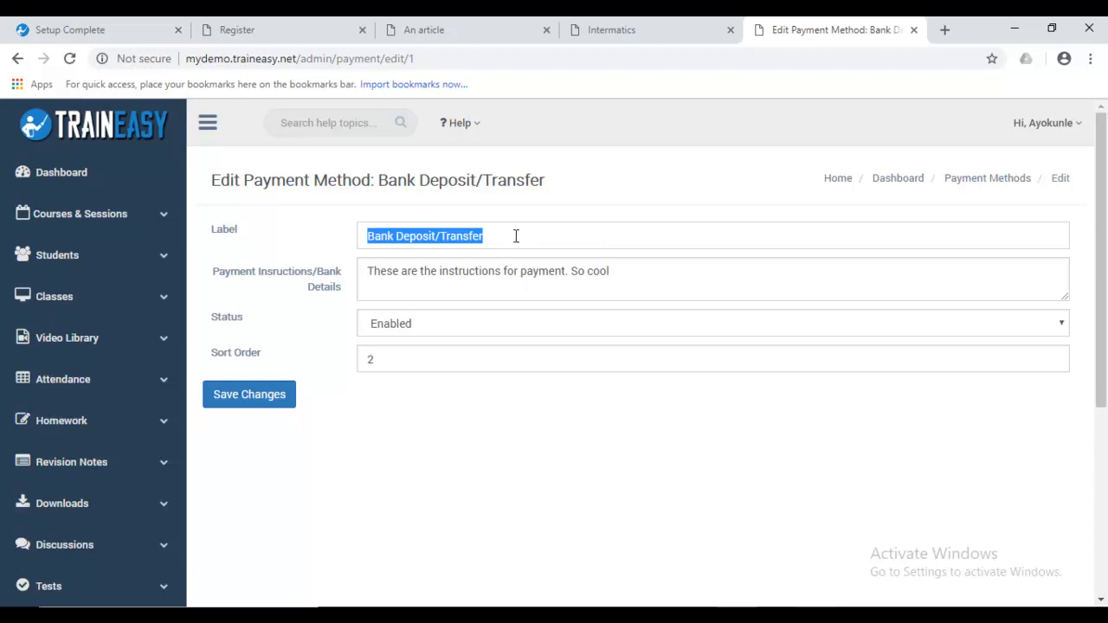
click(512, 236)
Clear the bank transfer's payment instructions, view its Status options, and return to the payment methods list without saving.
click(656, 272)
drag(656, 272, 349, 237)
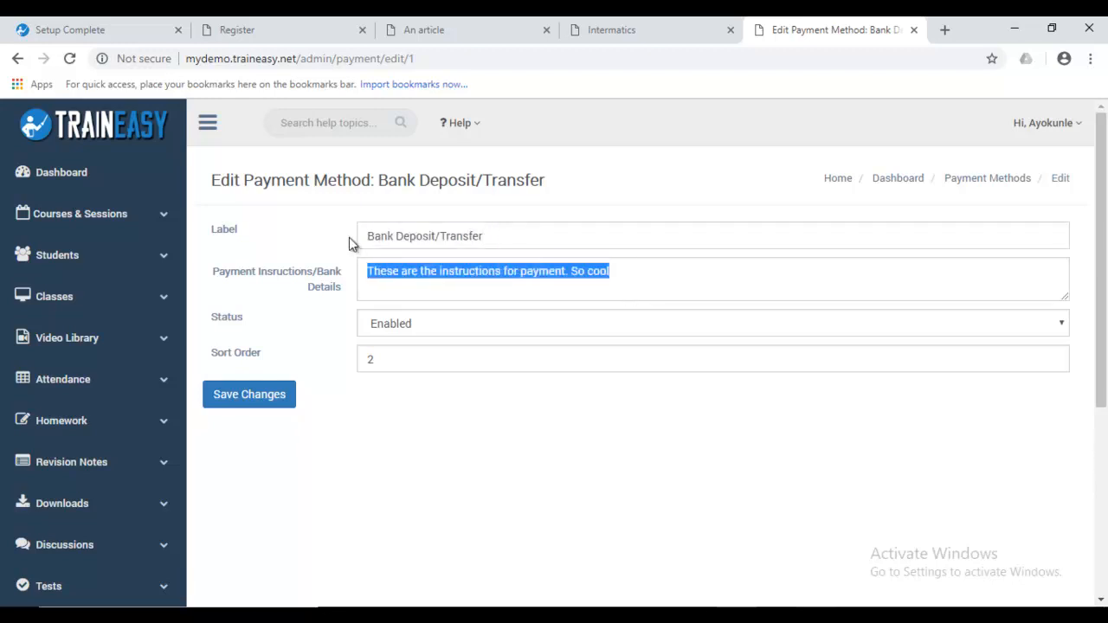
key(BackSpace)
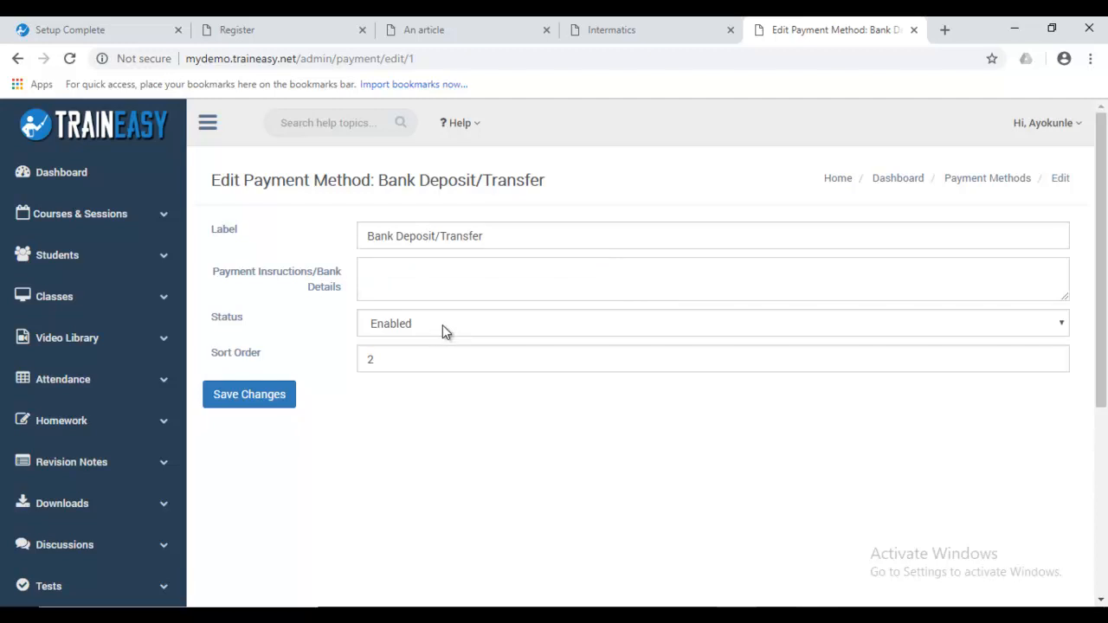
click(387, 323)
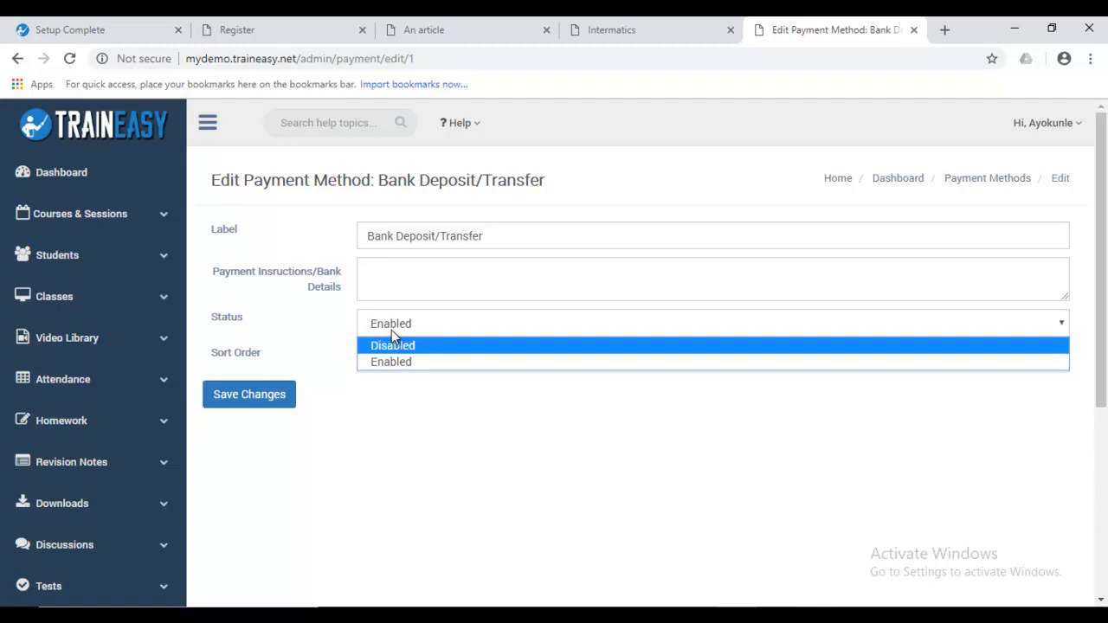
click(334, 330)
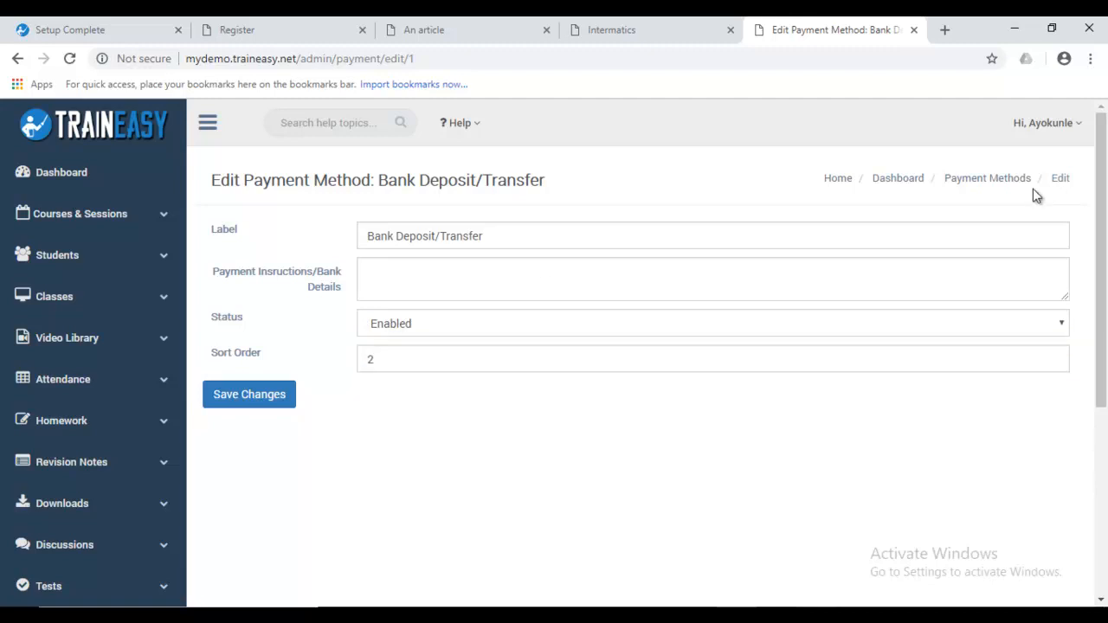
click(1007, 178)
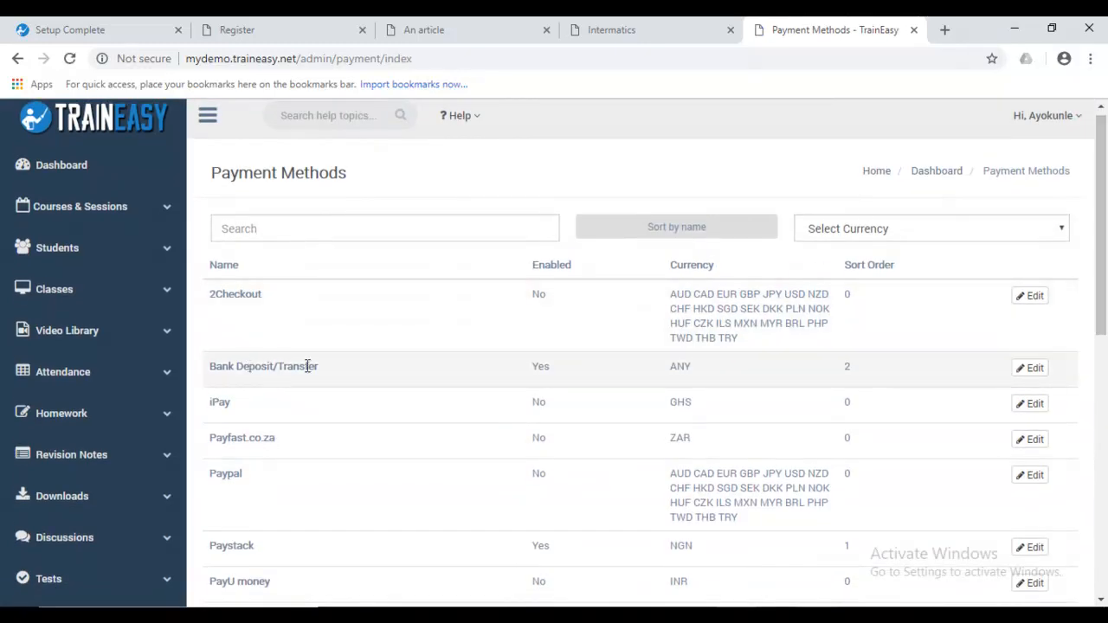
Open the Paypal payment method for editing, clear its Paypal Secret, and return to the payment methods list without saving.
drag(1105, 314, 1105, 402)
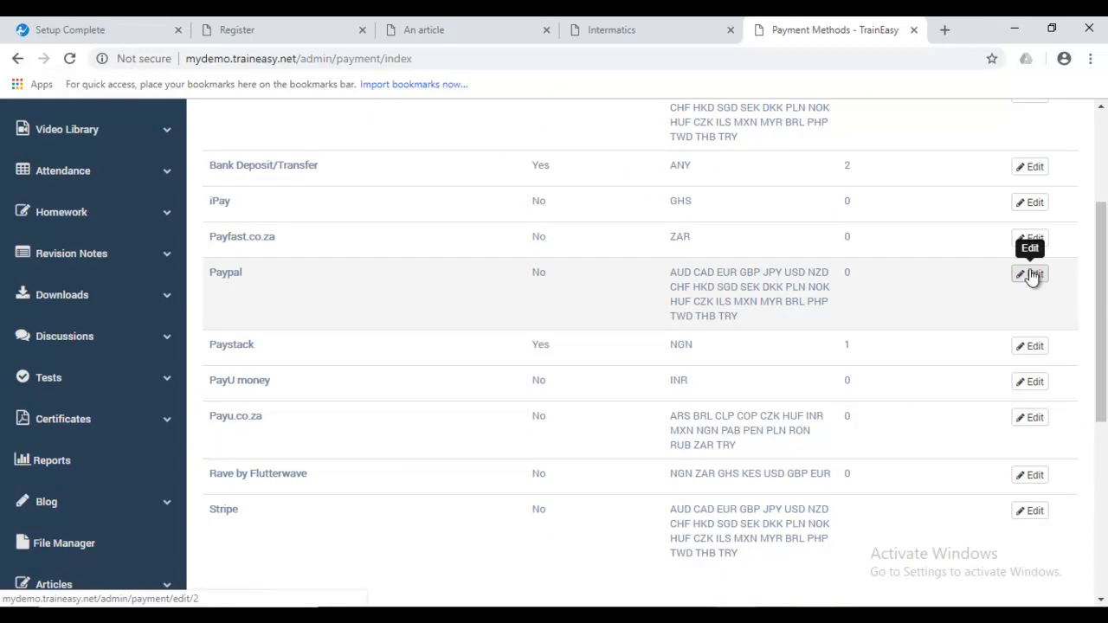
click(1032, 276)
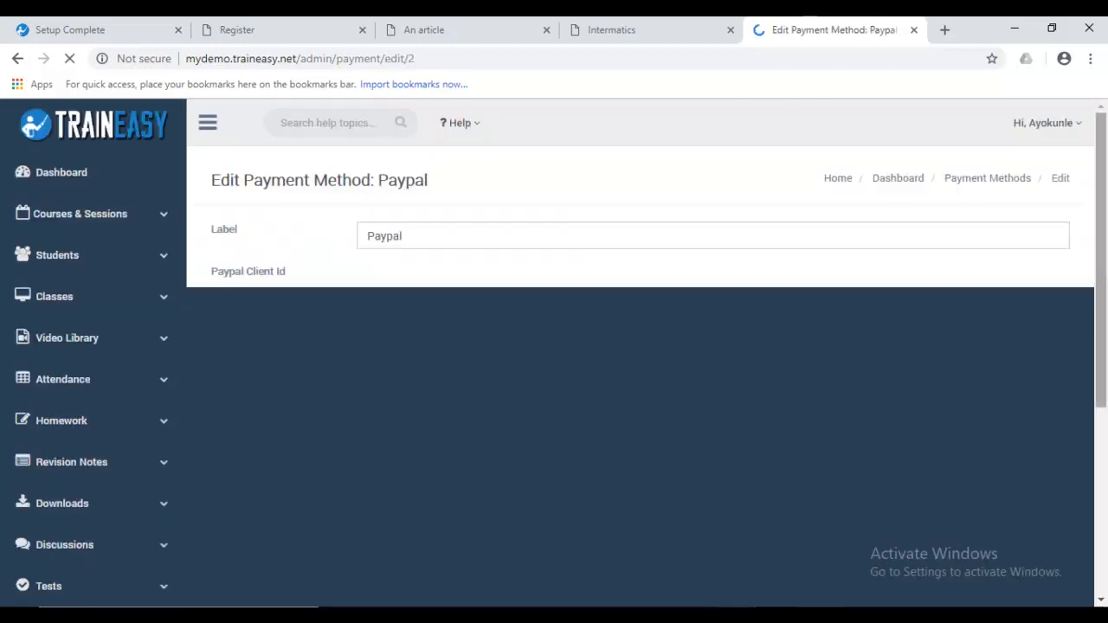
drag(926, 313, 359, 334)
key(BackSpace)
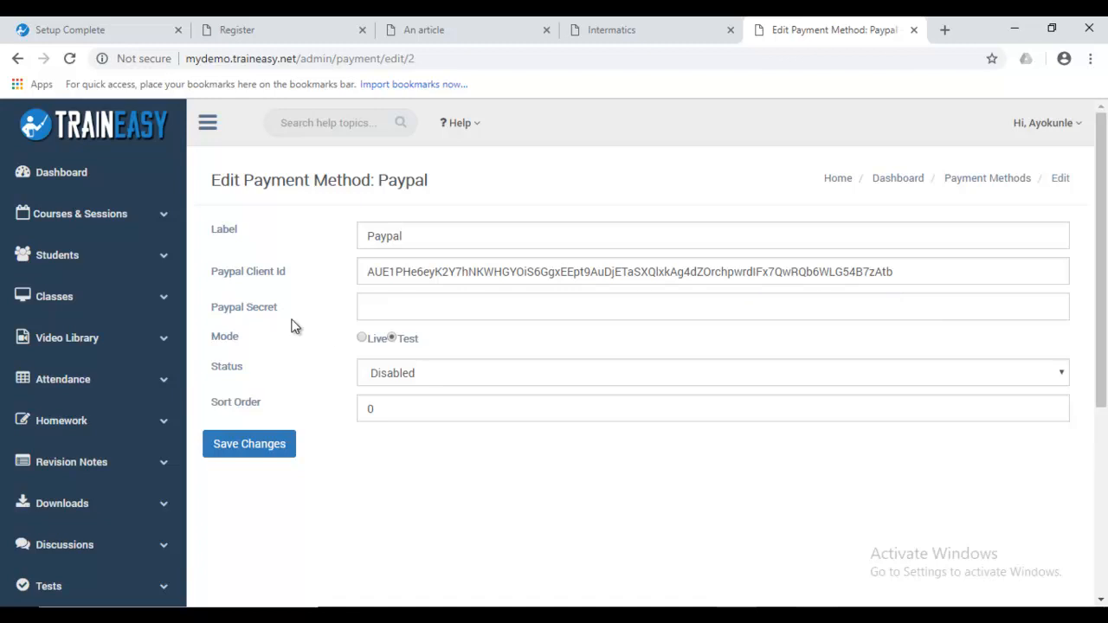
drag(397, 271, 649, 271)
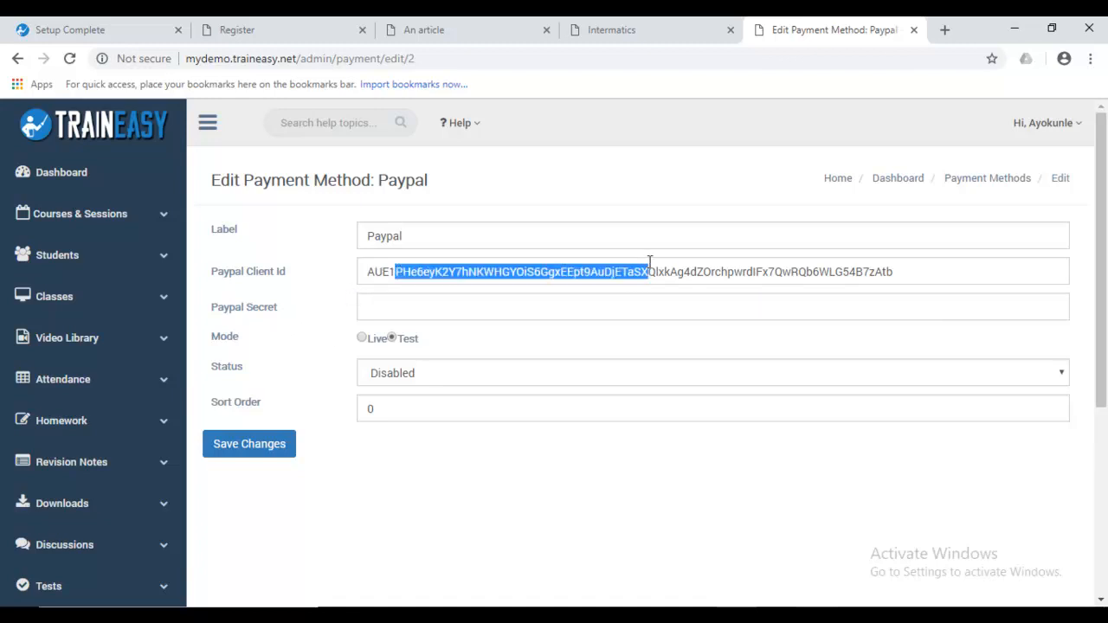
click(667, 301)
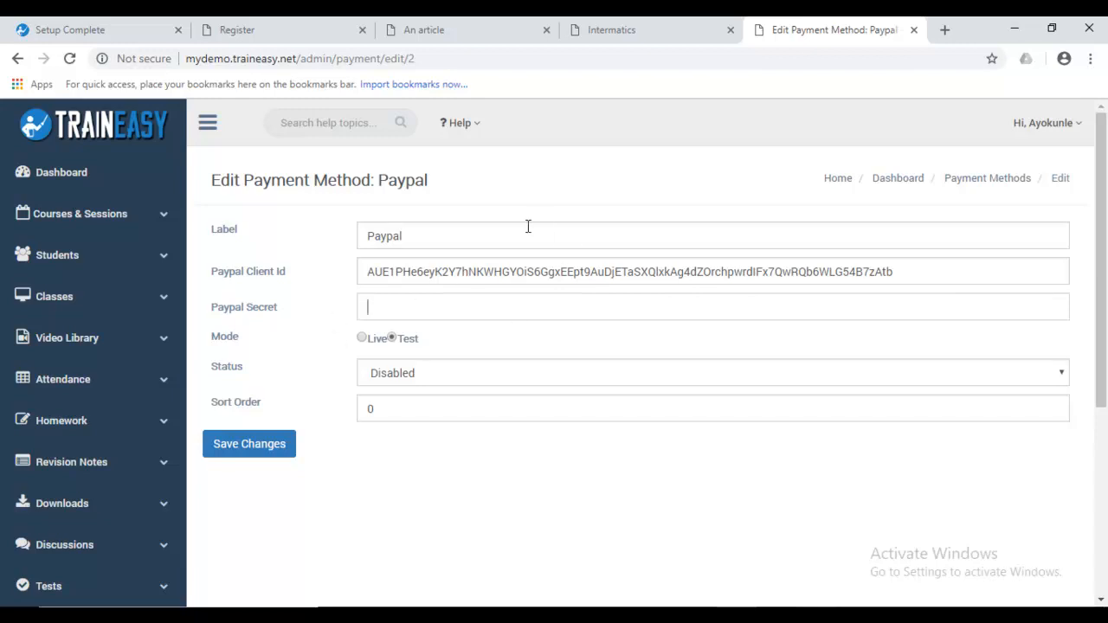
click(956, 178)
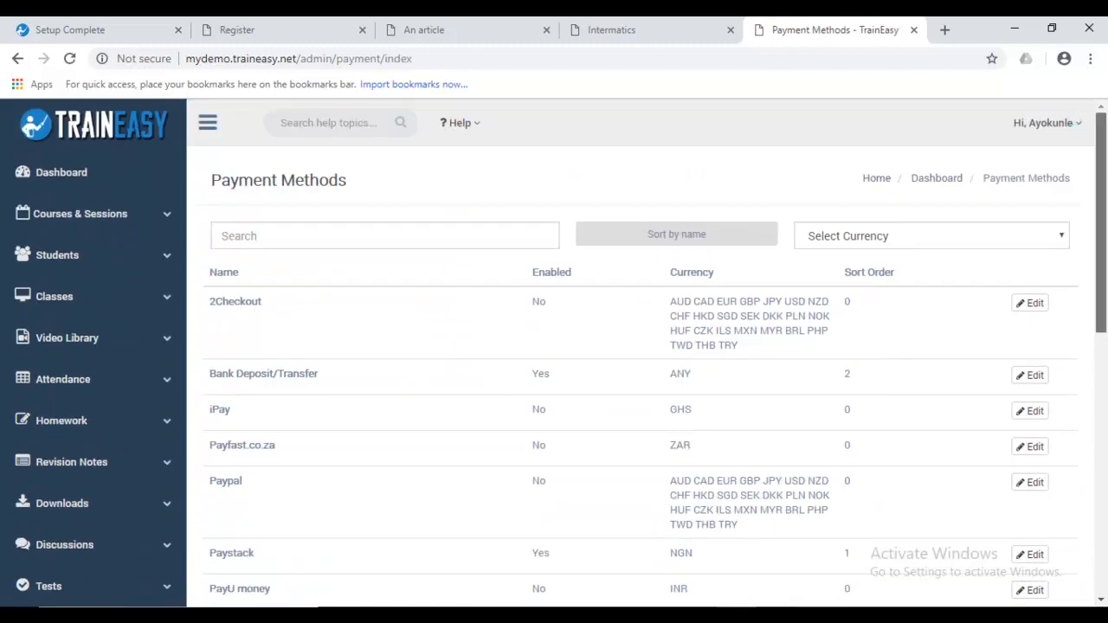
Open the SMS Setup page and examine the SMS gateways, the Enable SMS option and the Sender Name field.
scroll(641, 347, down, 7)
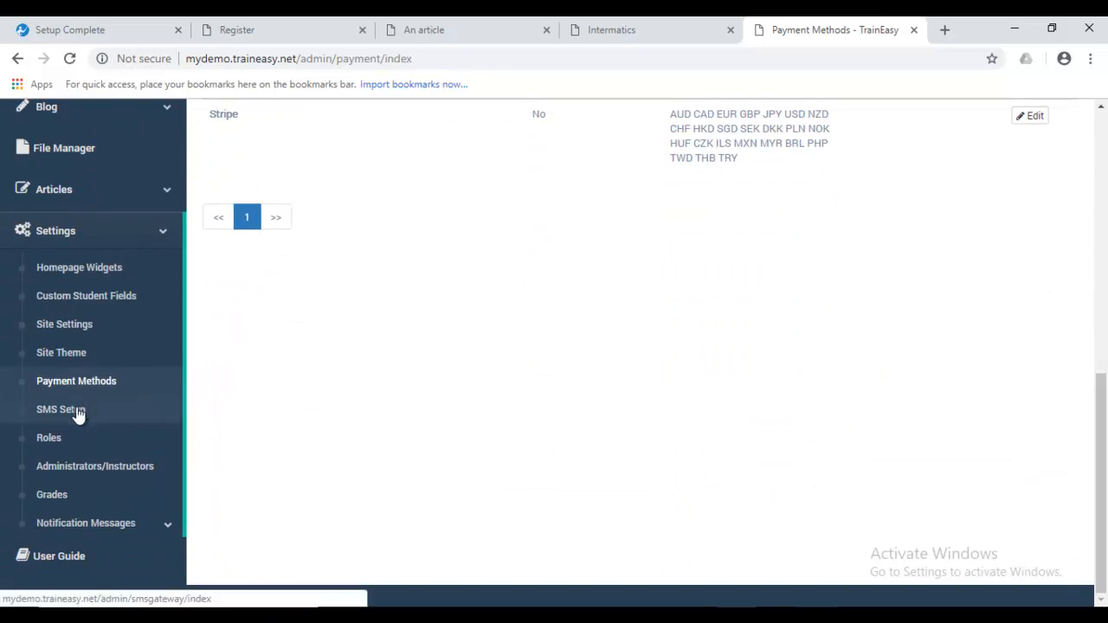
click(59, 412)
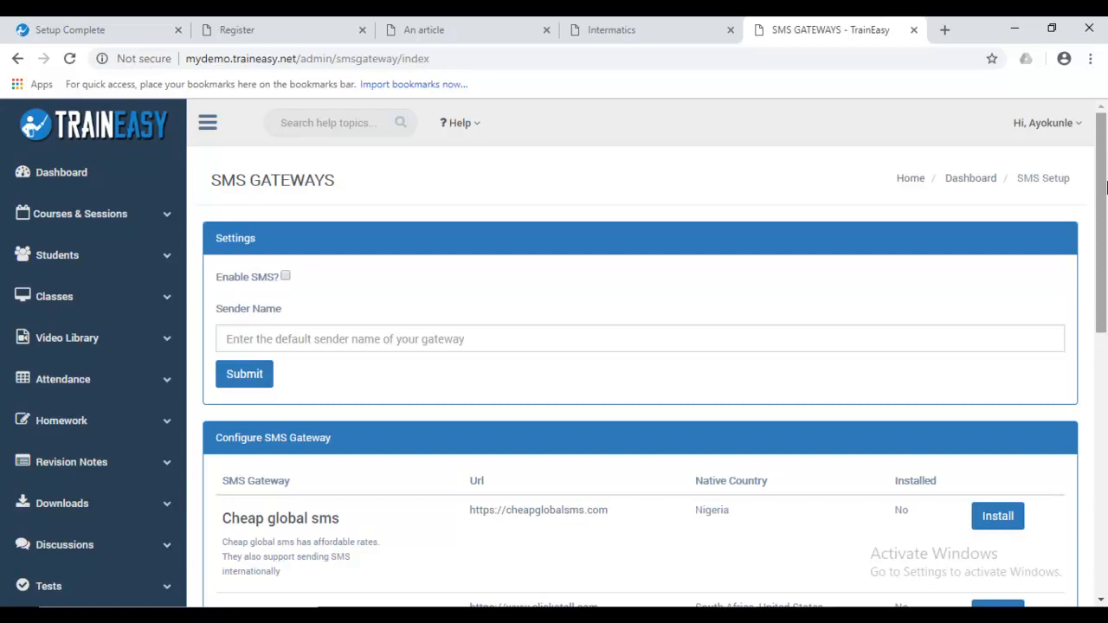
drag(1105, 189, 1103, 288)
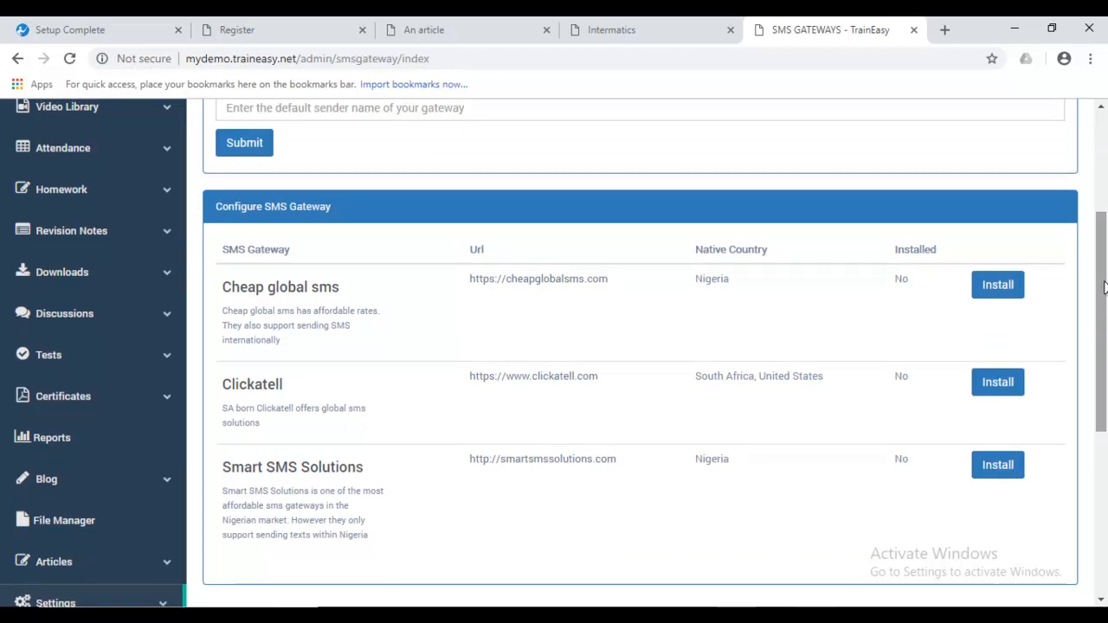
drag(1104, 288, 1104, 184)
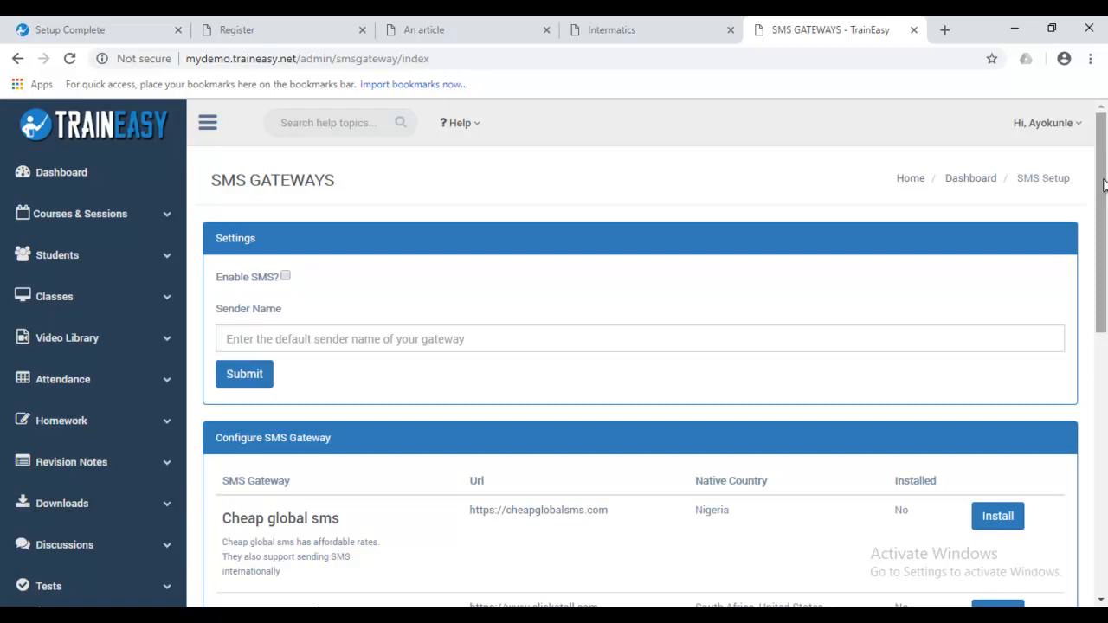
scroll(1104, 184, down, 1)
click(879, 288)
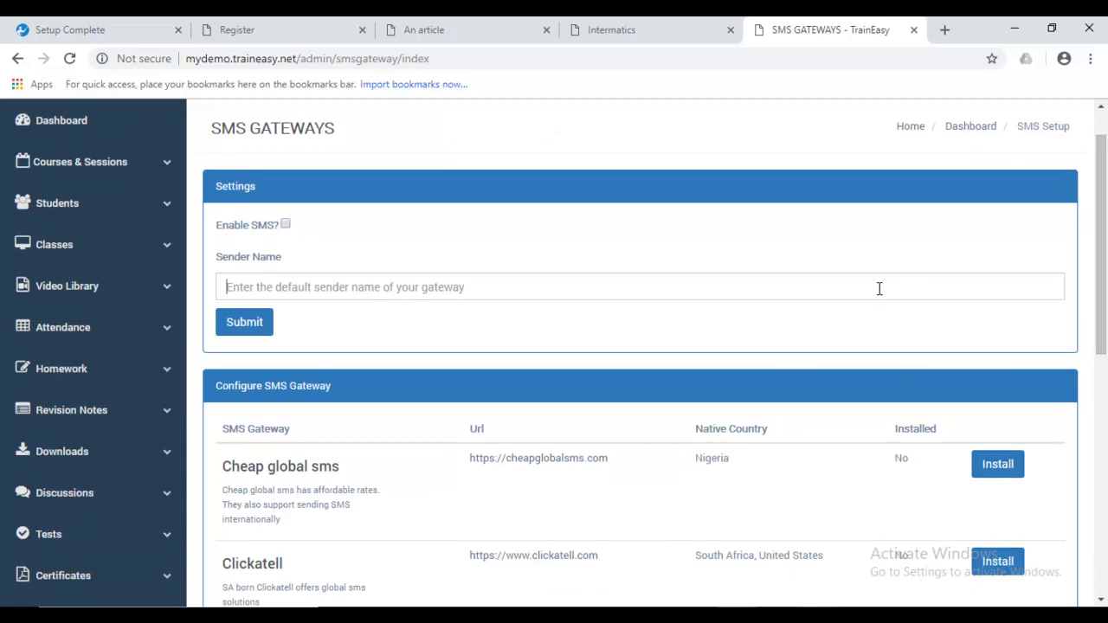
click(287, 225)
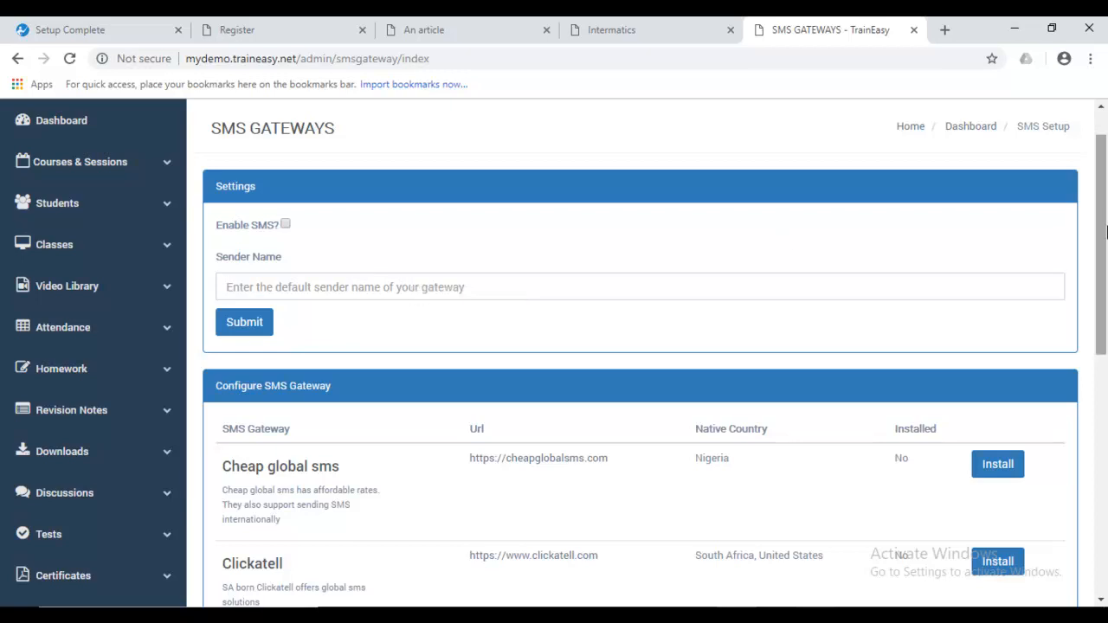
Install the Clickatell SMS gateway, view its empty Api Key setting, and return to the SMS gateways list.
drag(1107, 233, 1107, 343)
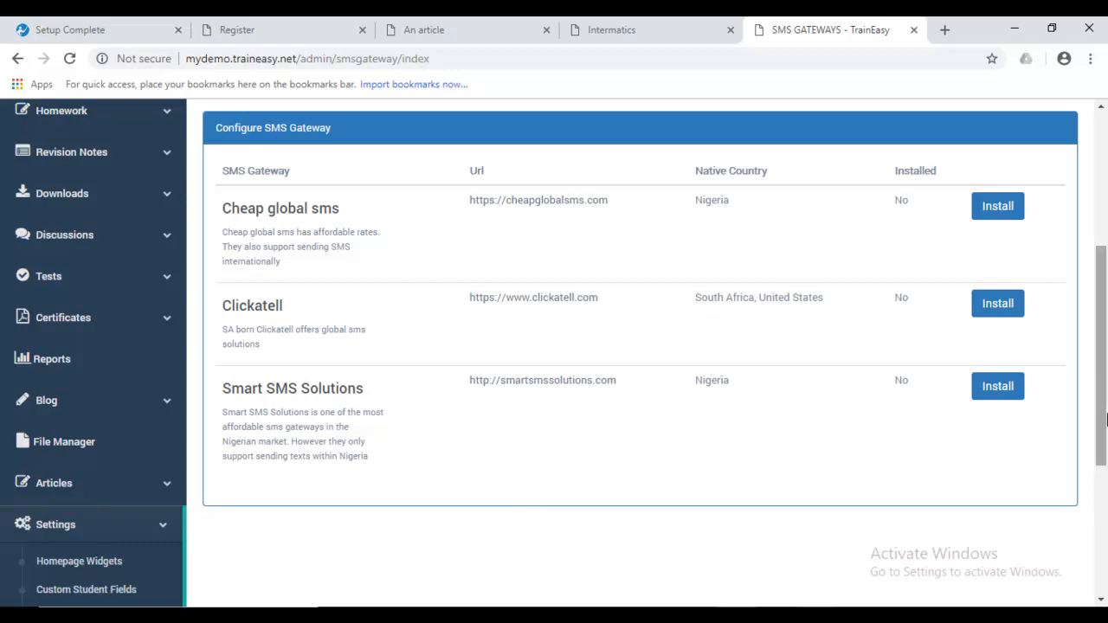
drag(1105, 419, 1106, 395)
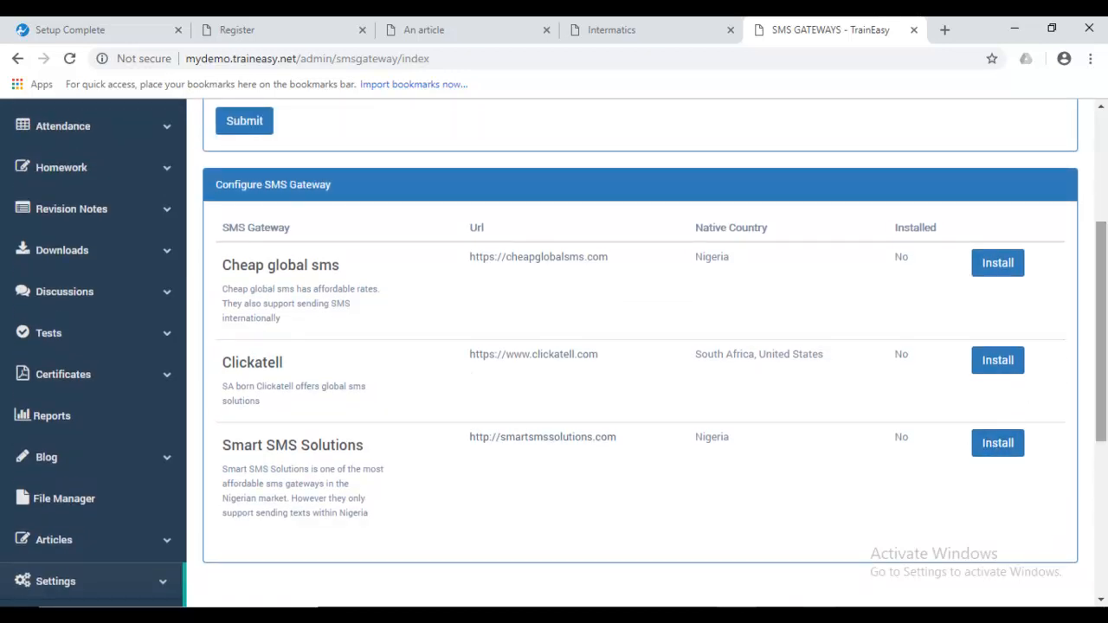
click(996, 362)
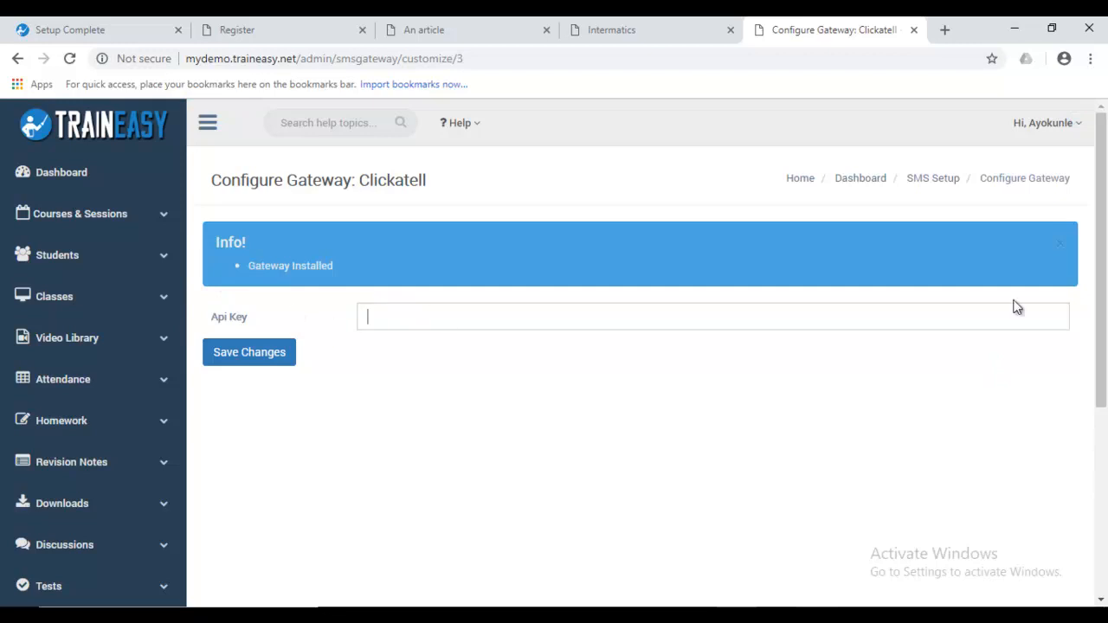
click(1063, 251)
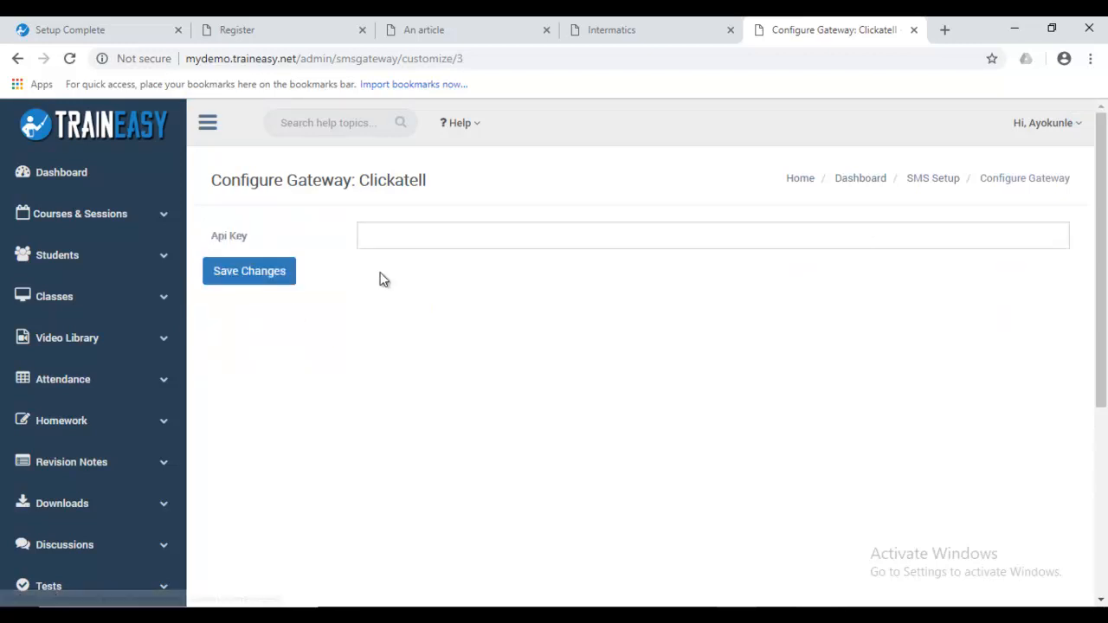
click(406, 230)
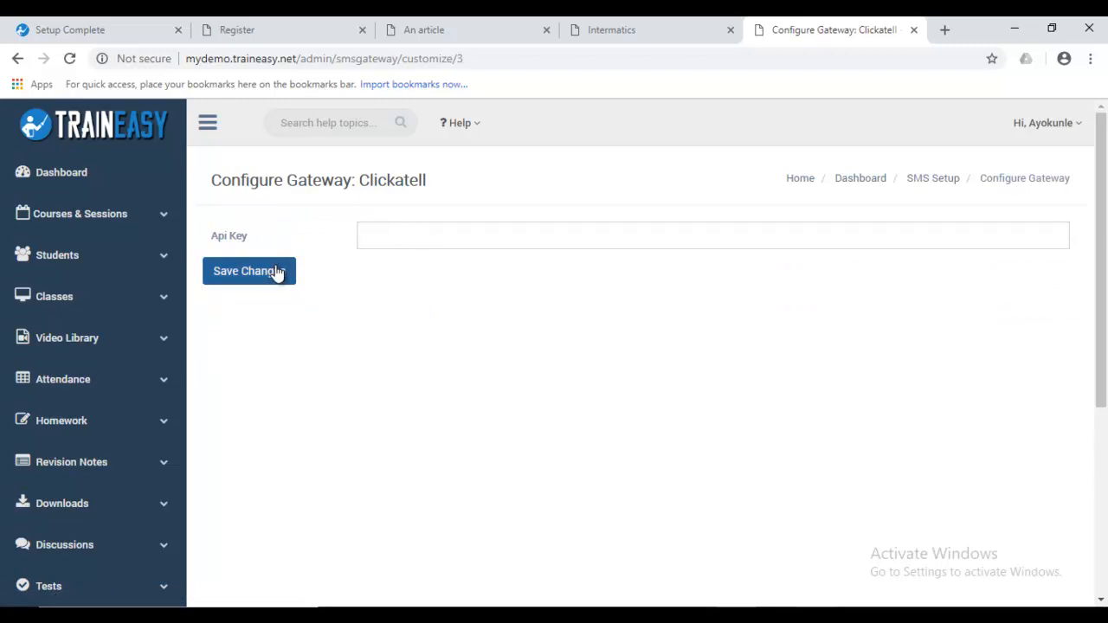
click(940, 179)
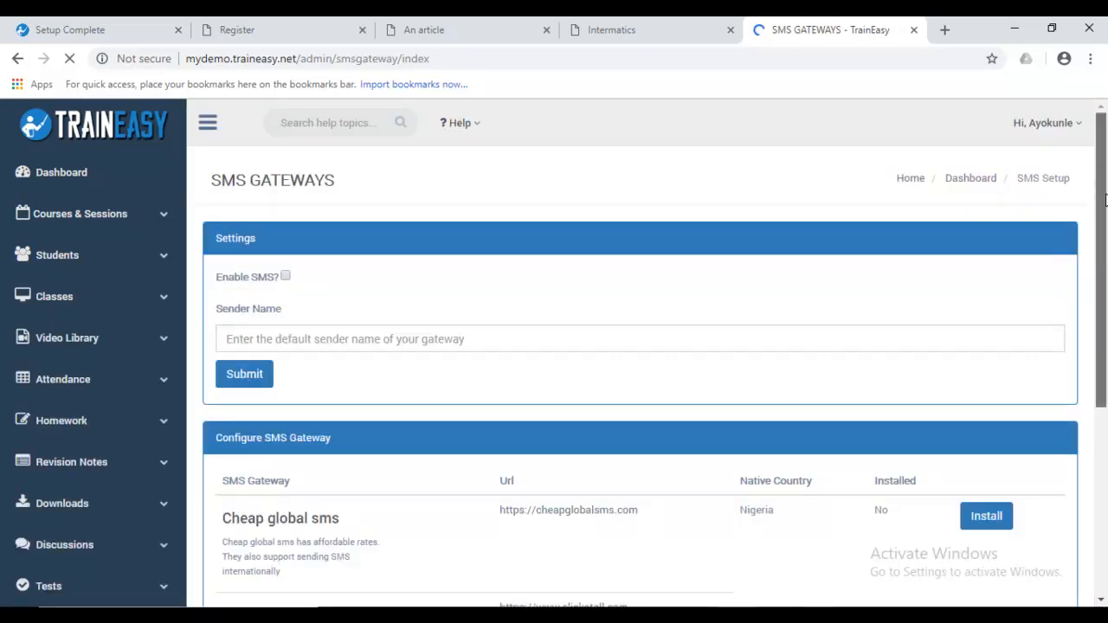
Uninstall the Clickatell gateway and dismiss the notice.
scroll(1105, 200, down, 1)
scroll(1105, 200, down, 2)
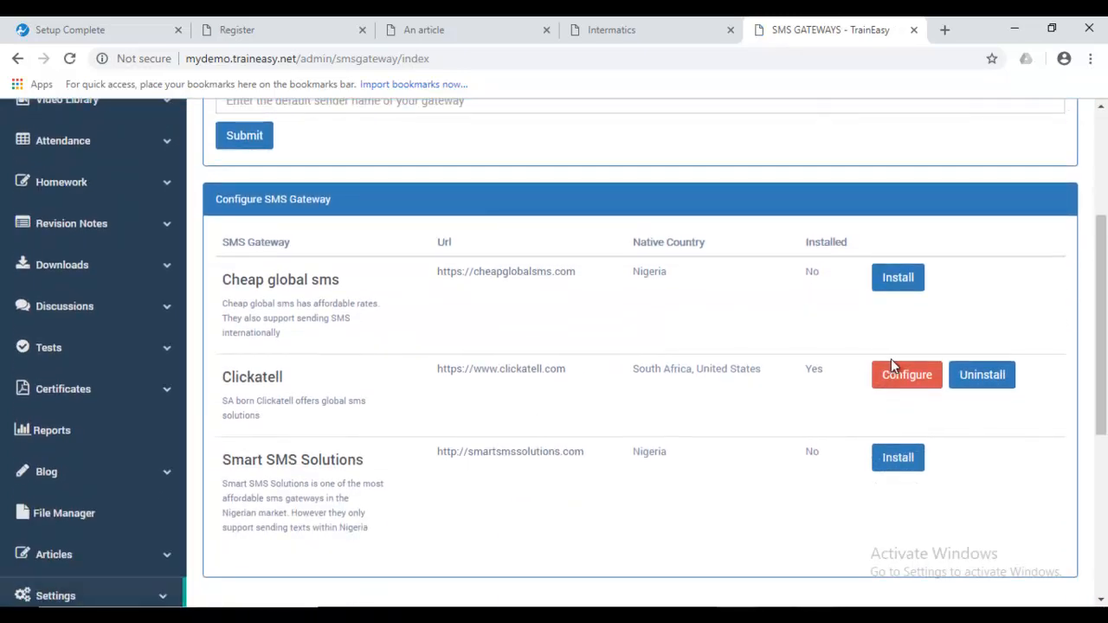
click(1005, 381)
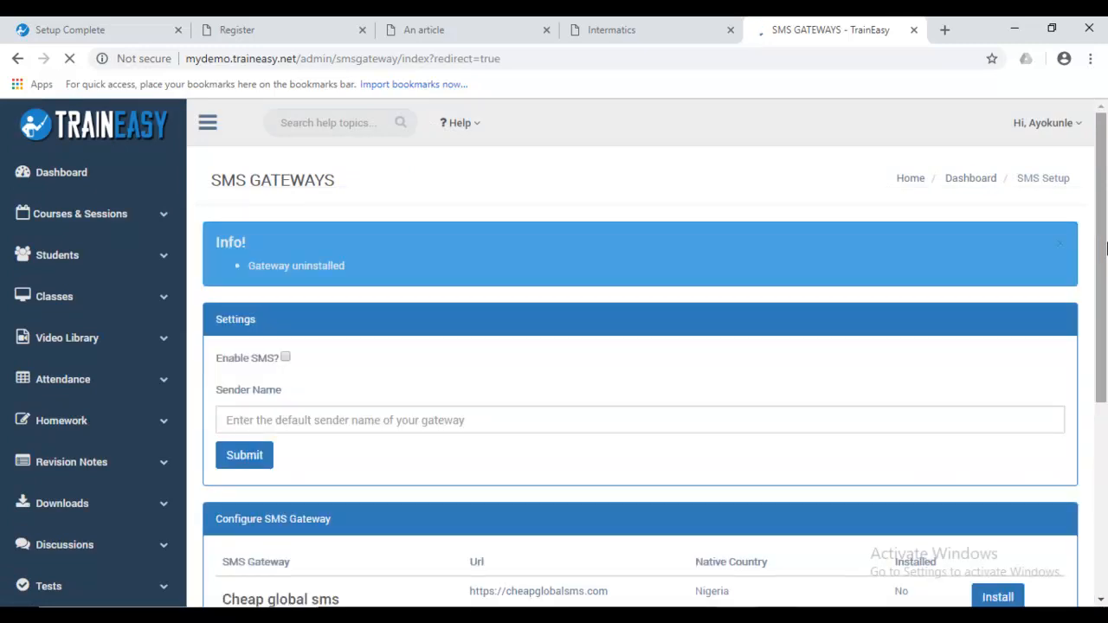
click(1061, 245)
Open the Roles page and examine the existing roles, especially Super Administrator.
drag(1103, 257, 1102, 518)
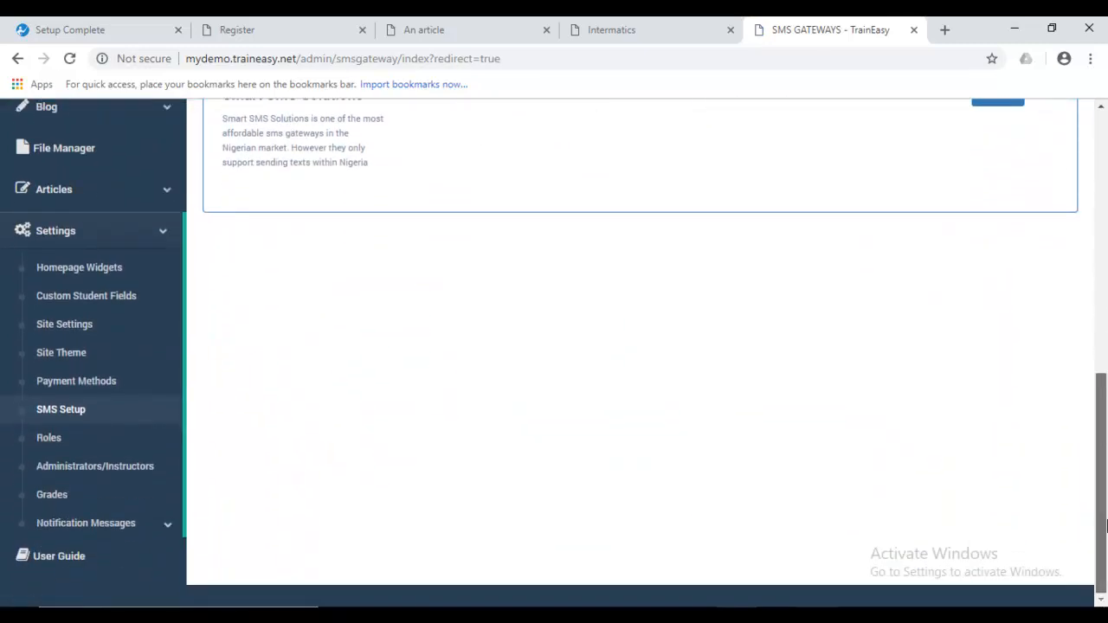
click(52, 440)
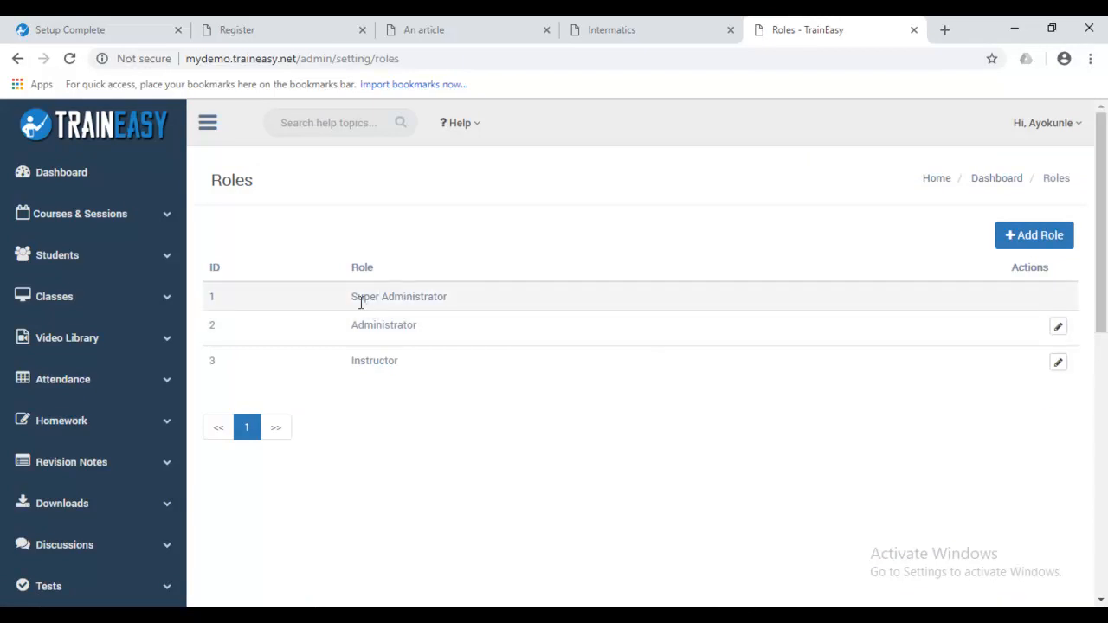
drag(426, 369, 394, 306)
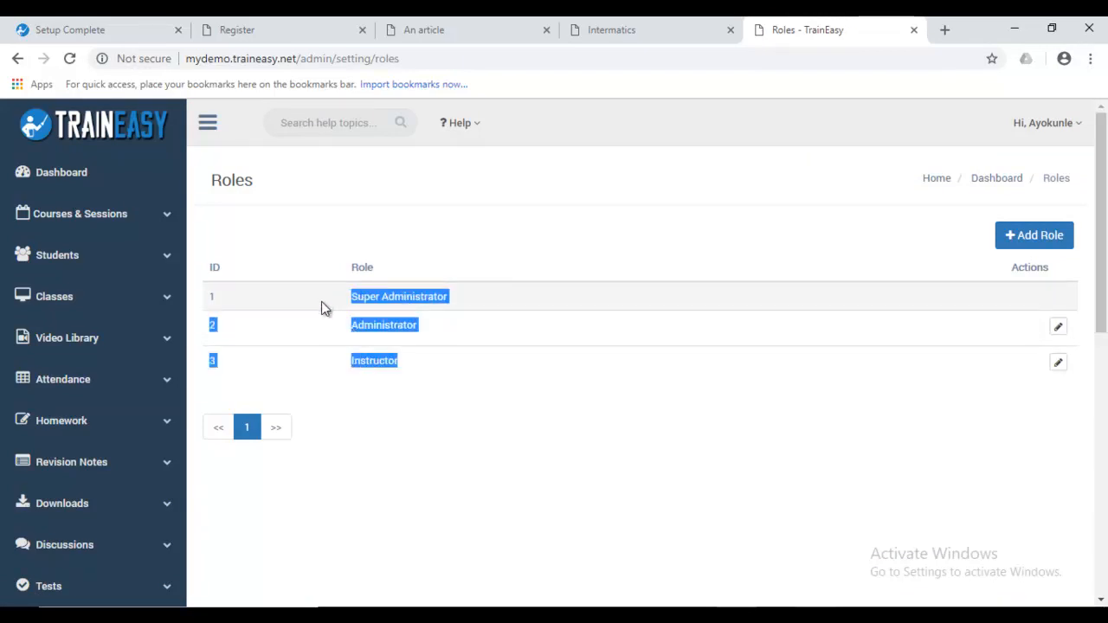
click(658, 340)
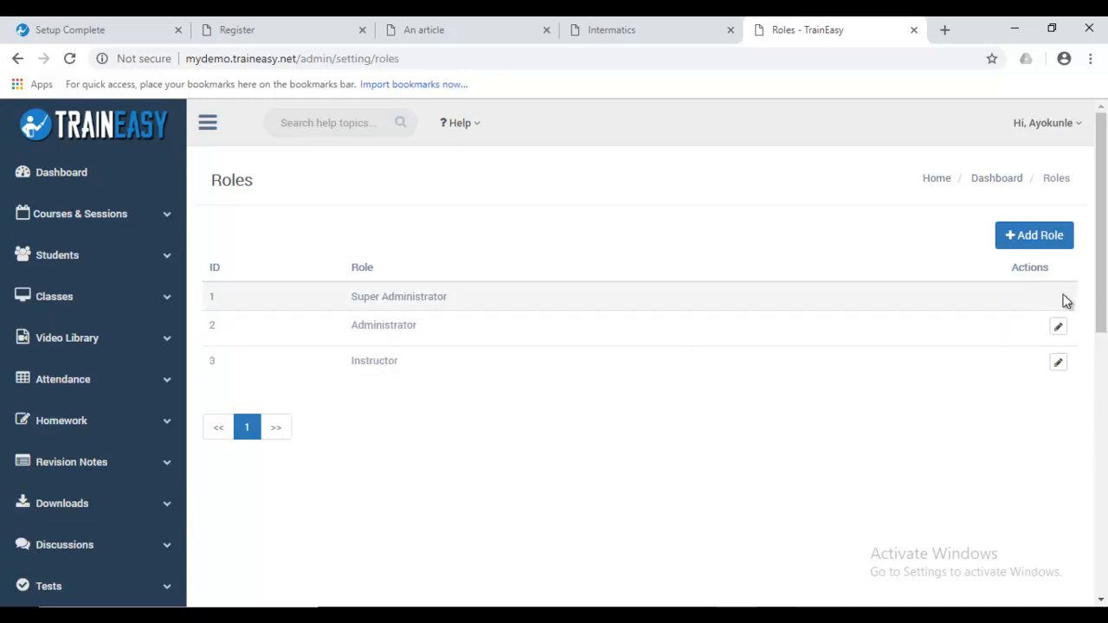
drag(425, 297, 350, 299)
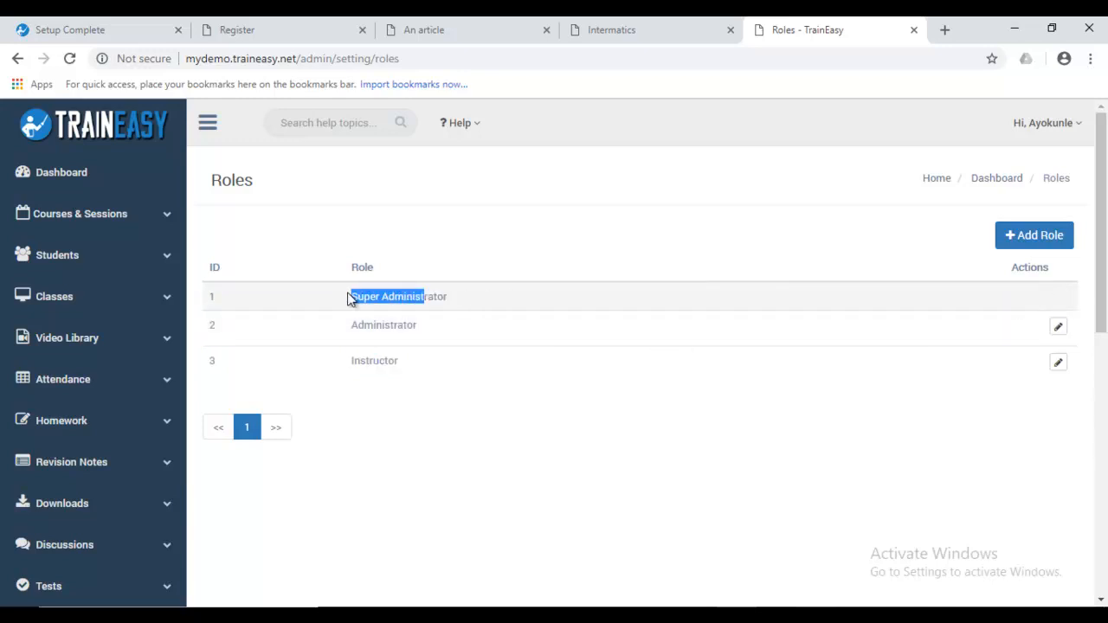
click(350, 299)
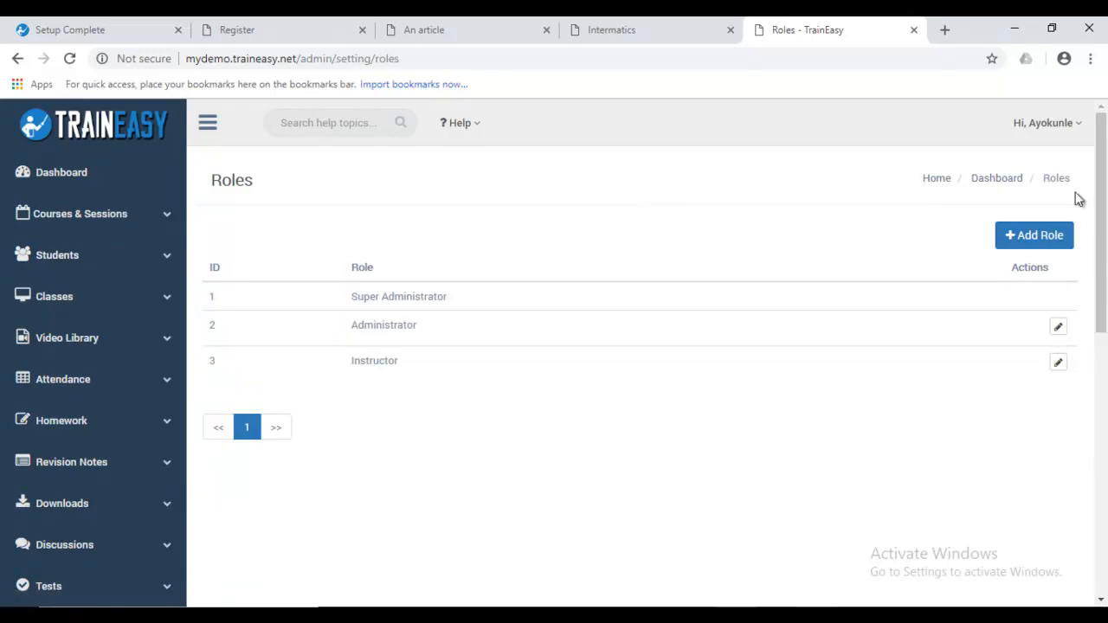
Start a new role and name it Accounting.
click(1040, 241)
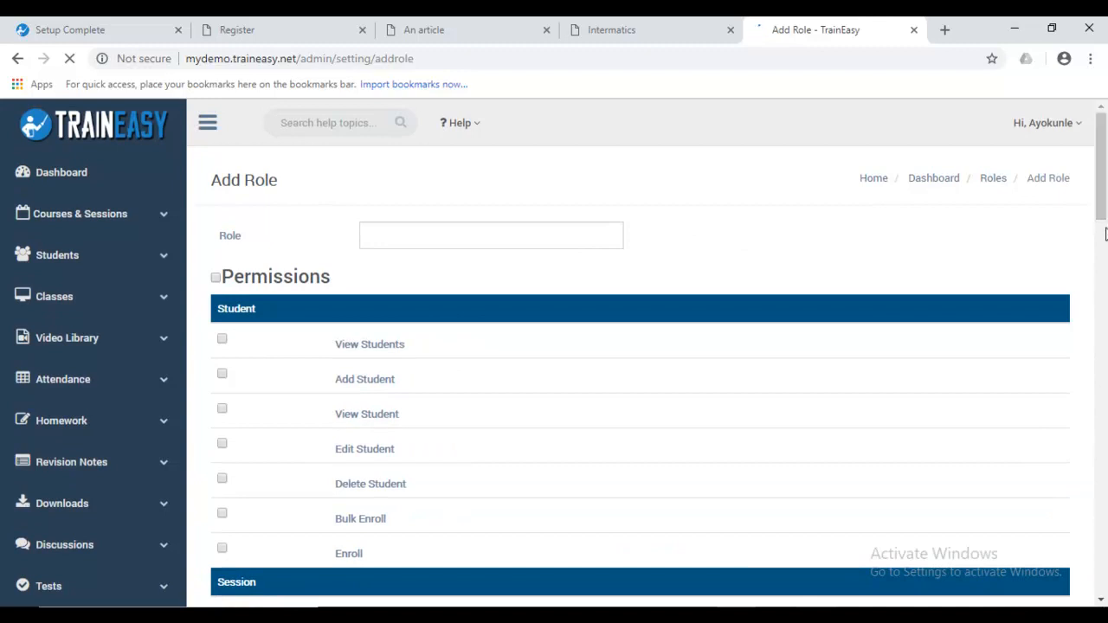
click(1105, 201)
drag(1104, 204, 1104, 143)
click(483, 235)
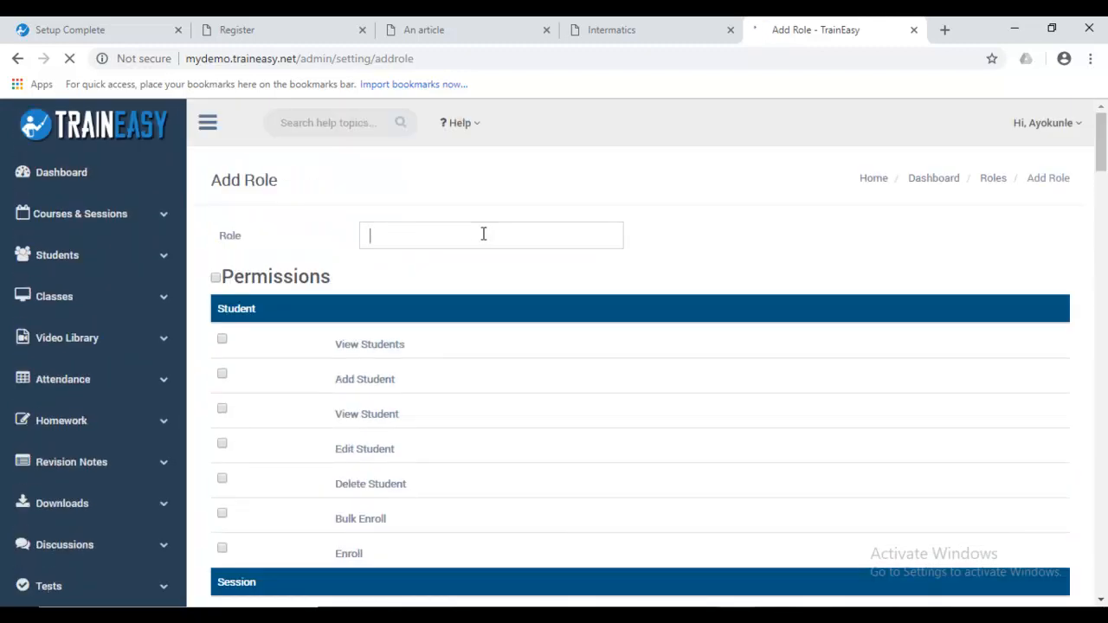
text(Accounting)
Select all permissions for the Accounting role at once, and clear the whole selection again.
drag(1104, 146, 1104, 157)
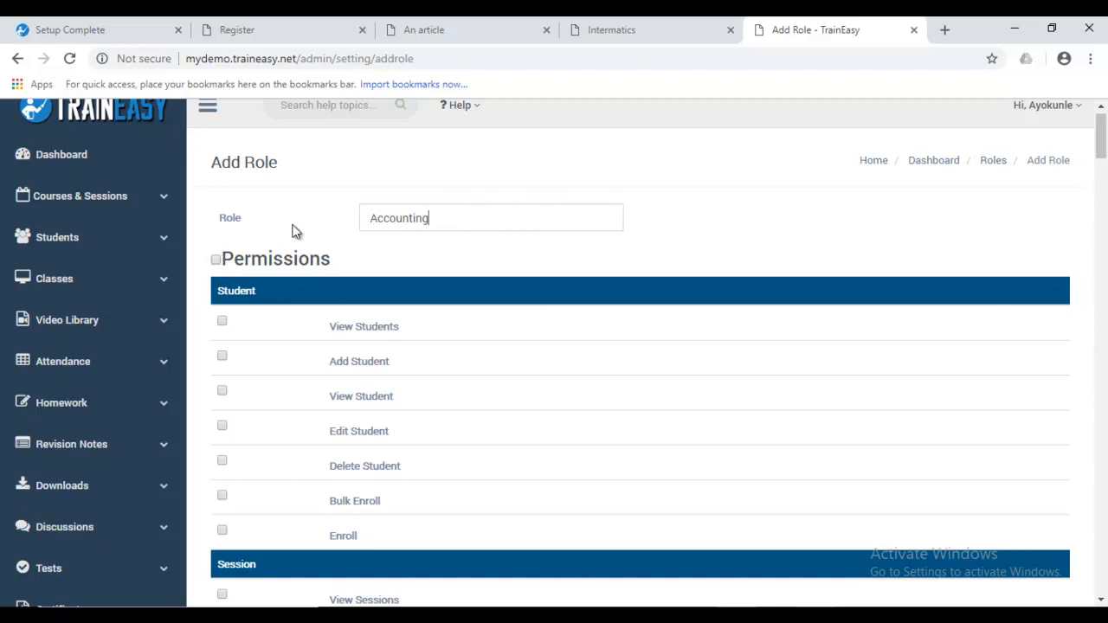
click(217, 260)
mouse_move(1104, 151)
mouse_down()
mouse_move(1102, 198)
mouse_move(1103, 152)
mouse_up()
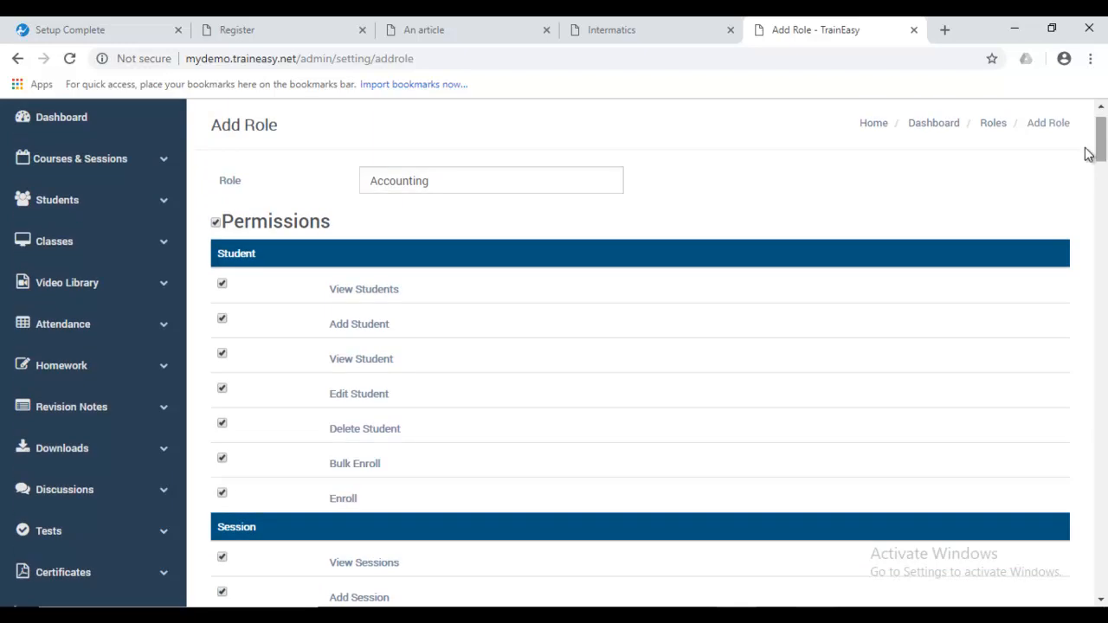
click(216, 223)
Grant the Accounting role the View Payments permission and save the role.
drag(1106, 154, 1106, 202)
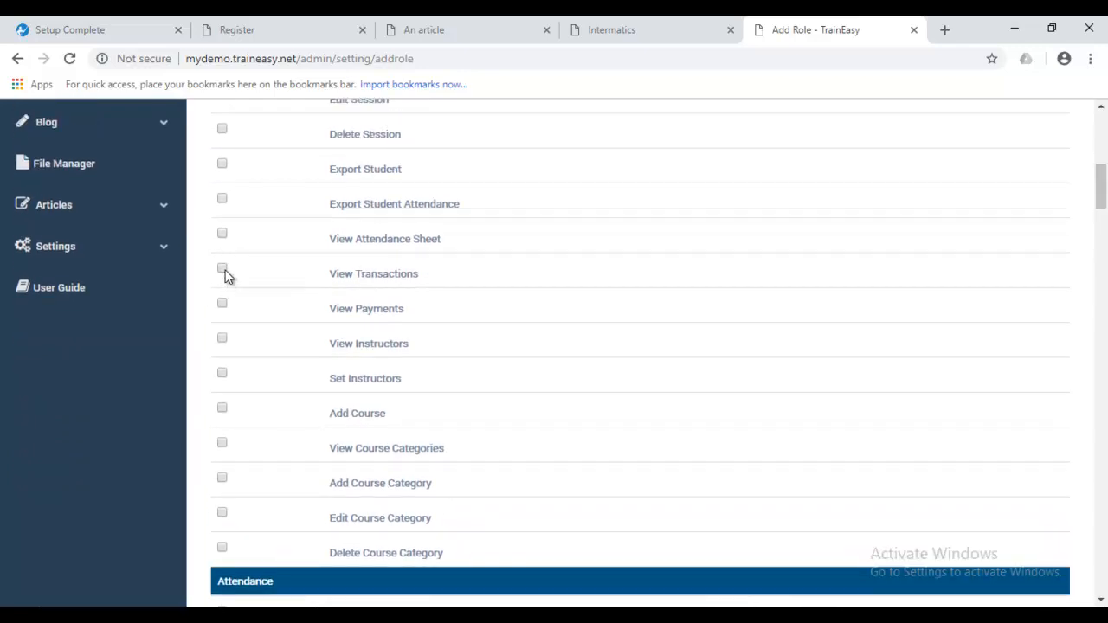
click(223, 305)
drag(1105, 181, 1097, 269)
scroll(1097, 269, down, 15)
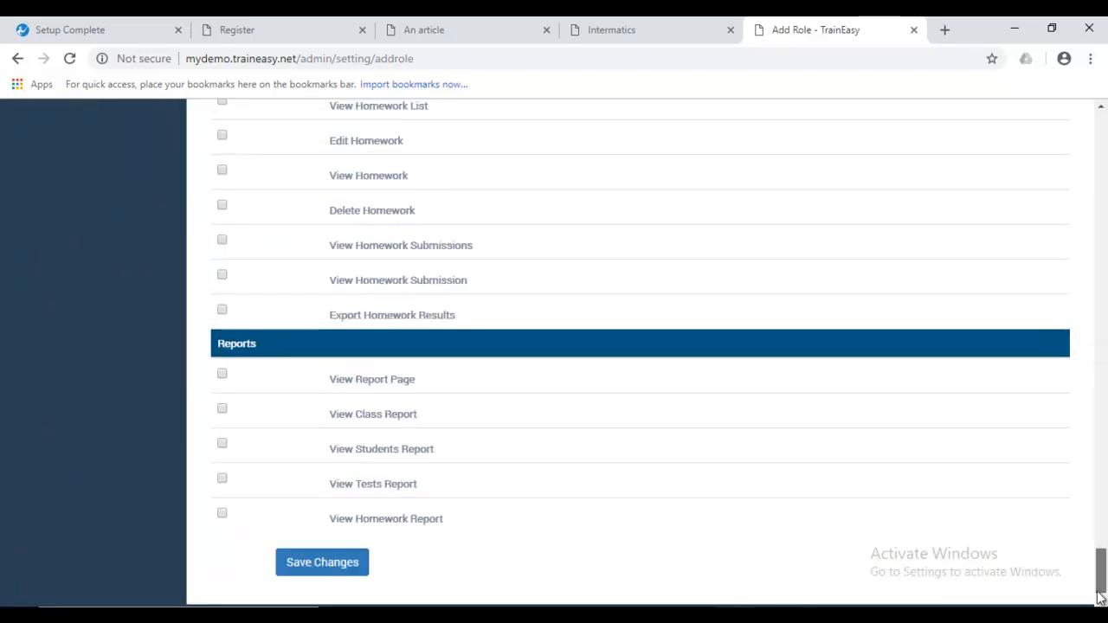
click(336, 565)
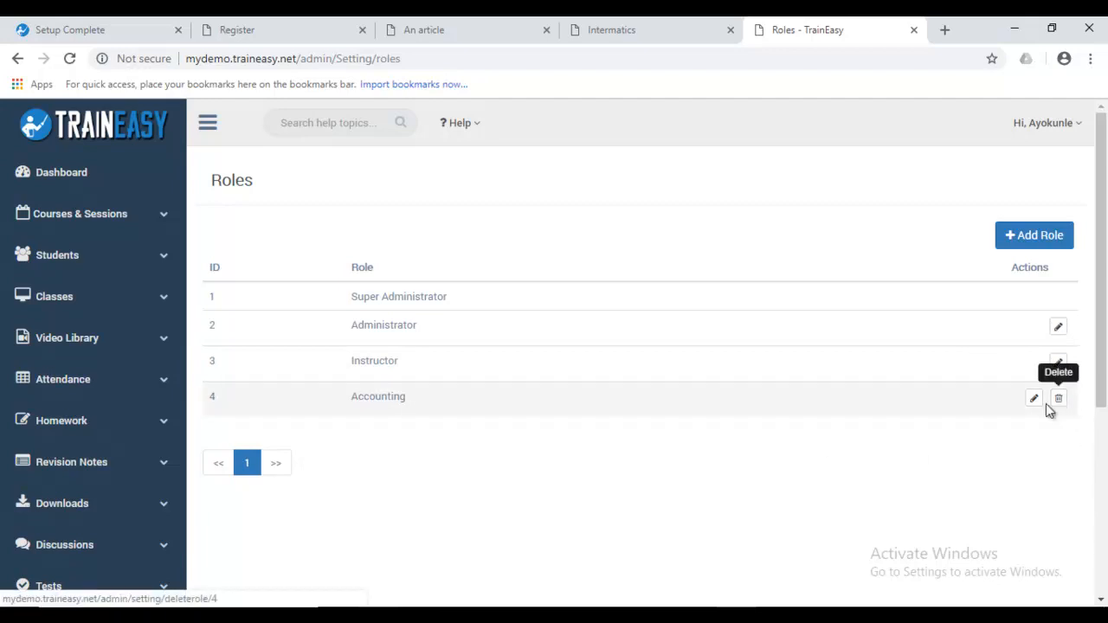
Open the Administrators/Instructors page and examine the list of administrators and their roles.
drag(1102, 297, 1107, 485)
click(130, 516)
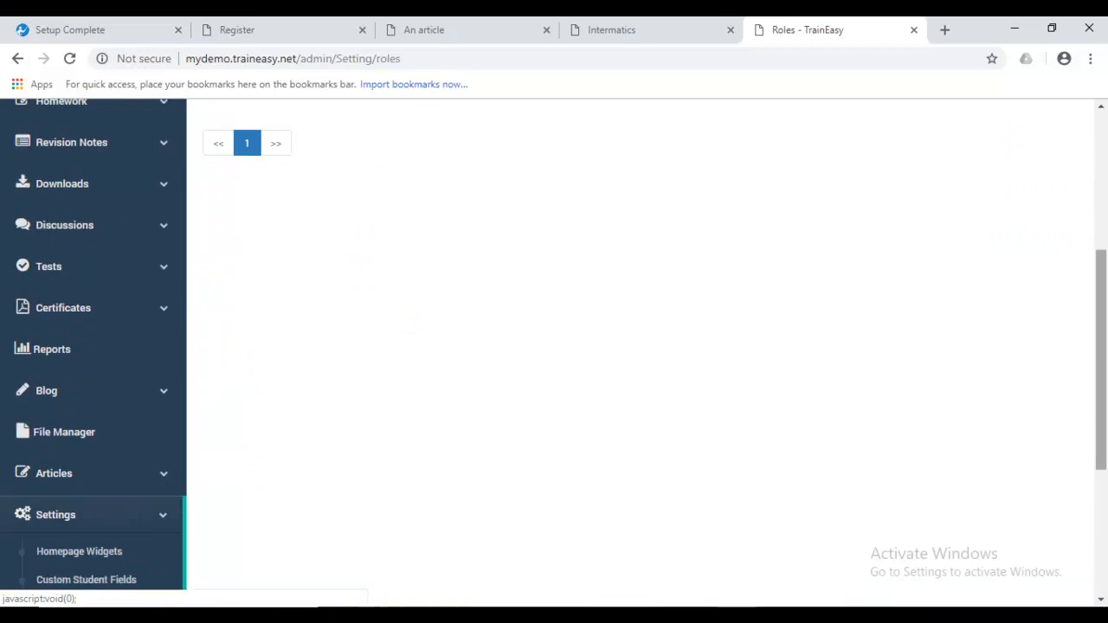
scroll(265, 420, down, 3)
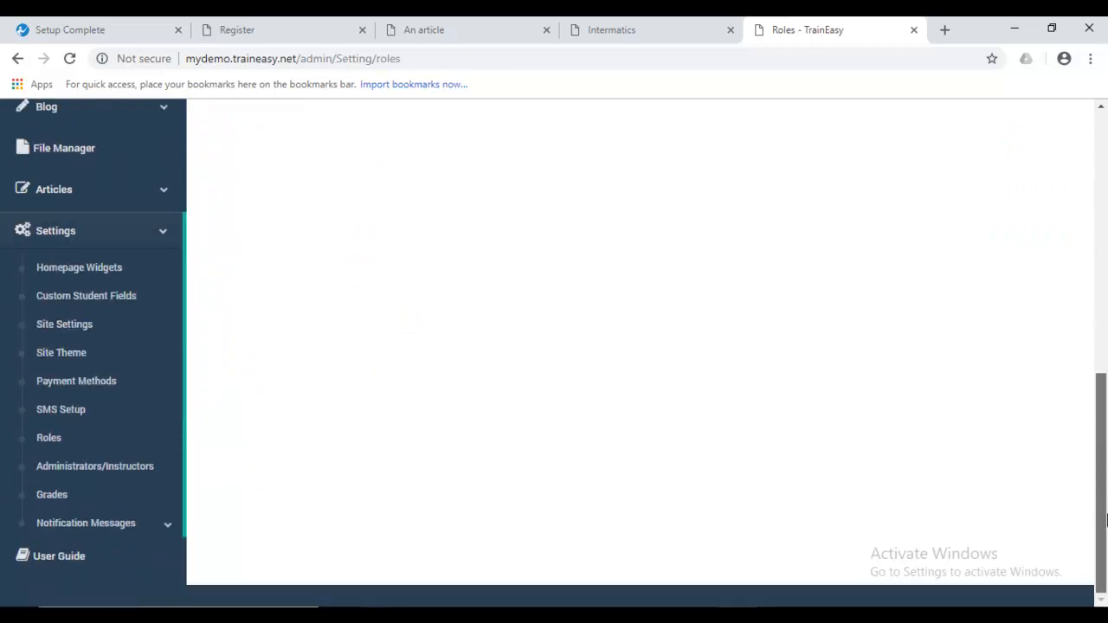
click(106, 471)
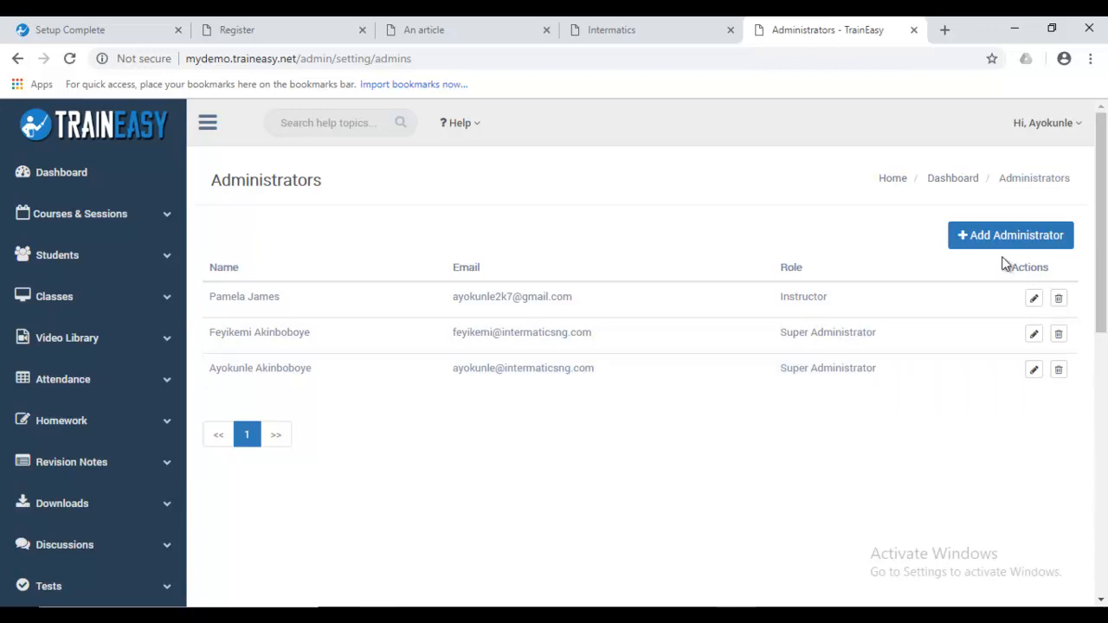
Open the Grades page and examine the minimum and maximum scores of the grades, starting with grade A.
drag(1101, 227, 1101, 485)
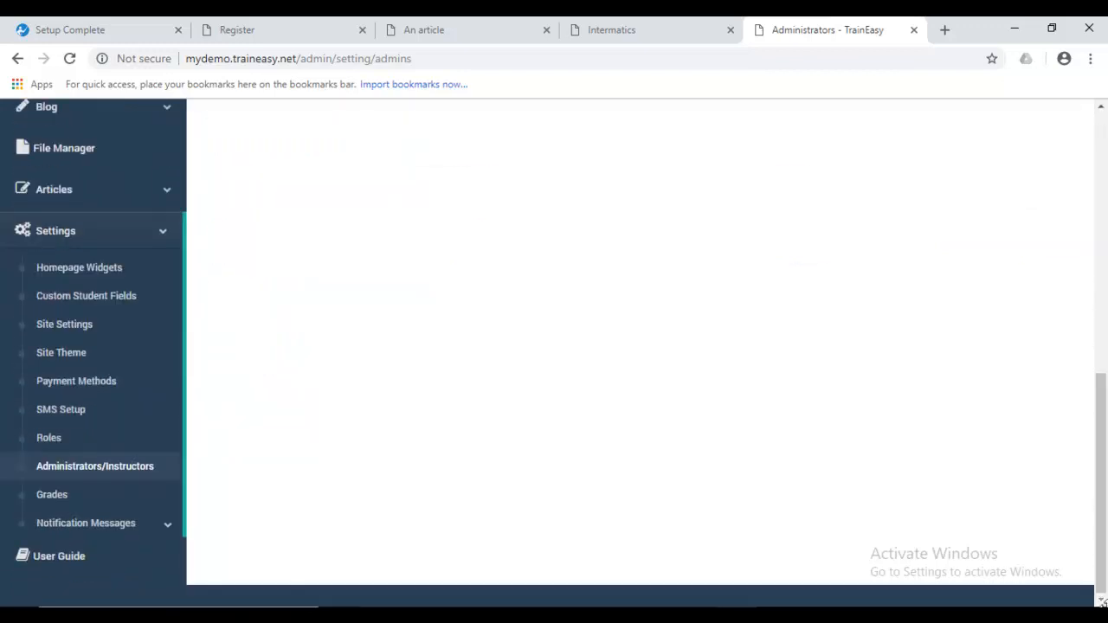
click(39, 509)
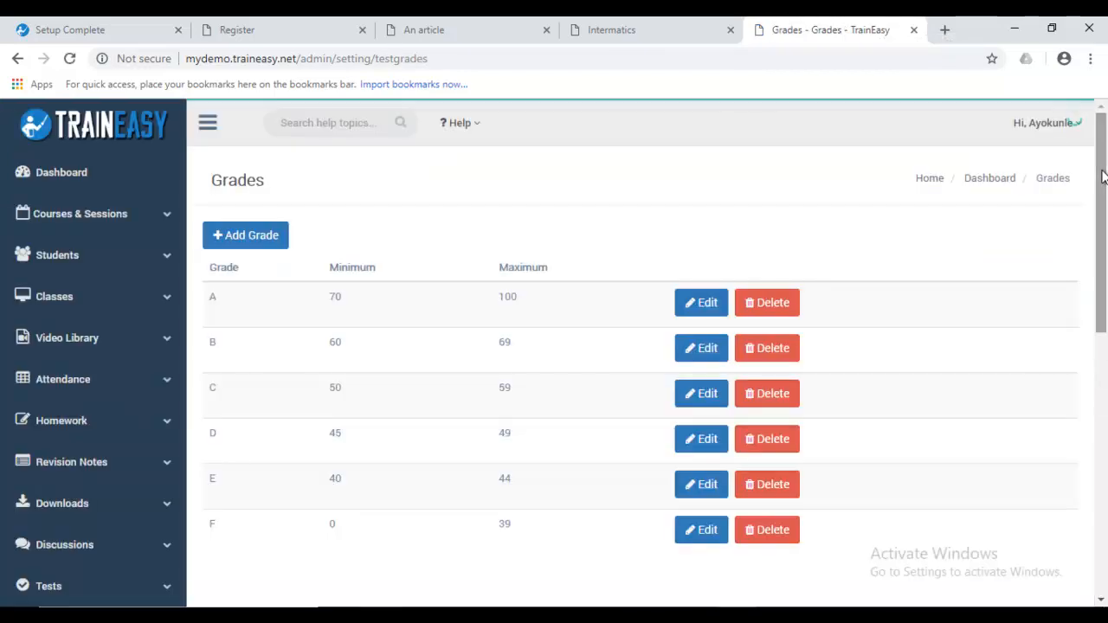
scroll(1102, 109, down, 1)
scroll(1101, 108, up, 1)
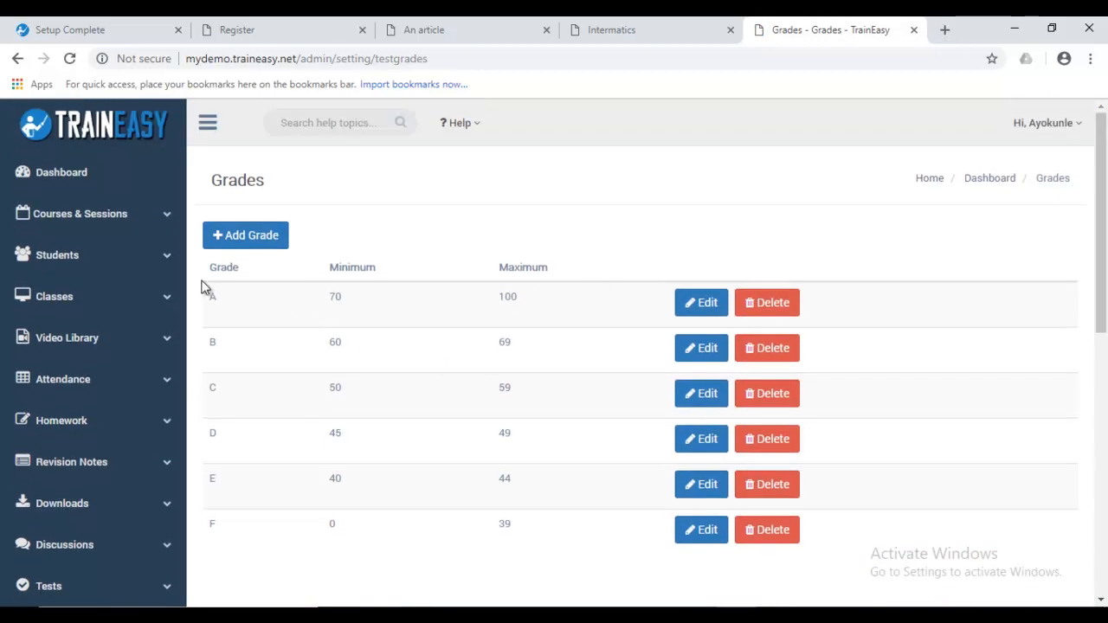
double_click(214, 296)
click(402, 302)
drag(517, 298, 246, 305)
click(213, 296)
drag(213, 296, 544, 302)
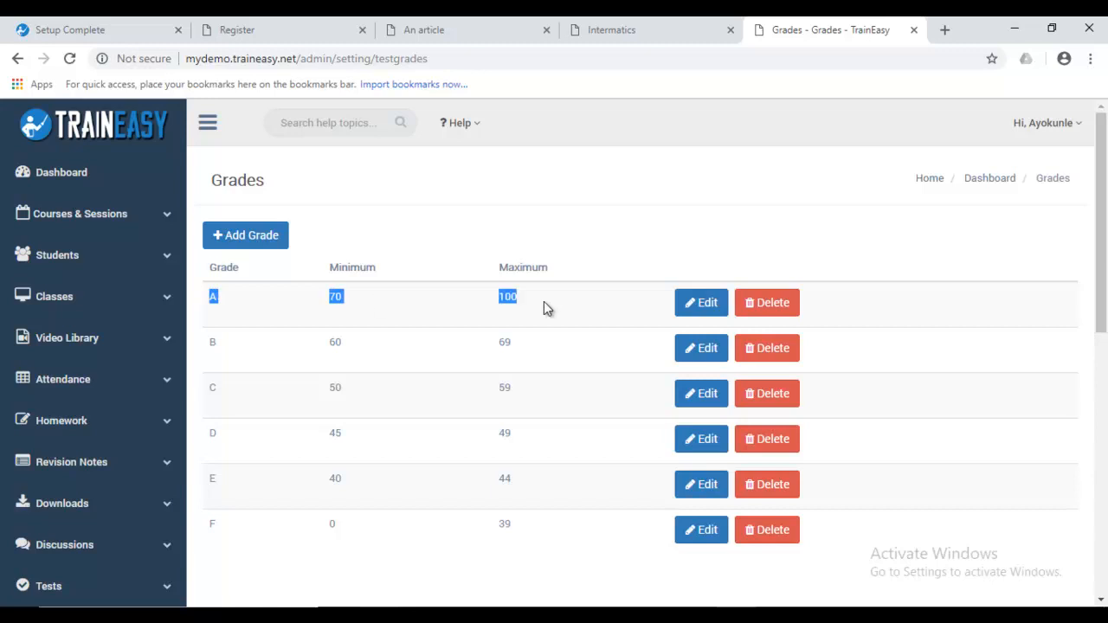
click(232, 312)
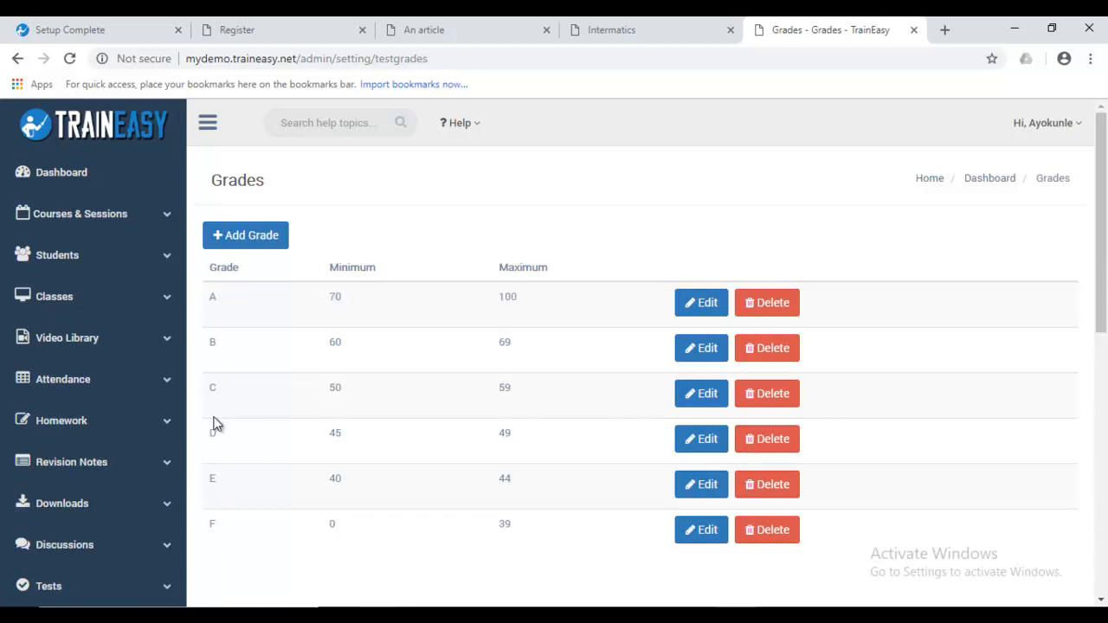
mouse_move(1106, 250)
mouse_down()
mouse_move(1106, 342)
mouse_move(1106, 258)
mouse_up()
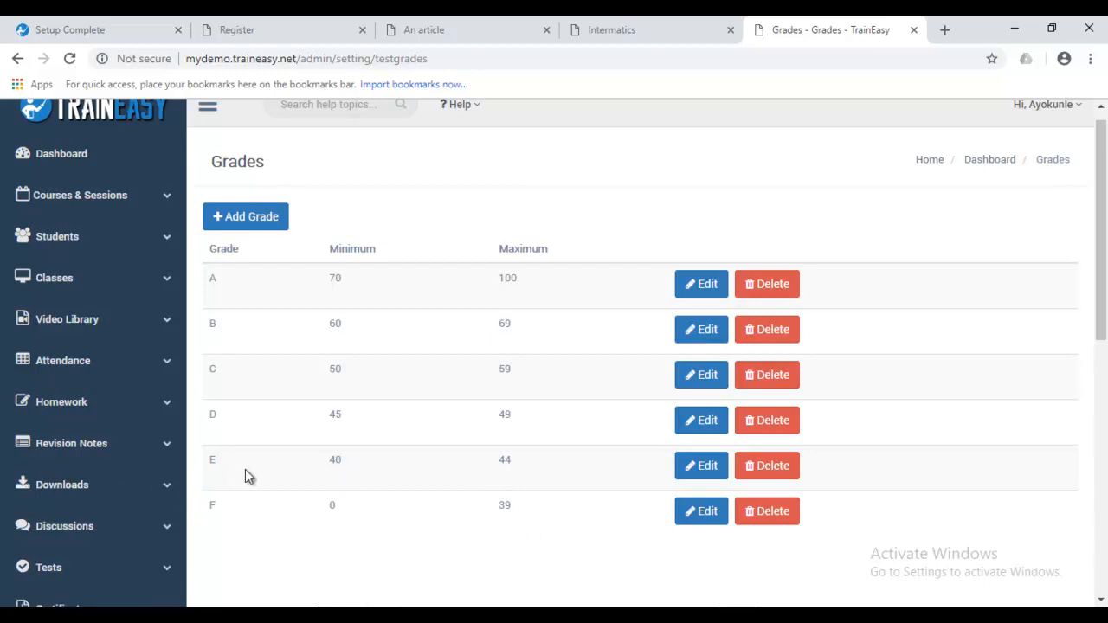
Open the Email Notifications page and examine the upcoming class reminder message for physical locations.
drag(1105, 216, 1106, 188)
scroll(855, 466, down, 5)
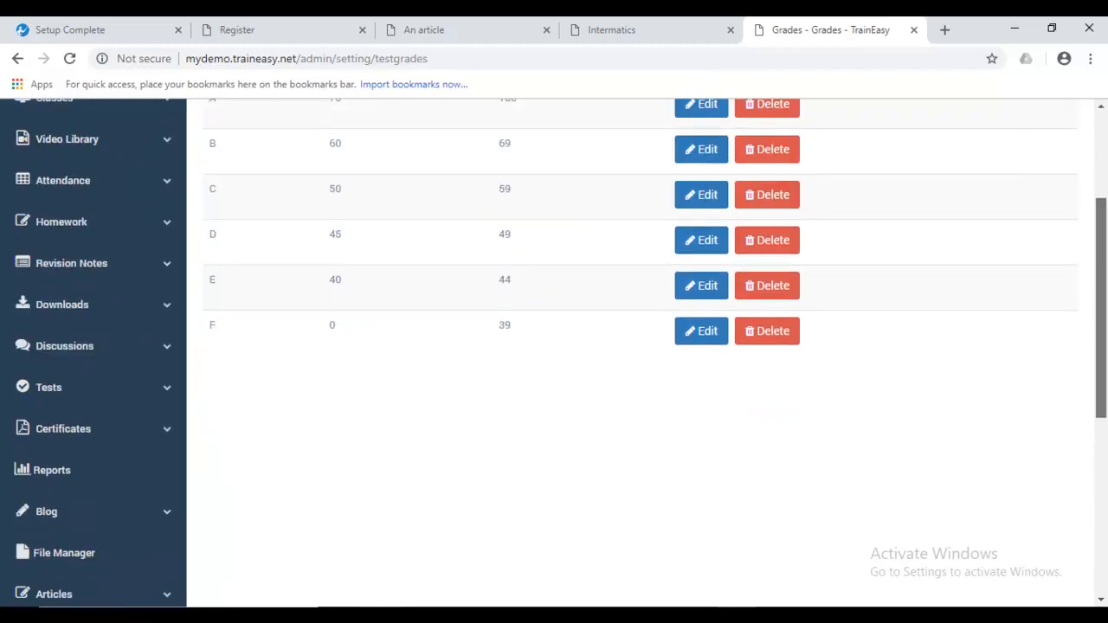
scroll(856, 465, down, 2)
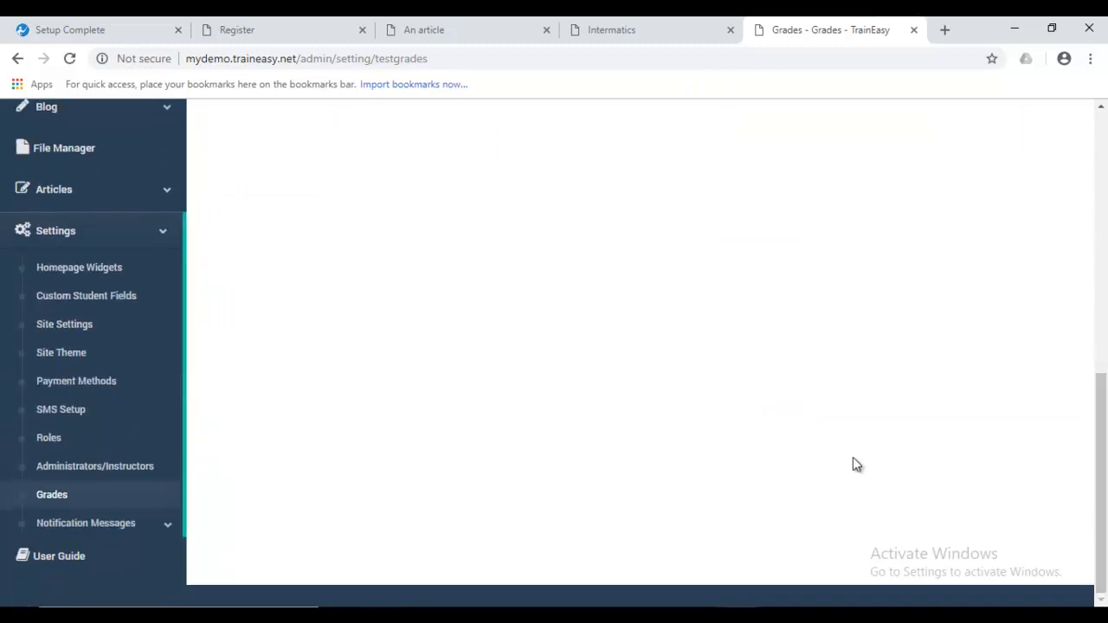
click(142, 525)
scroll(257, 474, down, 1)
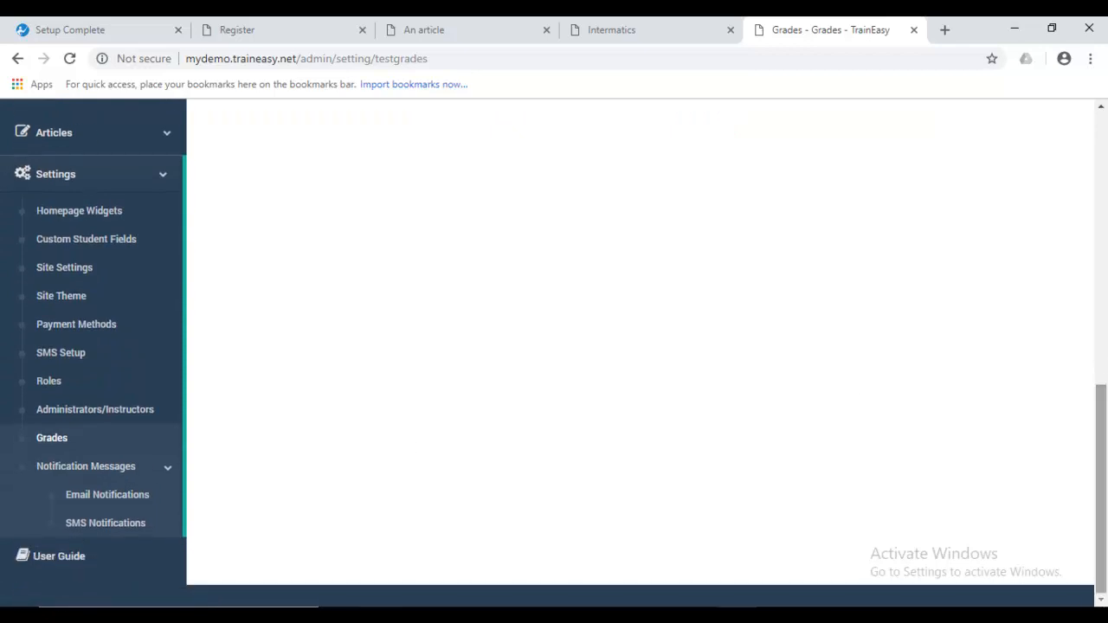
click(115, 497)
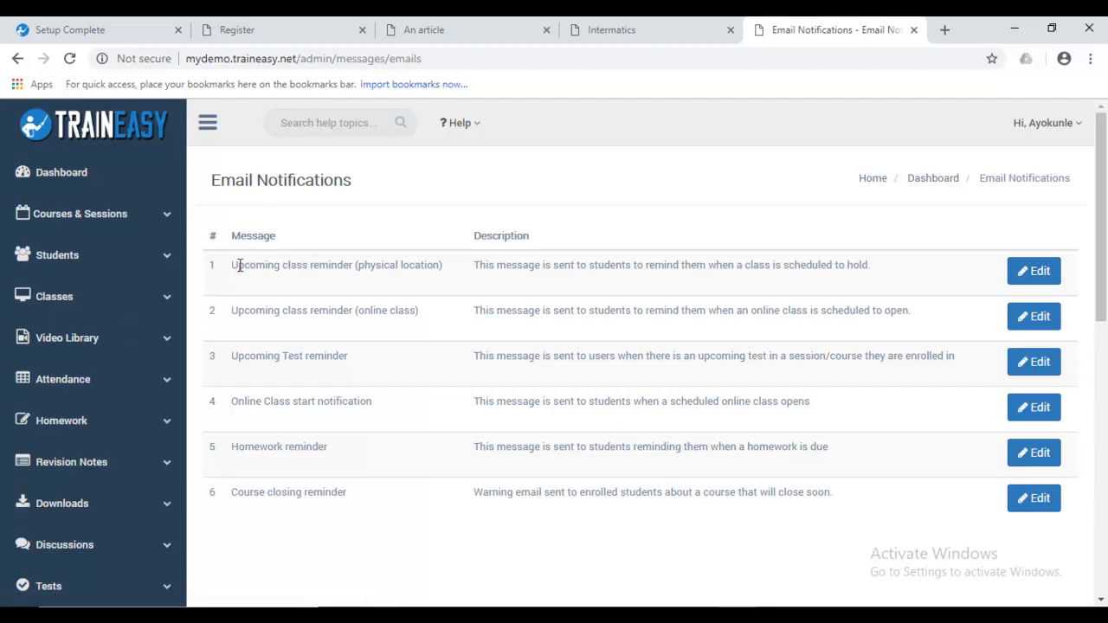
drag(234, 266, 446, 268)
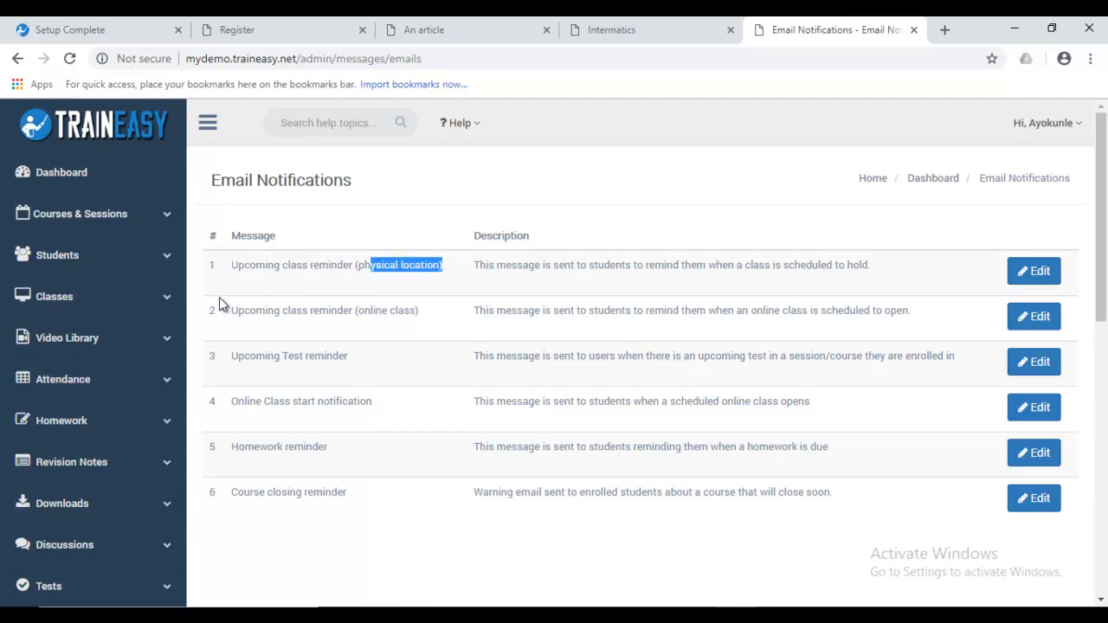
Open the email for the upcoming class reminder (physical location) for editing and examine its message text.
drag(232, 314, 345, 316)
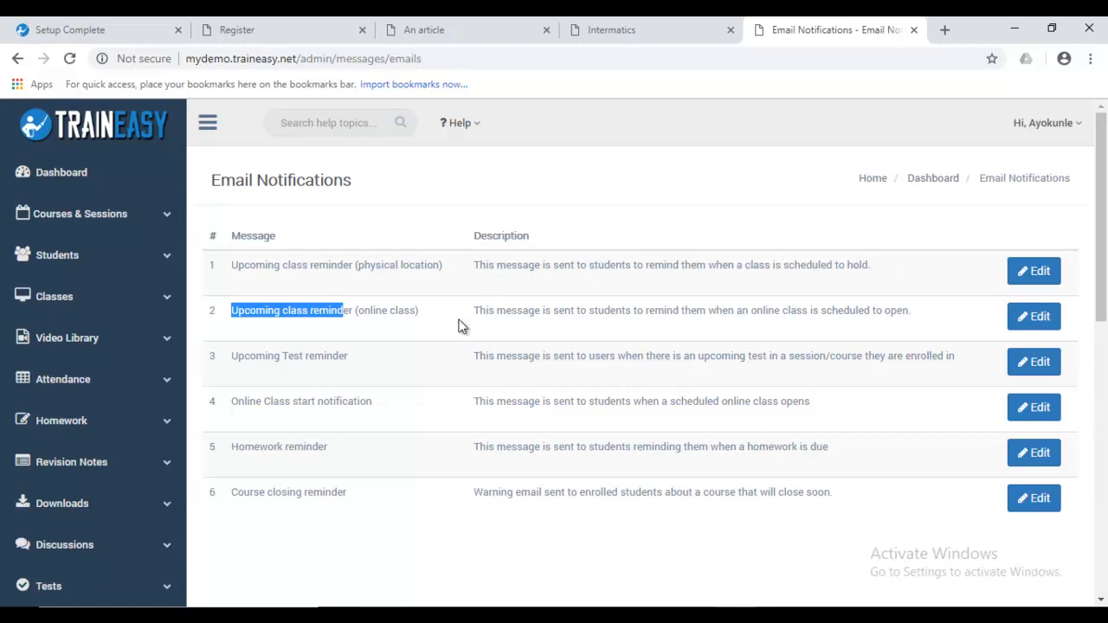
click(1042, 272)
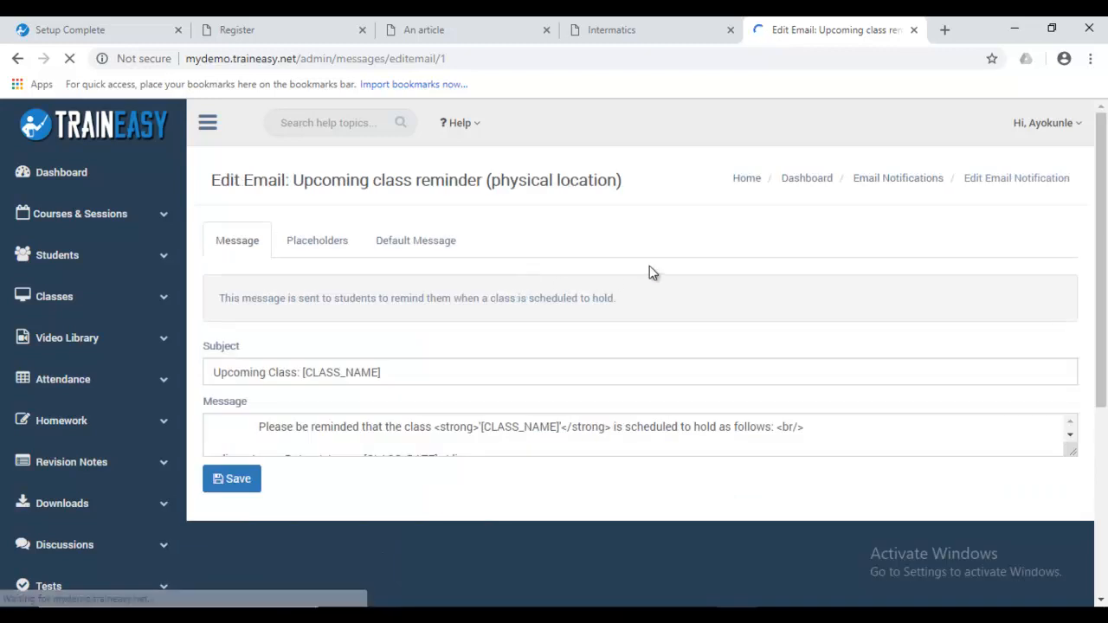
drag(1106, 270, 1106, 332)
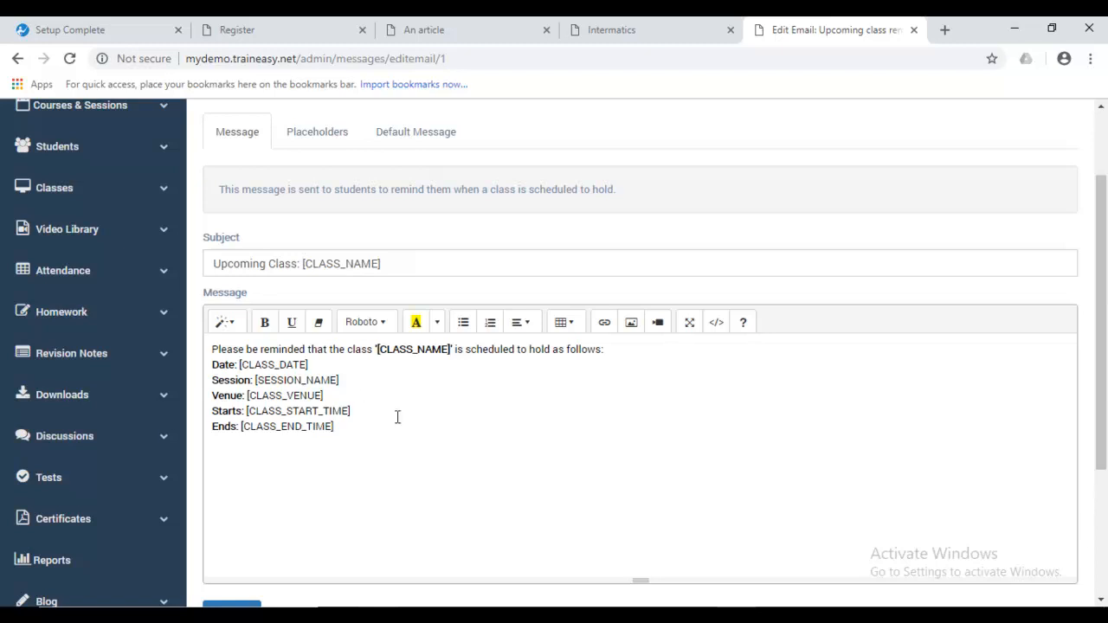
drag(338, 426, 199, 340)
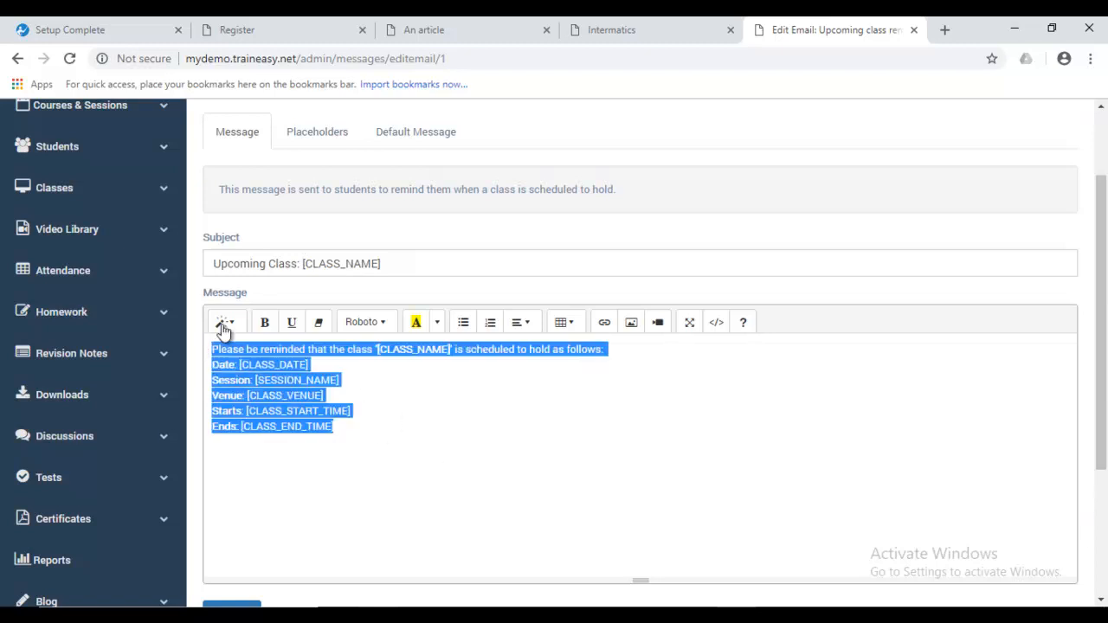
Examine the placeholders available for this email and the use of [CLASS_NAME] in its subject.
click(319, 135)
scroll(972, 333, up, 1)
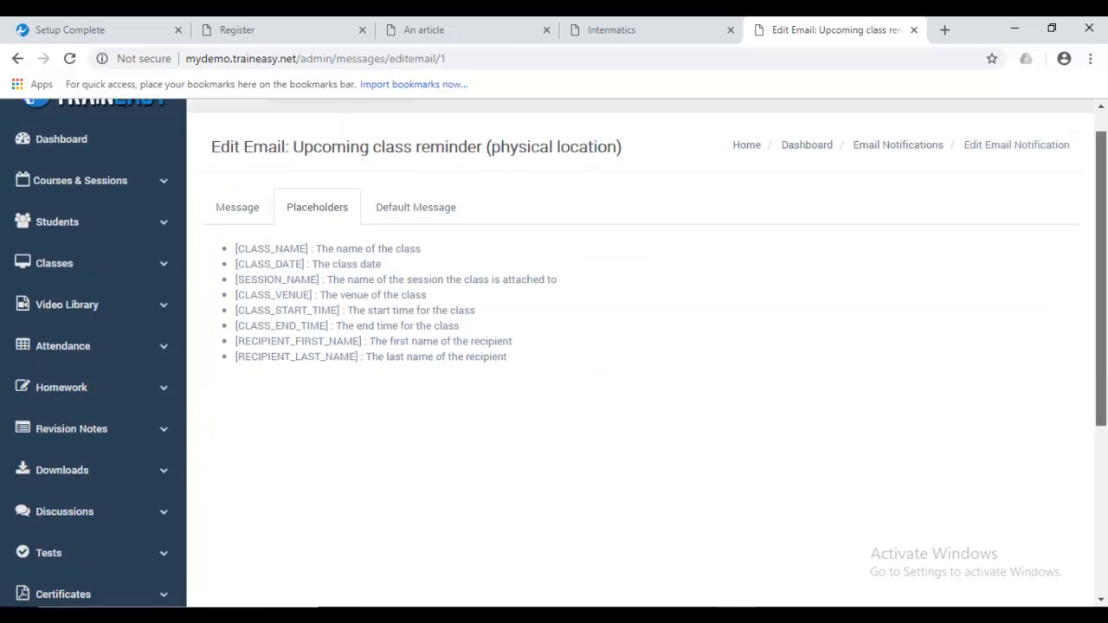
scroll(344, 394, up, 1)
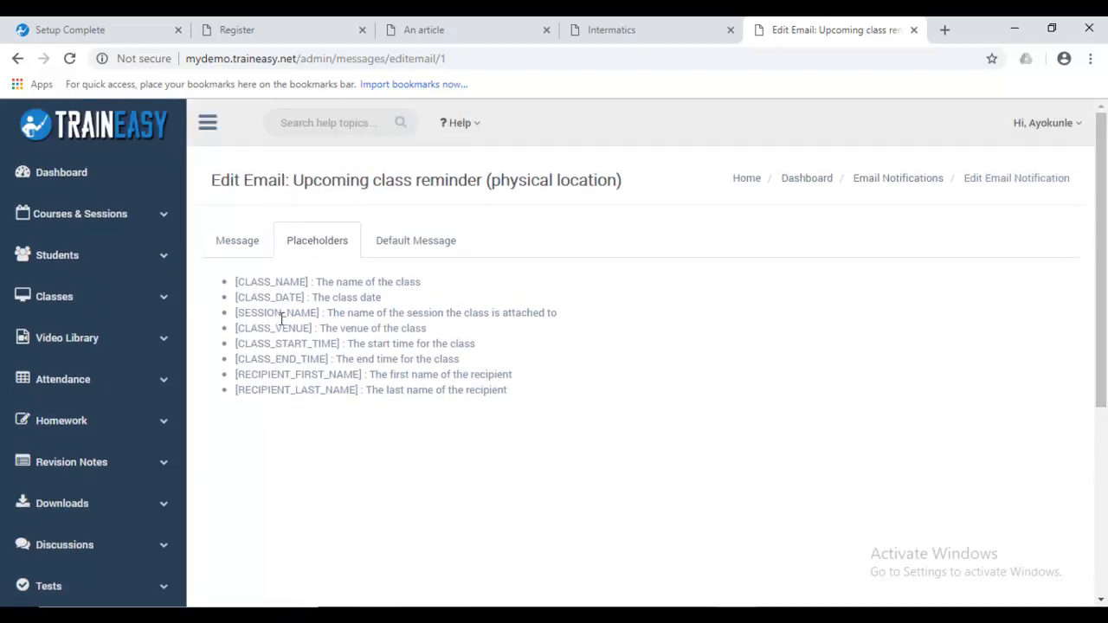
click(225, 243)
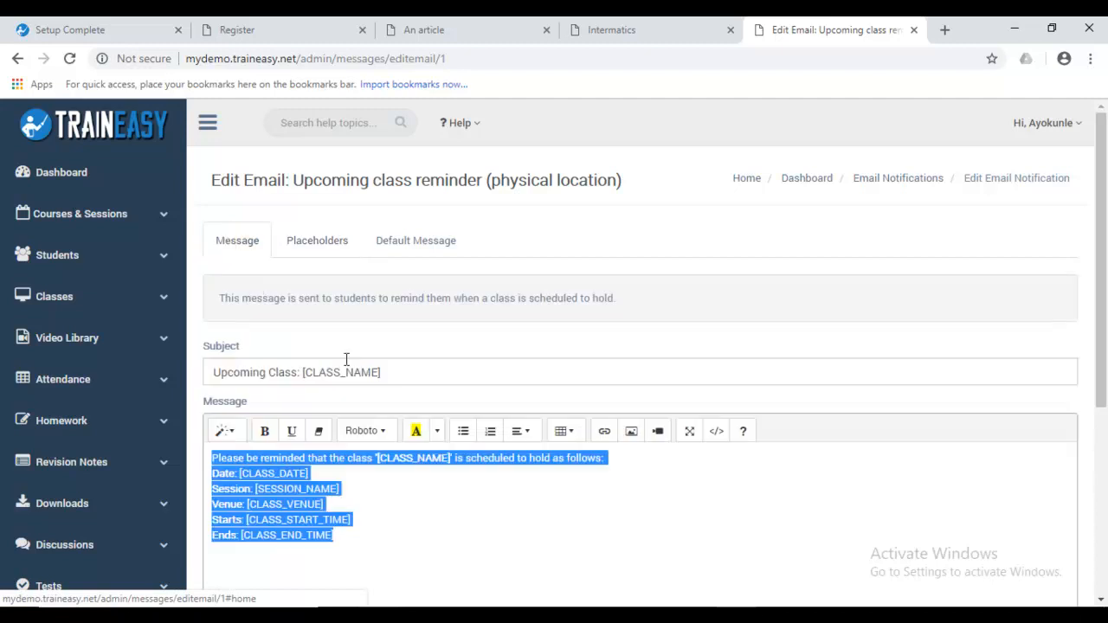
click(391, 376)
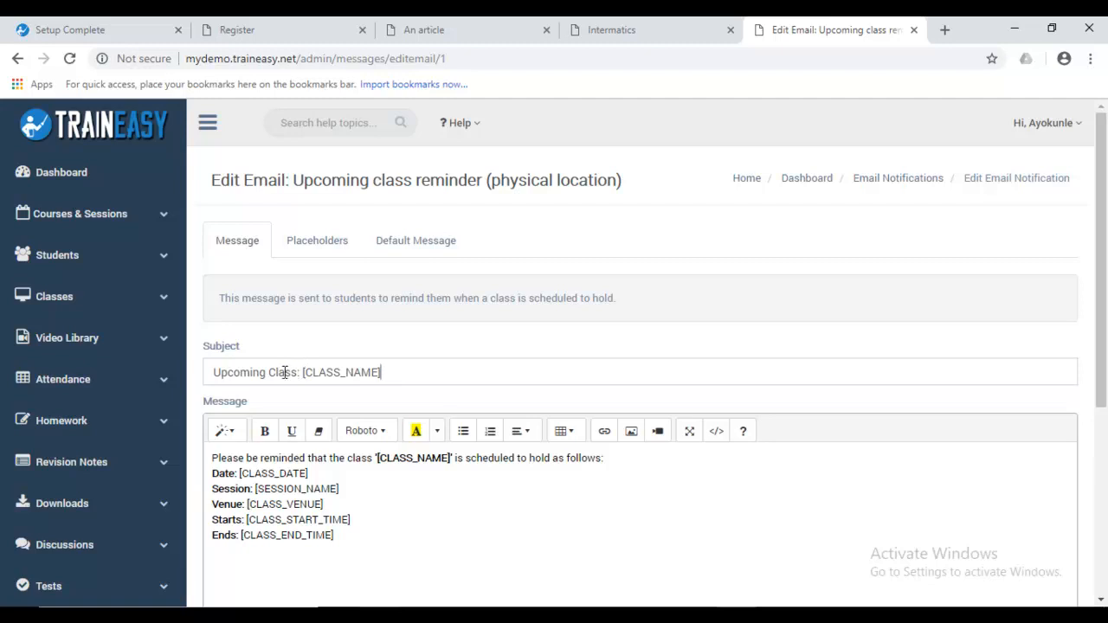
drag(397, 372, 305, 378)
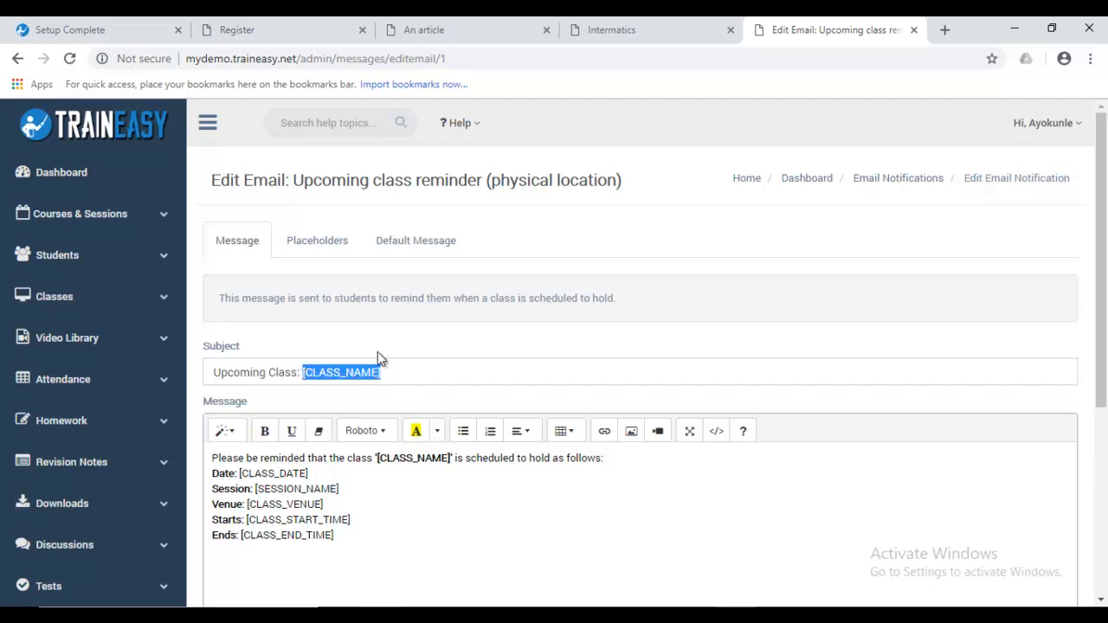
click(310, 499)
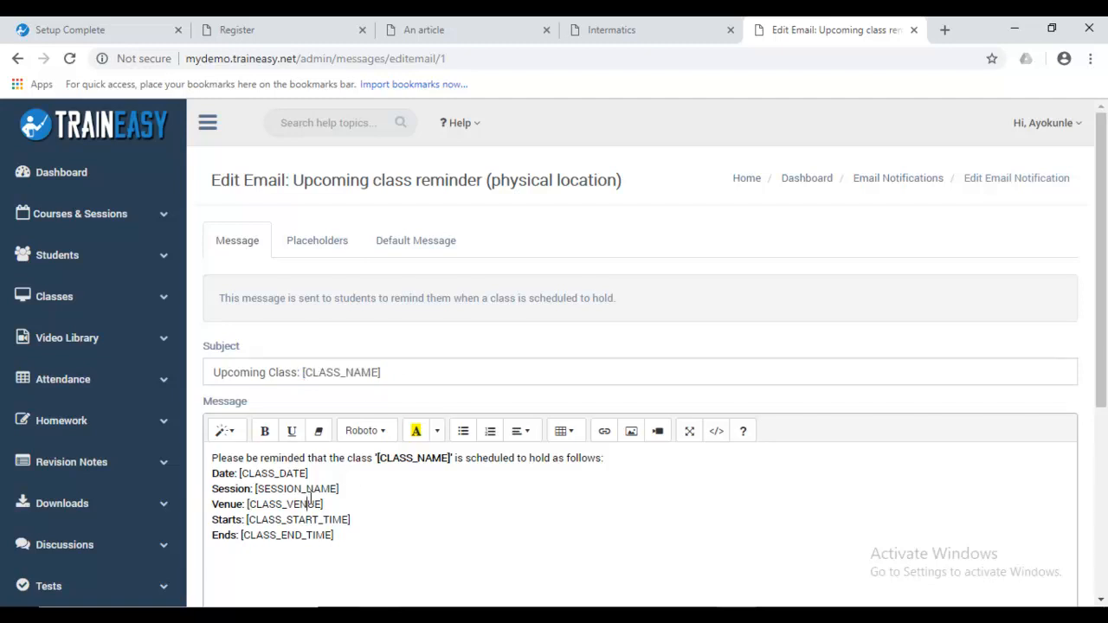
Compare the email's current message with its placeholder list and its default message.
drag(1105, 278, 1107, 387)
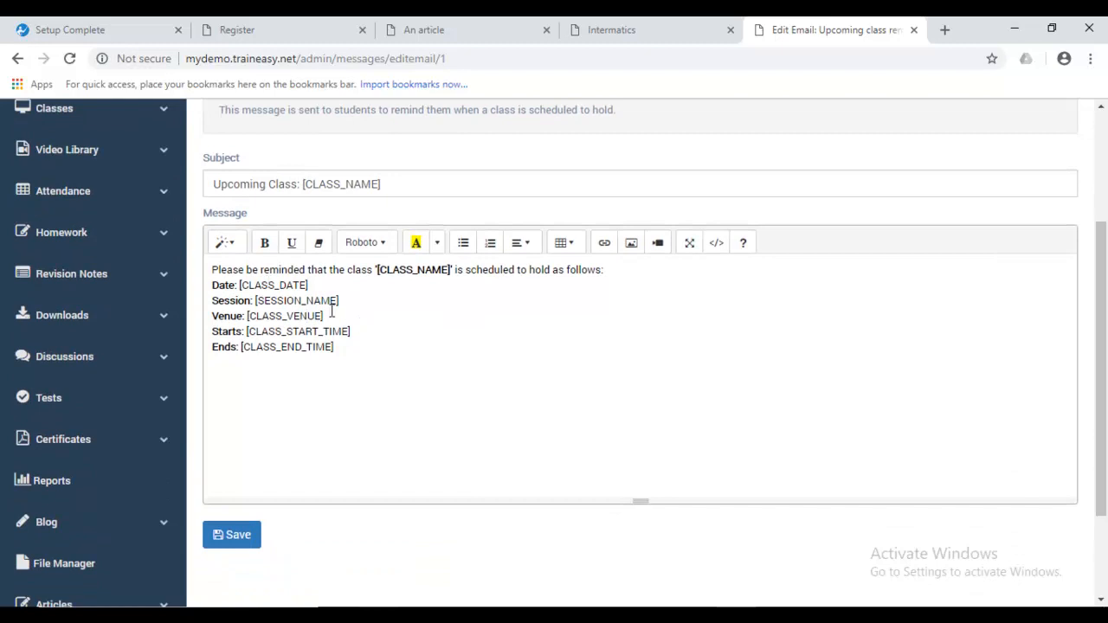
scroll(364, 303, up, 3)
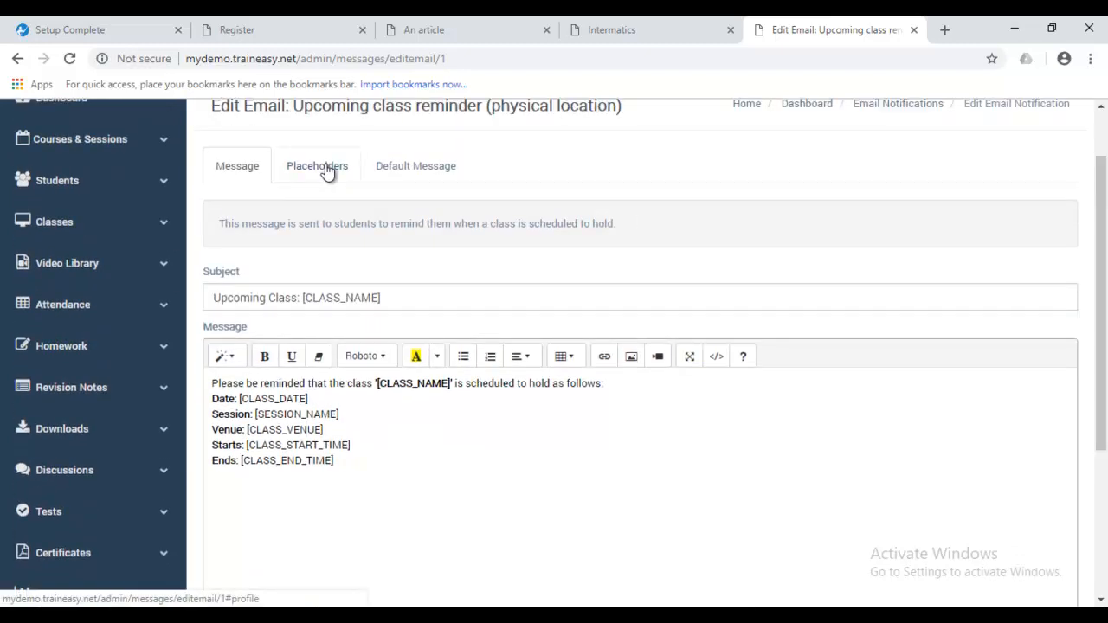
click(327, 170)
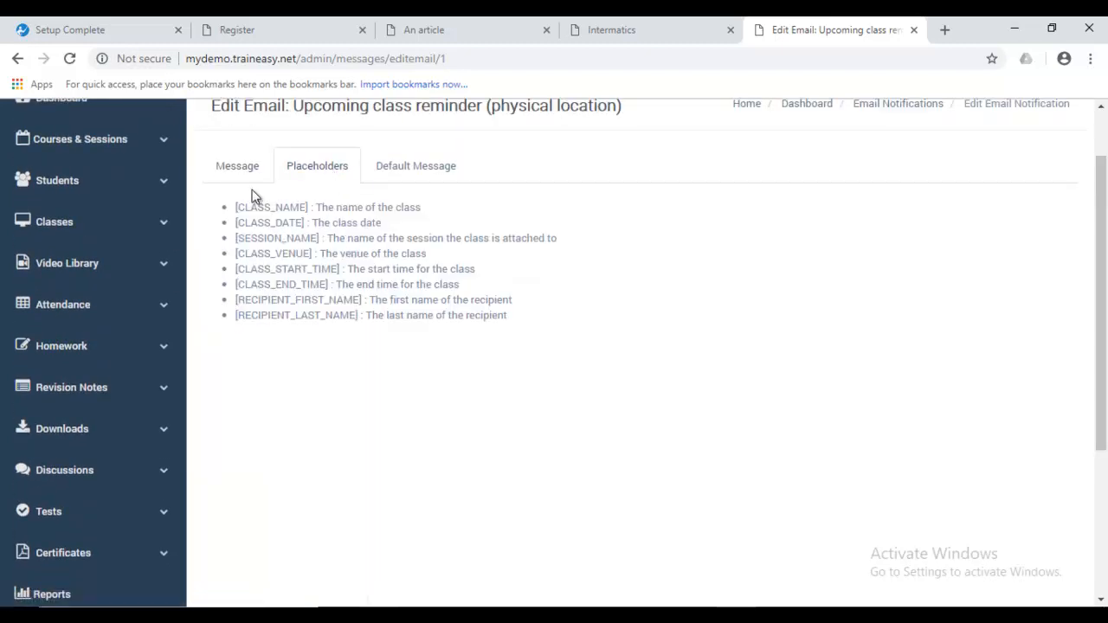
click(450, 178)
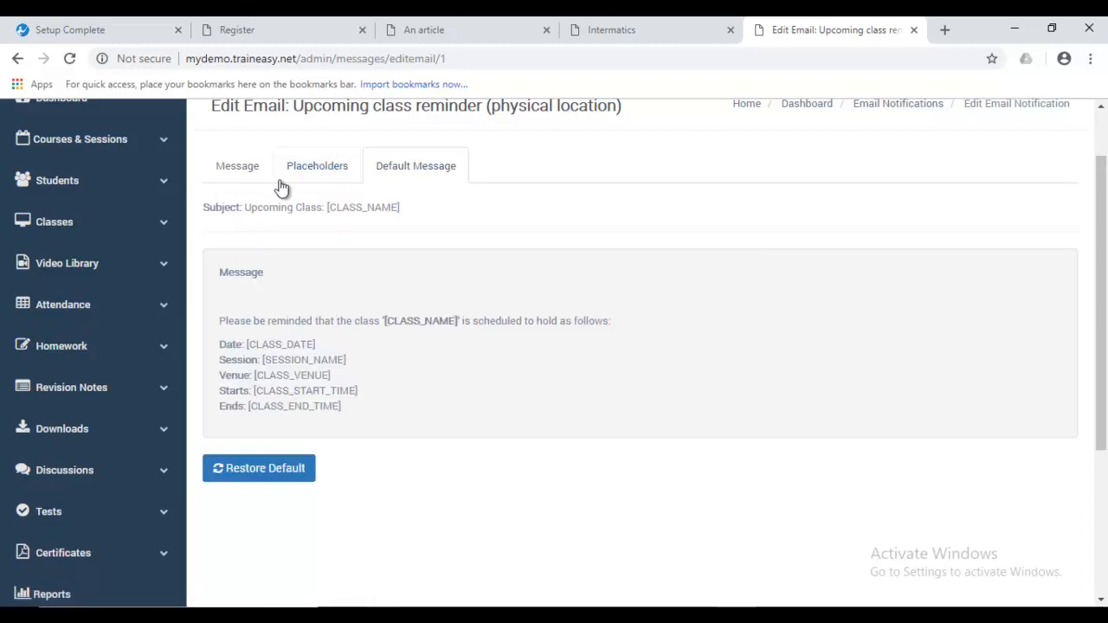
click(241, 170)
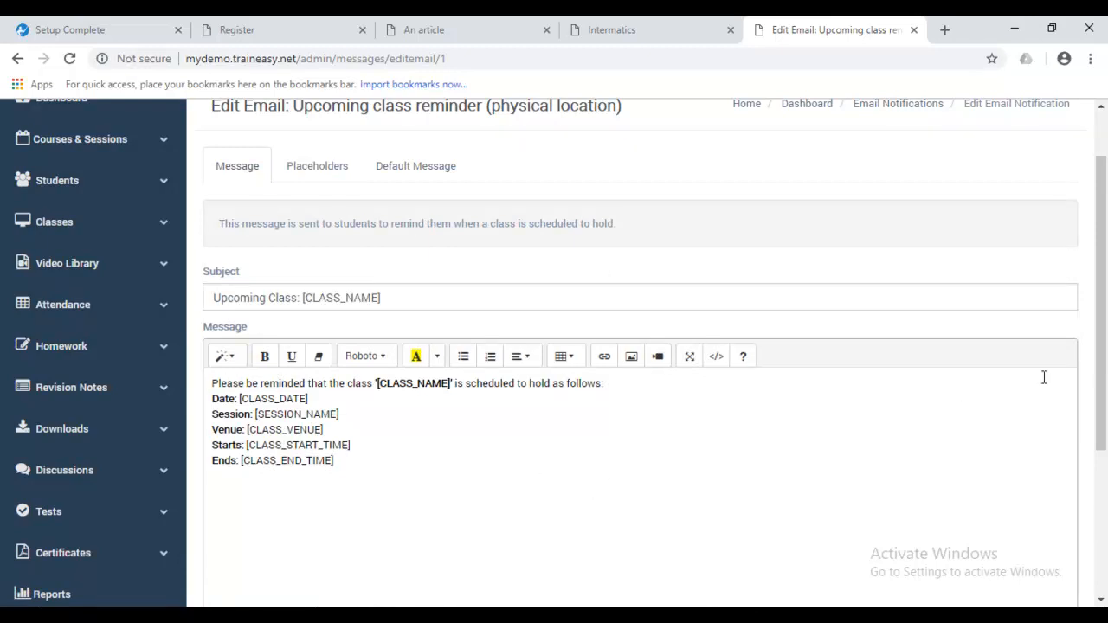
drag(1106, 358, 1105, 347)
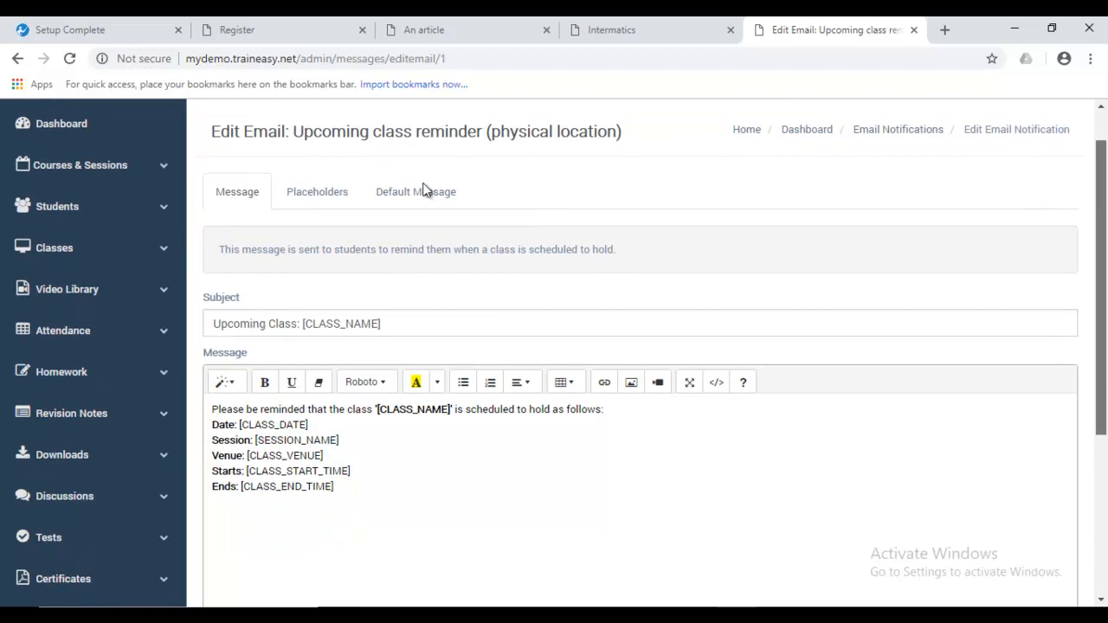
click(413, 204)
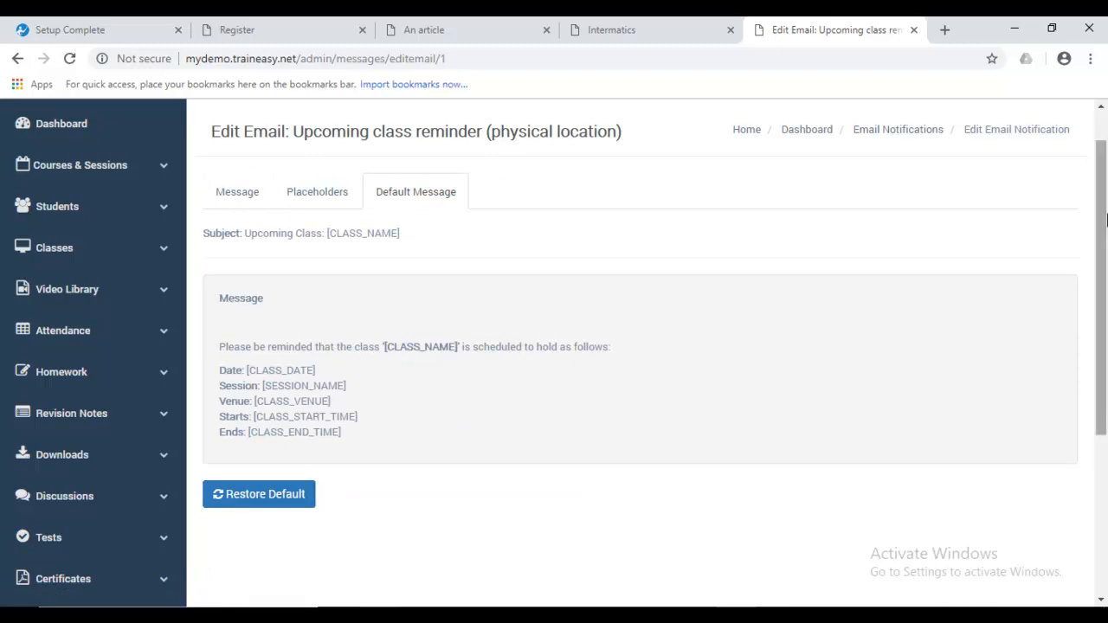
Go to the SMS Notifications page and open the upcoming class reminder (physical location) for editing.
scroll(1106, 220, down, 3)
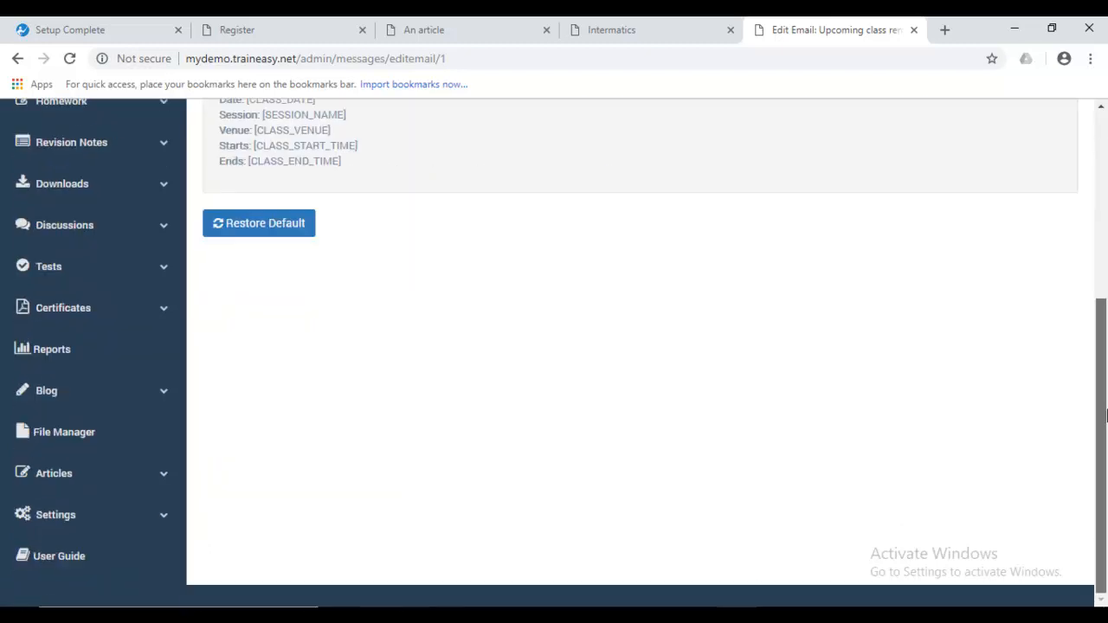
click(104, 516)
scroll(179, 547, down, 3)
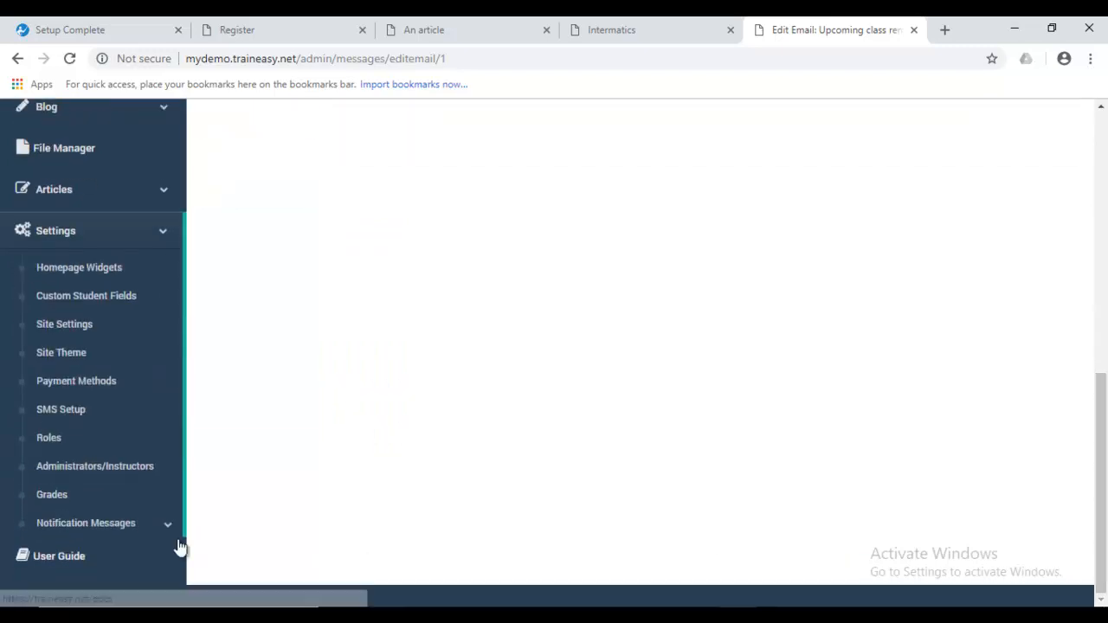
click(129, 526)
scroll(129, 529, down, 1)
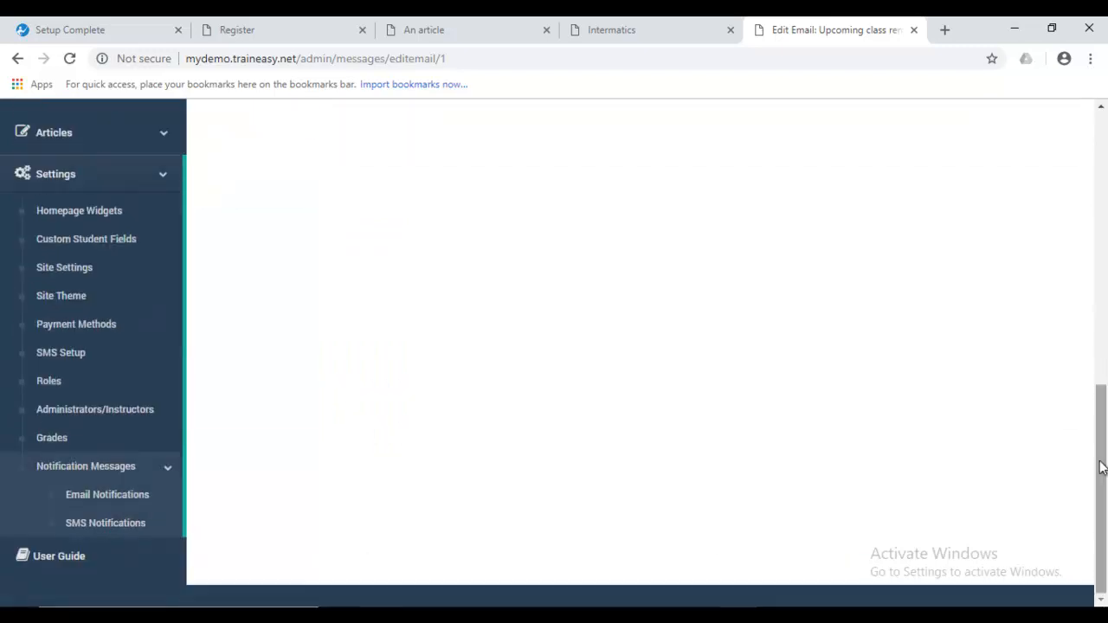
click(117, 519)
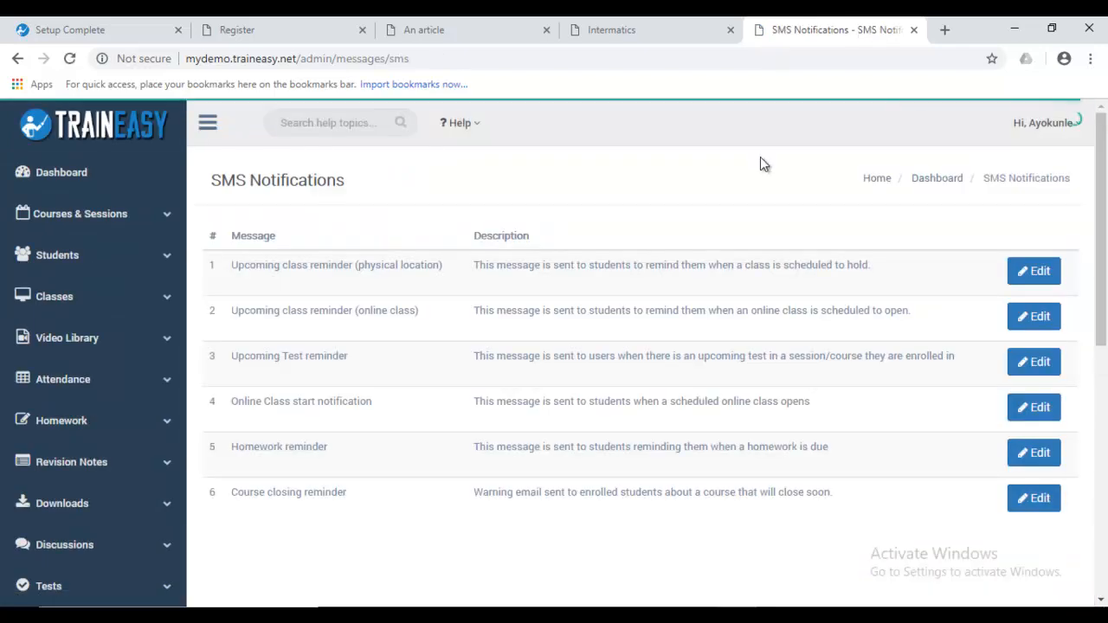
click(1043, 271)
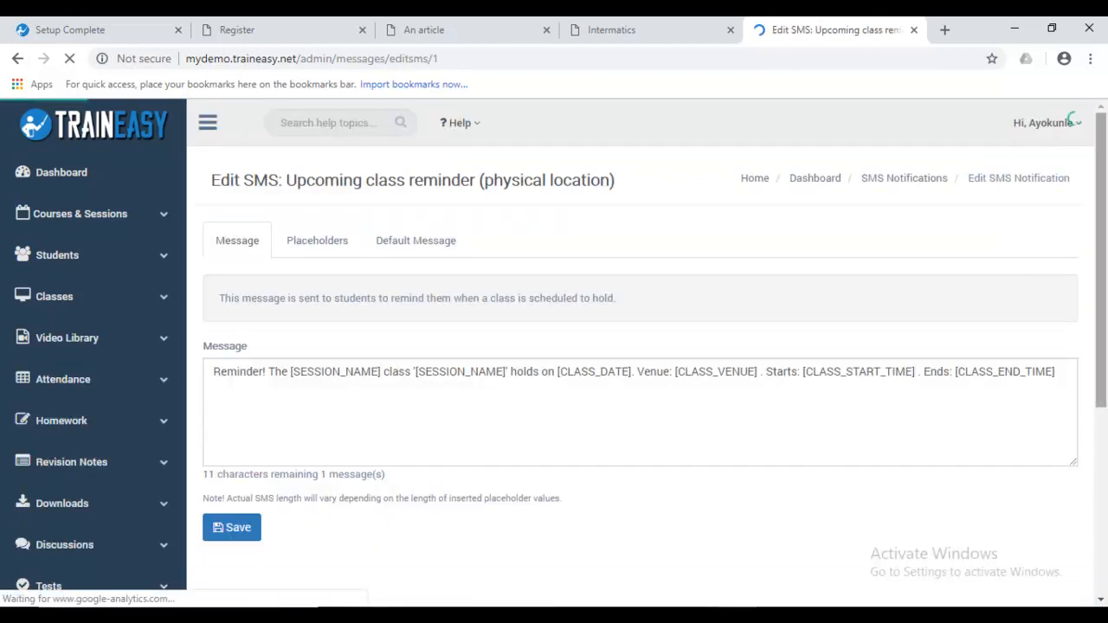
Examine the SMS reminder's text, in particular the quoted [SESSION_NAME] placeholder and the remaining character count.
drag(1101, 241, 1102, 265)
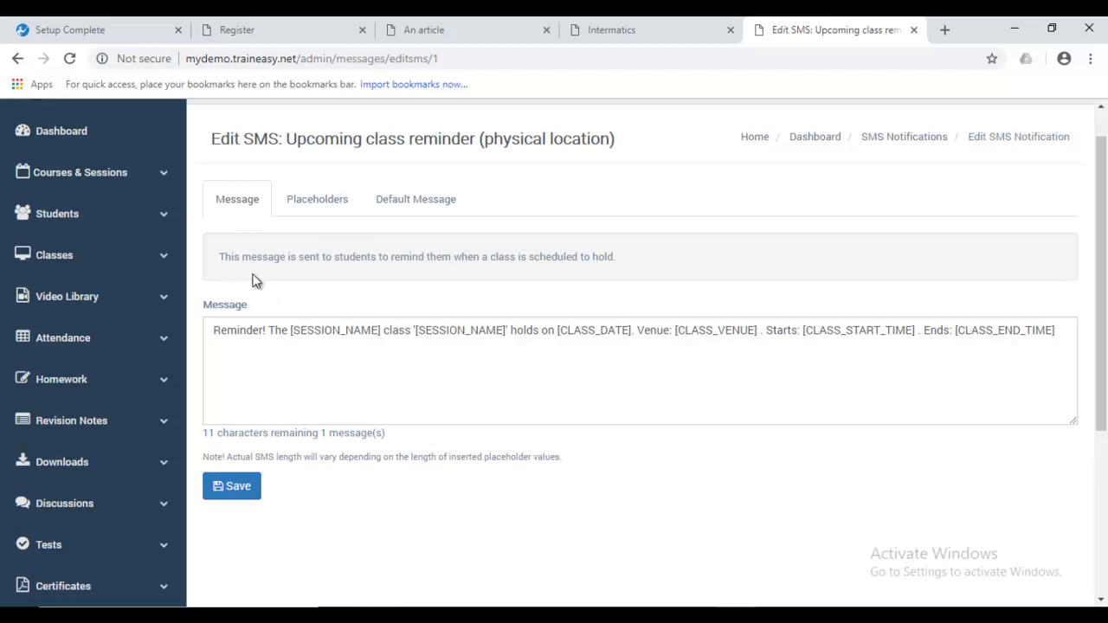
drag(1105, 321, 1105, 296)
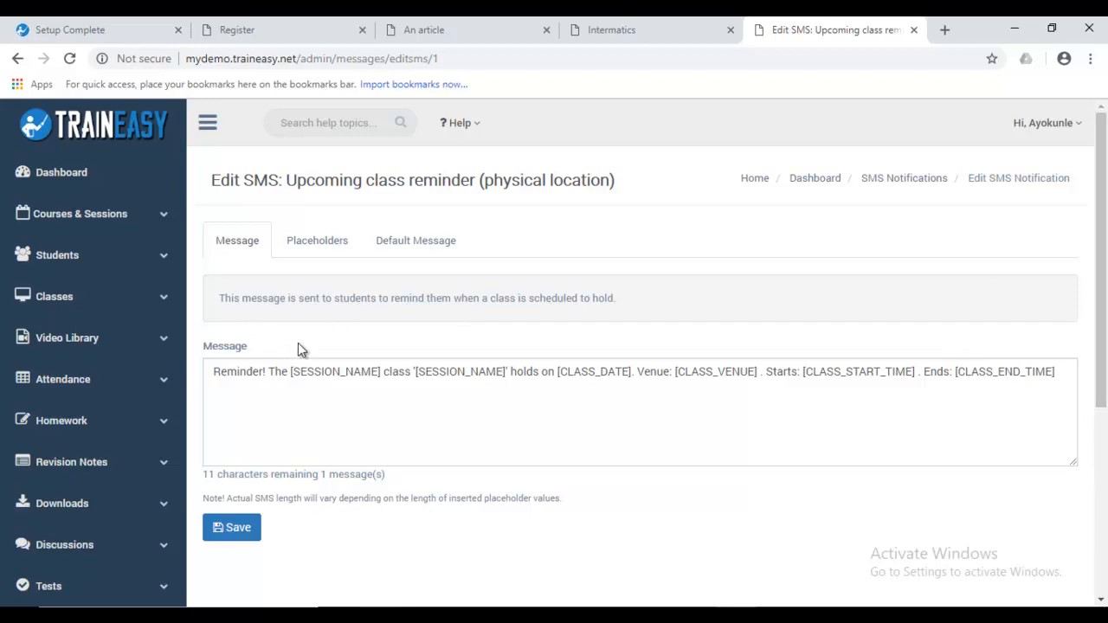
click(1064, 385)
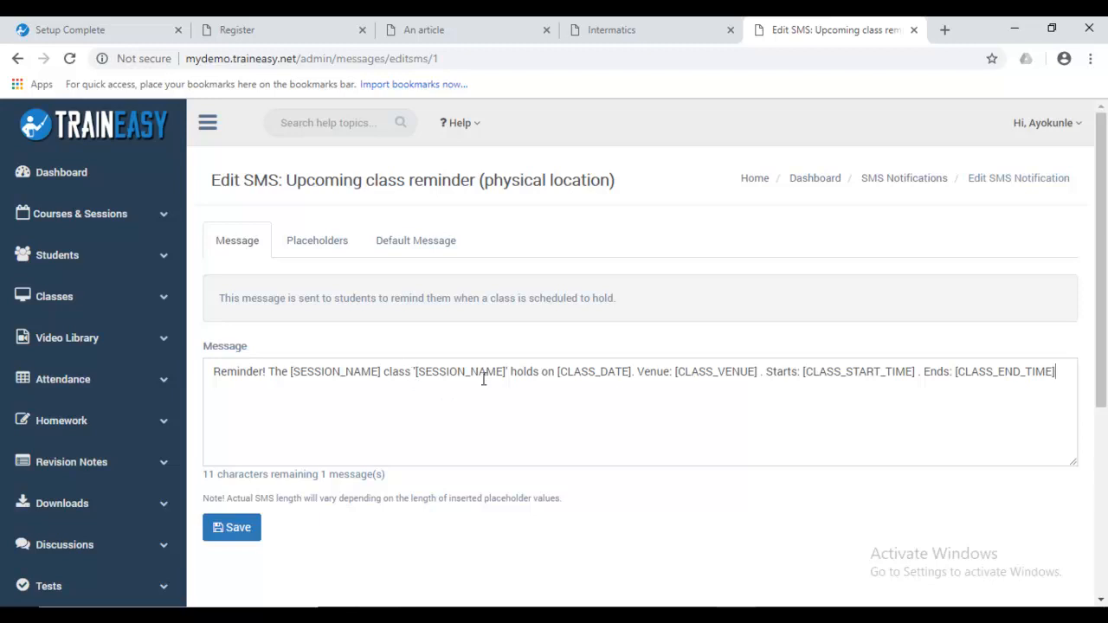
drag(511, 374, 412, 362)
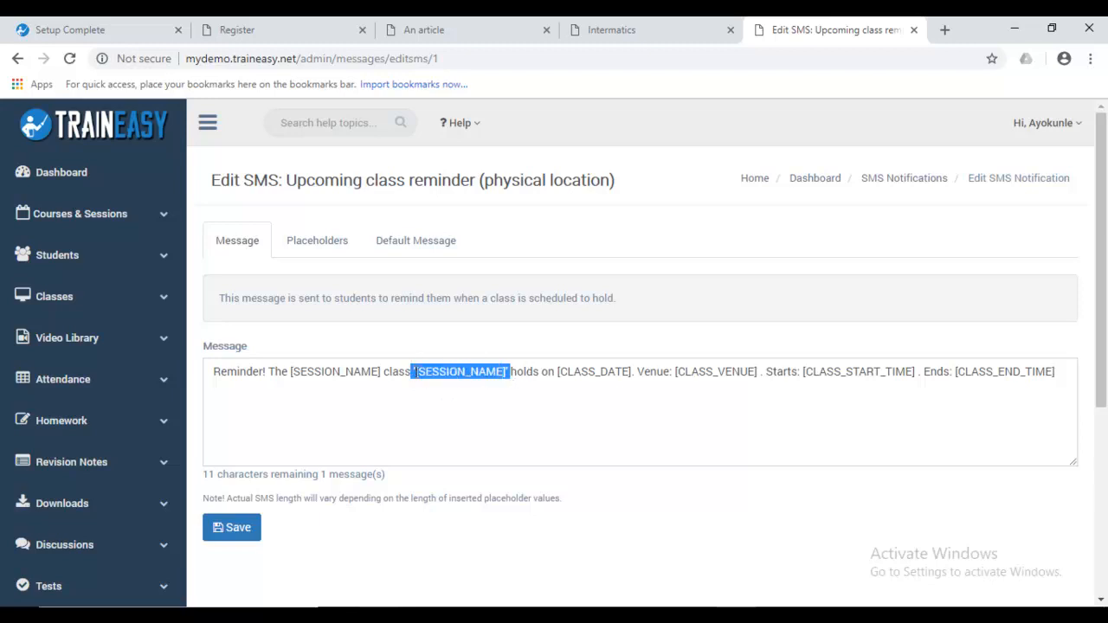
click(416, 373)
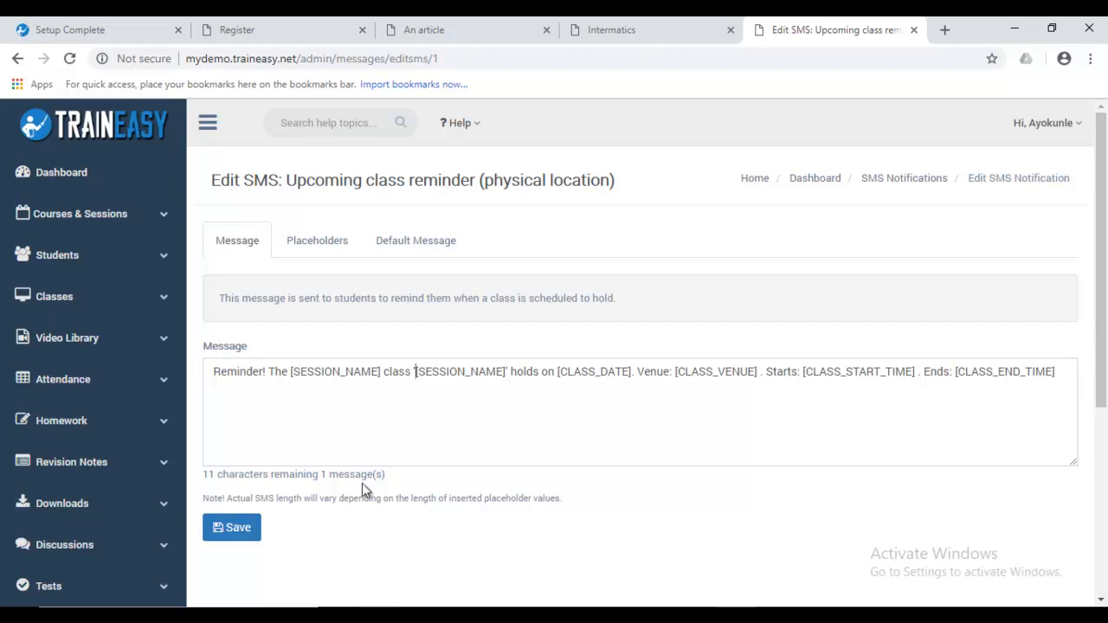
drag(509, 372, 415, 379)
click(482, 414)
Expand the Settings section and look over its list of pages down to Notification Messages.
scroll(159, 512, down, 4)
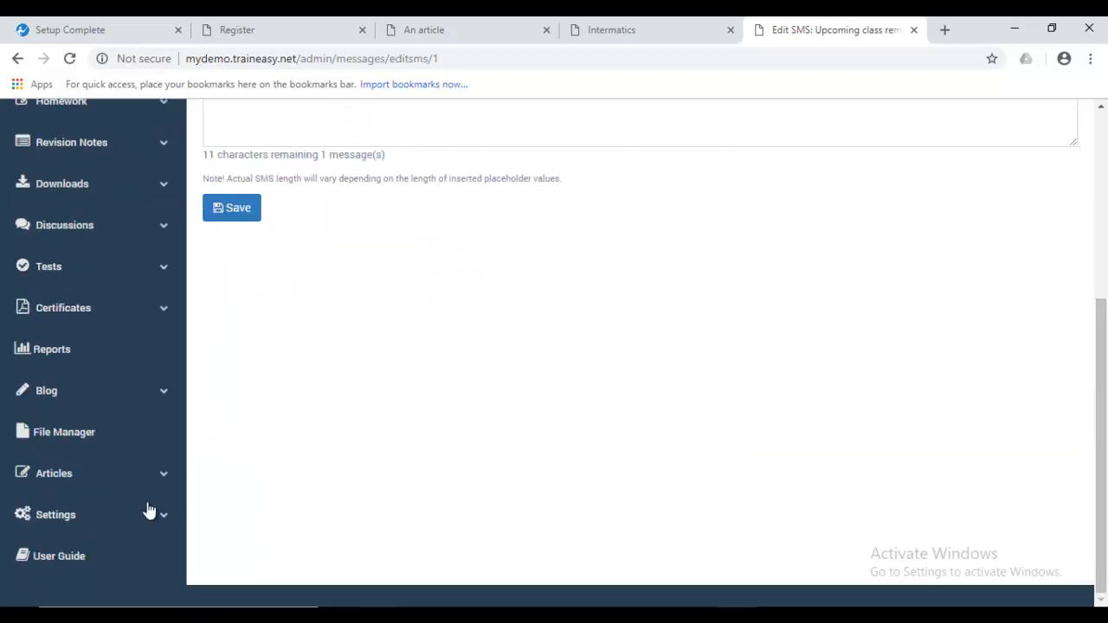
click(162, 518)
drag(1104, 343, 1107, 467)
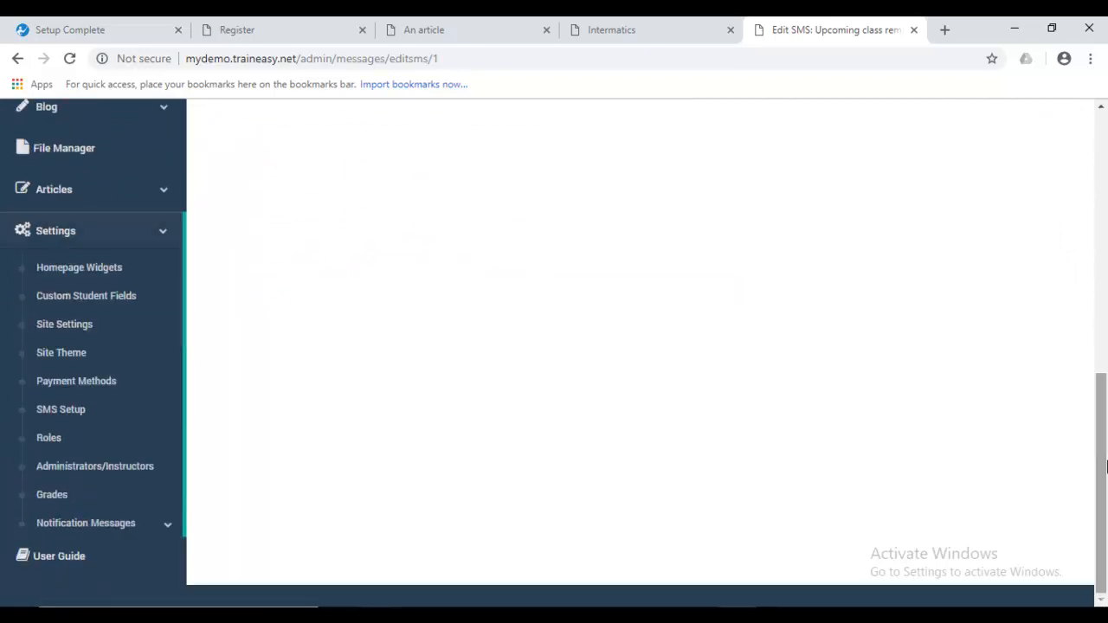